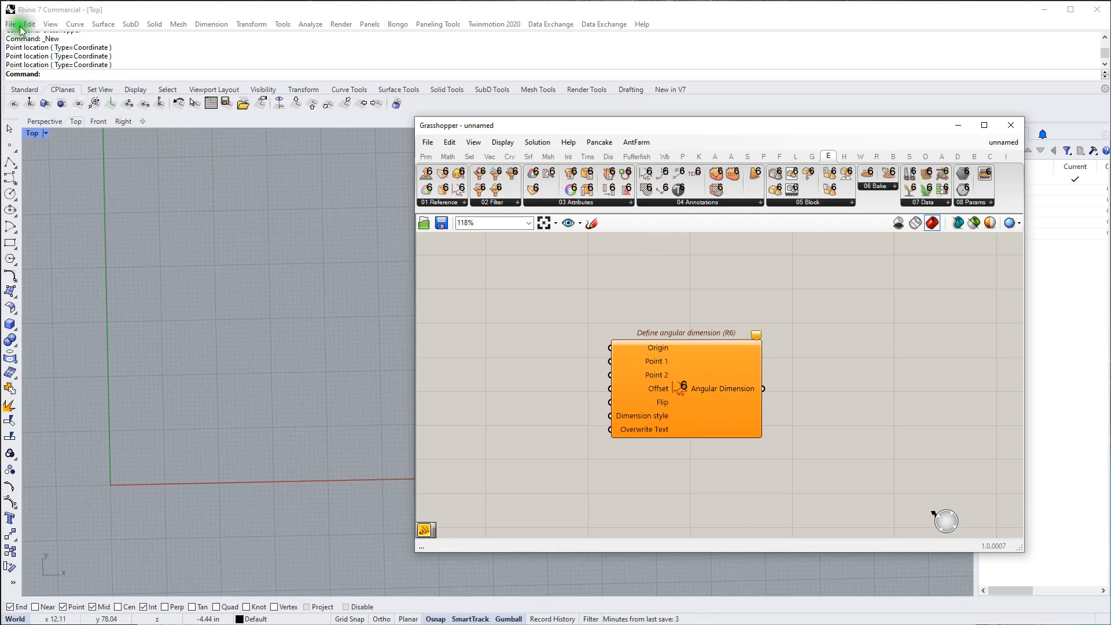
Start a new model from the Large Objects - Inches template and maximize the Top viewport
{"action": "left_click", "coordinate": [27, 38]}
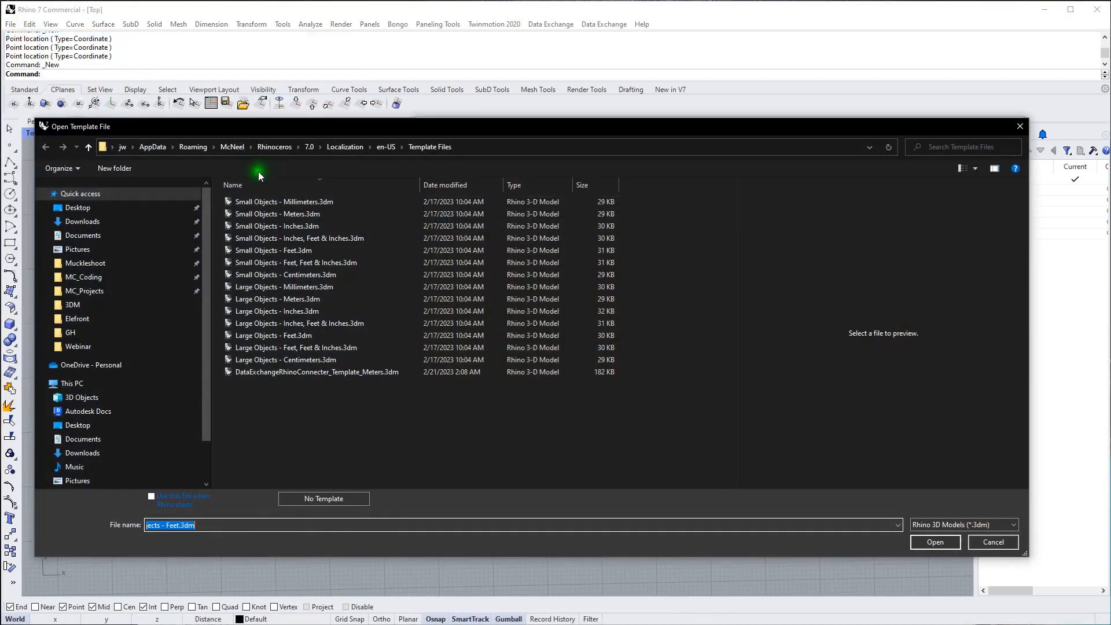
{"action": "left_click", "coordinate": [300, 314]}
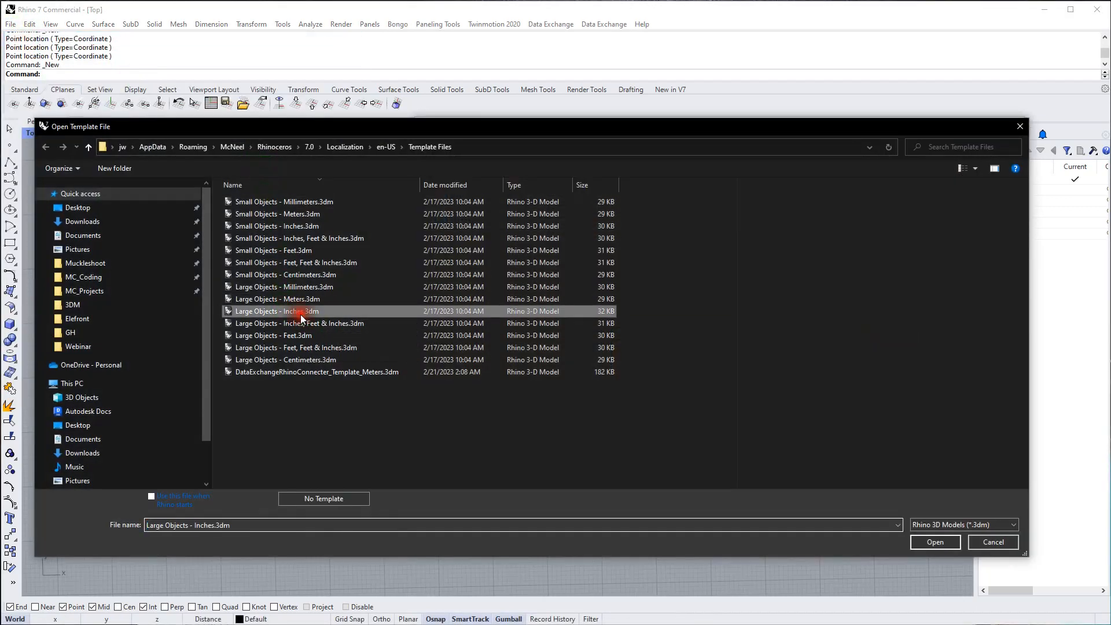
{"action": "left_click", "coordinate": [934, 542]}
{"action": "left_click", "coordinate": [557, 398]}
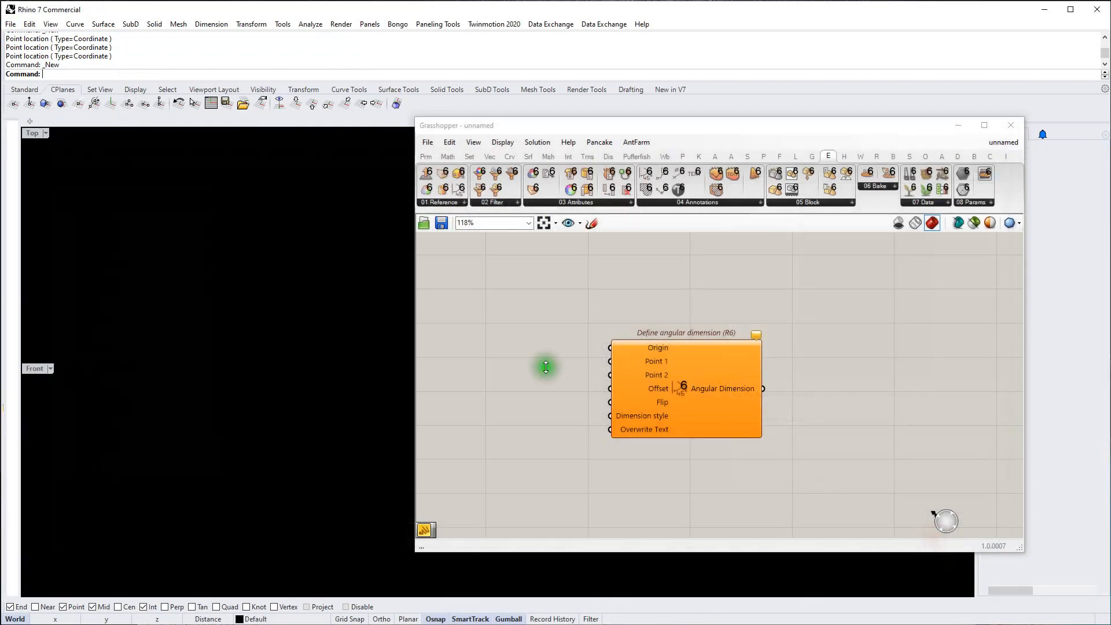
{"action": "double_click", "coordinate": [33, 133]}
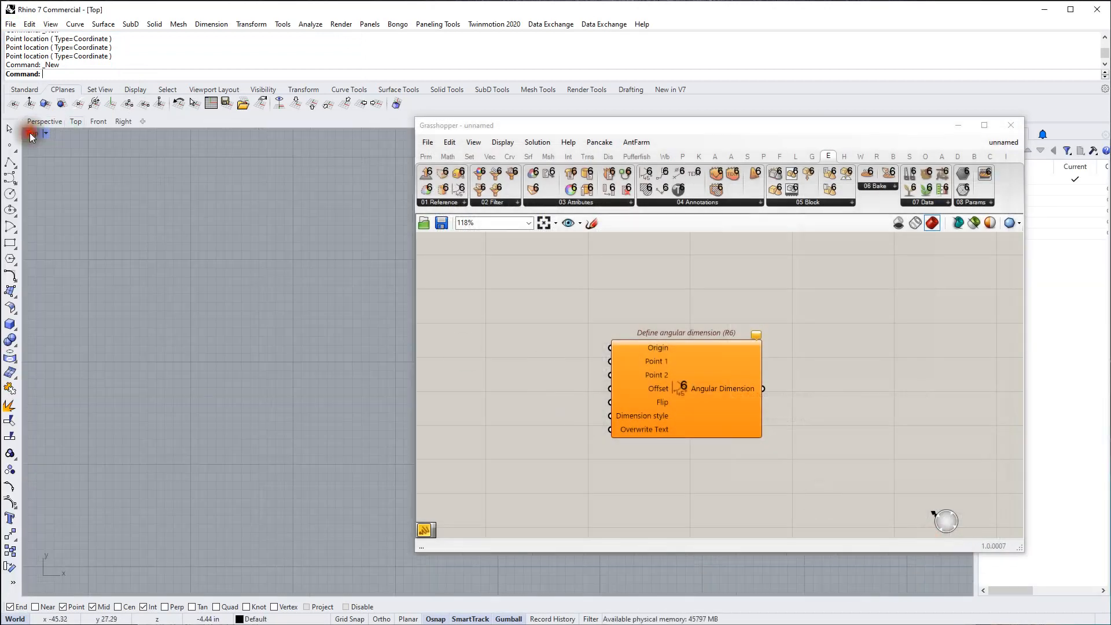
{"action": "scroll", "coordinate": [123, 298], "scroll_direction": "down", "scroll_amount": 2}
{"action": "right_click_drag", "start_coordinate": [230, 273], "coordinate": [145, 348]}
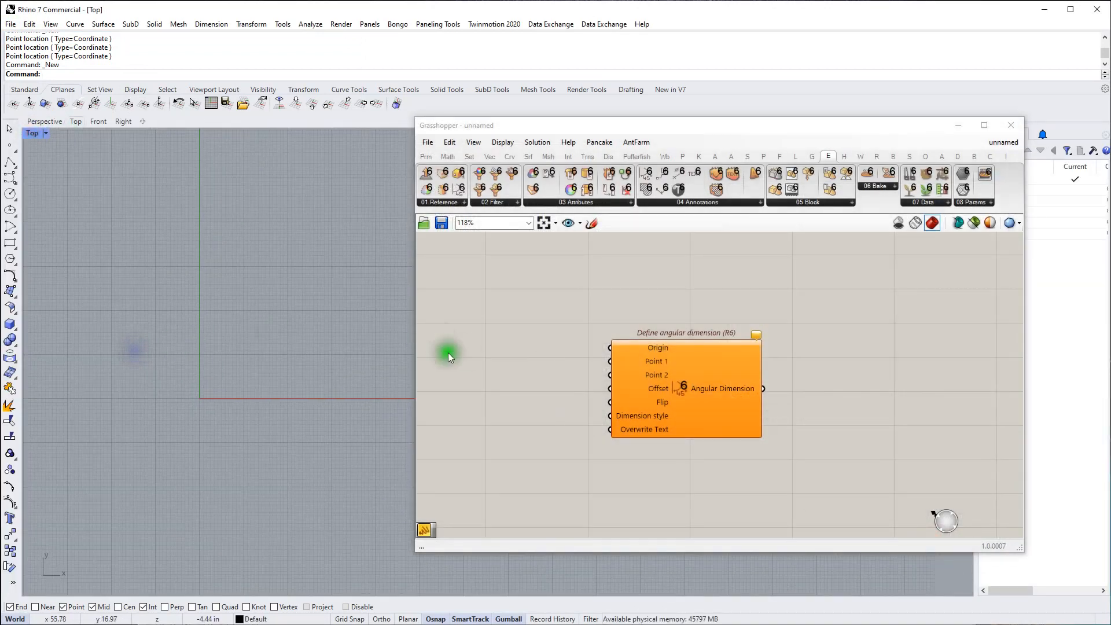
Add three Point parameters beside the angular dimension component and align them in an evenly spaced column
{"action": "left_click_drag", "start_coordinate": [664, 388], "coordinate": [719, 338]}
{"action": "scroll", "coordinate": [742, 277], "scroll_direction": "down", "scroll_amount": 1}
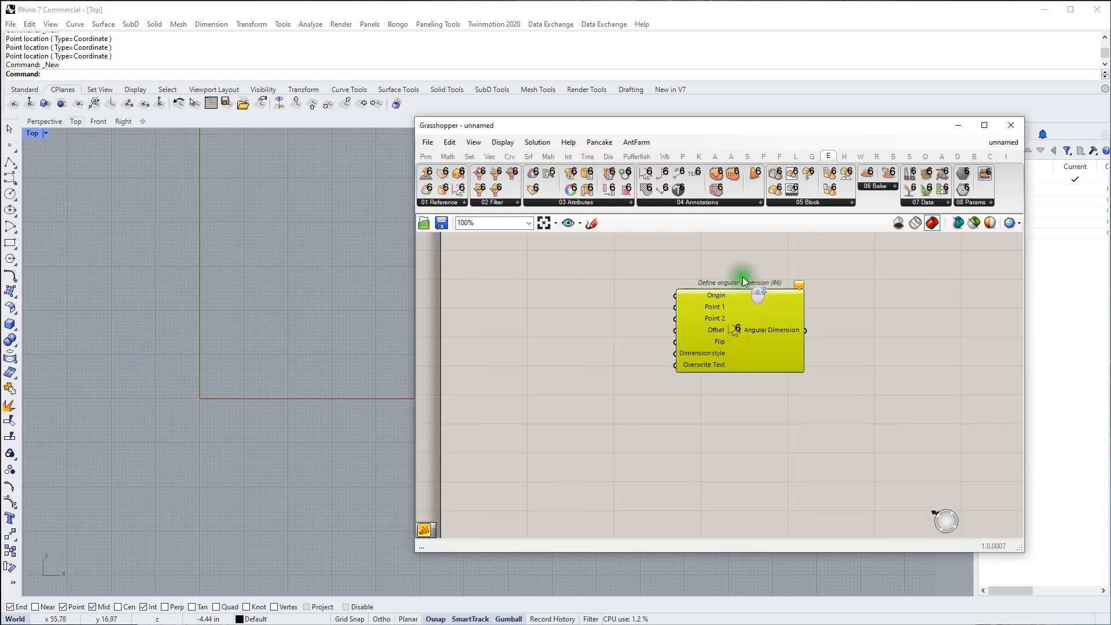
{"action": "scroll", "coordinate": [728, 283], "scroll_direction": "up", "scroll_amount": 2}
{"action": "double_click", "coordinate": [529, 325]}
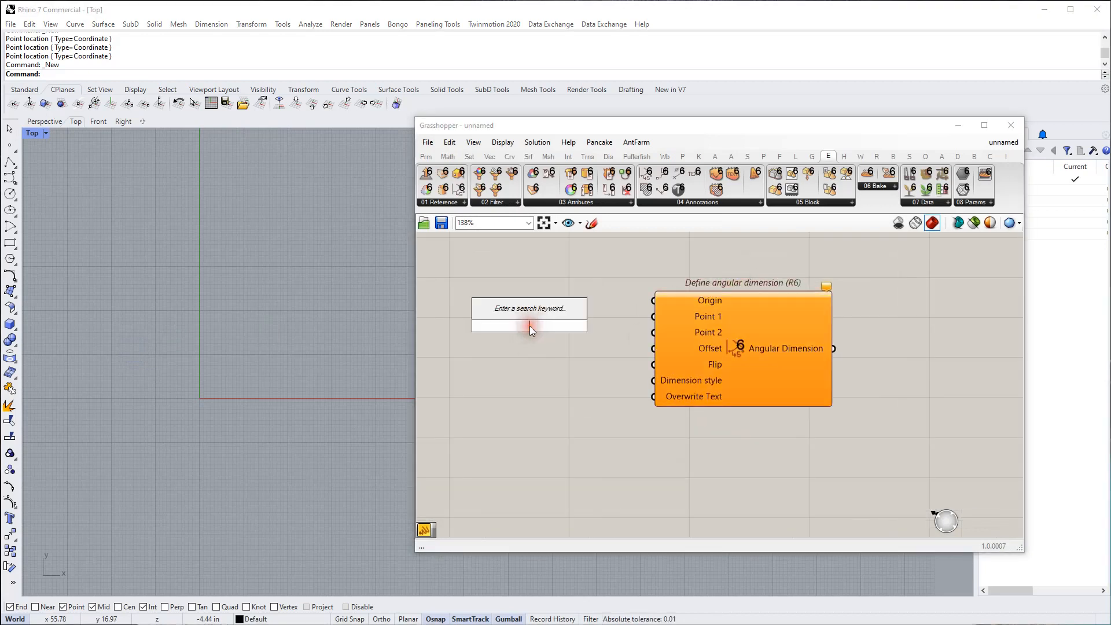
{"action": "type", "text": "point"}
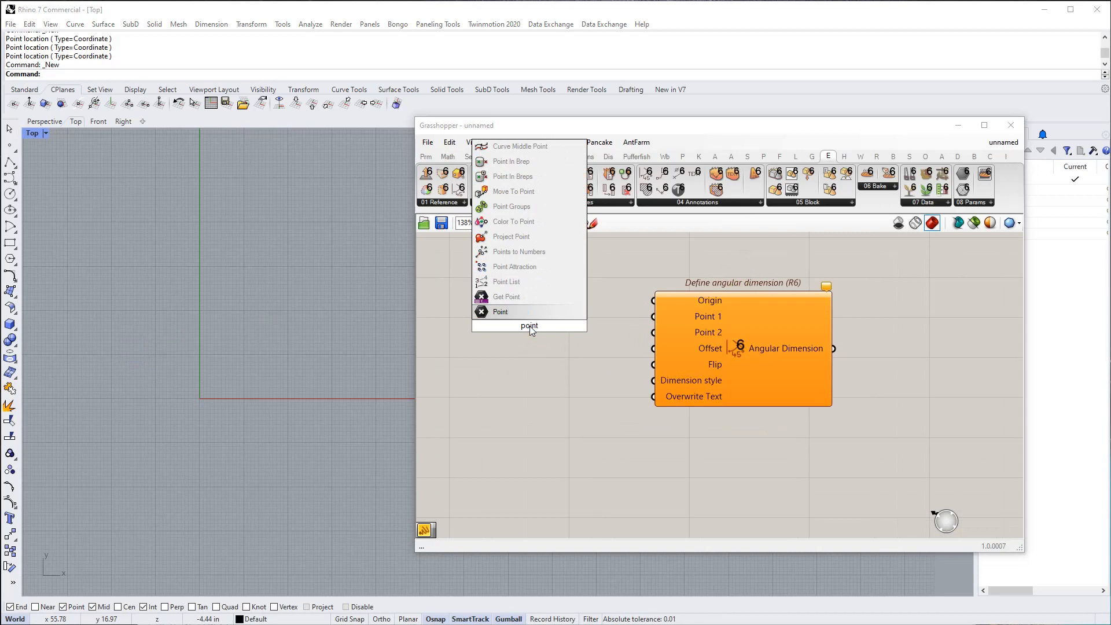
{"action": "left_click", "coordinate": [512, 308]}
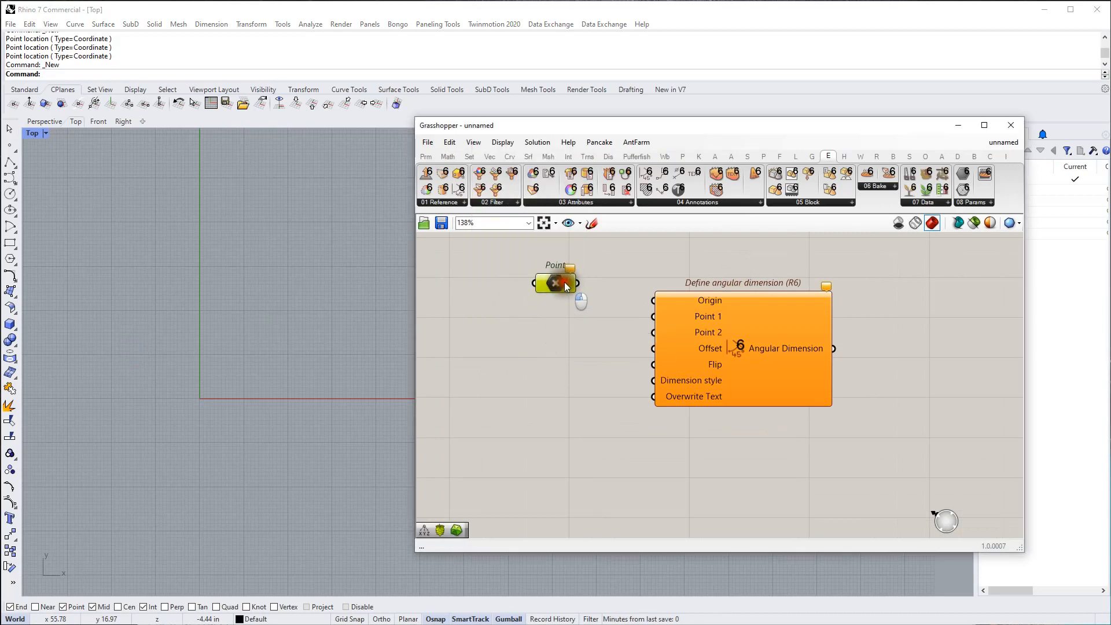
{"action": "left_click_drag", "start_coordinate": [564, 282], "coordinate": [556, 284], "text": "alt"}
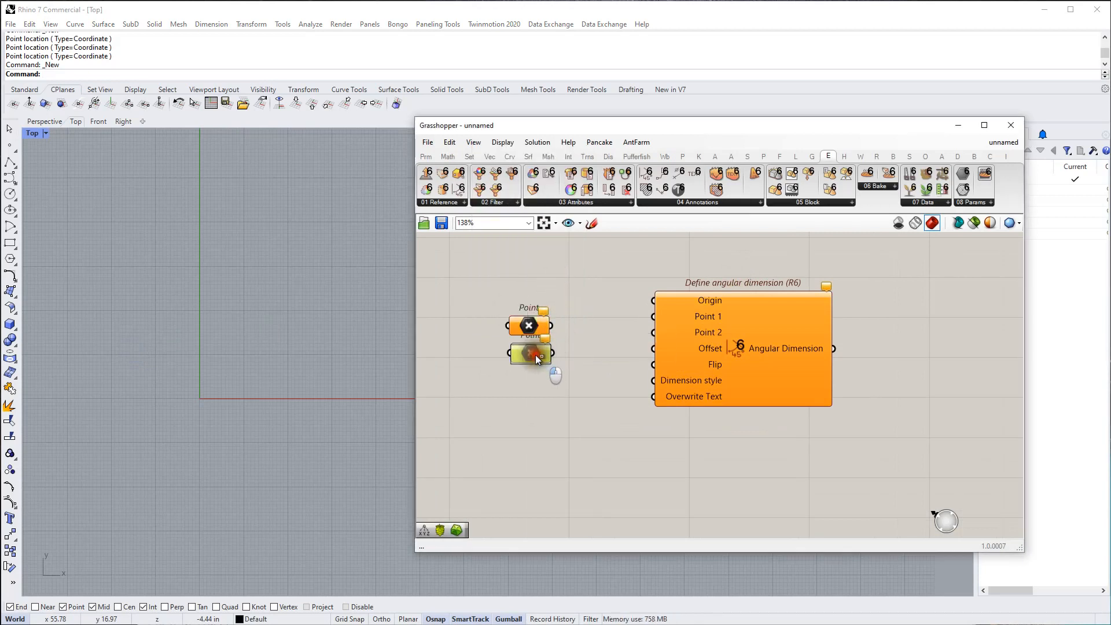
{"action": "left_click_drag", "start_coordinate": [533, 376], "coordinate": [532, 376], "text": "alt"}
{"action": "left_click_drag", "start_coordinate": [467, 287], "coordinate": [577, 439]}
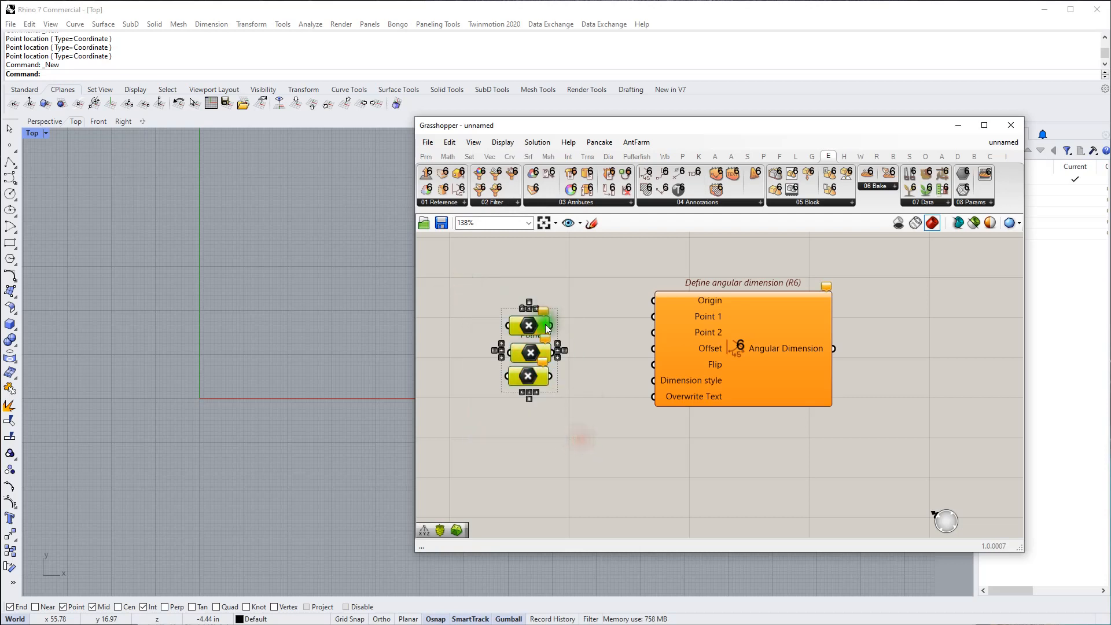
{"action": "left_click_drag", "start_coordinate": [532, 325], "coordinate": [529, 268]}
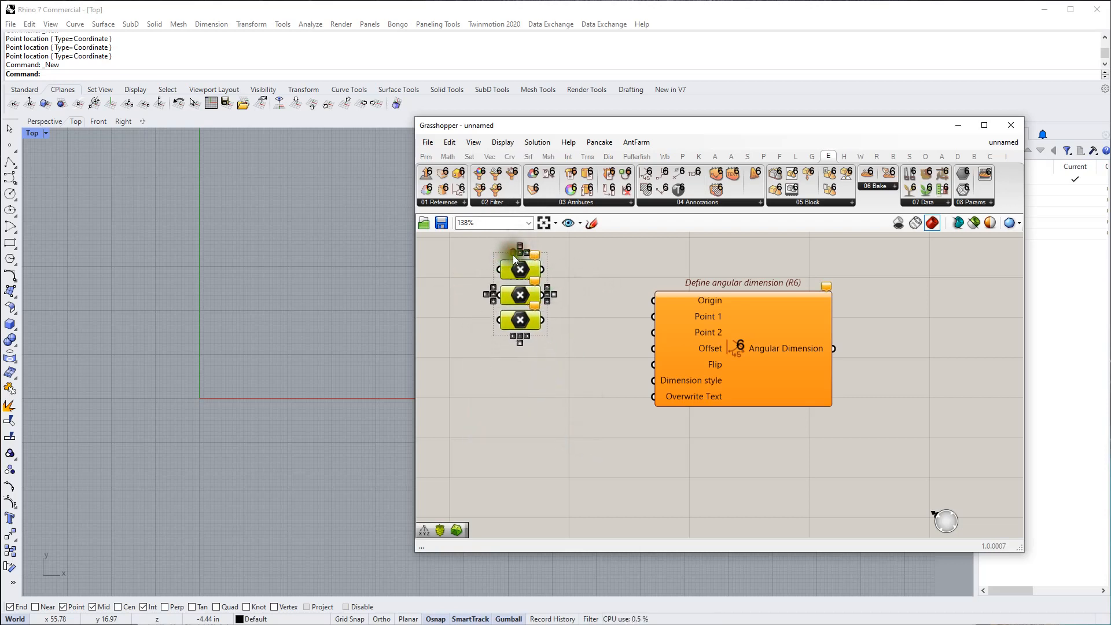
{"action": "left_click", "coordinate": [601, 272]}
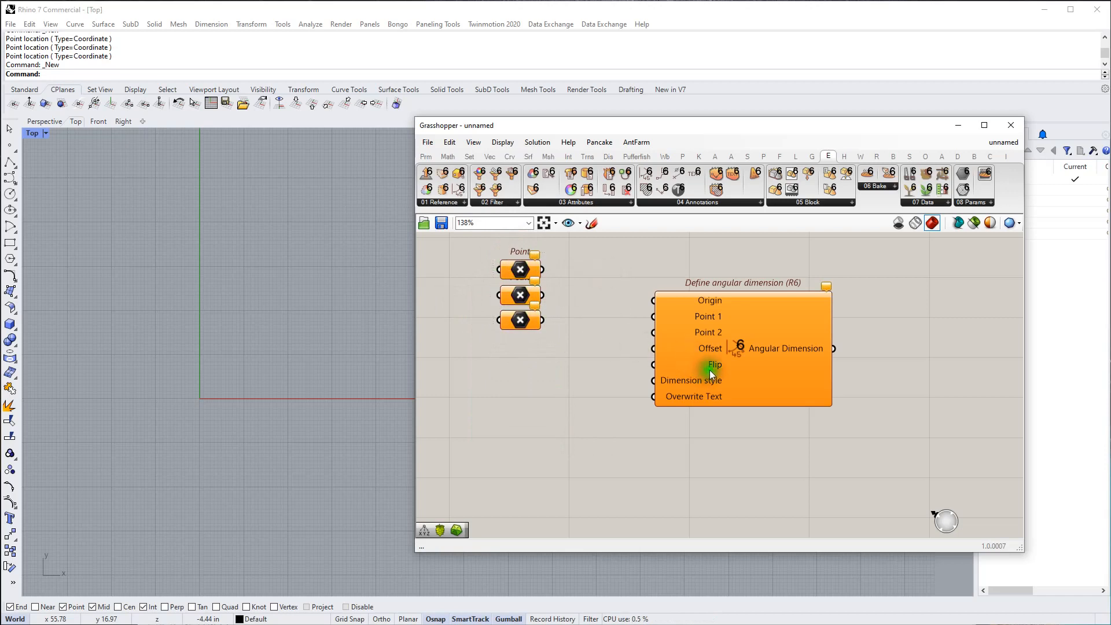
Add a Boolean Toggle set to False, connect it to the Flip input and line it up beside that input
{"action": "double_click", "coordinate": [537, 383]}
{"action": "type", "text": "b"}
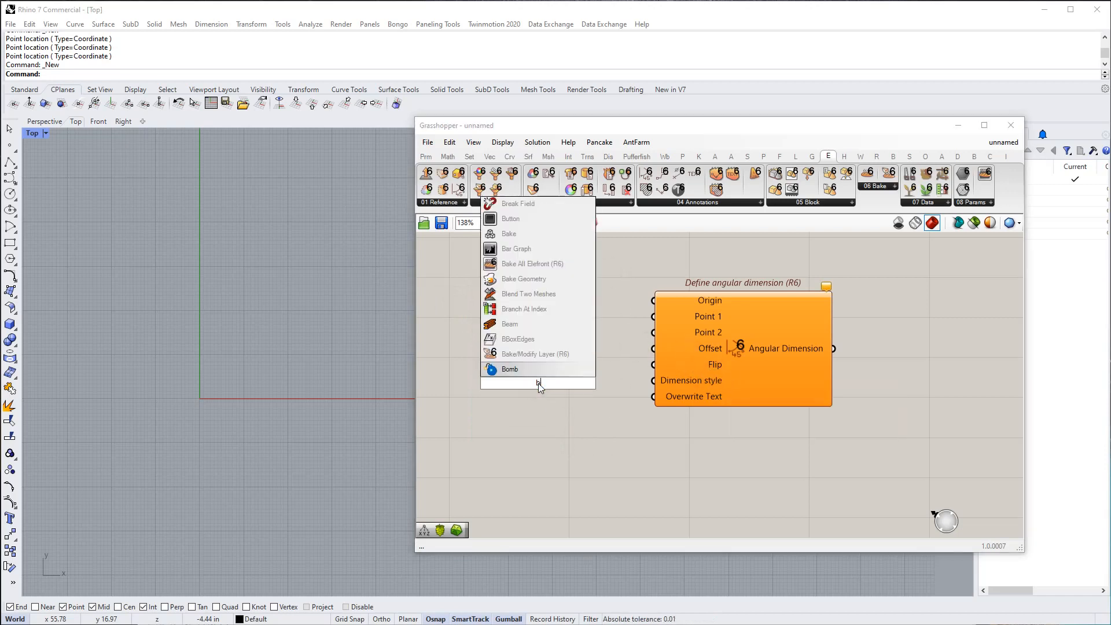
{"action": "type", "text": "oo"}
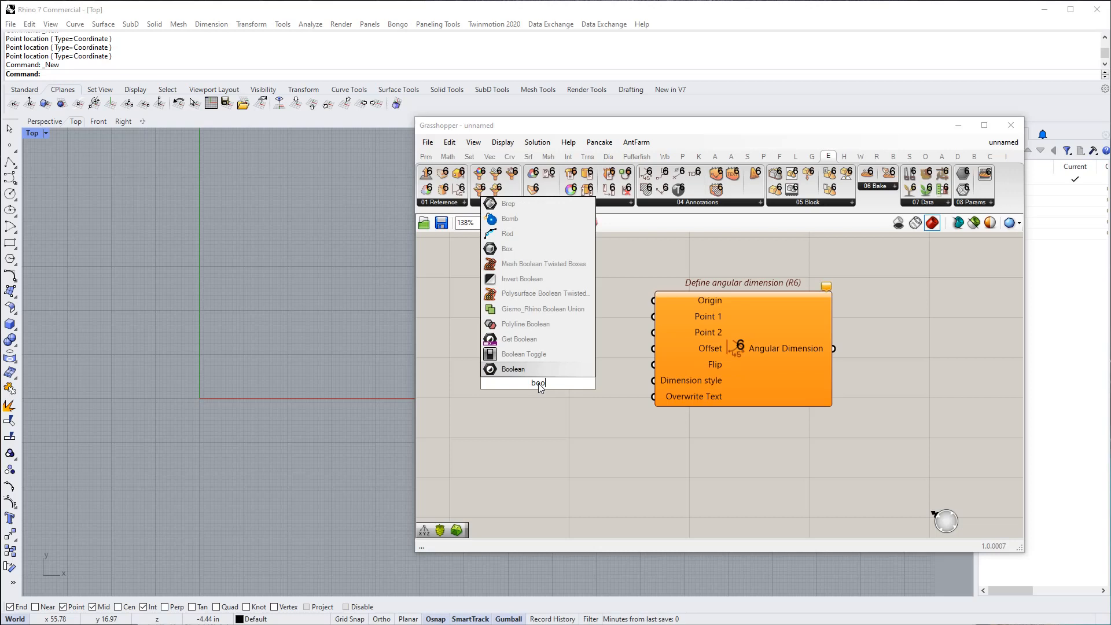
{"action": "left_click", "coordinate": [523, 353]}
{"action": "left_click_drag", "start_coordinate": [599, 382], "coordinate": [654, 363]}
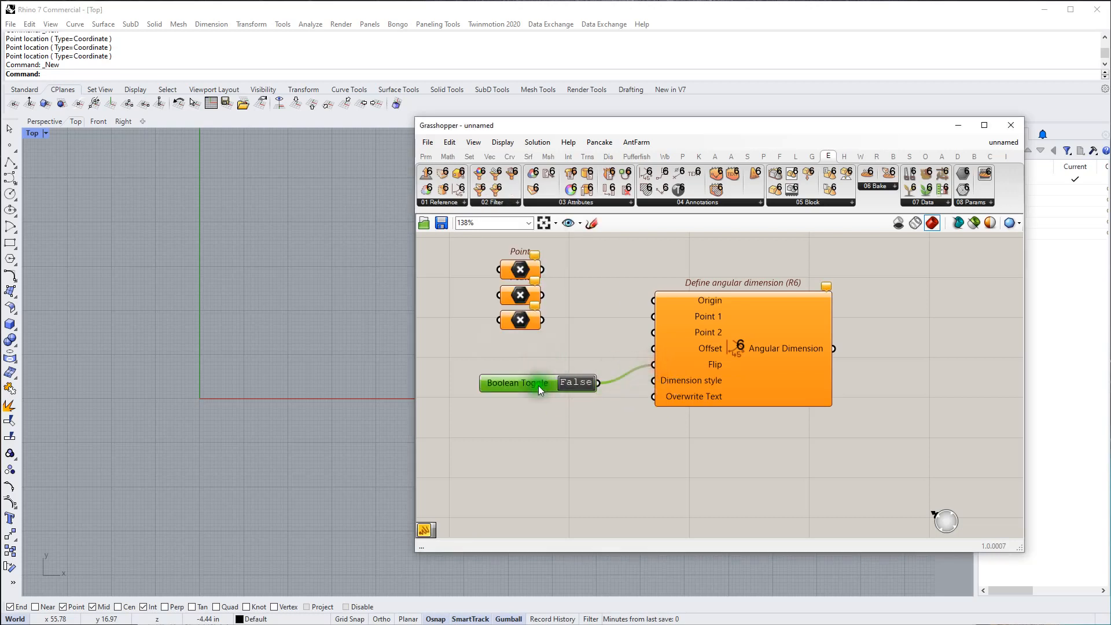
{"action": "left_click_drag", "start_coordinate": [538, 386], "coordinate": [516, 365]}
Add a panel containing "Inch Decimal", connect it to the Dimension style input and place it below the Boolean Toggle
{"action": "double_click", "coordinate": [519, 415]}
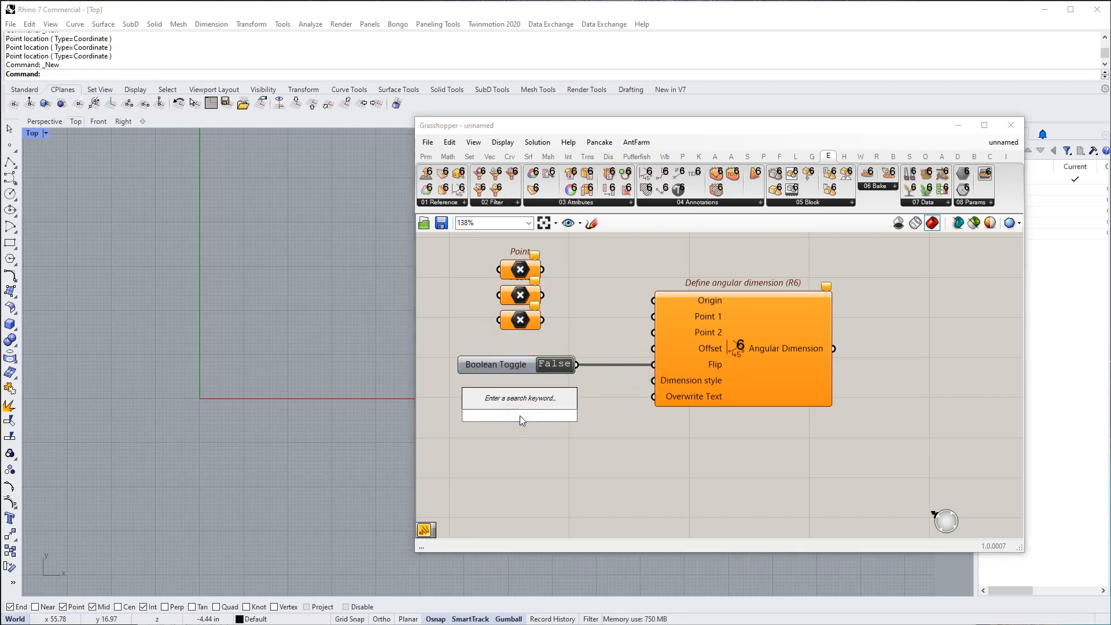
{"action": "type", "text": "//Inch D"}
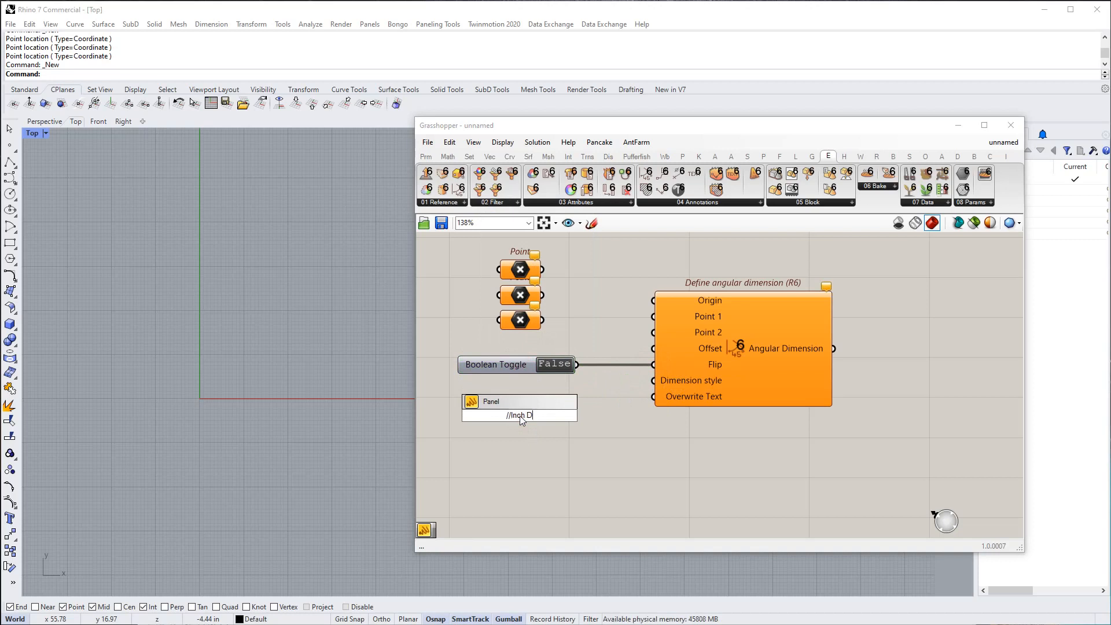
{"action": "type", "text": "ecimal"}
{"action": "key", "text": "Return"}
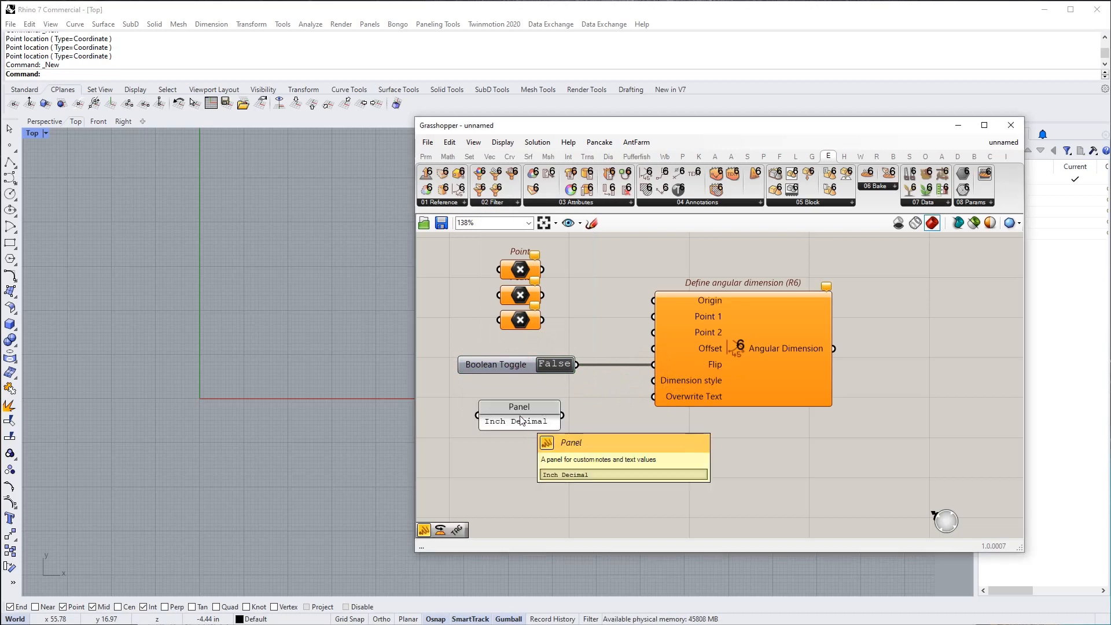
{"action": "mouse_move", "coordinate": [578, 416]}
{"action": "left_mouse_down"}
{"action": "mouse_move", "coordinate": [559, 415]}
{"action": "mouse_move", "coordinate": [617, 387]}
{"action": "mouse_move", "coordinate": [564, 416]}
{"action": "left_mouse_up"}
{"action": "left_click_drag", "start_coordinate": [647, 379], "coordinate": [653, 380]}
{"action": "left_click_drag", "start_coordinate": [529, 407], "coordinate": [548, 383]}
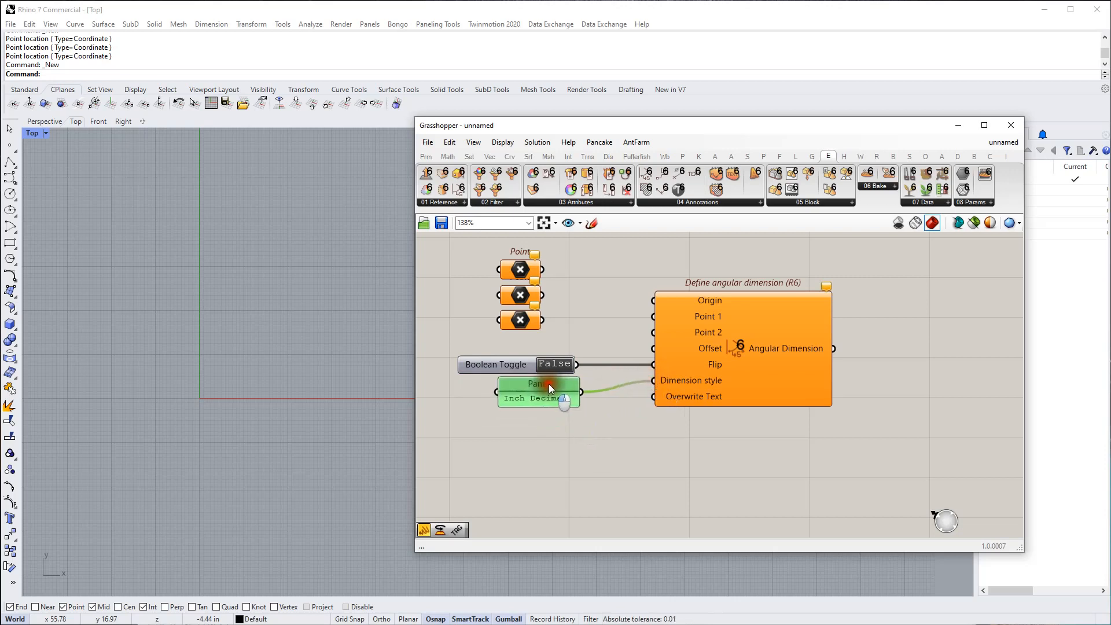
{"action": "left_click", "coordinate": [735, 350]}
{"action": "right_click", "coordinate": [736, 350]}
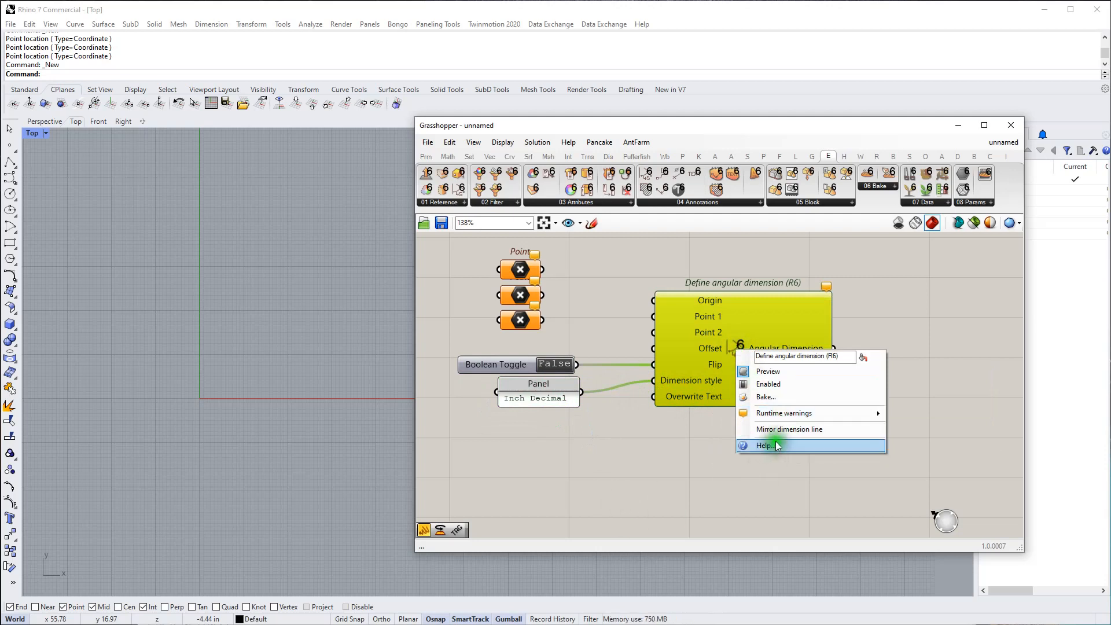
{"action": "left_click", "coordinate": [643, 487]}
Assign one point to each Point parameter in the Top view: the first near the origin, the second above it, the third to its right
{"action": "scroll", "coordinate": [642, 463], "scroll_direction": "down", "scroll_amount": 3}
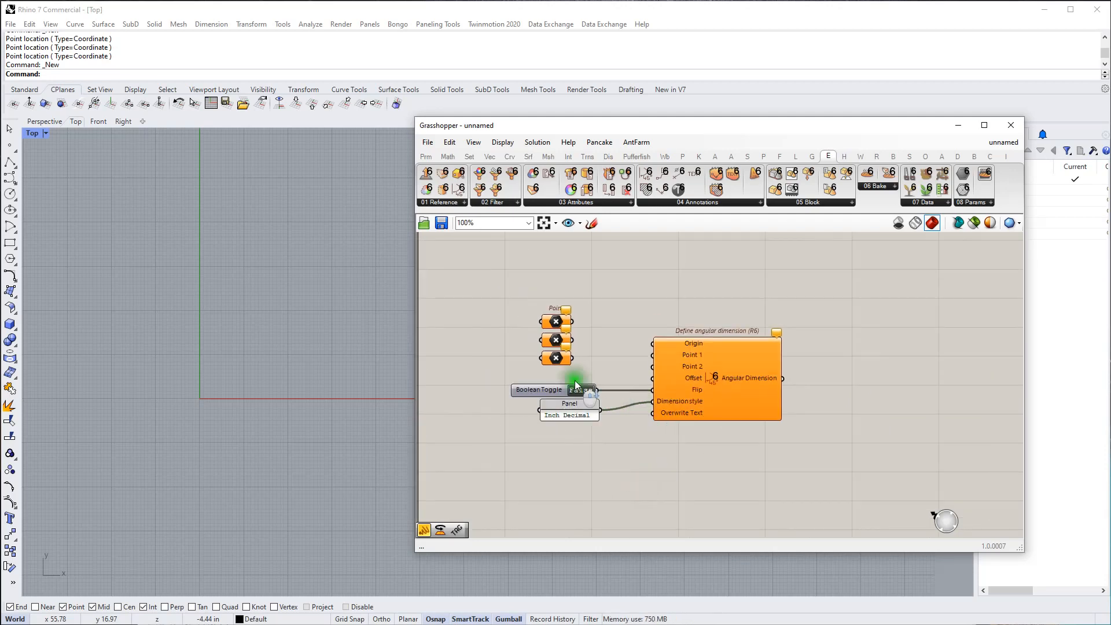
{"action": "right_click", "coordinate": [556, 321]}
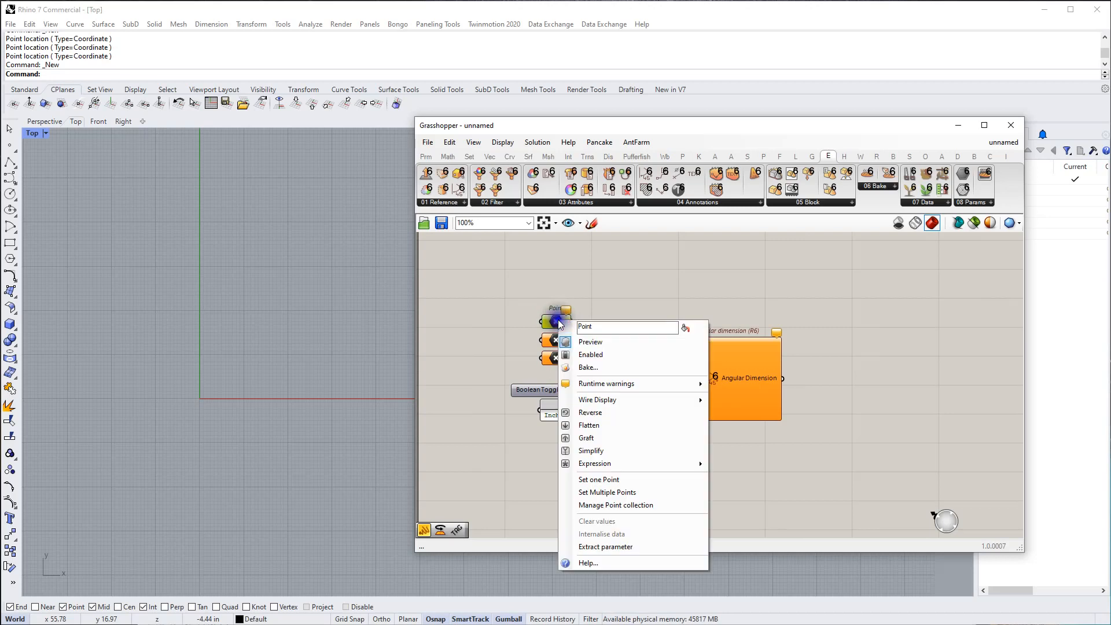
{"action": "left_click", "coordinate": [602, 479]}
{"action": "left_click", "coordinate": [242, 372]}
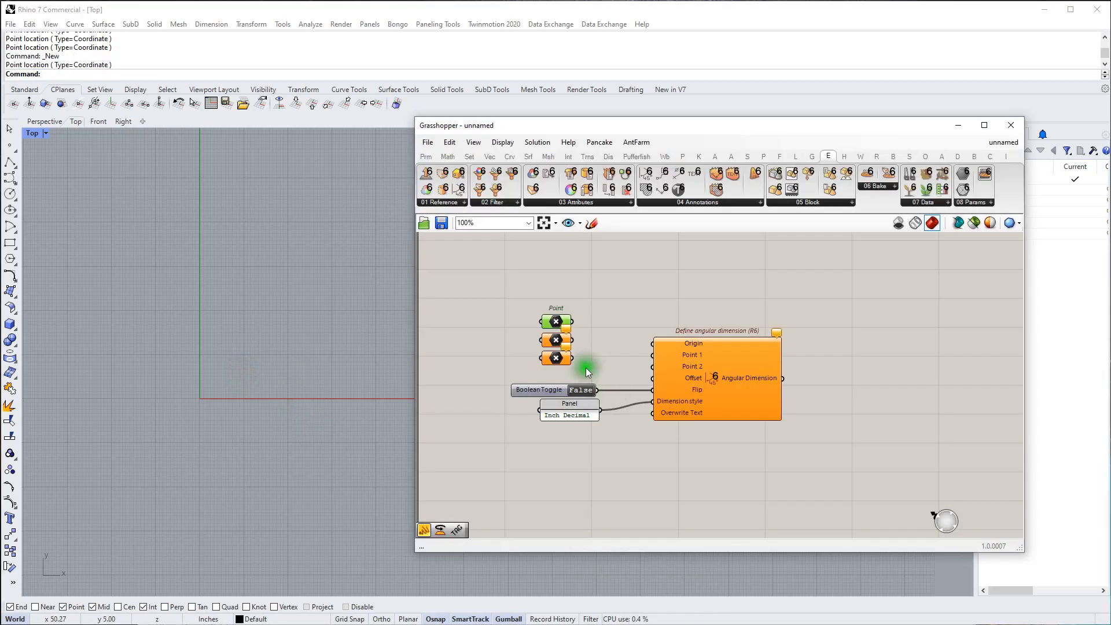
{"action": "right_click", "coordinate": [551, 342]}
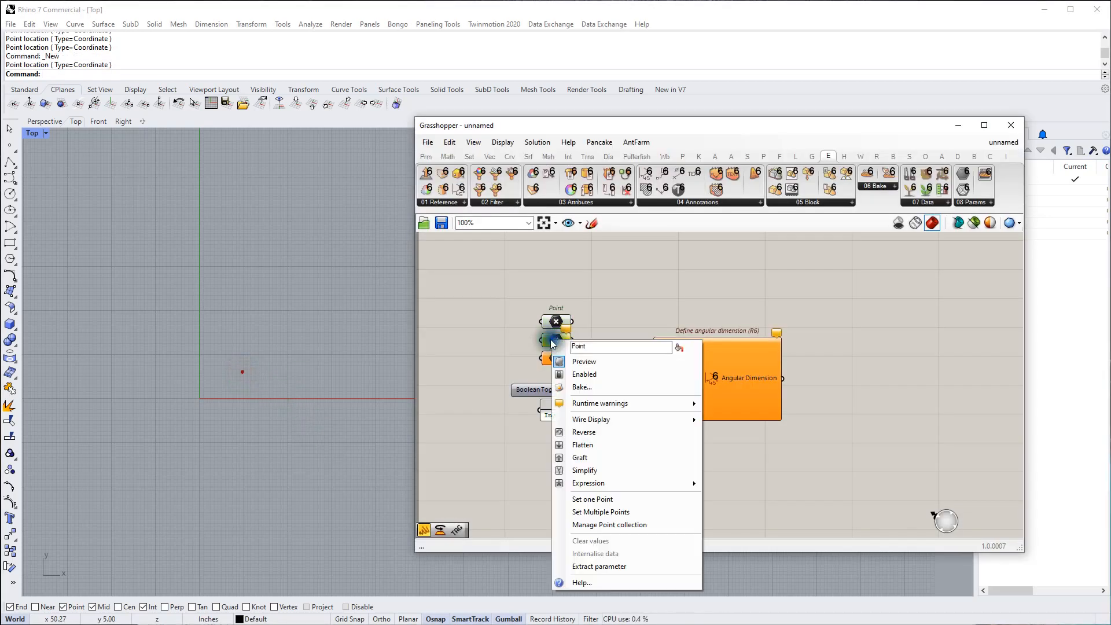
{"action": "left_click", "coordinate": [601, 498]}
{"action": "left_click", "coordinate": [251, 285]}
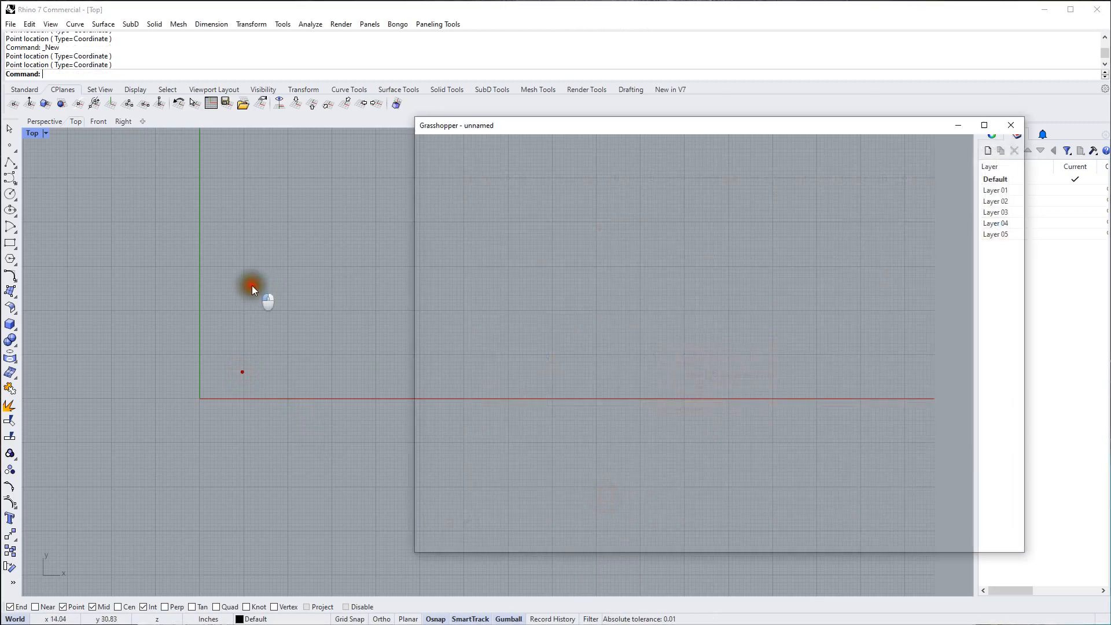
{"action": "right_click", "coordinate": [553, 357]}
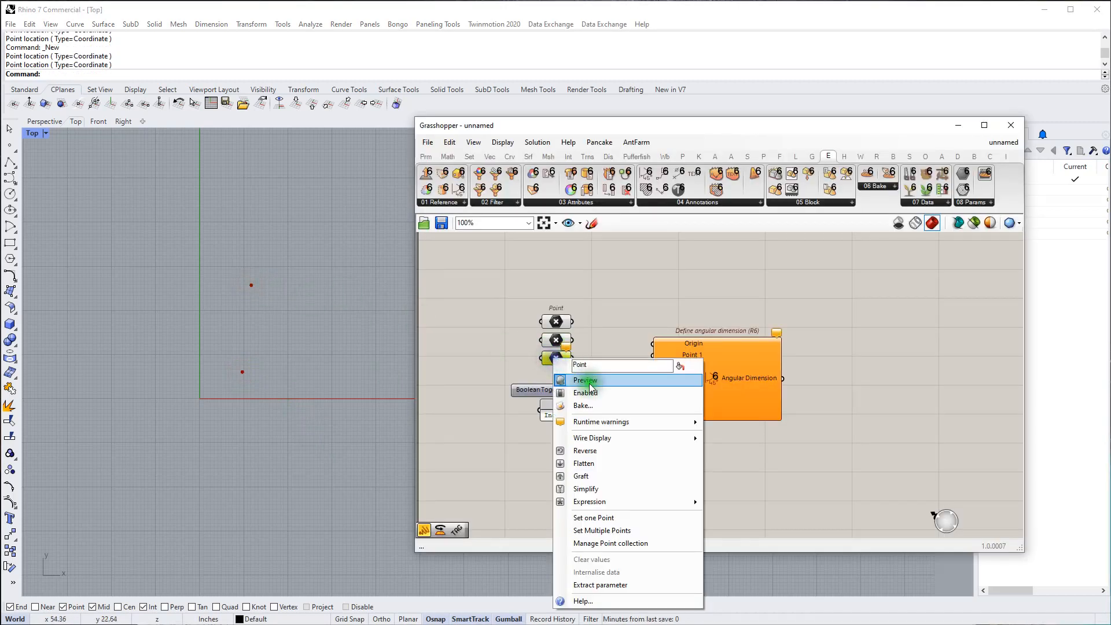
{"action": "left_click", "coordinate": [613, 516]}
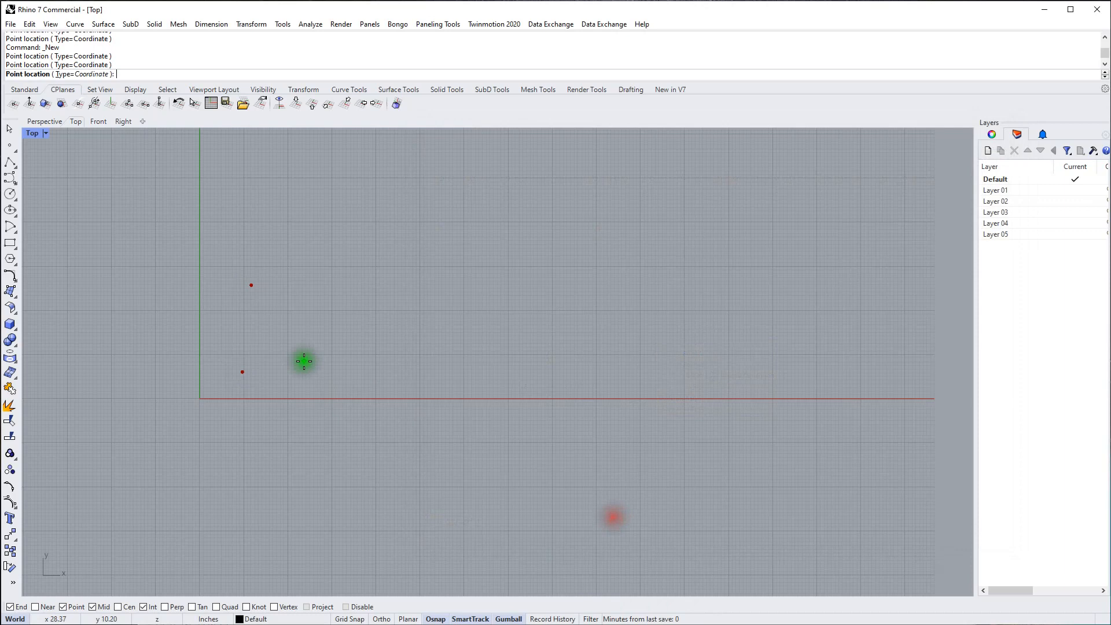
{"action": "left_click", "coordinate": [354, 375]}
Connect the three Point parameters in order to the Origin, Point 1 and Point 2 inputs and check the angular dimension preview
{"action": "left_click_drag", "start_coordinate": [573, 321], "coordinate": [654, 346]}
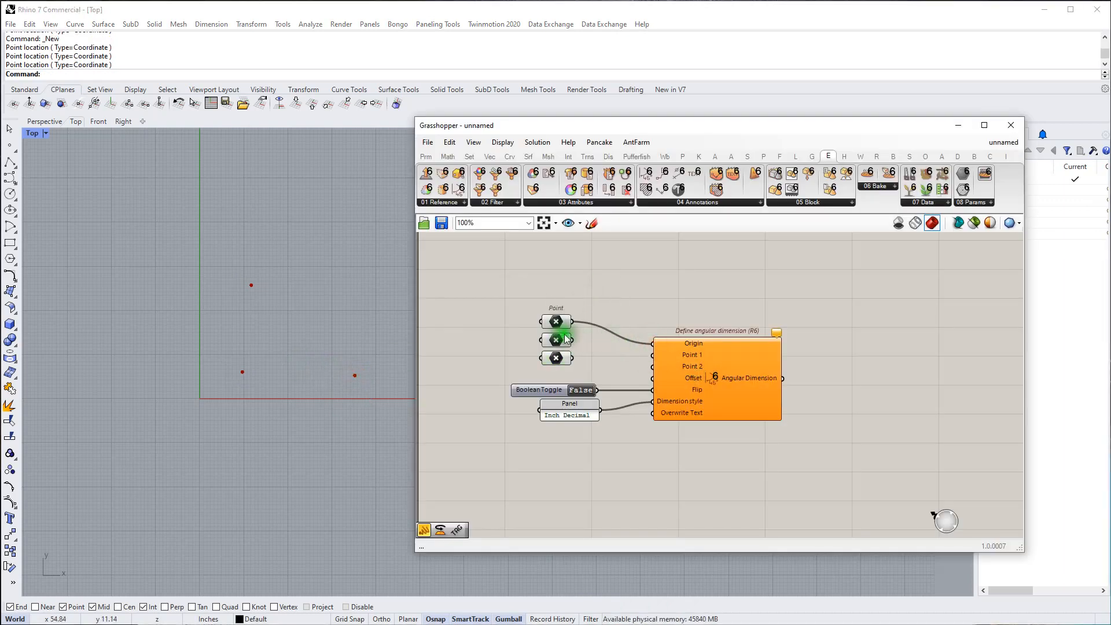
{"action": "left_click_drag", "start_coordinate": [573, 340], "coordinate": [652, 354]}
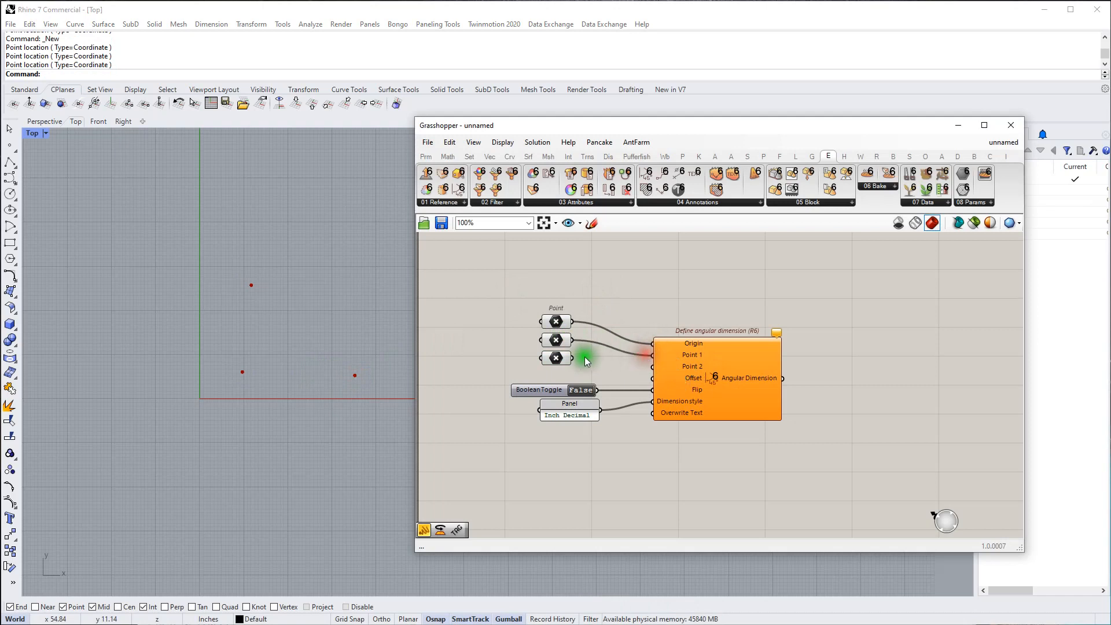
{"action": "left_click_drag", "start_coordinate": [571, 359], "coordinate": [654, 366]}
{"action": "left_click", "coordinate": [704, 371]}
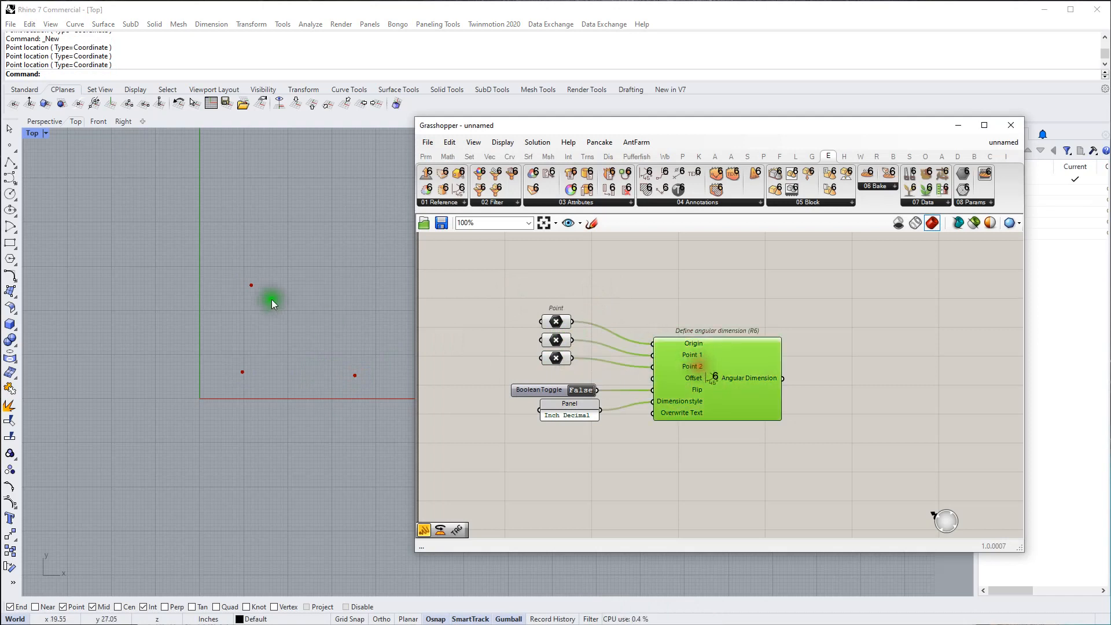
{"action": "scroll", "coordinate": [192, 366], "scroll_direction": "down", "scroll_amount": 12}
{"action": "scroll", "coordinate": [280, 262], "scroll_direction": "up", "scroll_amount": 14}
{"action": "scroll", "coordinate": [224, 355], "scroll_direction": "down", "scroll_amount": 3}
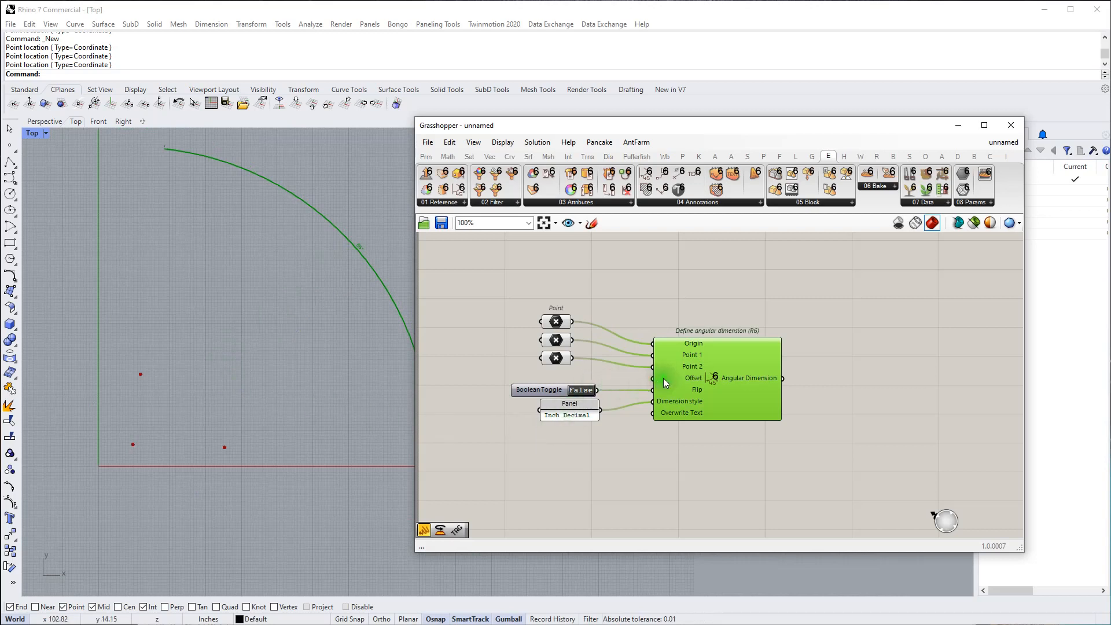
Add a number slider with the value 20 beside the Offset input of the angular dimension component
{"action": "double_click", "coordinate": [523, 371]}
{"action": "left_click", "coordinate": [602, 307]}
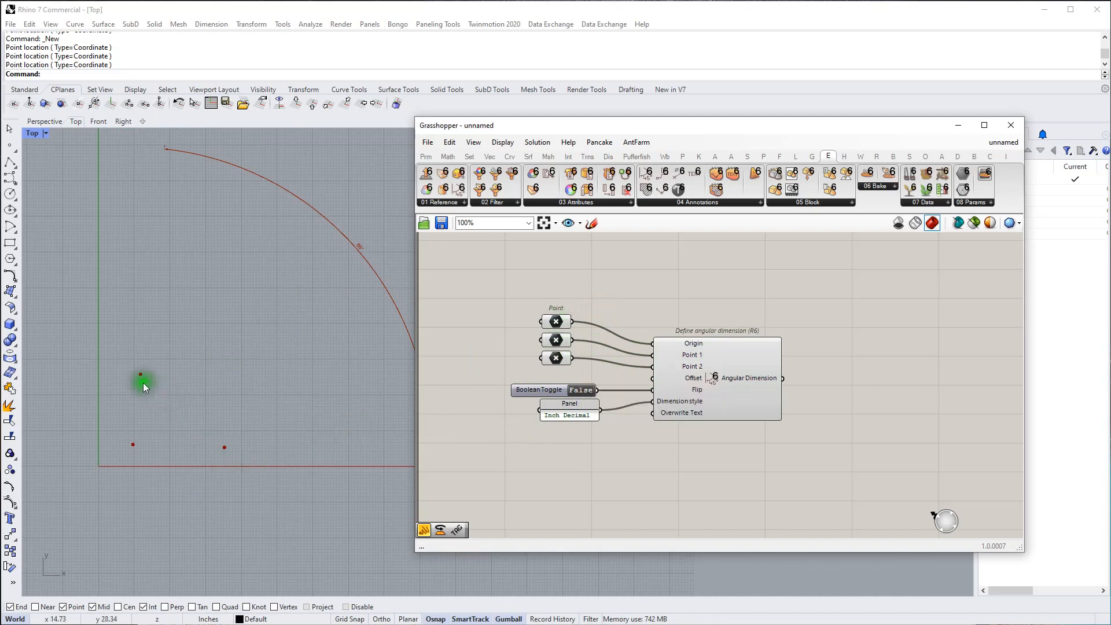
{"action": "double_click", "coordinate": [500, 373]}
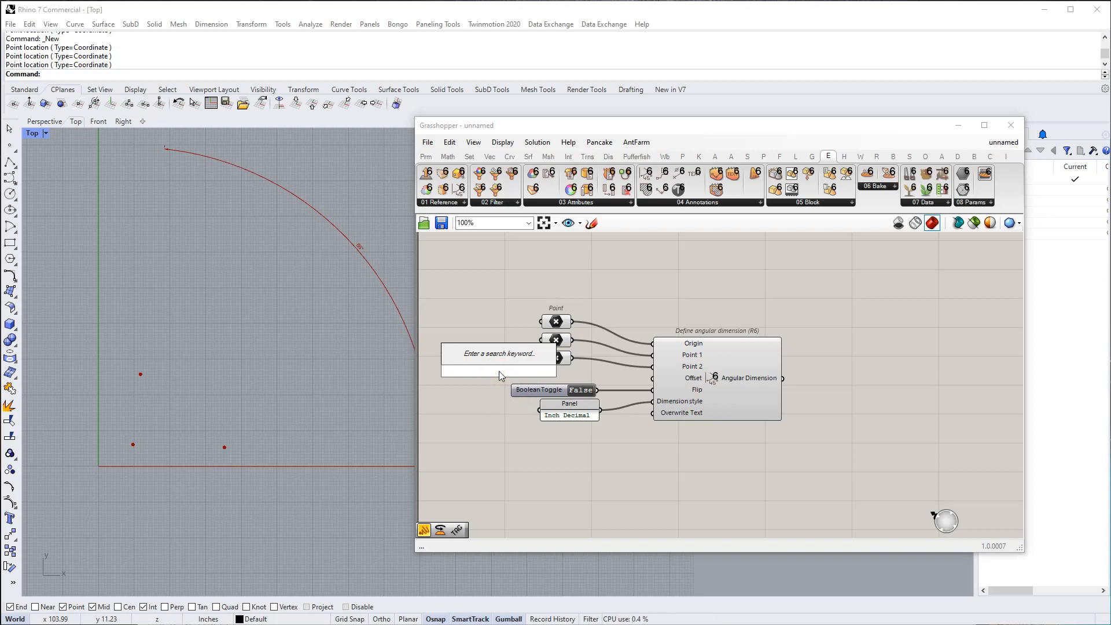
{"action": "type", "text": "20"}
{"action": "key", "text": "Return"}
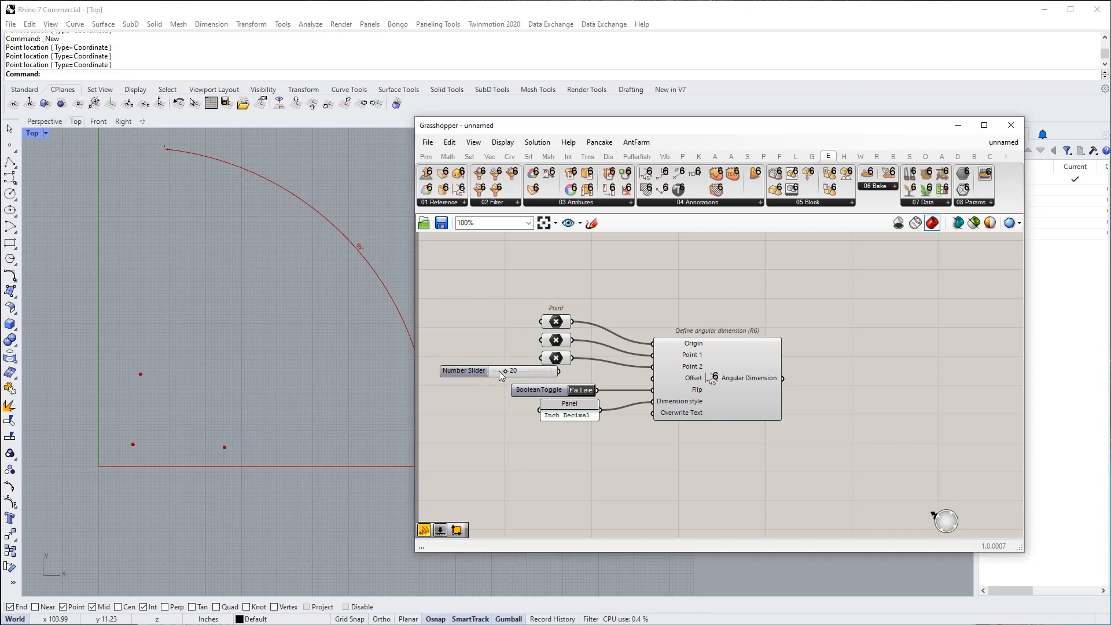
Connect the number slider to the Offset input of the angular dimension component and set it to 33
{"action": "left_click_drag", "start_coordinate": [560, 371], "coordinate": [652, 378]}
{"action": "scroll", "coordinate": [506, 390], "scroll_direction": "up", "scroll_amount": 2}
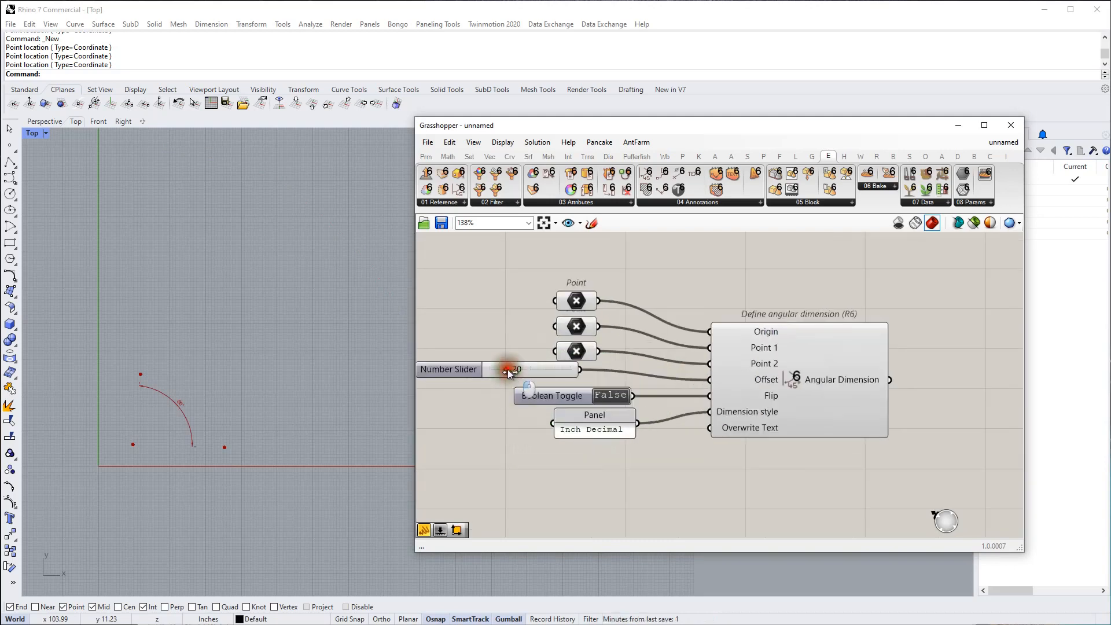
{"action": "left_click_drag", "start_coordinate": [508, 369], "coordinate": [521, 371]}
Switch the Boolean Toggle on the Flip input to True and back to False to compare the dimension previews
{"action": "double_click", "coordinate": [618, 396]}
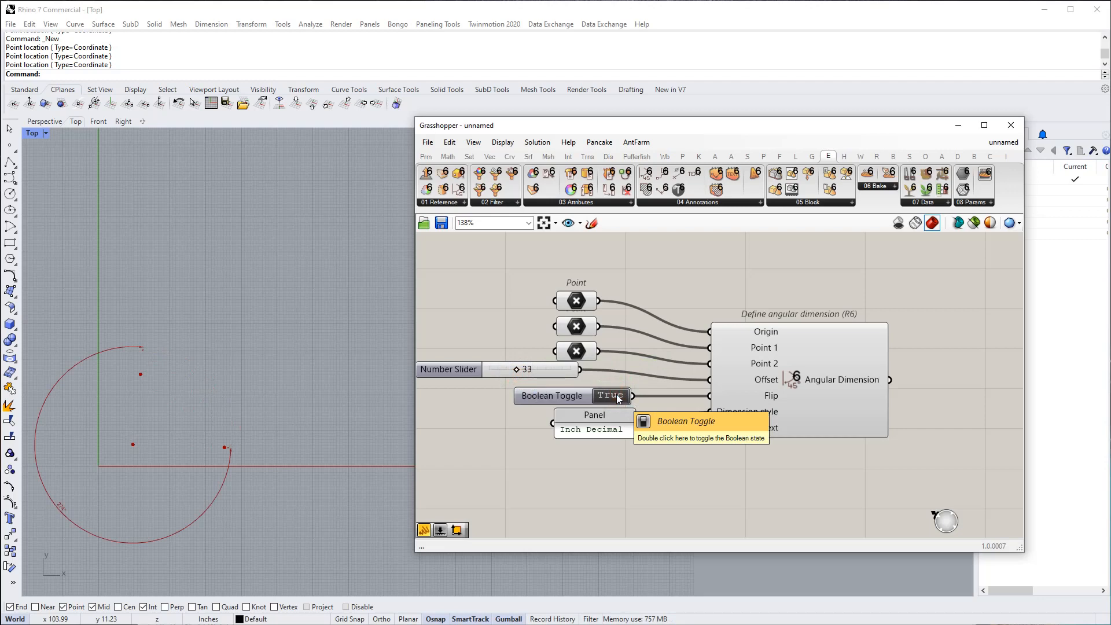
{"action": "double_click", "coordinate": [618, 397]}
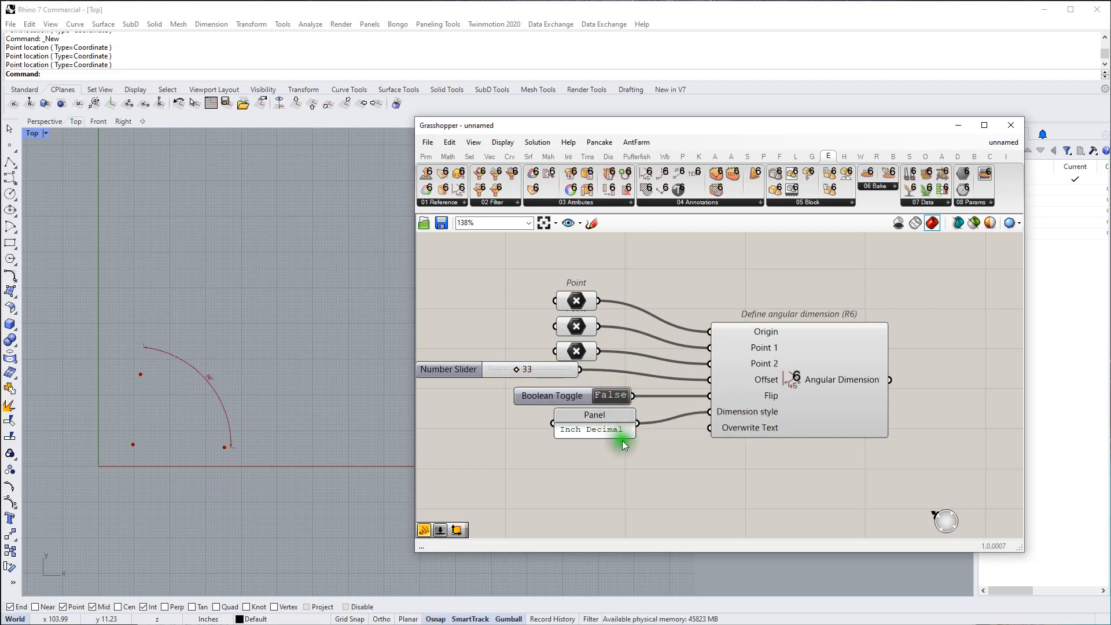
Duplicate the "Inch Decimal" panel and place the copy below the original, keeping its text
{"action": "left_click_drag", "start_coordinate": [607, 414], "coordinate": [613, 460], "text": "alt"}
{"action": "scroll", "coordinate": [615, 474], "scroll_direction": "up", "scroll_amount": 2}
{"action": "double_click", "coordinate": [613, 468]}
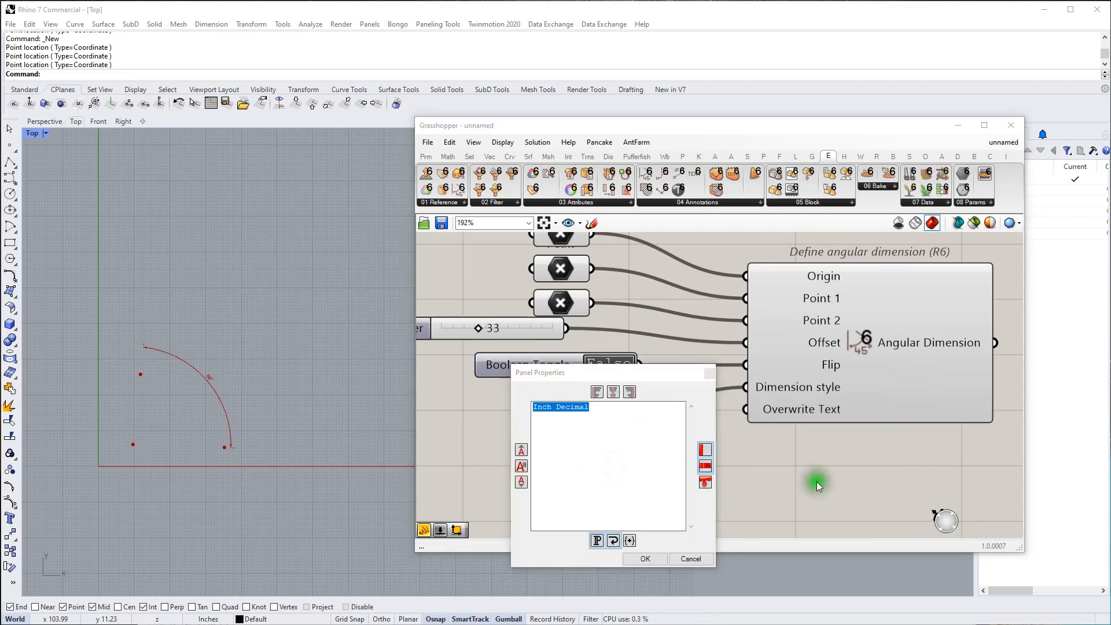
{"action": "left_click", "coordinate": [655, 557]}
Try the copied panel as the dimension's Overwrite Text input and disconnect it again
{"action": "left_click_drag", "start_coordinate": [659, 464], "coordinate": [747, 409]}
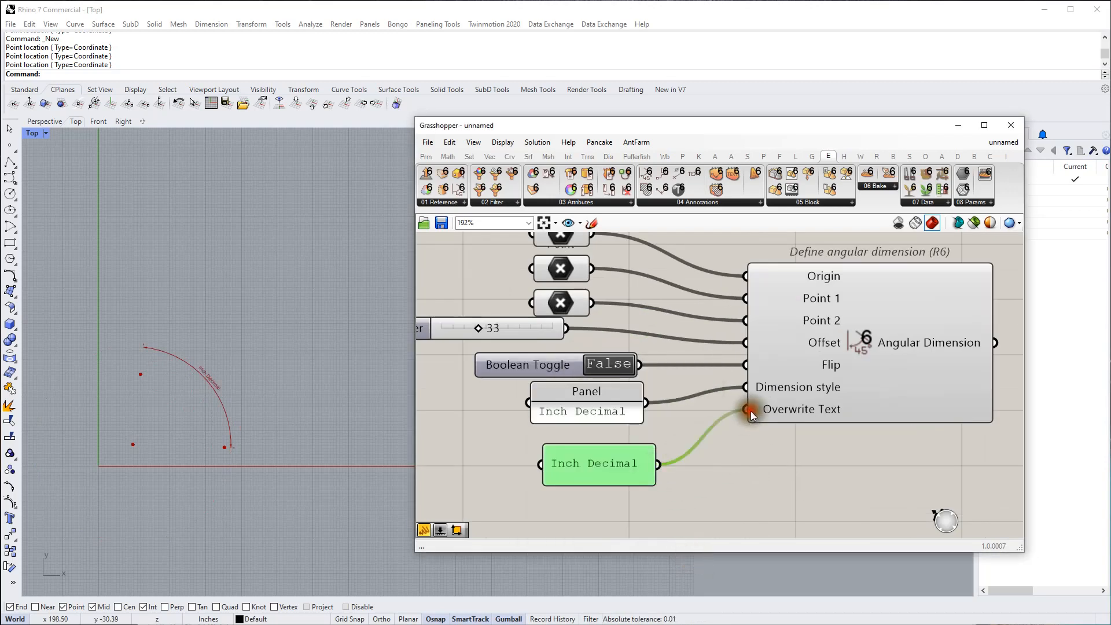
{"action": "left_click", "coordinate": [754, 478]}
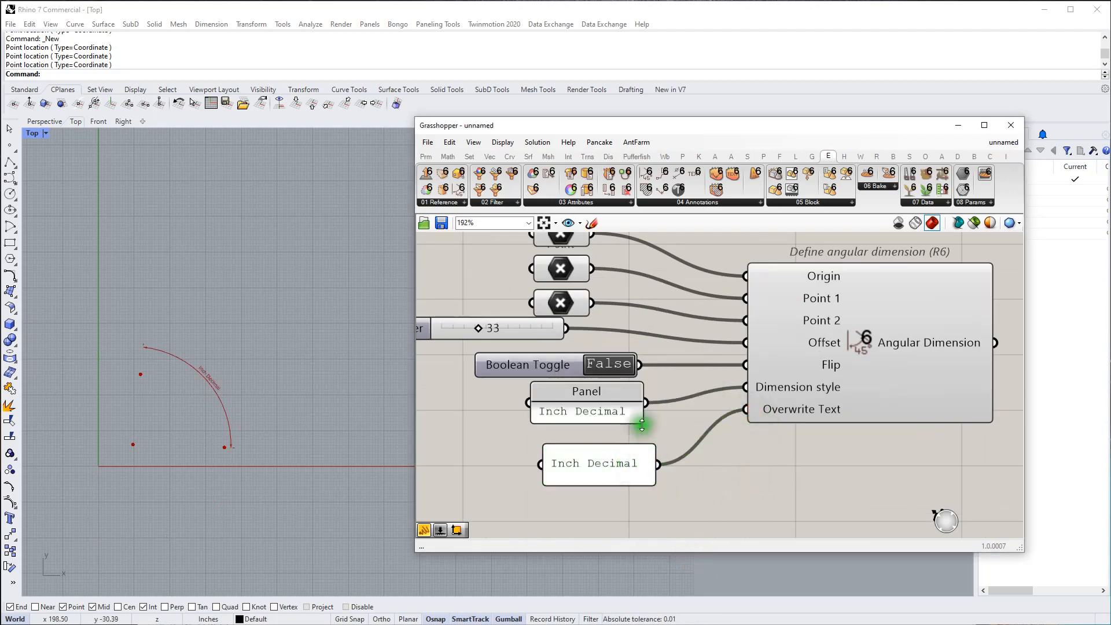
{"action": "left_click_drag", "start_coordinate": [662, 476], "coordinate": [747, 410], "text": "ctrl"}
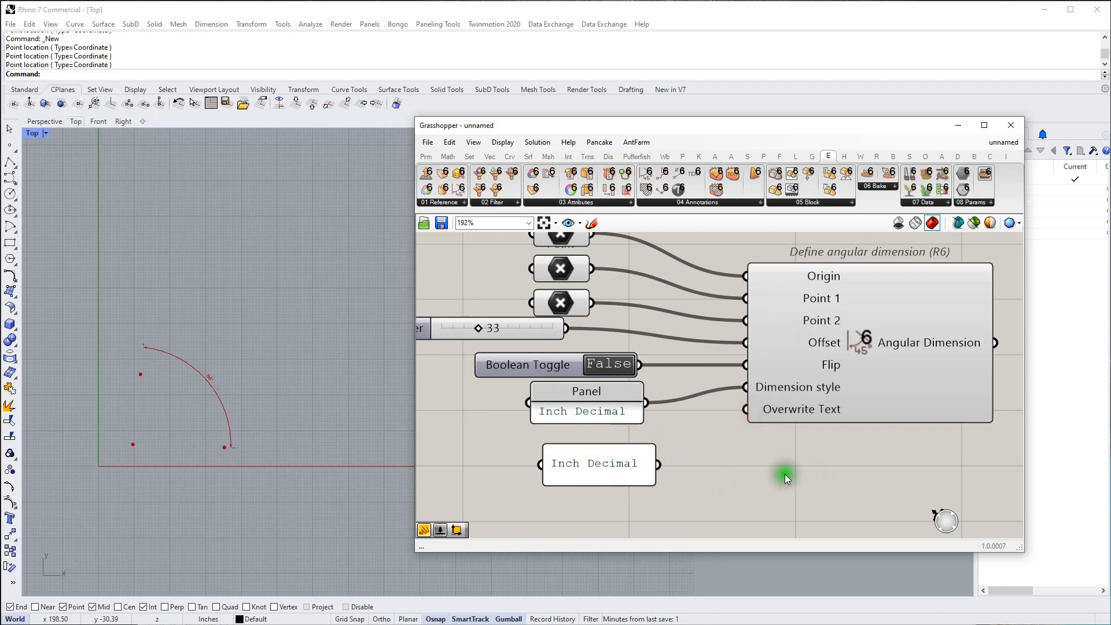
Add a panel beside the angular dimension component and connect the Angular Dimension output to it
{"action": "scroll", "coordinate": [752, 405], "scroll_direction": "down", "scroll_amount": 2}
{"action": "scroll", "coordinate": [741, 391], "scroll_direction": "down", "scroll_amount": 2}
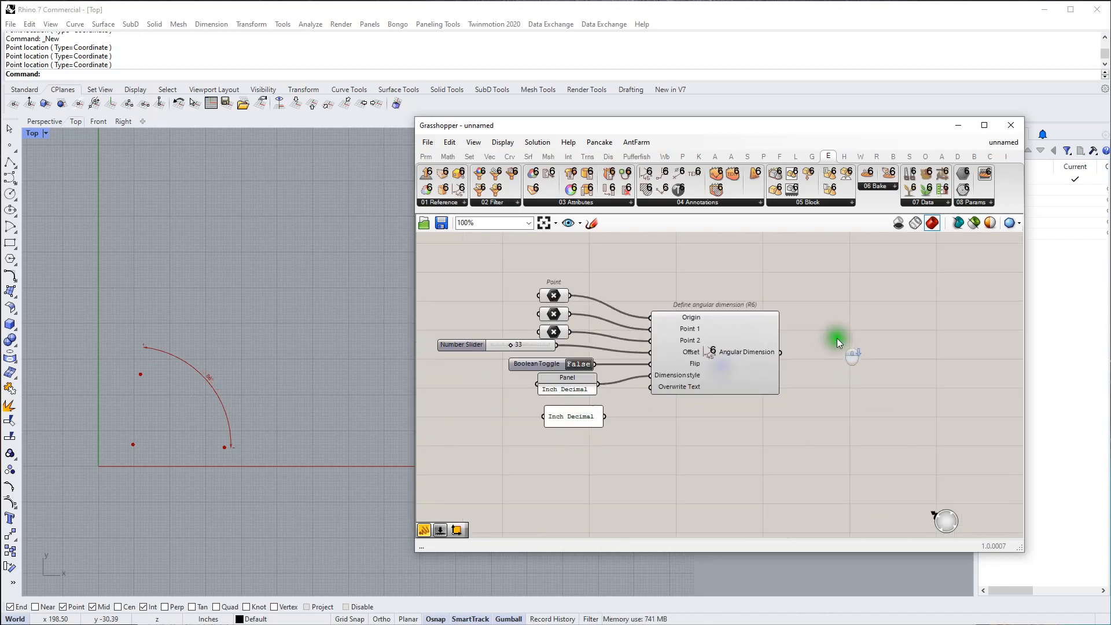
{"action": "double_click", "coordinate": [837, 337]}
{"action": "type", "text": "panel"}
{"action": "key", "text": "Return"}
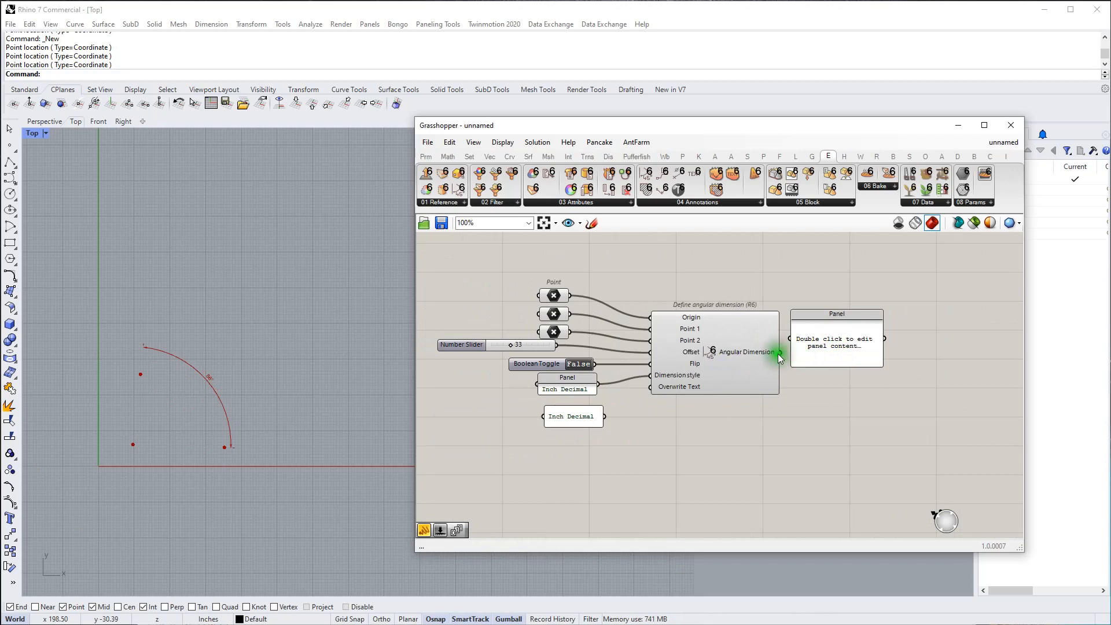
{"action": "left_click_drag", "start_coordinate": [780, 353], "coordinate": [868, 371]}
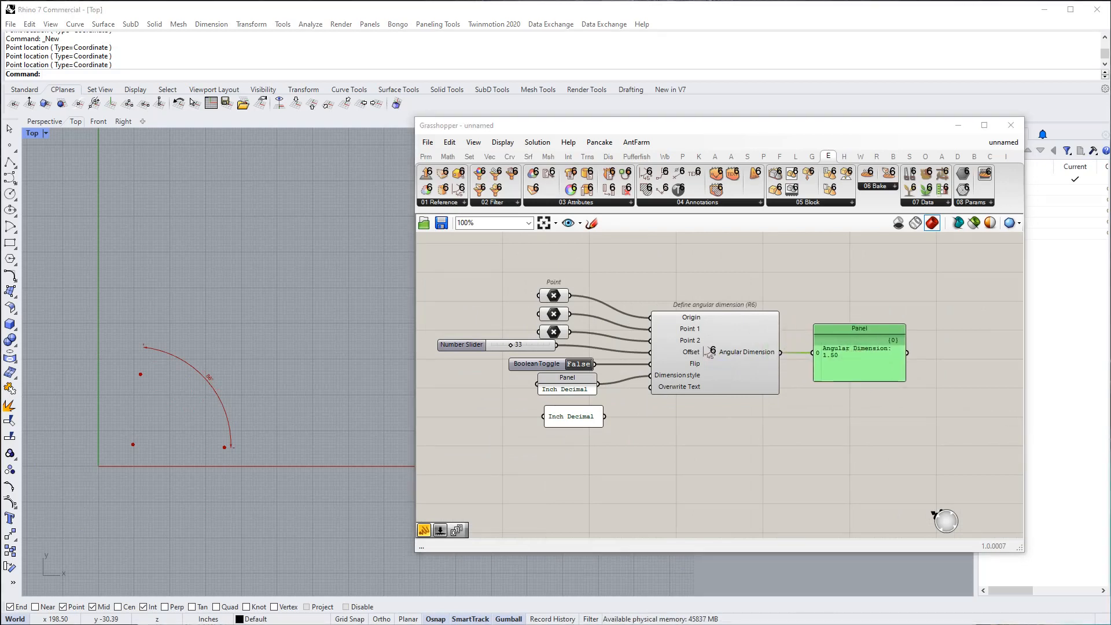
{"action": "left_click", "coordinate": [827, 460]}
Add a Define Hatch (R6) component in the empty canvas area below the angular dimension group
{"action": "right_click_drag", "start_coordinate": [831, 457], "coordinate": [785, 405]}
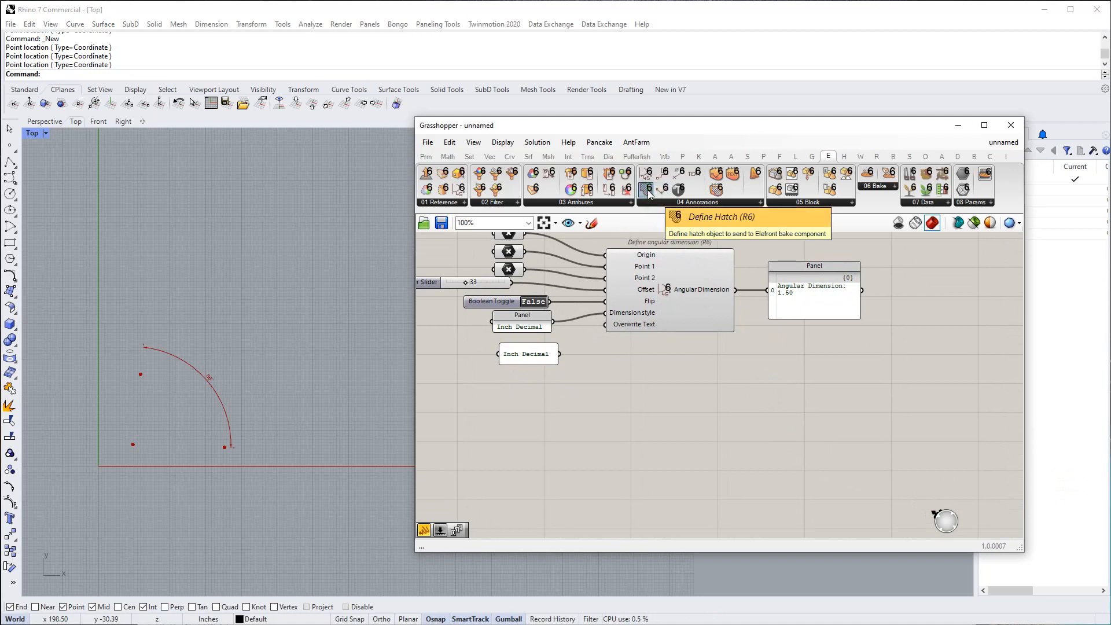
{"action": "left_click_drag", "start_coordinate": [647, 190], "coordinate": [608, 474]}
{"action": "right_click_drag", "start_coordinate": [607, 474], "coordinate": [605, 414]}
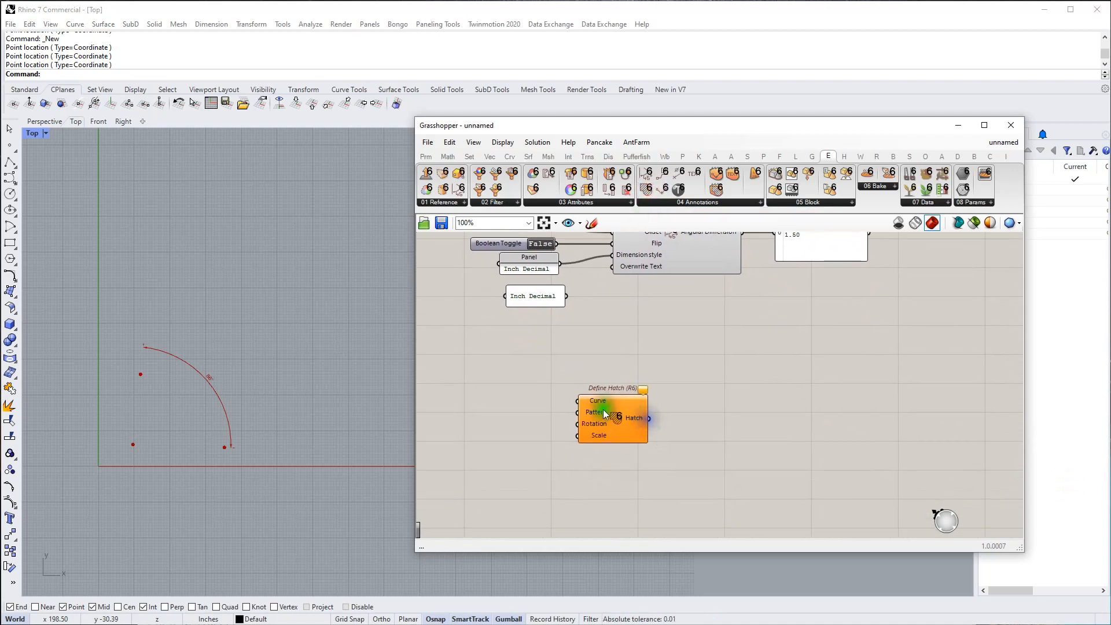
{"action": "scroll", "coordinate": [598, 415], "scroll_direction": "up", "scroll_amount": 1}
{"action": "left_click_drag", "start_coordinate": [599, 418], "coordinate": [628, 409]}
{"action": "scroll", "coordinate": [628, 407], "scroll_direction": "down", "scroll_amount": 1}
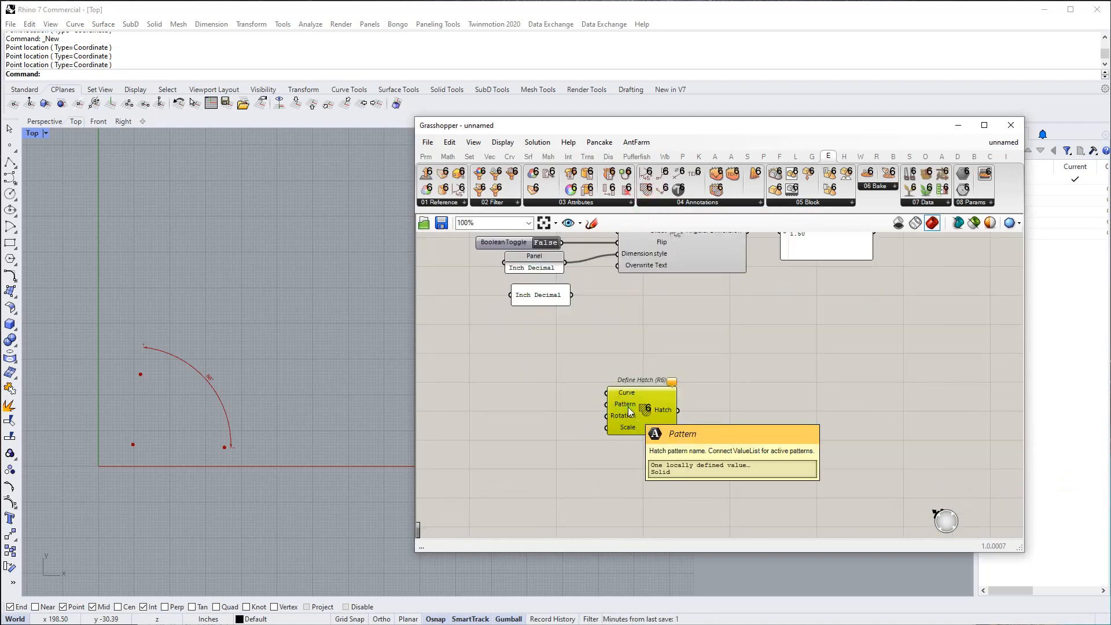
{"action": "left_click", "coordinate": [630, 417]}
{"action": "left_click", "coordinate": [624, 412]}
{"action": "left_click", "coordinate": [625, 420]}
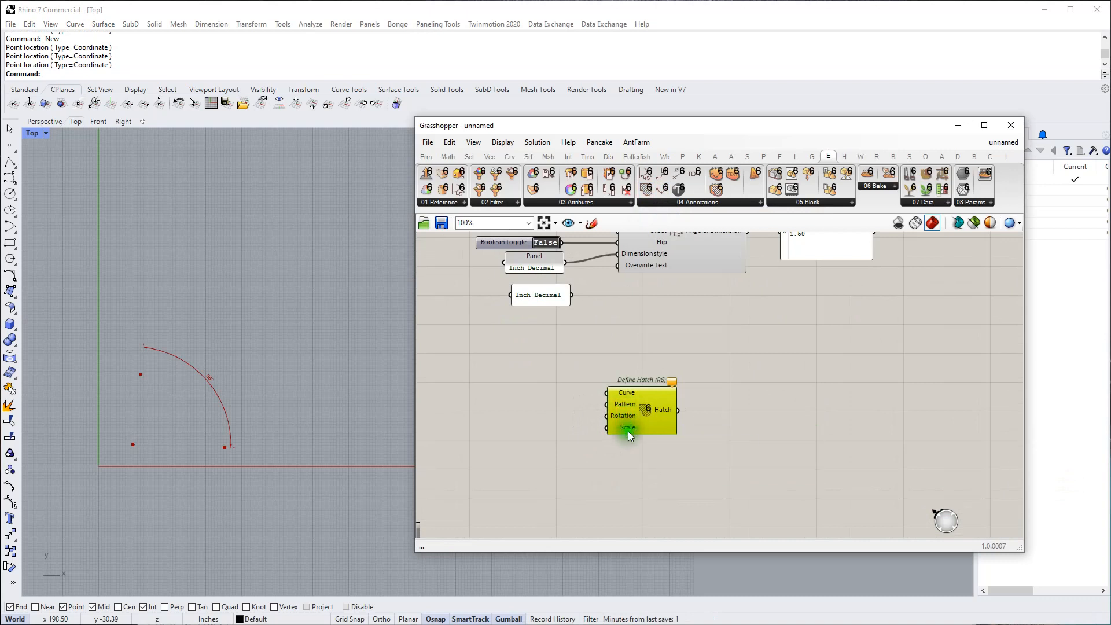
{"action": "left_click_drag", "start_coordinate": [619, 429], "coordinate": [630, 428]}
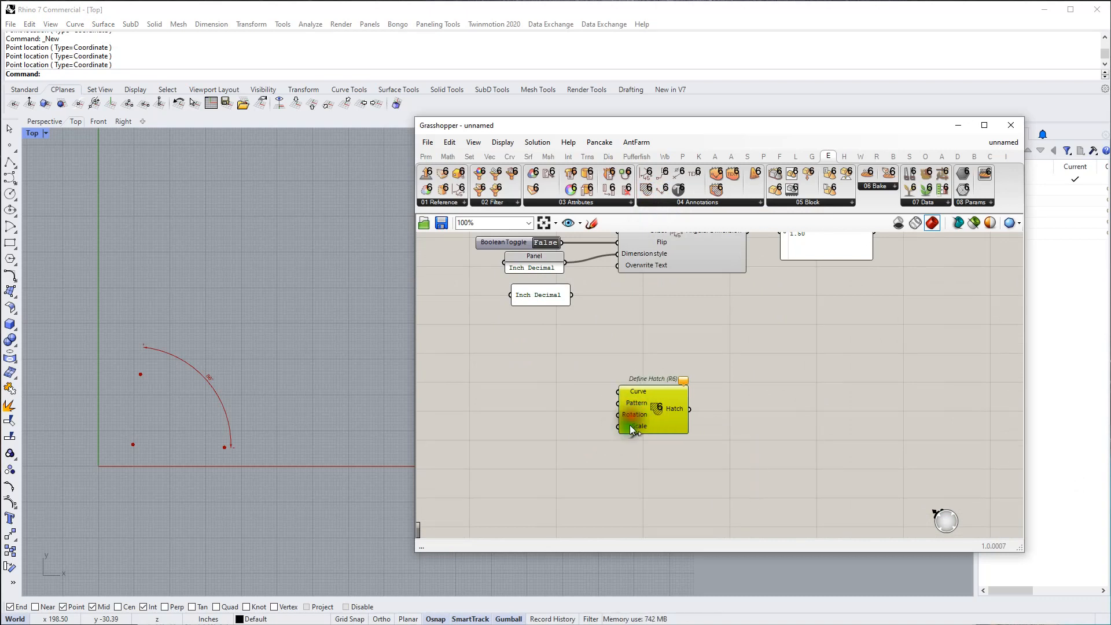
Add a Rectangle component with X Size and Y Size inputs to the left of the Define Hatch component
{"action": "scroll", "coordinate": [637, 417], "scroll_direction": "up", "scroll_amount": 3}
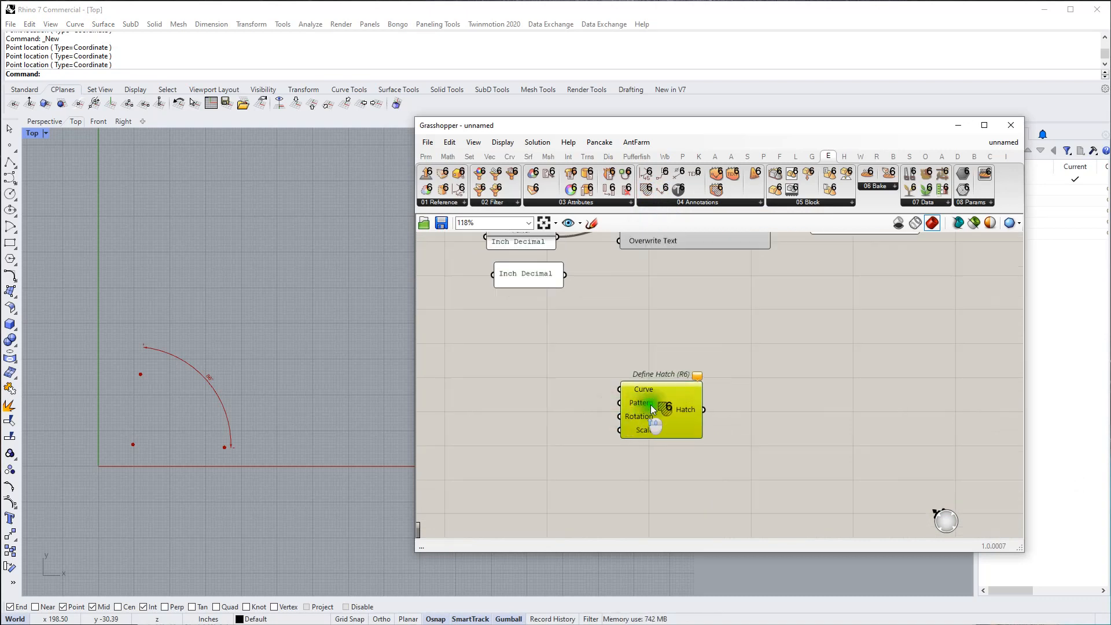
{"action": "double_click", "coordinate": [518, 356]}
{"action": "type", "text": "rect"}
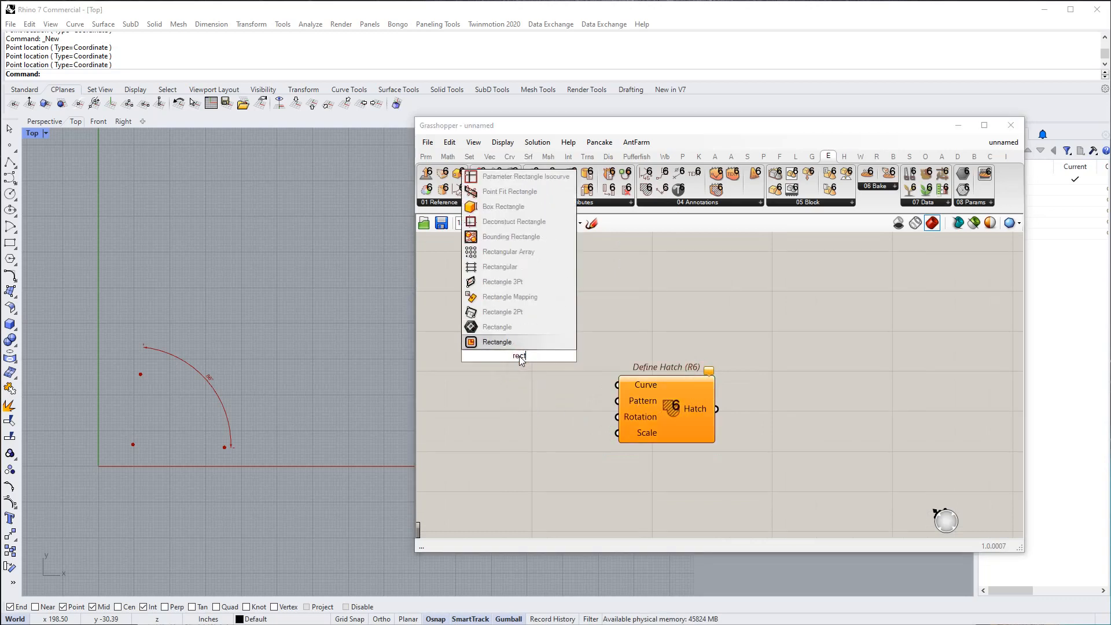
{"action": "left_click", "coordinate": [512, 343]}
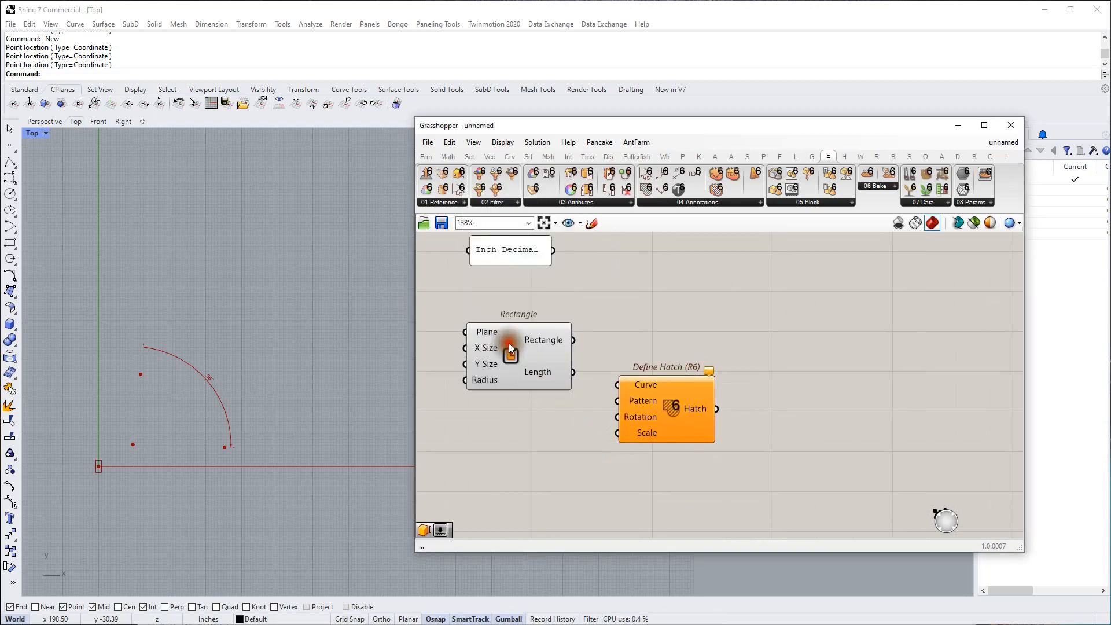
{"action": "left_click_drag", "start_coordinate": [519, 346], "coordinate": [425, 375]}
{"action": "right_click_drag", "start_coordinate": [543, 381], "coordinate": [638, 374]}
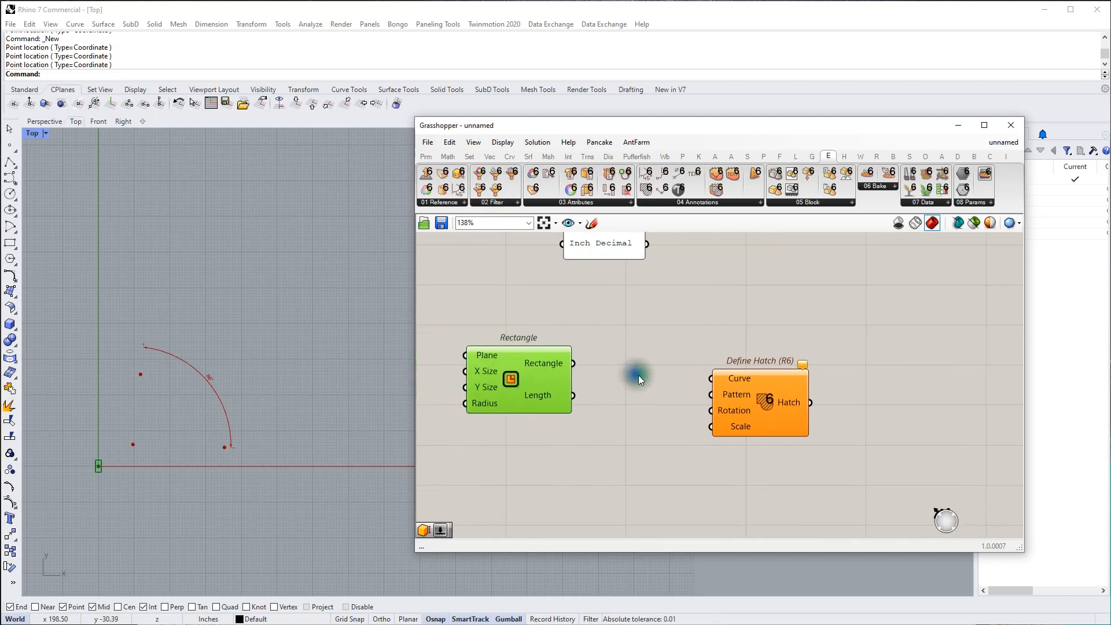
Add a Rectangle parameter and wire the Rectangle component's output through it into the Curve input of Define Hatch
{"action": "double_click", "coordinate": [638, 375]}
{"action": "type", "text": "rect"}
{"action": "left_click", "coordinate": [648, 367]}
{"action": "mouse_move", "coordinate": [573, 363]}
{"action": "left_mouse_down"}
{"action": "mouse_move", "coordinate": [719, 381]}
{"action": "mouse_move", "coordinate": [753, 411]}
{"action": "left_mouse_up"}
{"action": "mouse_move", "coordinate": [807, 383]}
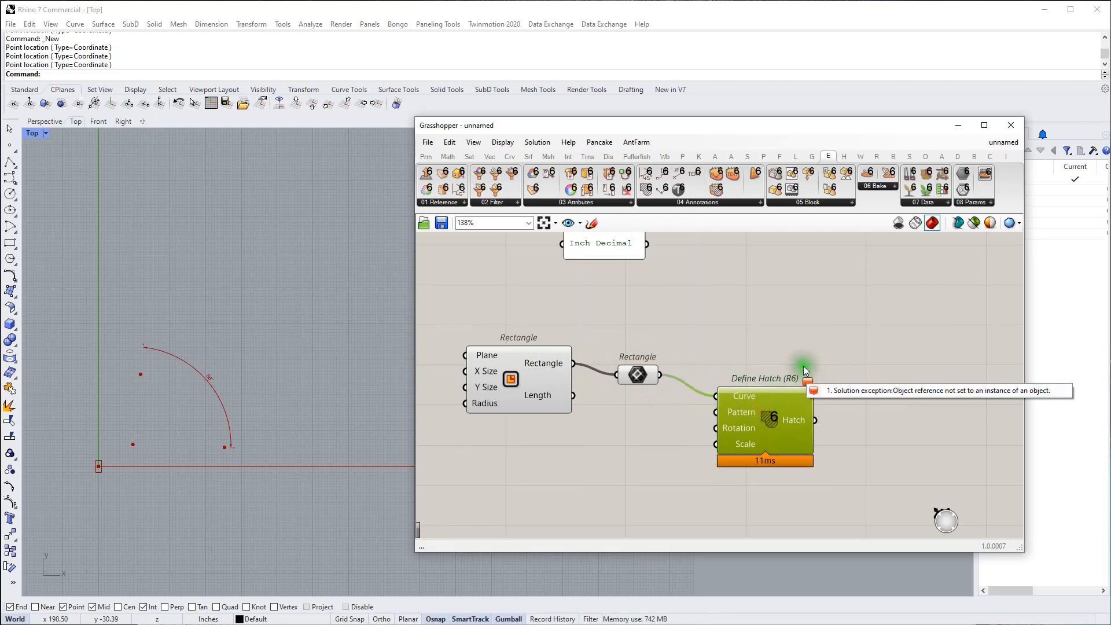
Add a Value List, connect it to the Pattern input of Define Hatch and place it below the Rectangle component
{"action": "double_click", "coordinate": [803, 331]}
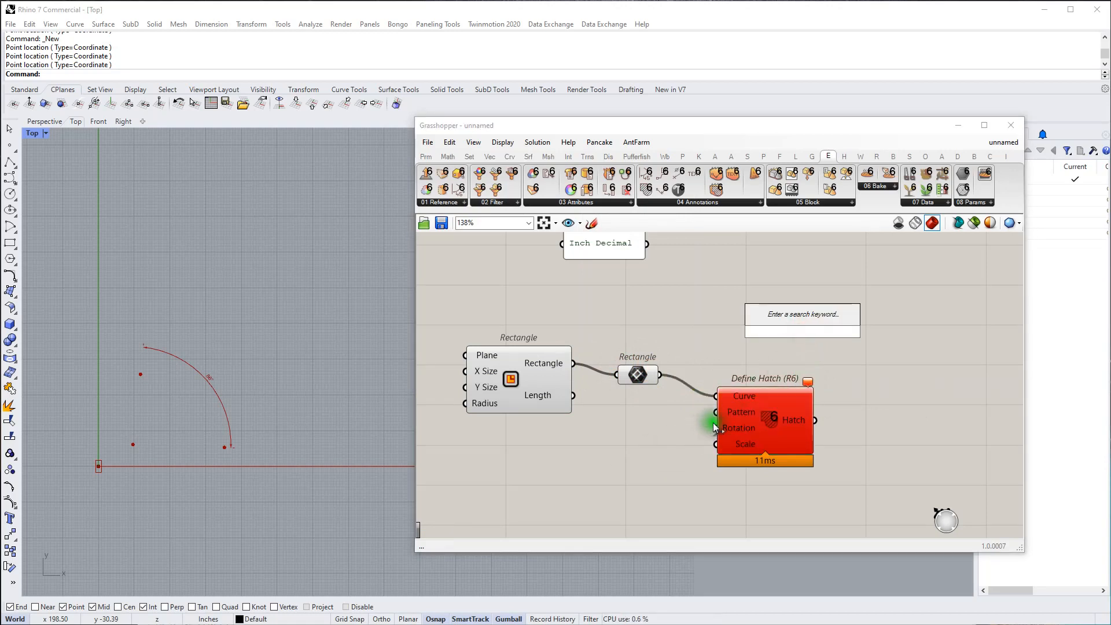
{"action": "mouse_move", "coordinate": [746, 417]}
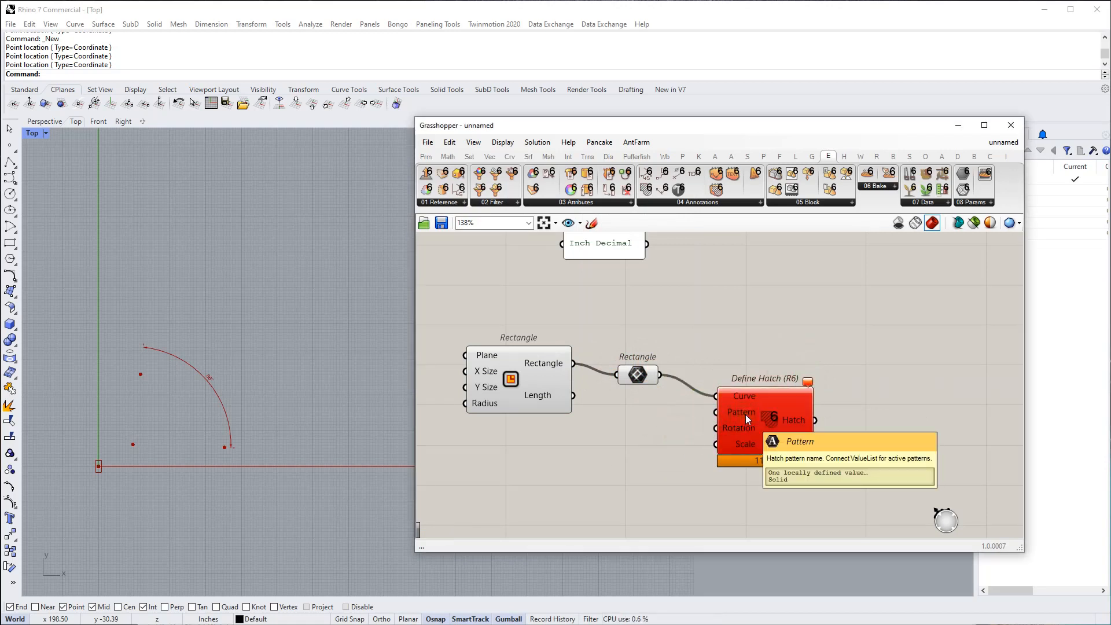
{"action": "double_click", "coordinate": [473, 509]}
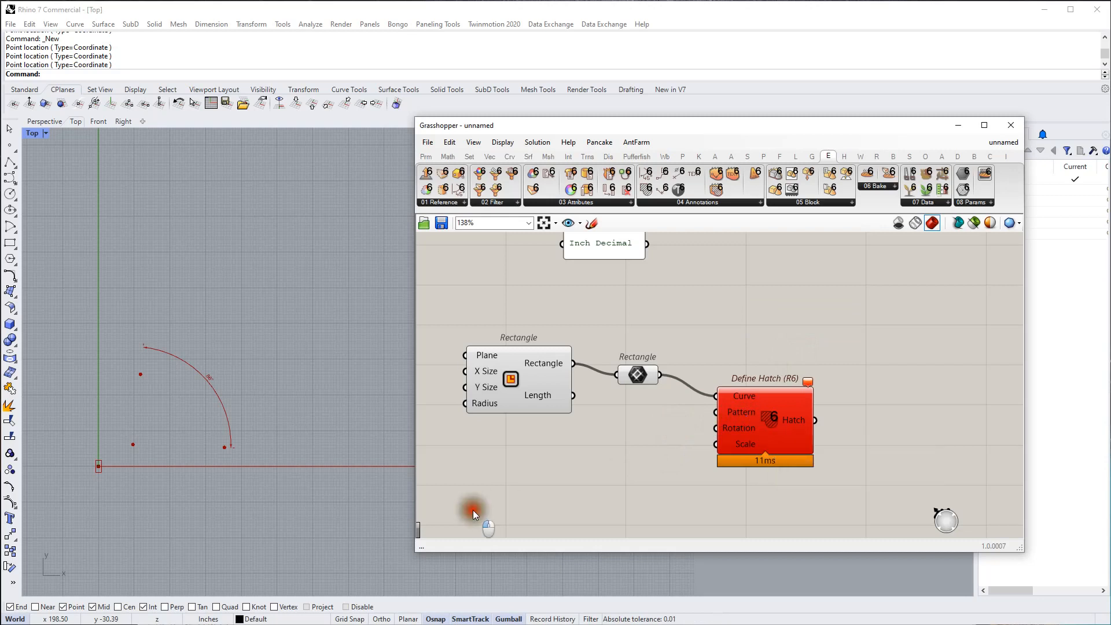
{"action": "type", "text": "va"}
{"action": "left_click", "coordinate": [450, 480]}
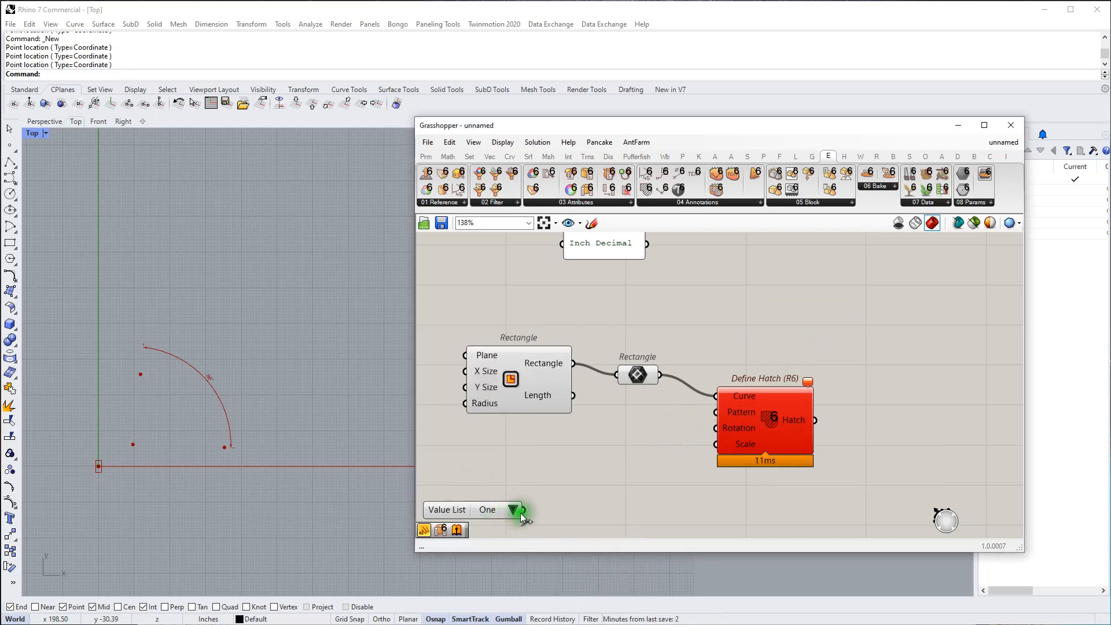
{"action": "mouse_move", "coordinate": [523, 509]}
{"action": "left_mouse_down"}
{"action": "mouse_move", "coordinate": [665, 451]}
{"action": "mouse_move", "coordinate": [716, 412]}
{"action": "left_mouse_up"}
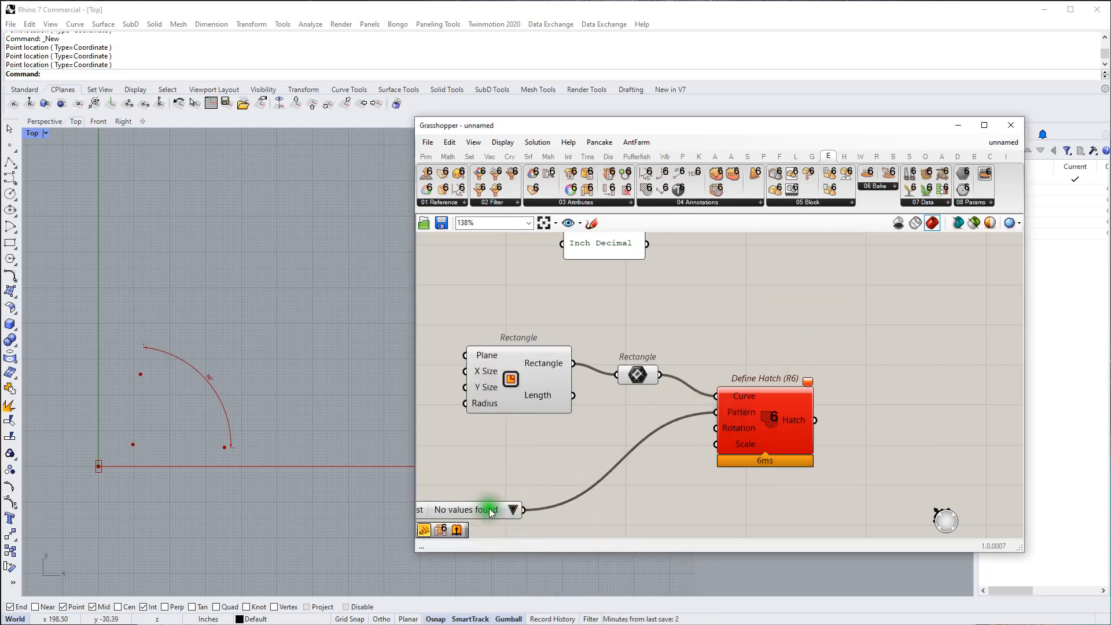
{"action": "mouse_move", "coordinate": [488, 508]}
{"action": "left_mouse_down"}
{"action": "mouse_move", "coordinate": [620, 465]}
{"action": "mouse_move", "coordinate": [602, 436]}
{"action": "left_mouse_up"}
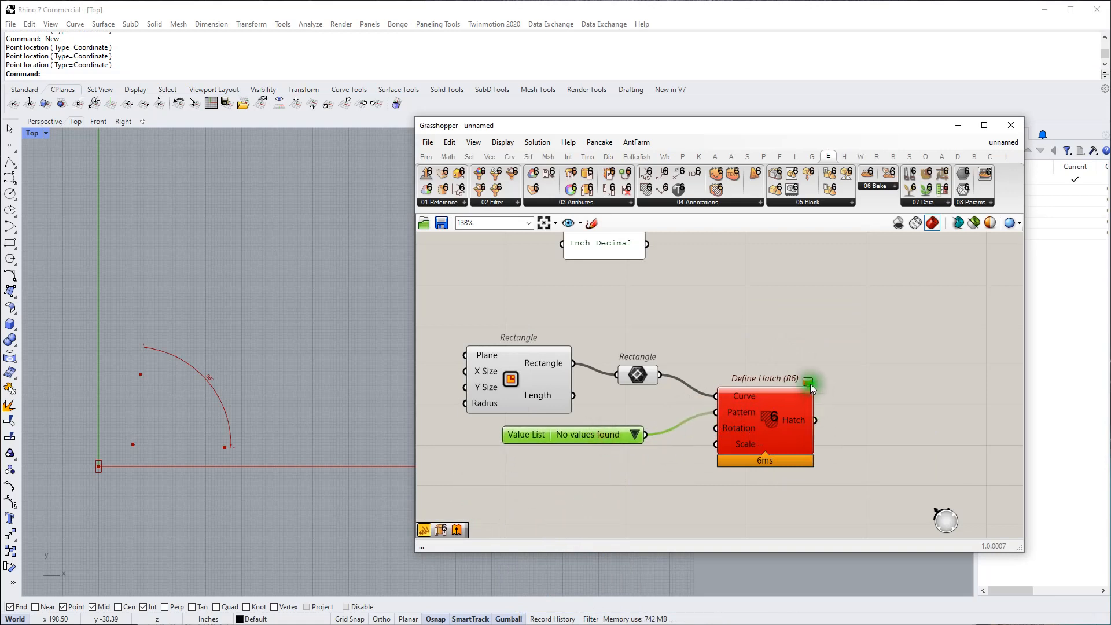
{"action": "mouse_move", "coordinate": [810, 385]}
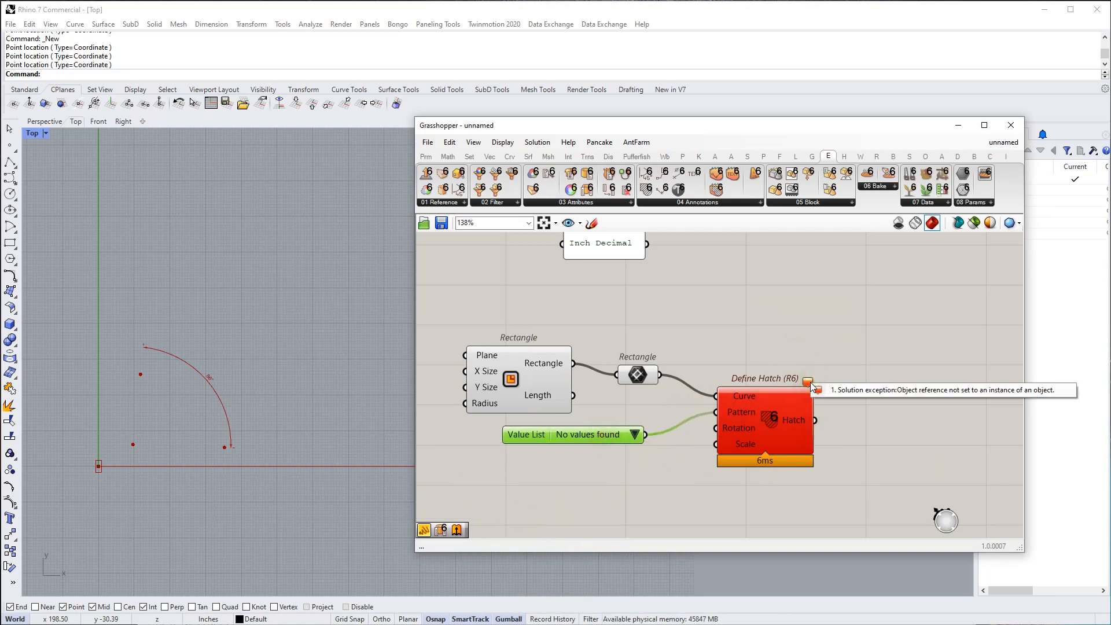
{"action": "left_click", "coordinate": [807, 344]}
{"action": "left_click", "coordinate": [262, 317]}
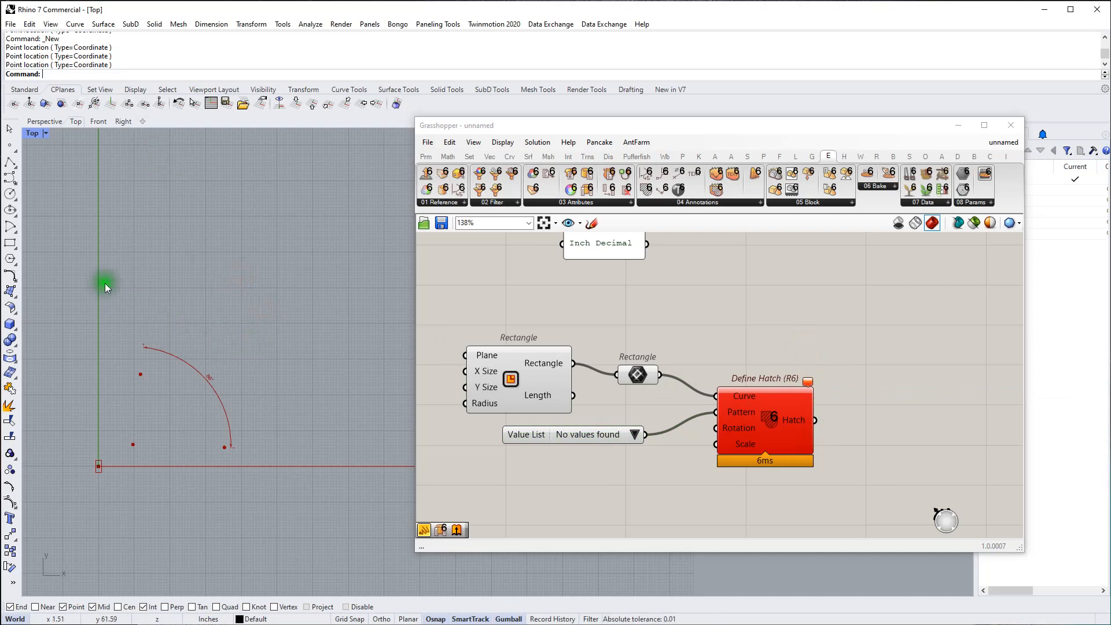
{"action": "type", "text": "Hatch"}
{"action": "key", "text": "Return"}
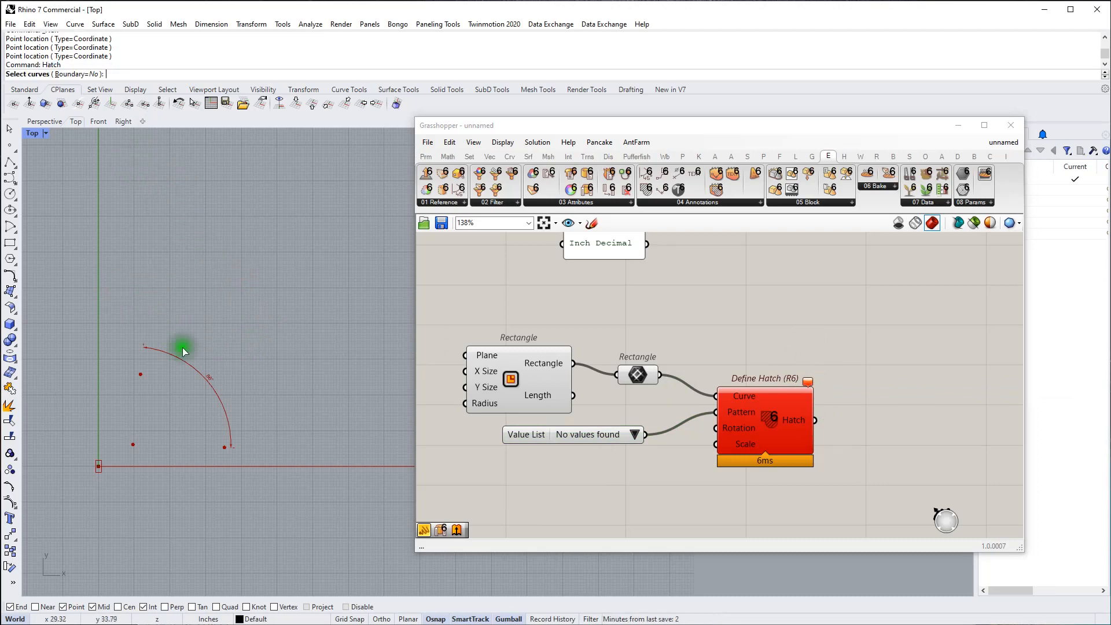
Draw a rectangle in Rhino's Top view, above the angular dimension arc
{"action": "left_click", "coordinate": [11, 245]}
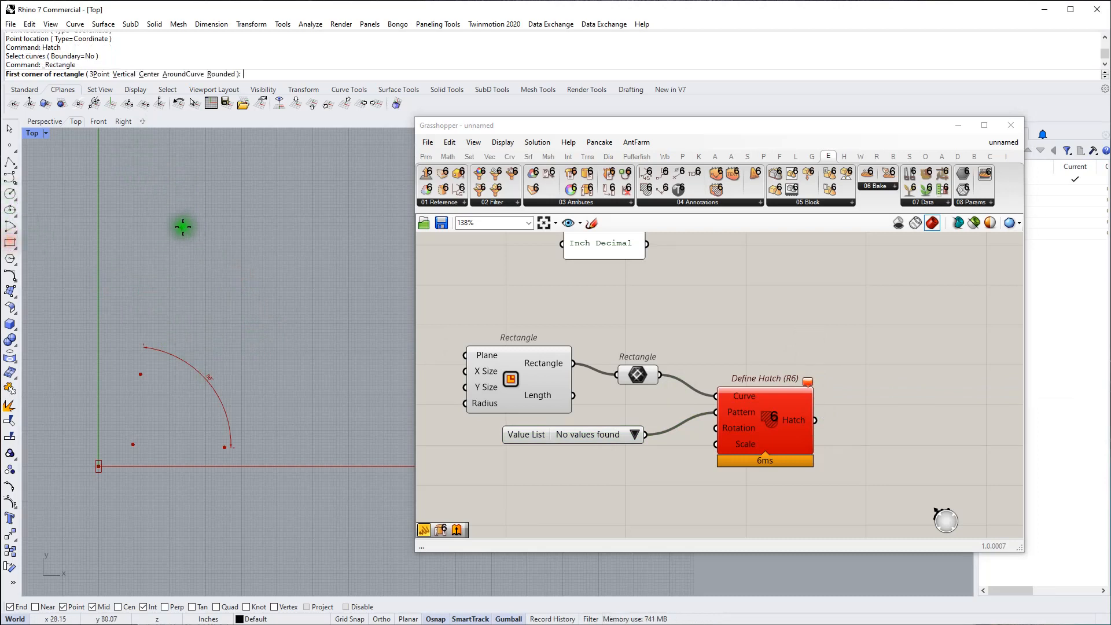
{"action": "left_click", "coordinate": [172, 231]}
{"action": "left_click", "coordinate": [238, 303]}
{"action": "key", "text": "Return"}
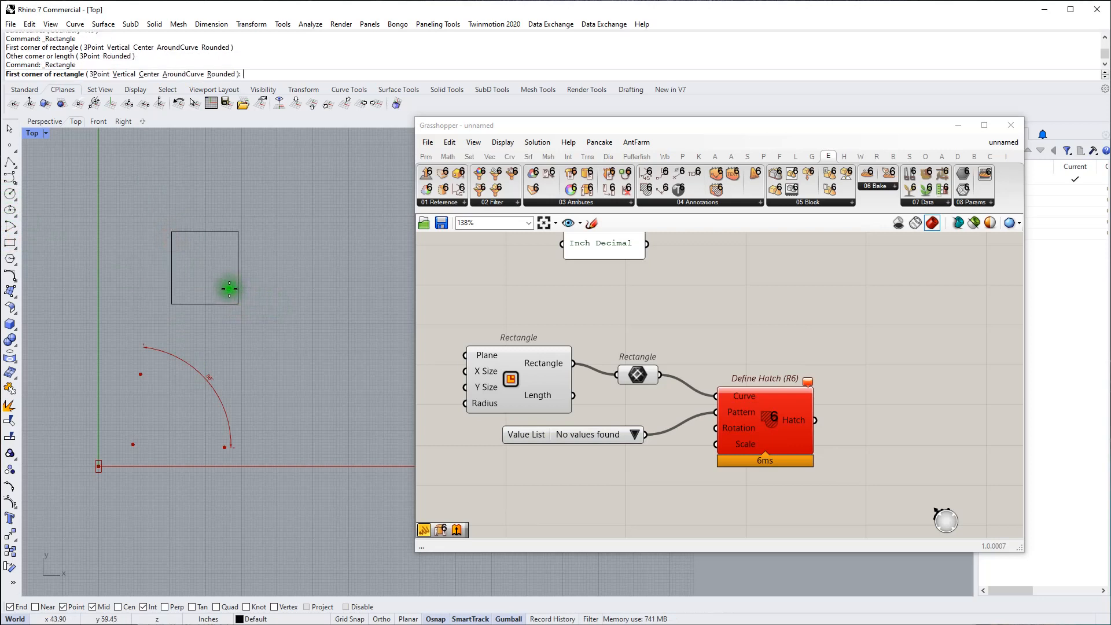
{"action": "key", "text": "Escape"}
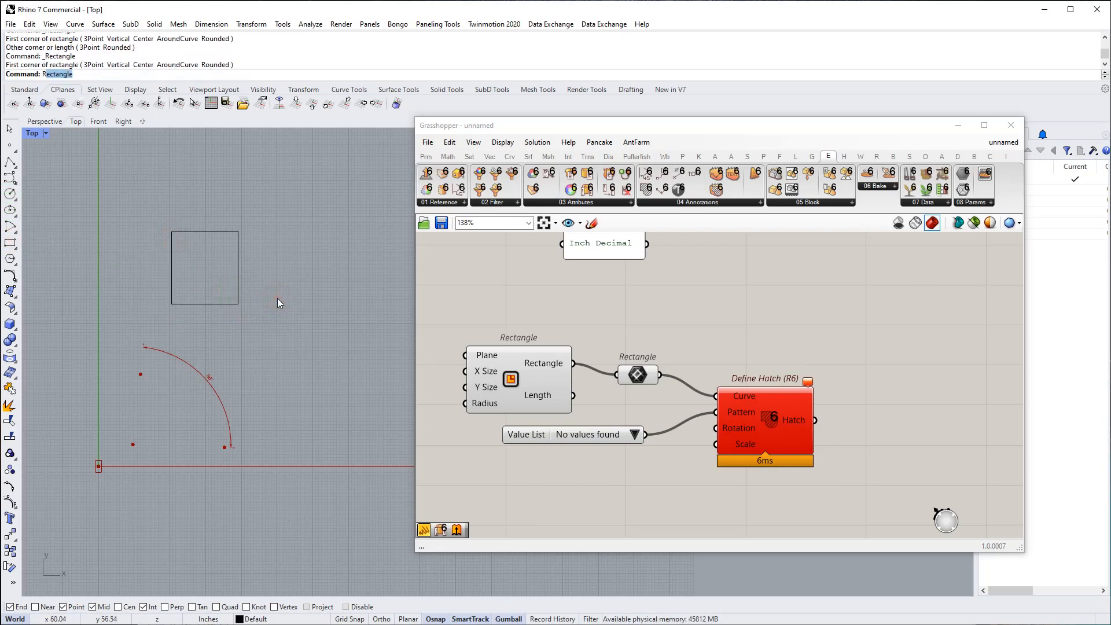
Hatch the drawn rectangle with the Solid pattern
{"action": "type", "text": "Ha"}
{"action": "key", "text": "Return"}
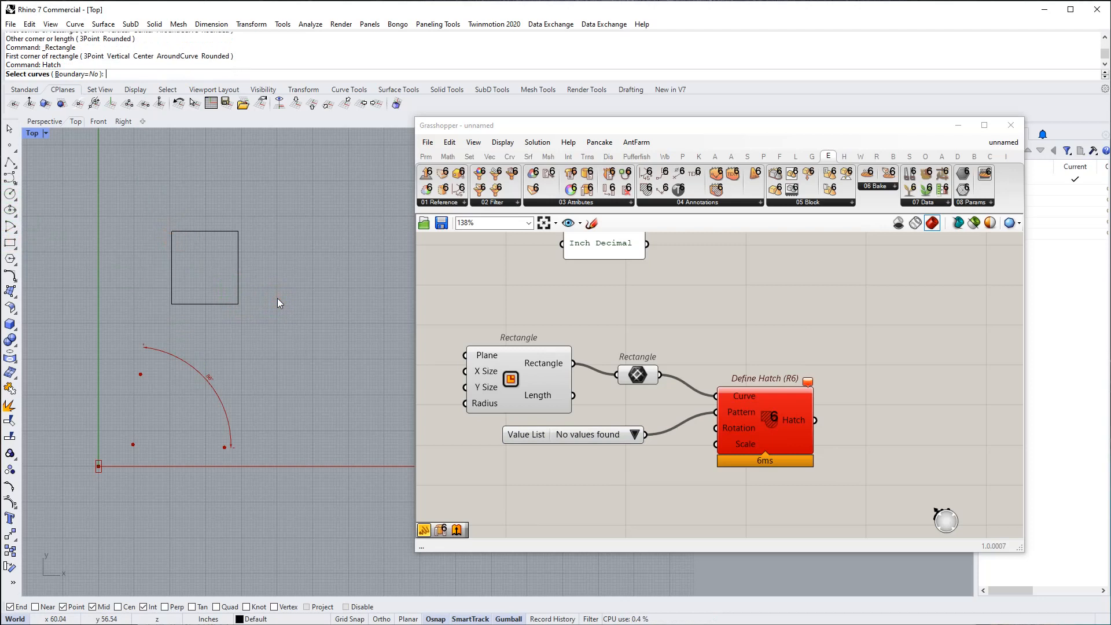
{"action": "left_click", "coordinate": [214, 303]}
{"action": "right_click", "coordinate": [295, 315]}
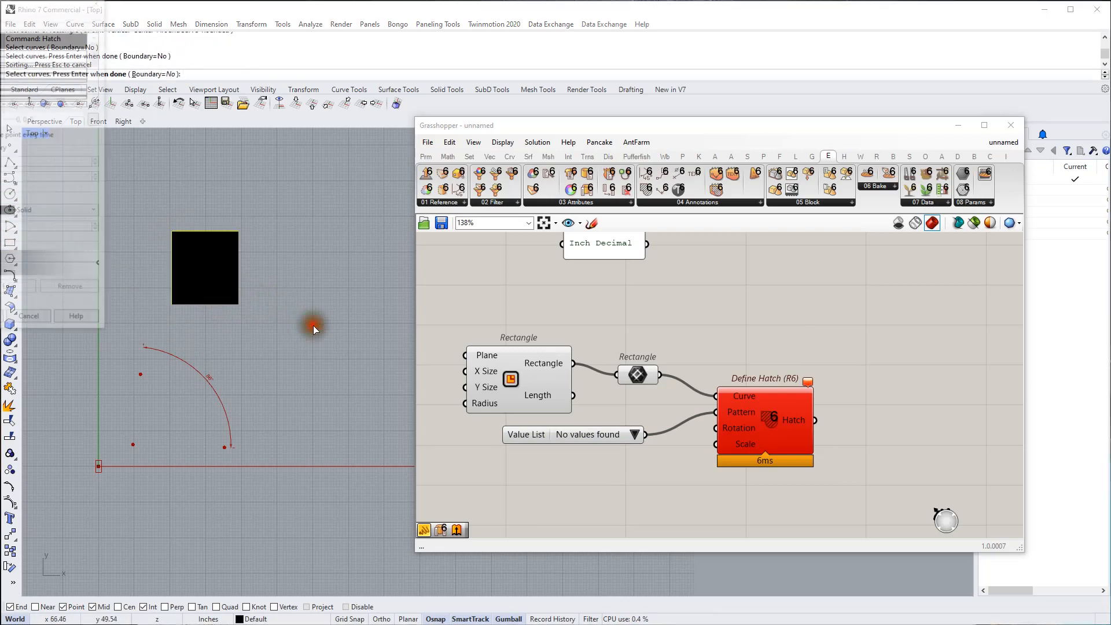
{"action": "left_click", "coordinate": [30, 324]}
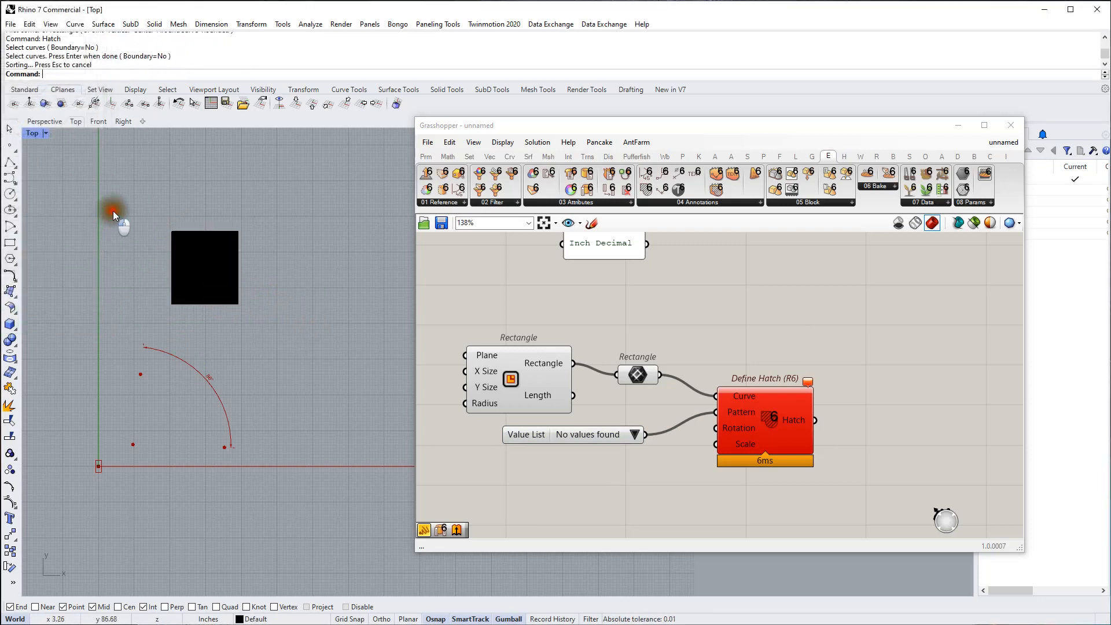
Delete the manually drawn rectangle and its hatch from Rhino's Top view
{"action": "left_click_drag", "start_coordinate": [112, 211], "coordinate": [328, 338]}
{"action": "key", "text": "Delete"}
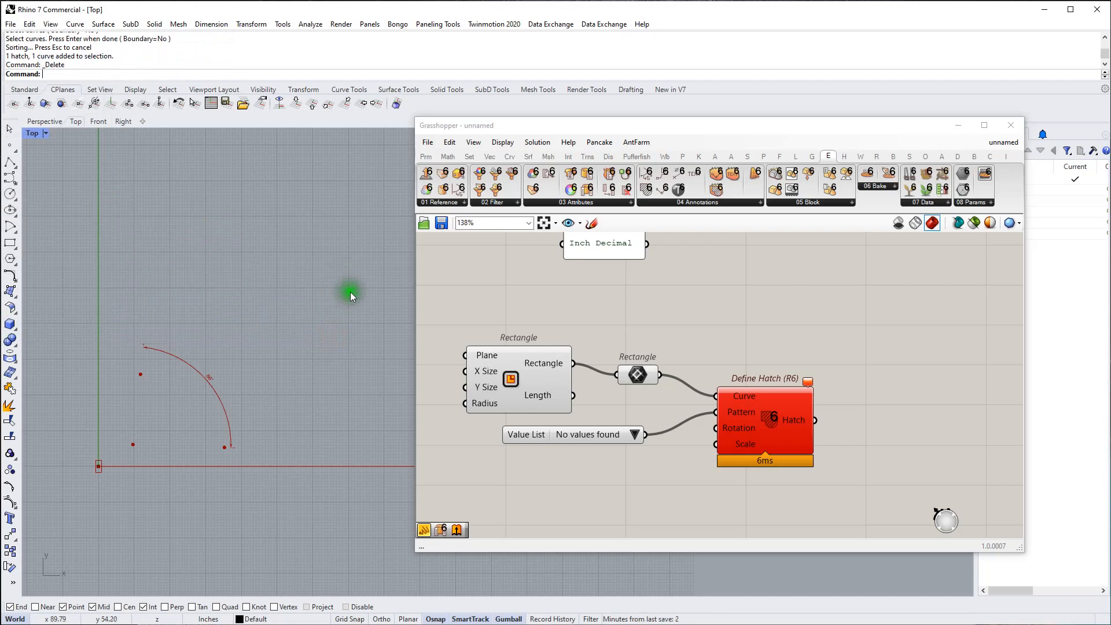
{"action": "left_click", "coordinate": [656, 433]}
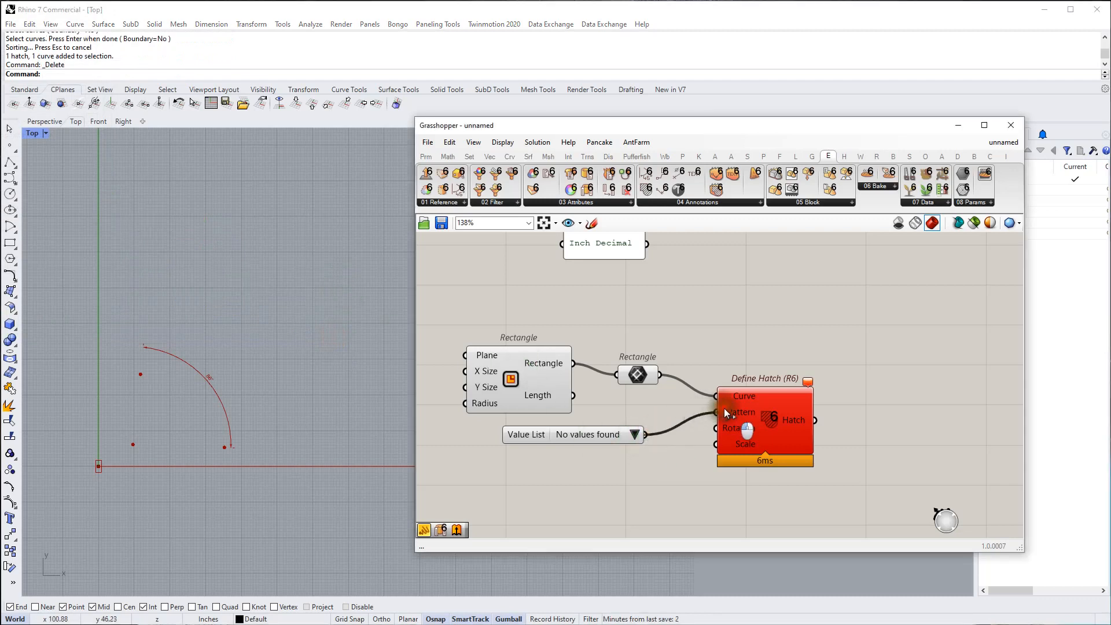
Try the Hatch3, Hatch1 and Grid60 patterns one after another in the Value List feeding Define Hatch
{"action": "left_click", "coordinate": [634, 434]}
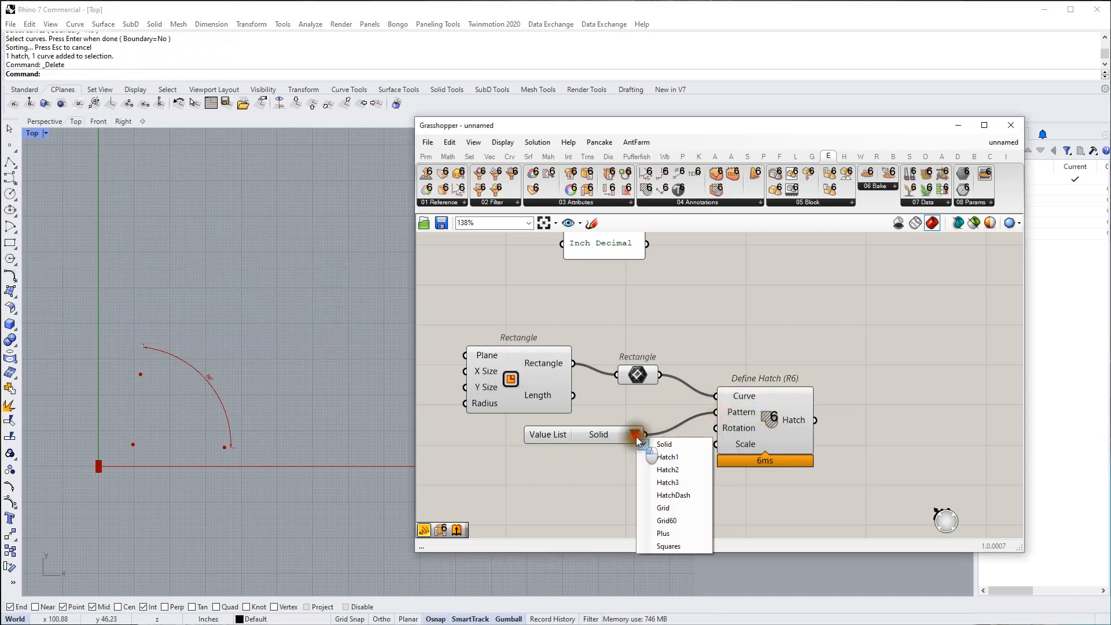
{"action": "left_click", "coordinate": [686, 483]}
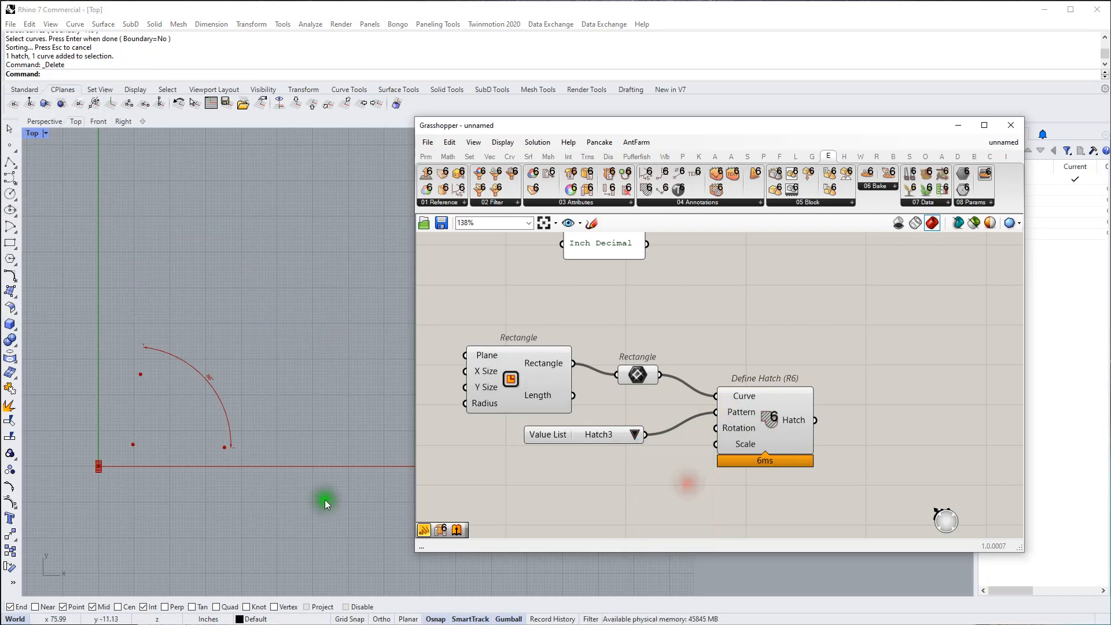
{"action": "scroll", "coordinate": [111, 475], "scroll_direction": "up", "scroll_amount": 10}
{"action": "right_click_drag", "start_coordinate": [726, 455], "coordinate": [765, 457]}
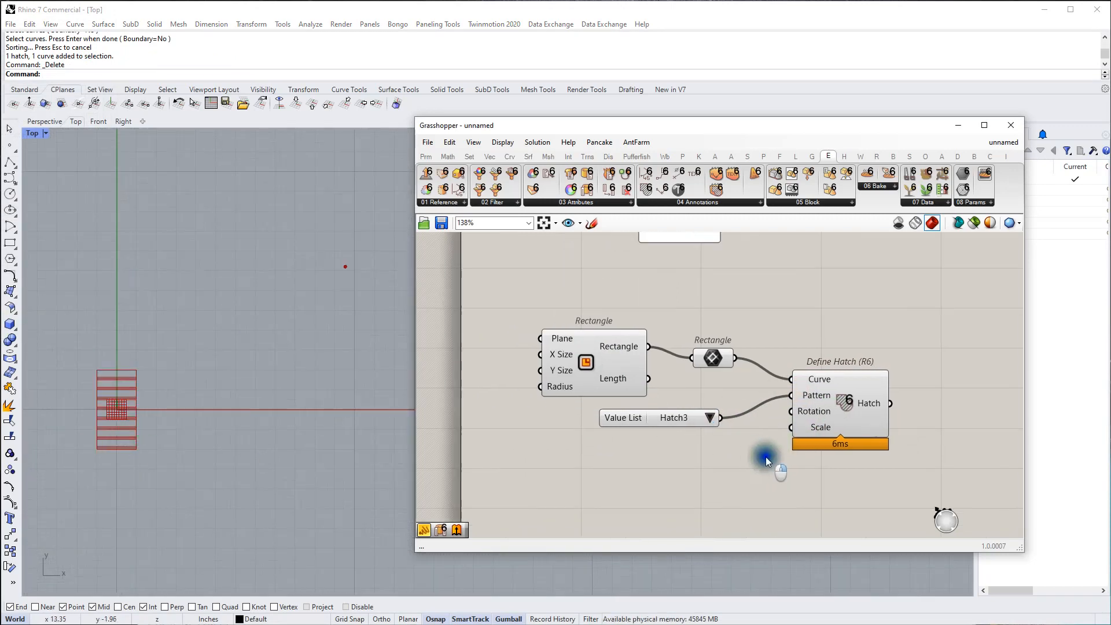
{"action": "left_click", "coordinate": [709, 417]}
{"action": "left_click", "coordinate": [743, 438]}
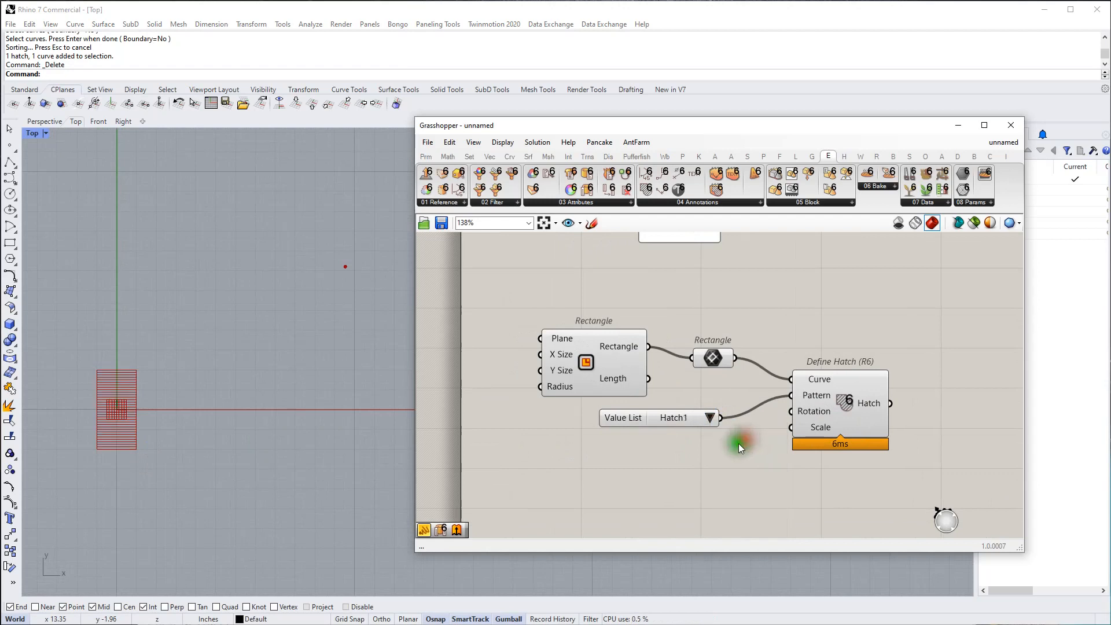
{"action": "left_click", "coordinate": [709, 417]}
{"action": "left_click", "coordinate": [740, 498]}
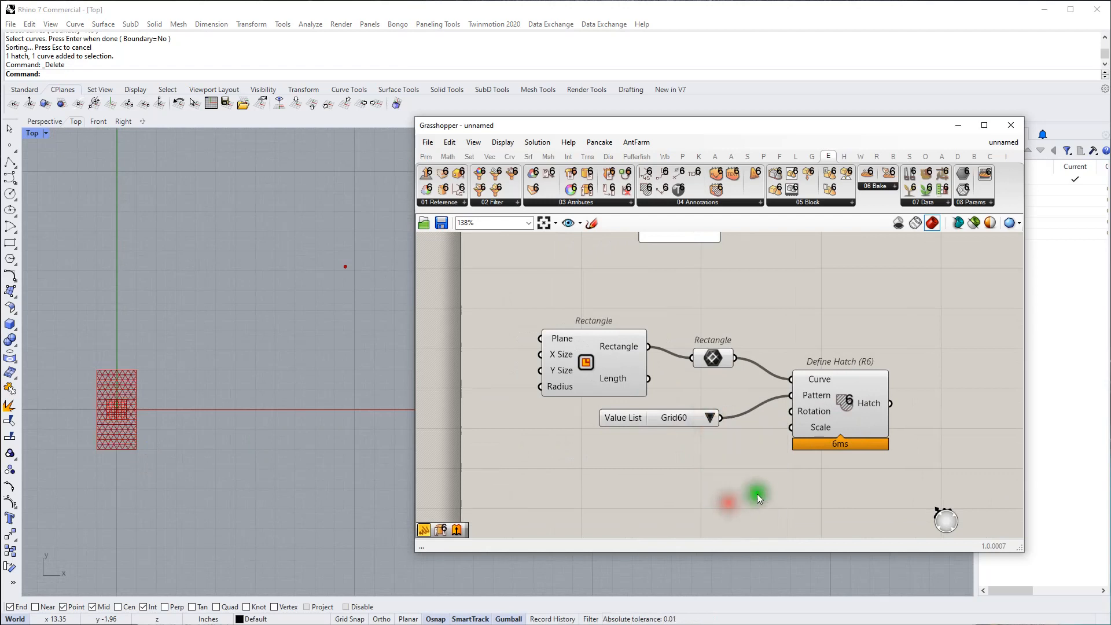
Set the Value List feeding Define Hatch to the Solid pattern
{"action": "right_click_drag", "start_coordinate": [816, 452], "coordinate": [747, 450]}
{"action": "right_click", "coordinate": [779, 405]}
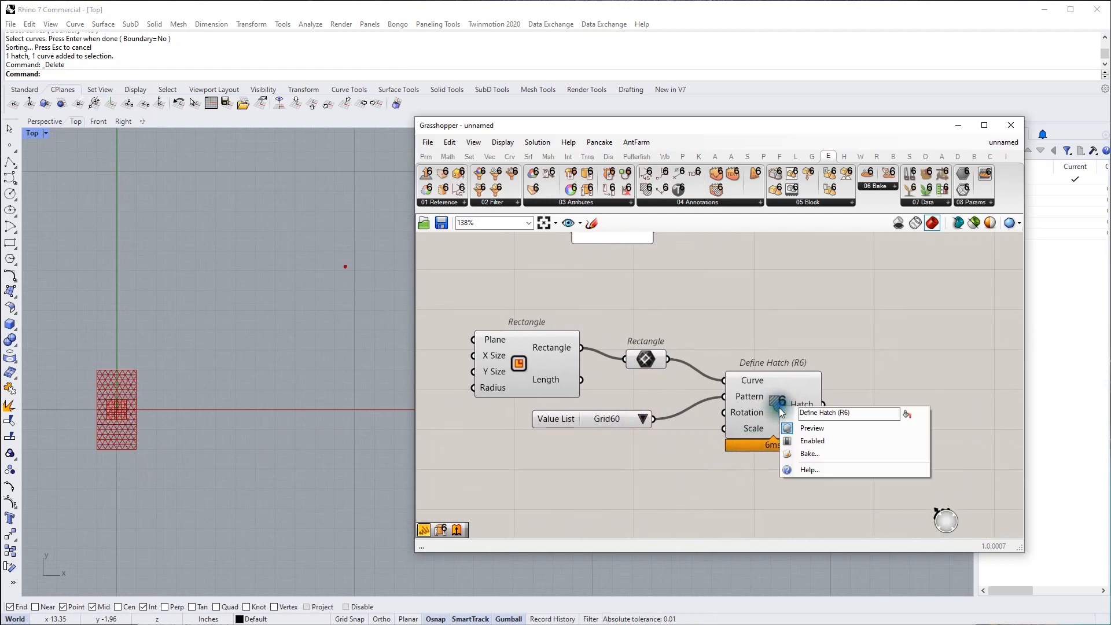
{"action": "left_click", "coordinate": [768, 393]}
{"action": "scroll", "coordinate": [809, 403], "scroll_direction": "down", "scroll_amount": 3}
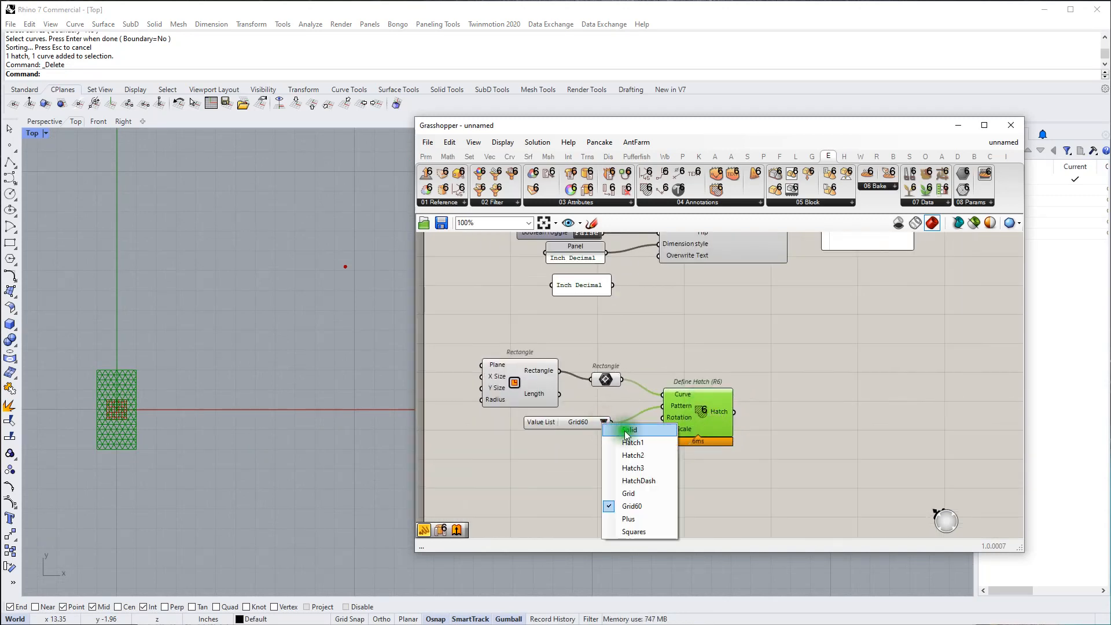
{"action": "left_click", "coordinate": [625, 431]}
{"action": "left_click", "coordinate": [861, 415]}
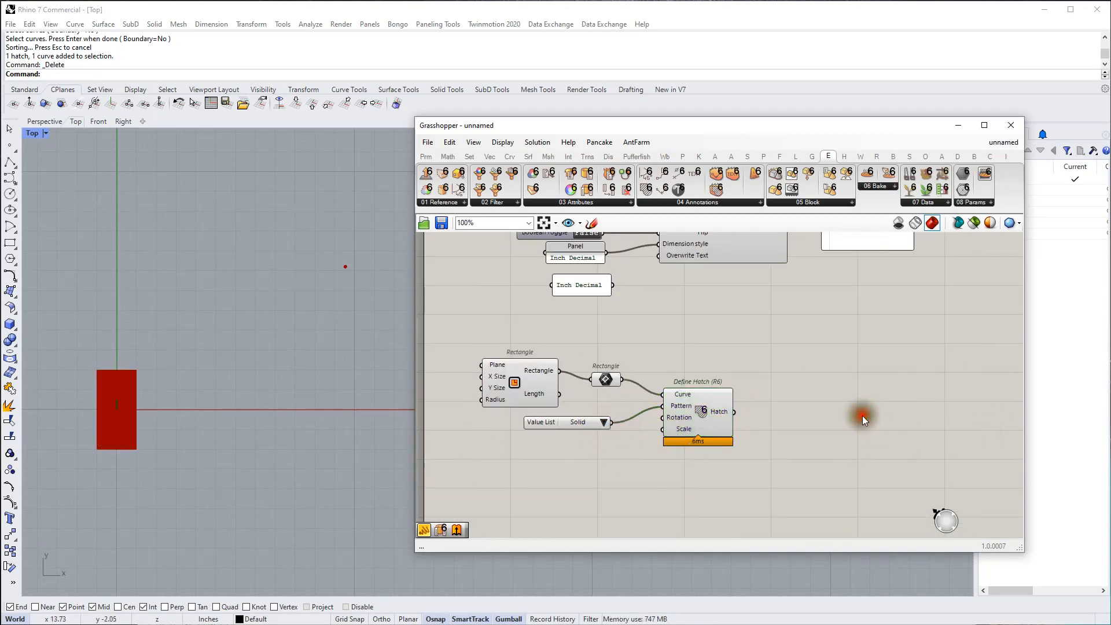
Move the Define Hatch component slightly upward and add a Deconstruct Dimension component to the right of it
{"action": "scroll", "coordinate": [820, 388], "scroll_direction": "down", "scroll_amount": 3}
{"action": "right_click_drag", "start_coordinate": [769, 399], "coordinate": [760, 377]}
{"action": "scroll", "coordinate": [756, 381], "scroll_direction": "up", "scroll_amount": 2}
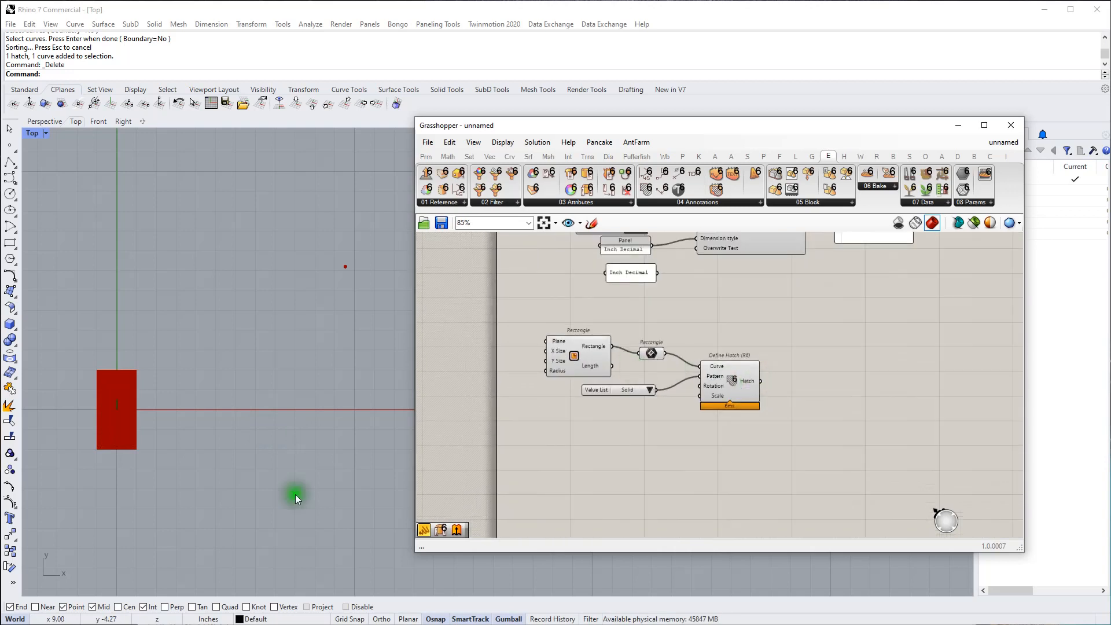
{"action": "left_click", "coordinate": [178, 454]}
{"action": "left_click_drag", "start_coordinate": [733, 381], "coordinate": [733, 370]}
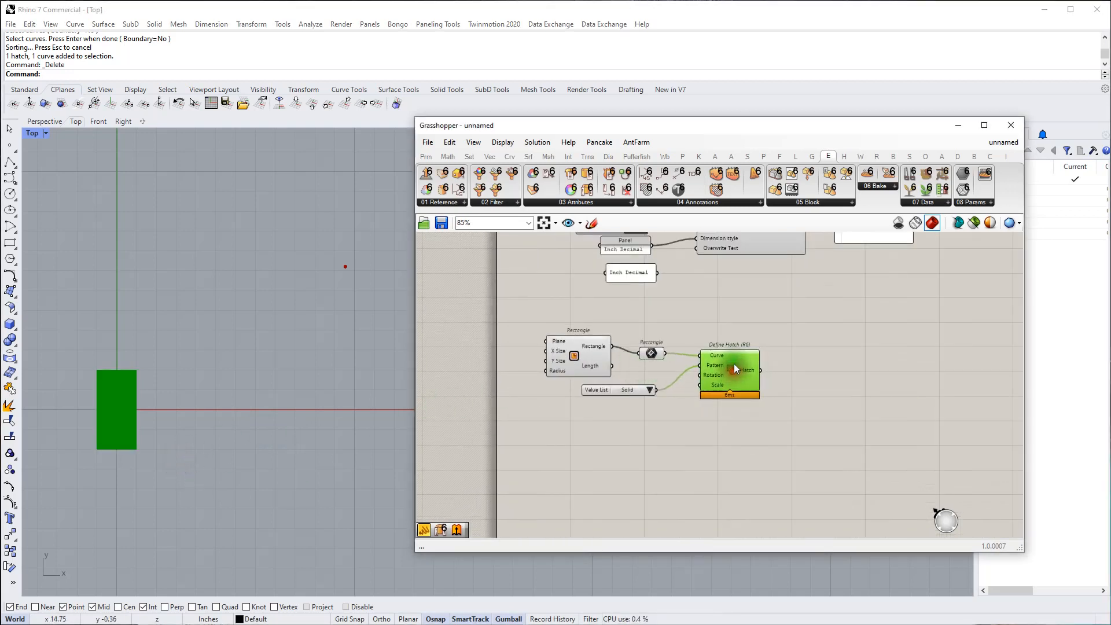
{"action": "left_click", "coordinate": [727, 200]}
{"action": "left_click_drag", "start_coordinate": [715, 174], "coordinate": [874, 362]}
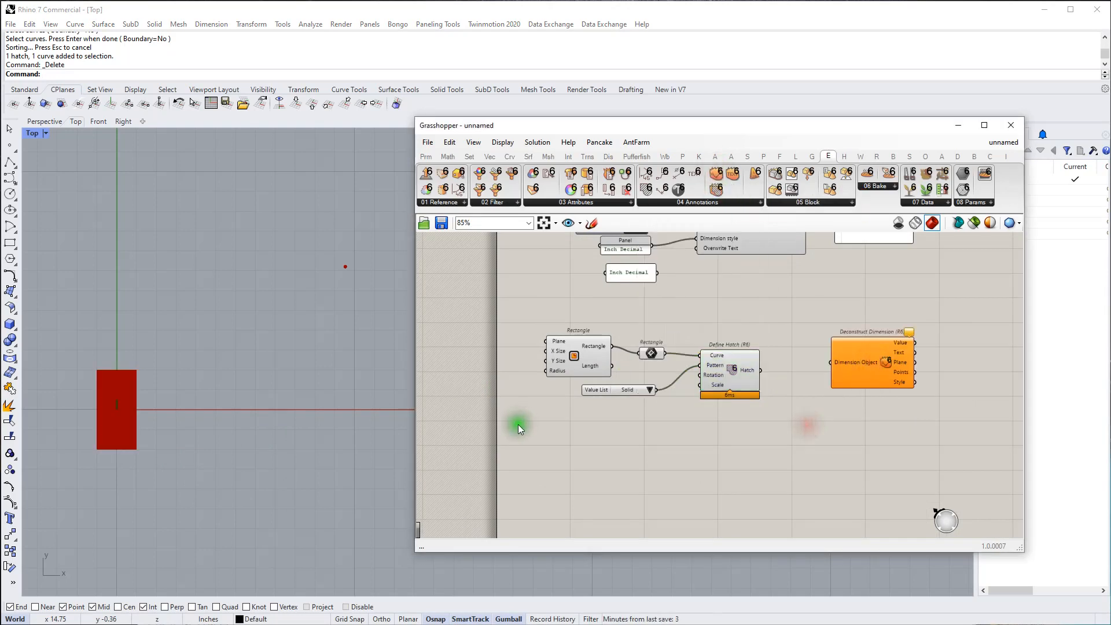
Change the hatch pattern in the Value List to Hatch1
{"action": "scroll", "coordinate": [623, 381], "scroll_direction": "up", "scroll_amount": 4}
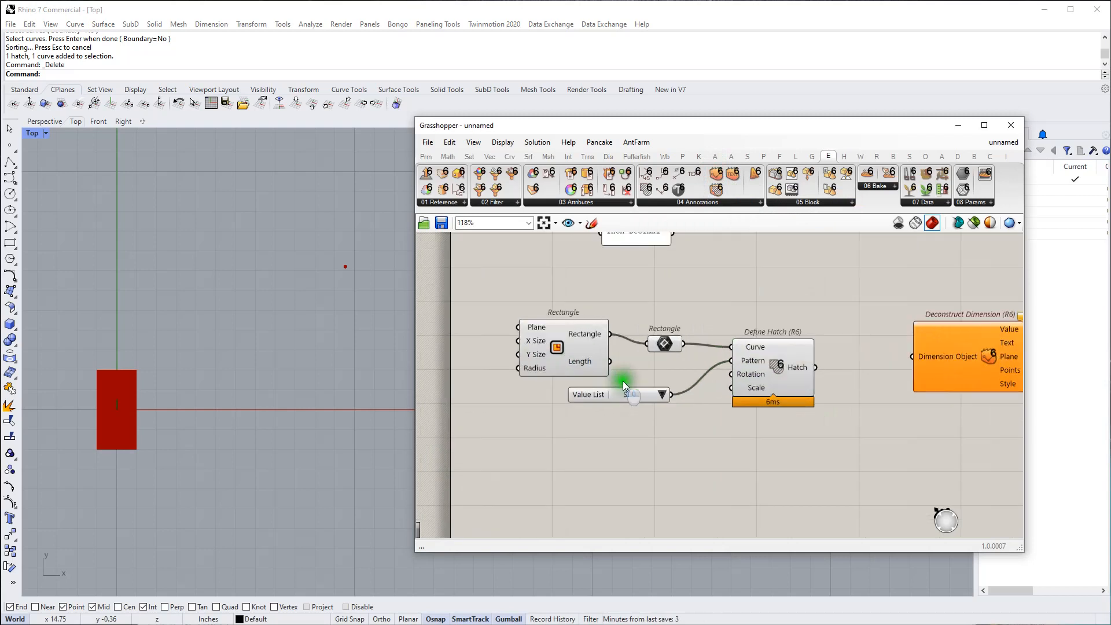
{"action": "left_click", "coordinate": [666, 398]}
{"action": "left_click", "coordinate": [698, 414]}
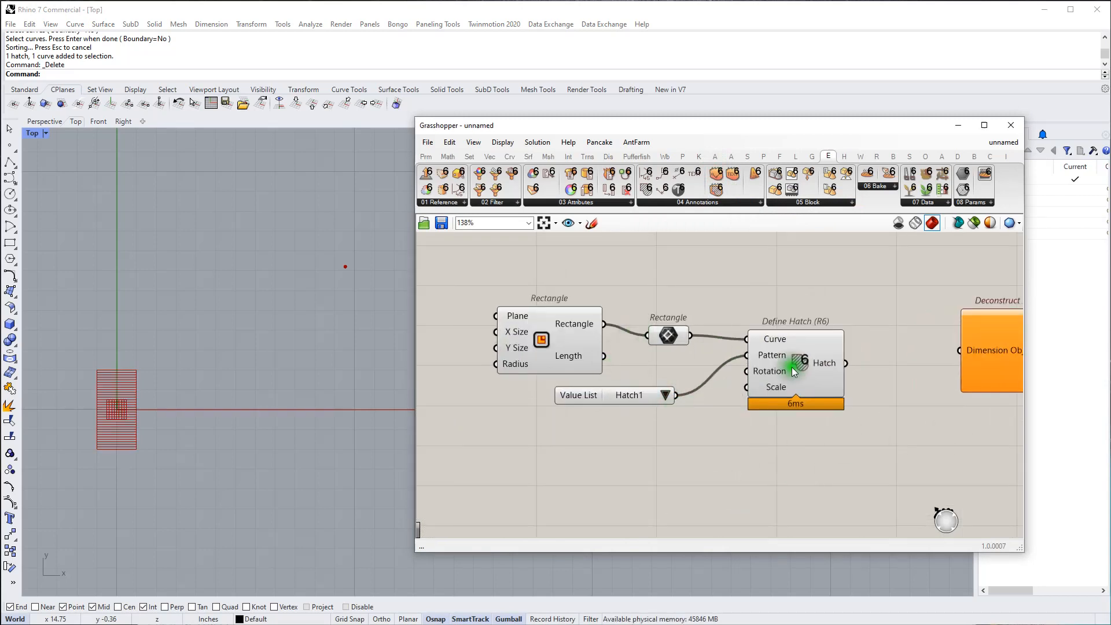
{"action": "left_click", "coordinate": [1056, 500]}
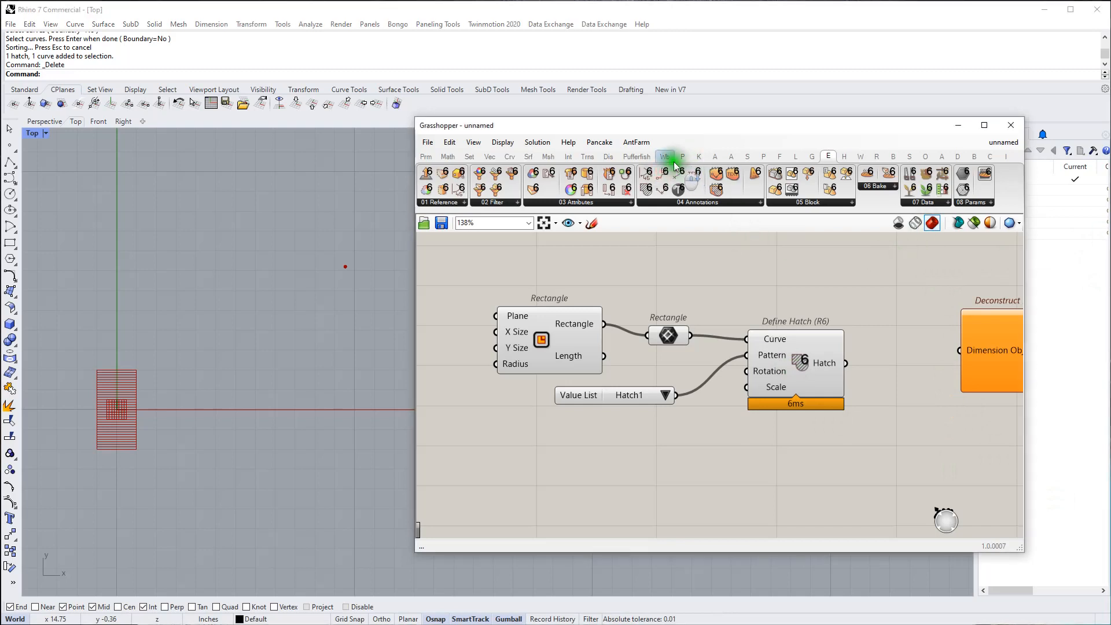
Add a Define Leader component in the empty canvas area below the hatch definition
{"action": "mouse_move", "coordinate": [674, 173]}
{"action": "left_mouse_down"}
{"action": "mouse_move", "coordinate": [602, 503]}
{"action": "mouse_move", "coordinate": [630, 516]}
{"action": "left_mouse_up"}
{"action": "right_click_drag", "start_coordinate": [675, 486], "coordinate": [654, 341]}
{"action": "scroll", "coordinate": [627, 307], "scroll_direction": "down", "scroll_amount": 1}
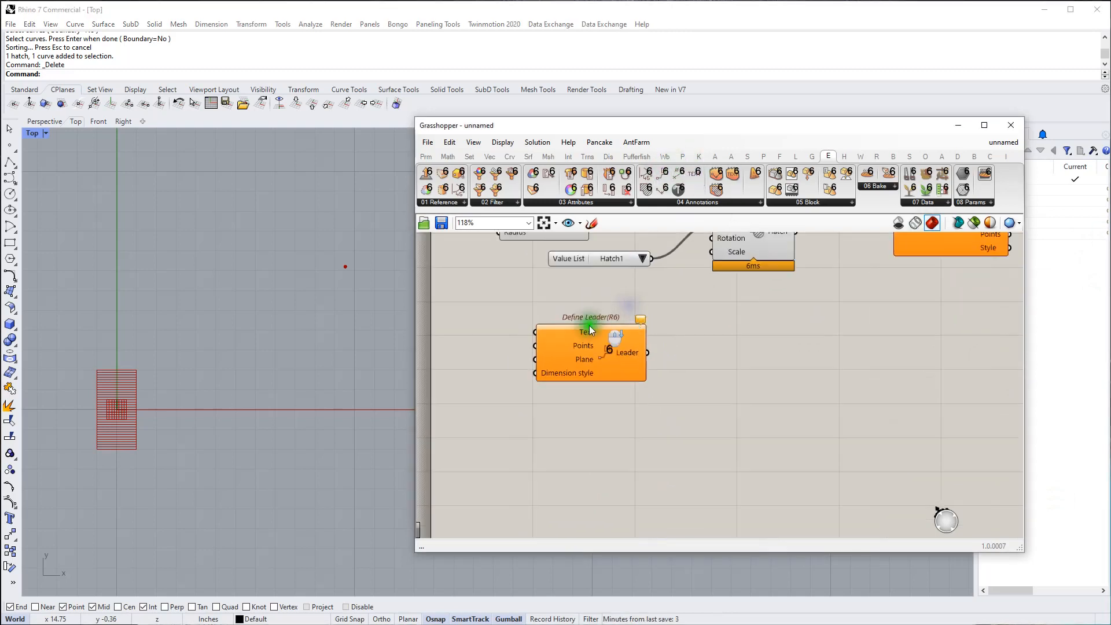
{"action": "left_click_drag", "start_coordinate": [589, 330], "coordinate": [634, 364]}
Add a Panel containing the text "Example" to the left of the Define Leader component
{"action": "double_click", "coordinate": [521, 343]}
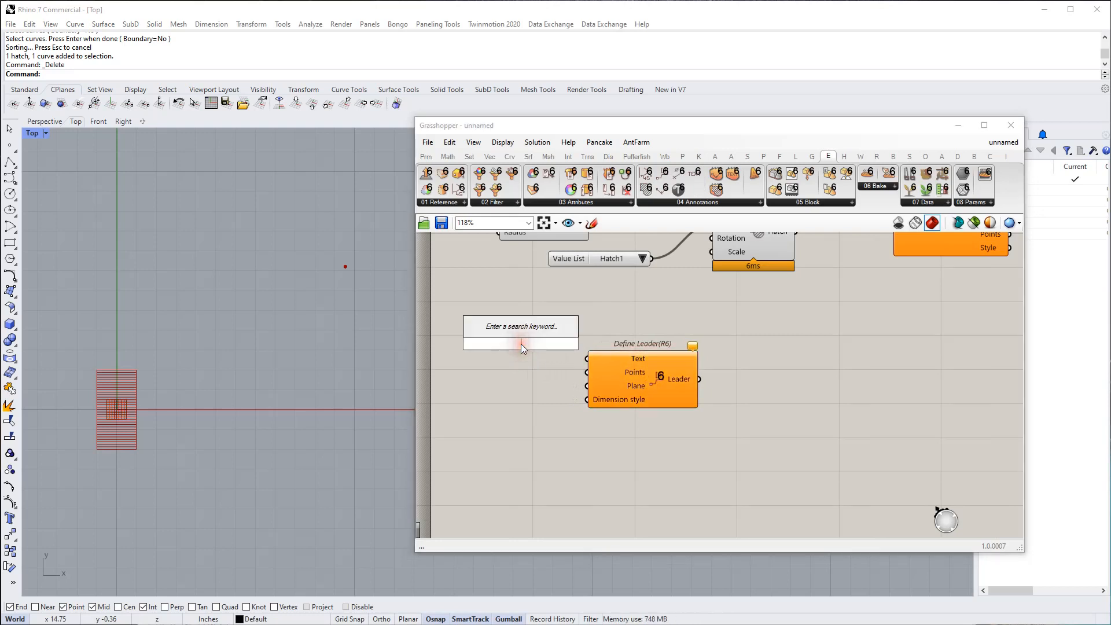
{"action": "type", "text": "//Ex"}
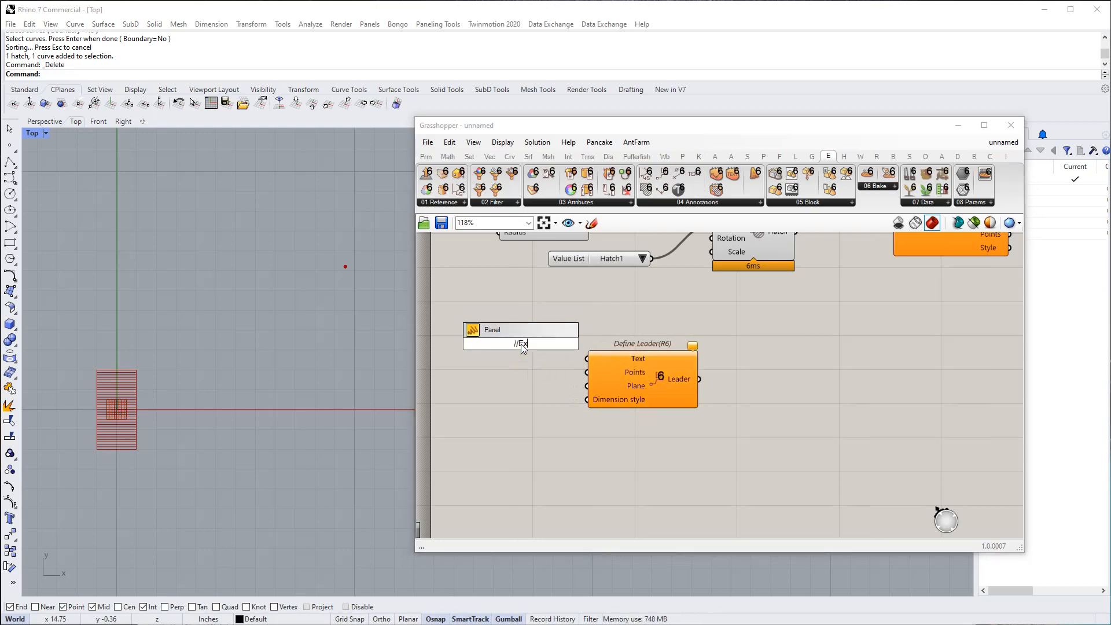
{"action": "type", "text": "ample"}
{"action": "key", "text": "Return"}
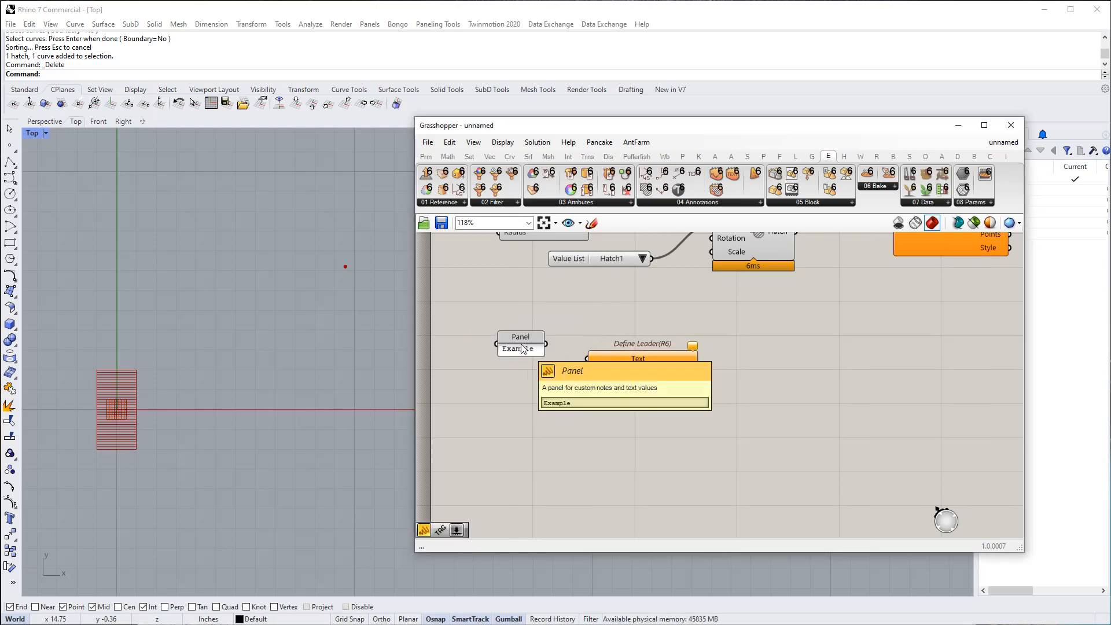
Move Define Leader farther right and shift the Example Panel right, leaving room for the leader's point inputs
{"action": "left_click", "coordinate": [665, 395]}
{"action": "mouse_move", "coordinate": [633, 376]}
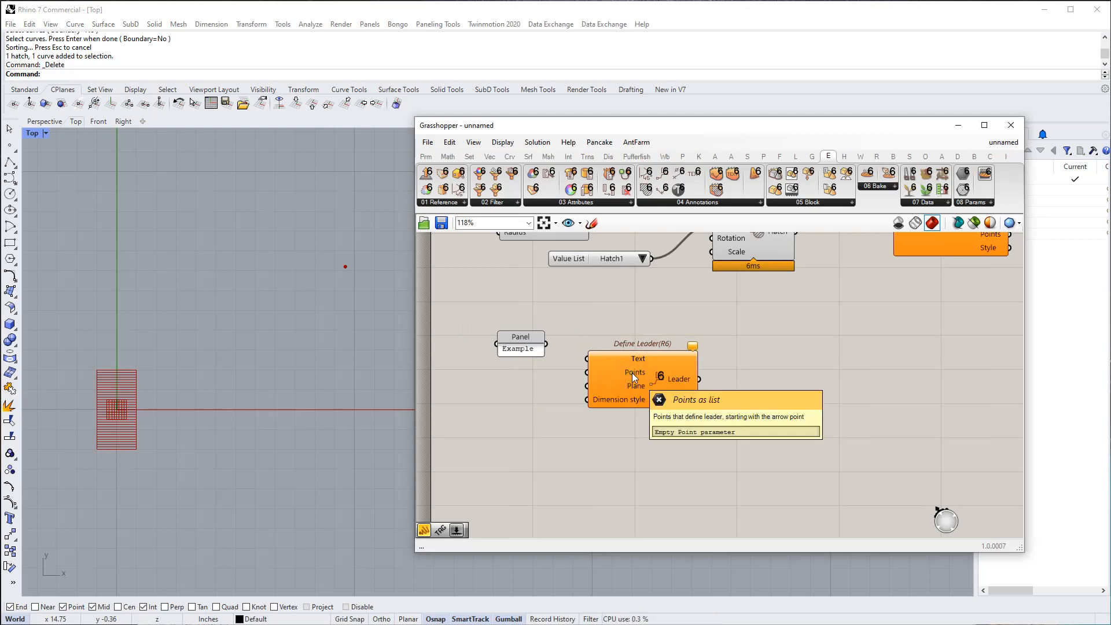
{"action": "left_click", "coordinate": [252, 377]}
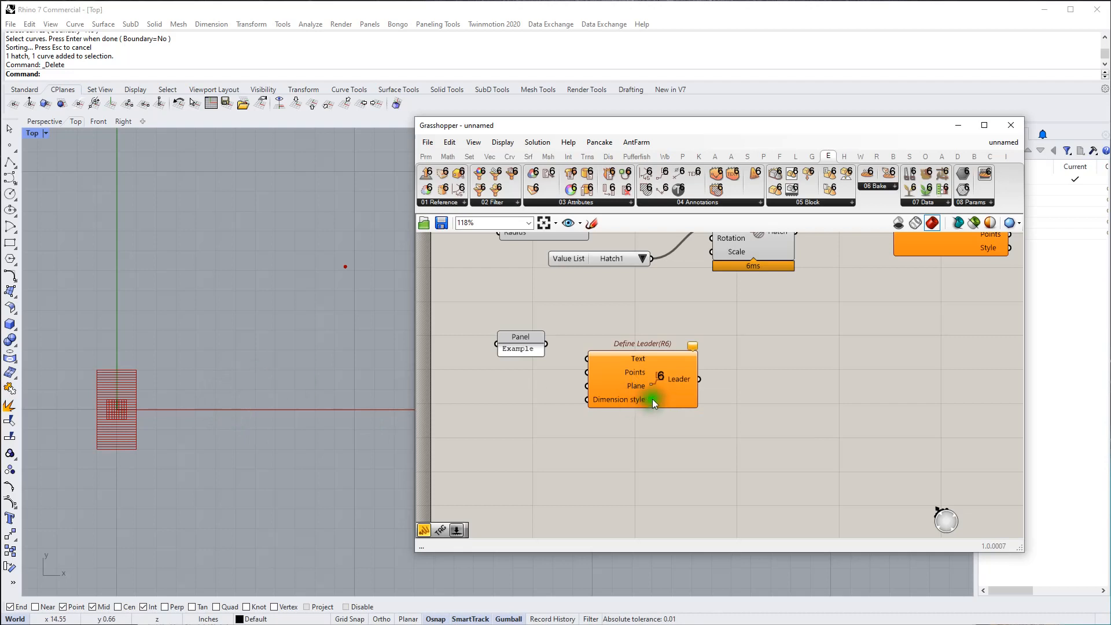
{"action": "left_click_drag", "start_coordinate": [651, 398], "coordinate": [791, 398]}
{"action": "left_click_drag", "start_coordinate": [510, 339], "coordinate": [517, 335]}
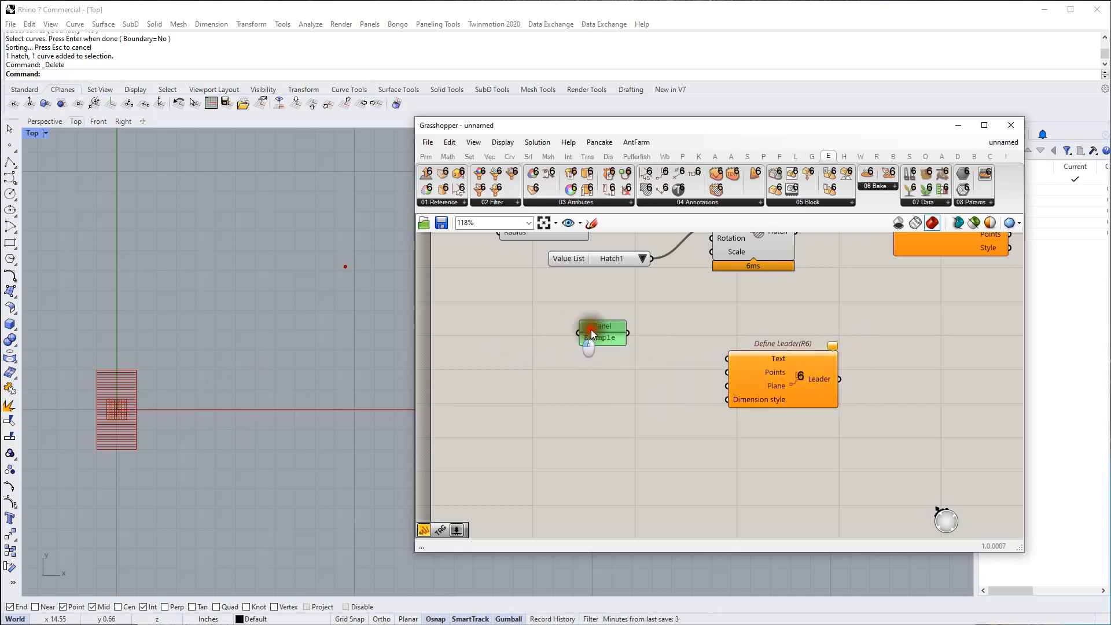
Add a Merge component and place it directly below the Example Panel
{"action": "double_click", "coordinate": [528, 407]}
{"action": "type", "text": "mer"}
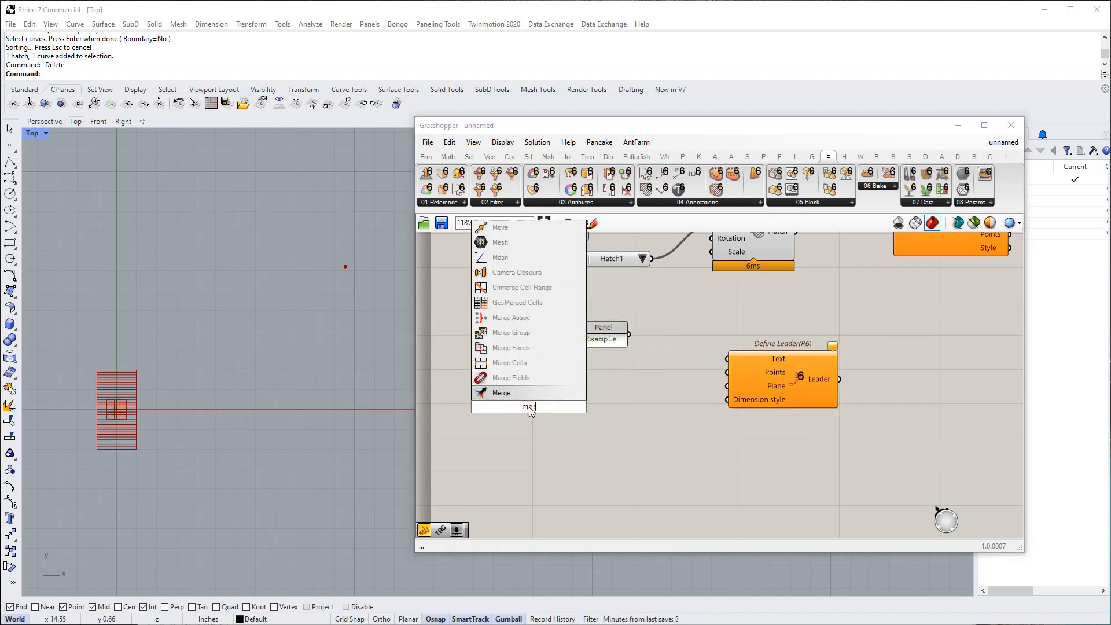
{"action": "type", "text": "ge"}
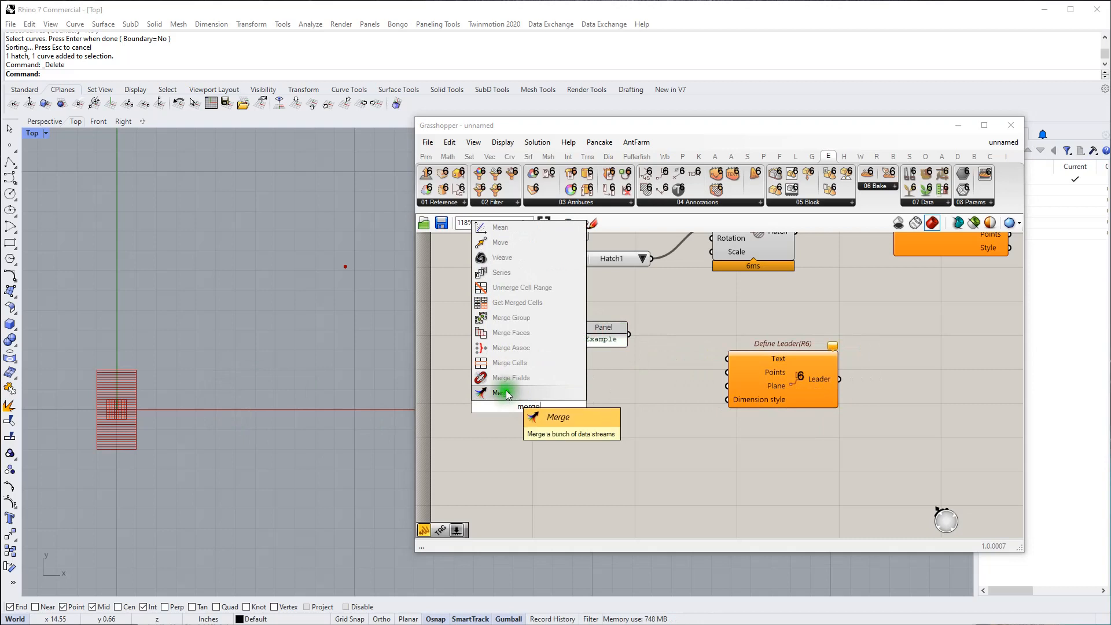
{"action": "left_click", "coordinate": [505, 389]}
{"action": "left_click_drag", "start_coordinate": [518, 428], "coordinate": [612, 392]}
Add three Point parameters beside the Merge component and connect them to its D1, D2 and D3 inputs
{"action": "double_click", "coordinate": [512, 393]}
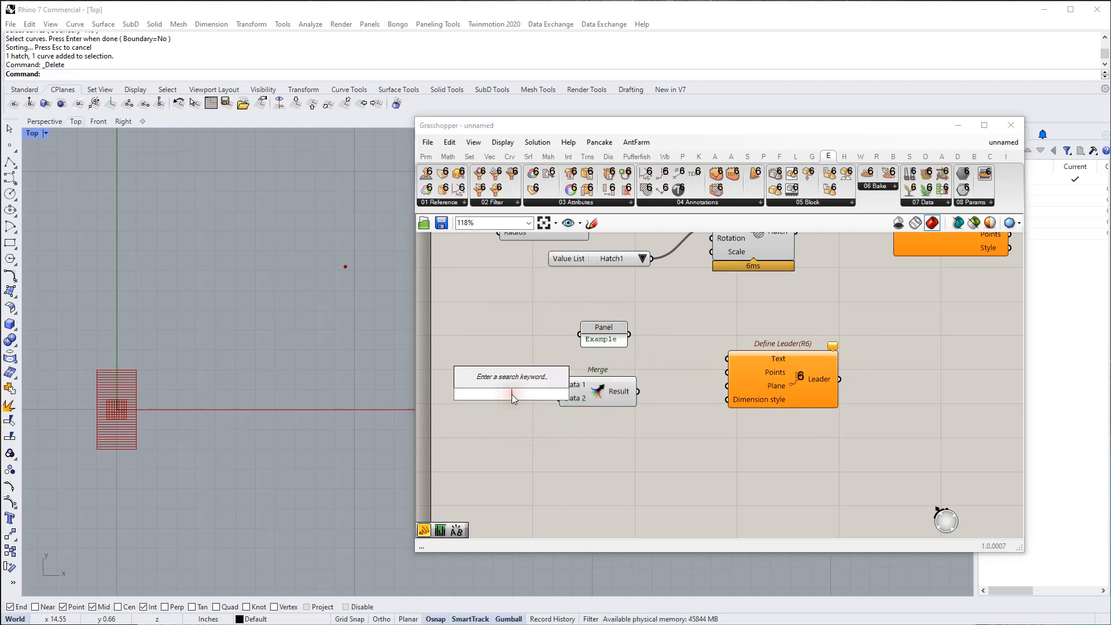
{"action": "type", "text": "point"}
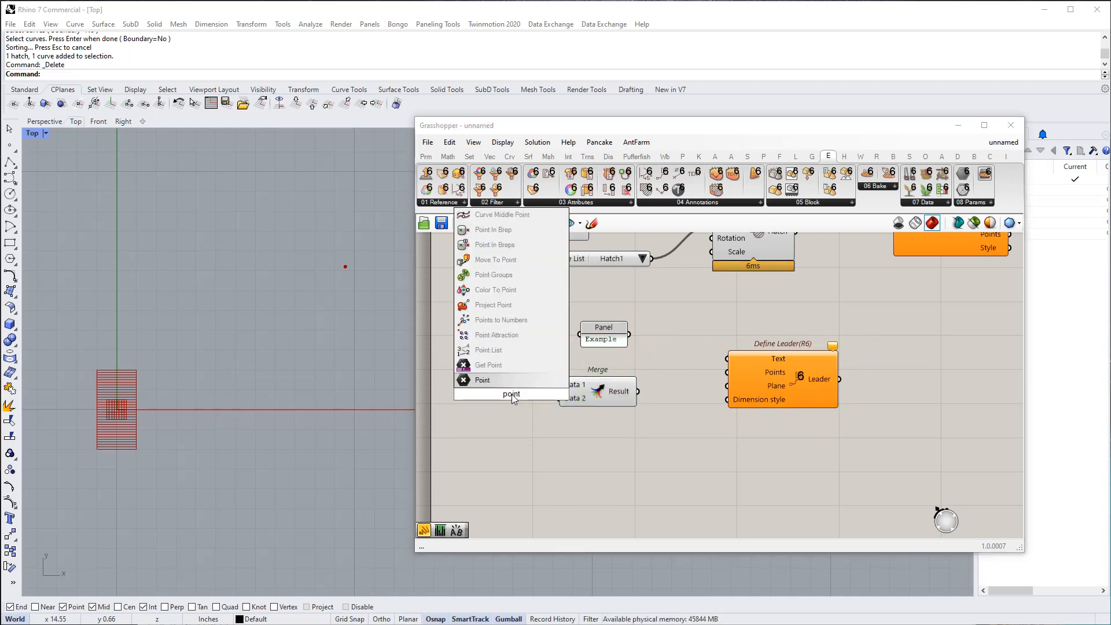
{"action": "left_click", "coordinate": [512, 380]}
{"action": "left_click_drag", "start_coordinate": [558, 384], "coordinate": [520, 396]}
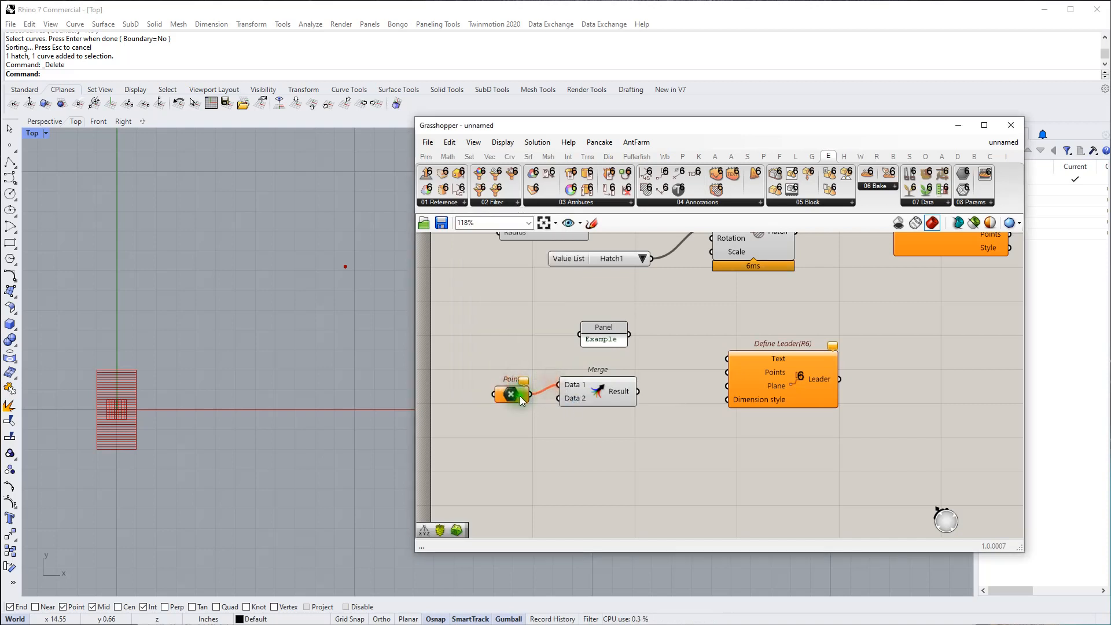
{"action": "left_click", "coordinate": [517, 396]}
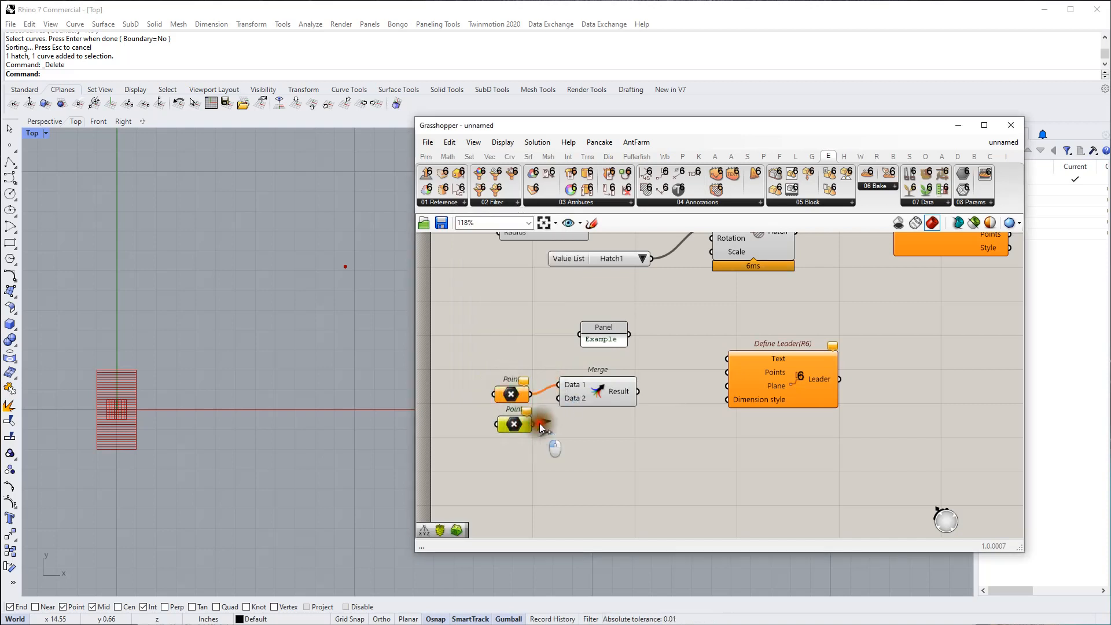
{"action": "left_click_drag", "start_coordinate": [554, 399], "coordinate": [573, 410]}
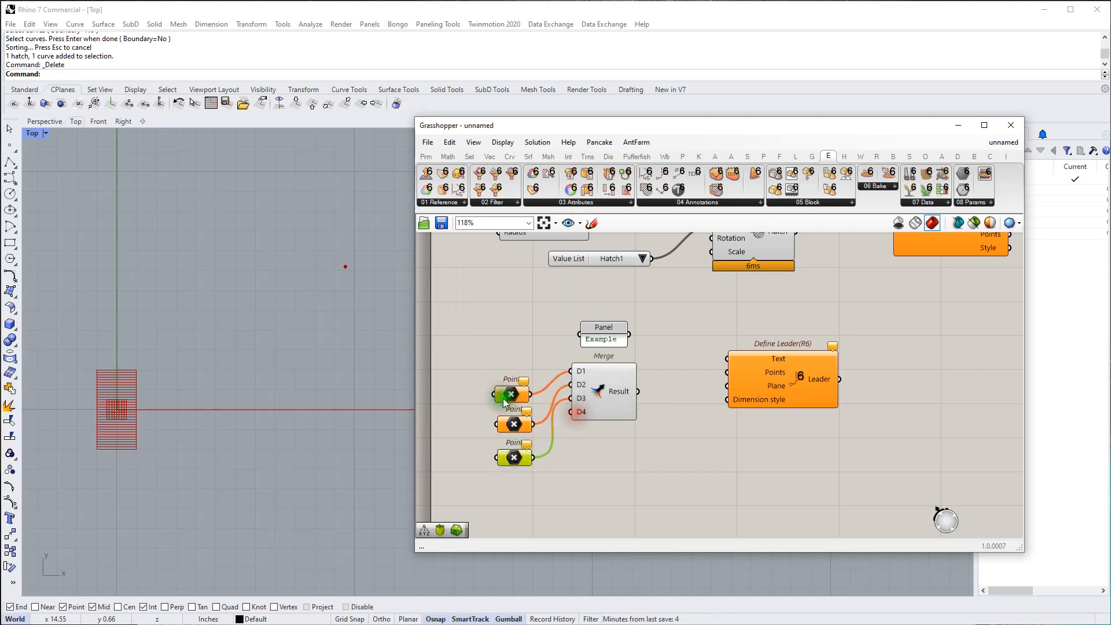
Assign one point to the first Point parameter, picked in the Top view at about x 9.9, y -6.4
{"action": "left_click", "coordinate": [511, 395]}
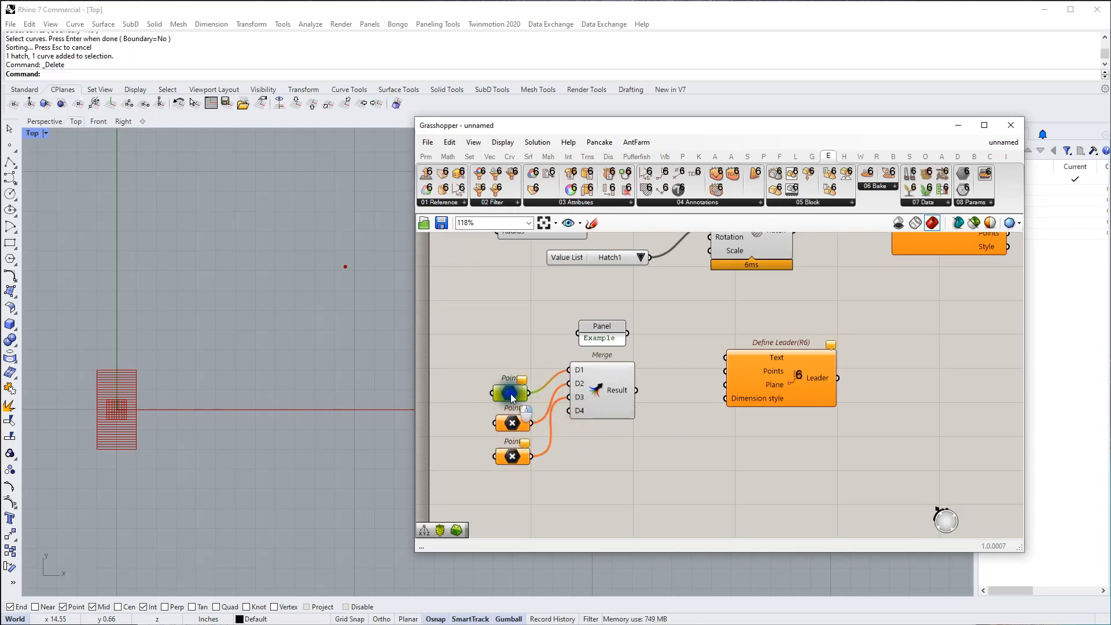
{"action": "right_click", "coordinate": [512, 397]}
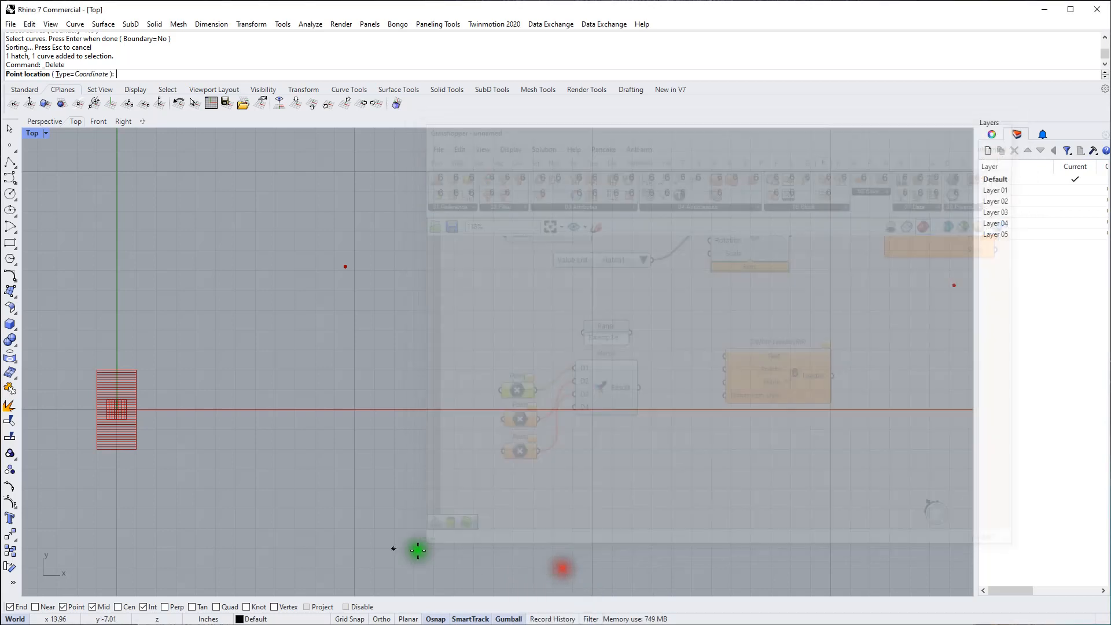
{"action": "left_click", "coordinate": [557, 566]}
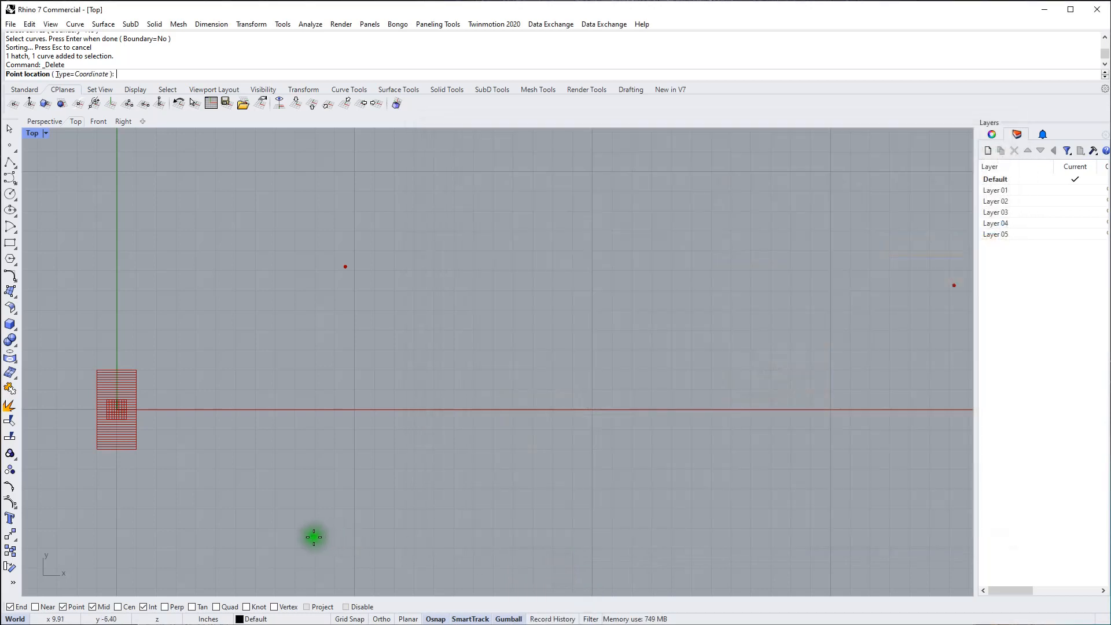
{"action": "left_click", "coordinate": [313, 535]}
Assign one point to the second Point parameter, picked in the Top view at about x 13.4, y -3.4
{"action": "left_click", "coordinate": [514, 425]}
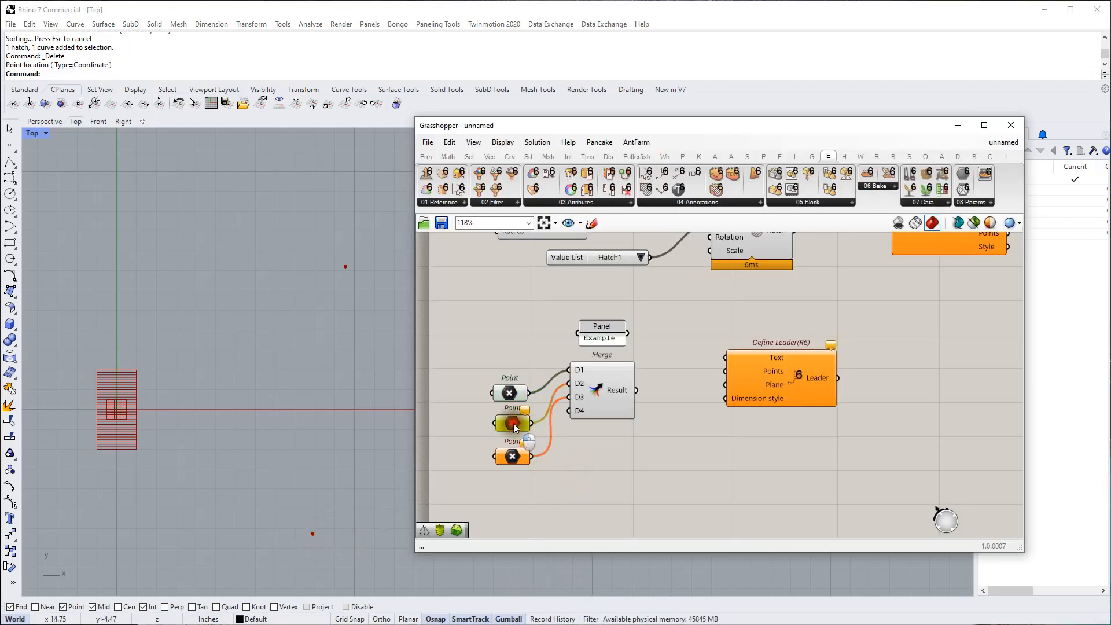
{"action": "right_click", "coordinate": [513, 425]}
{"action": "left_click", "coordinate": [559, 594]}
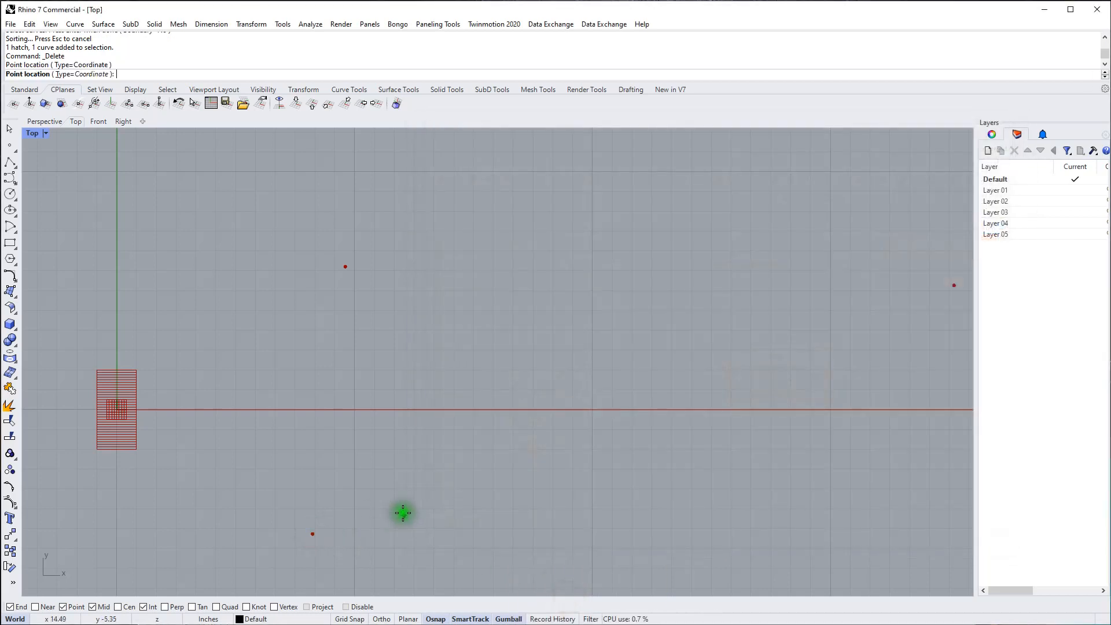
{"action": "left_click", "coordinate": [382, 477]}
{"action": "left_click", "coordinate": [568, 491]}
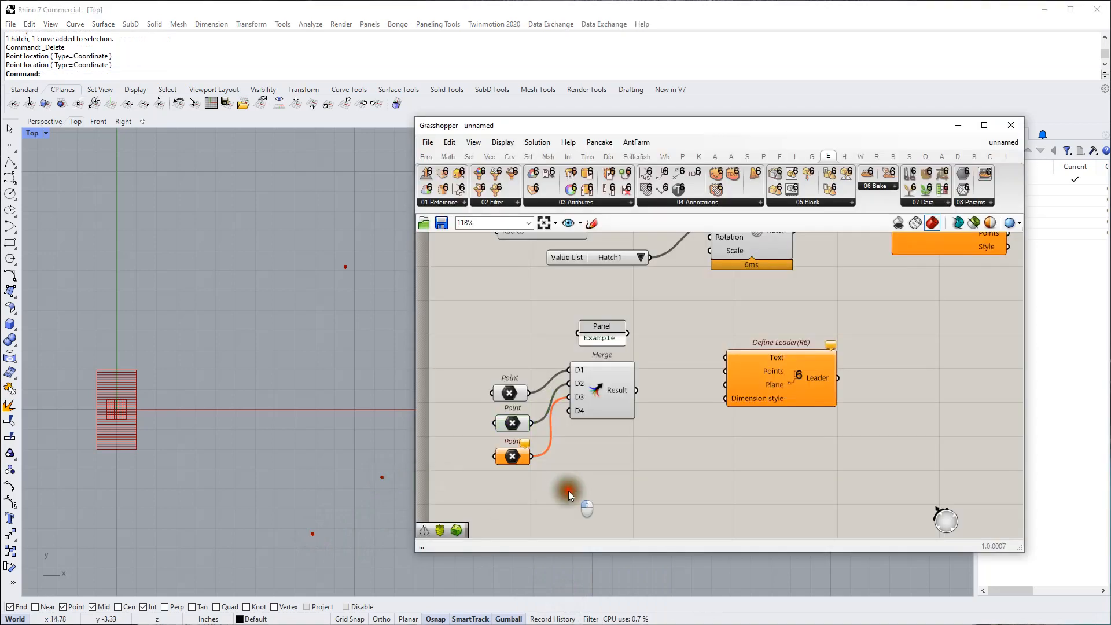
{"action": "right_click", "coordinate": [515, 457]}
{"action": "mouse_move", "coordinate": [580, 618]}
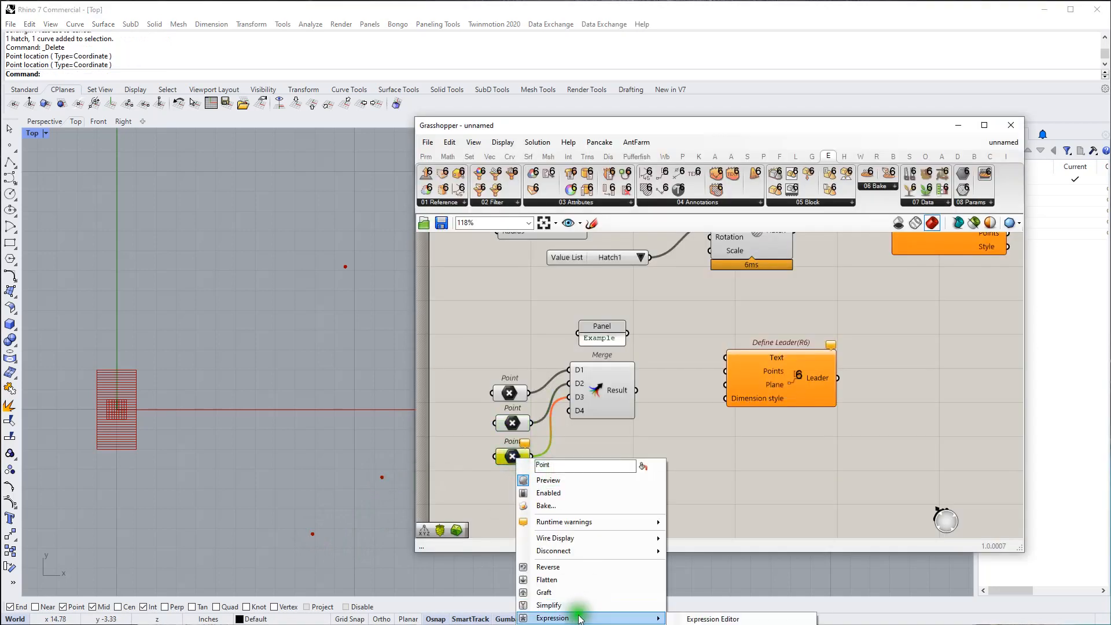
{"action": "left_click", "coordinate": [555, 624]}
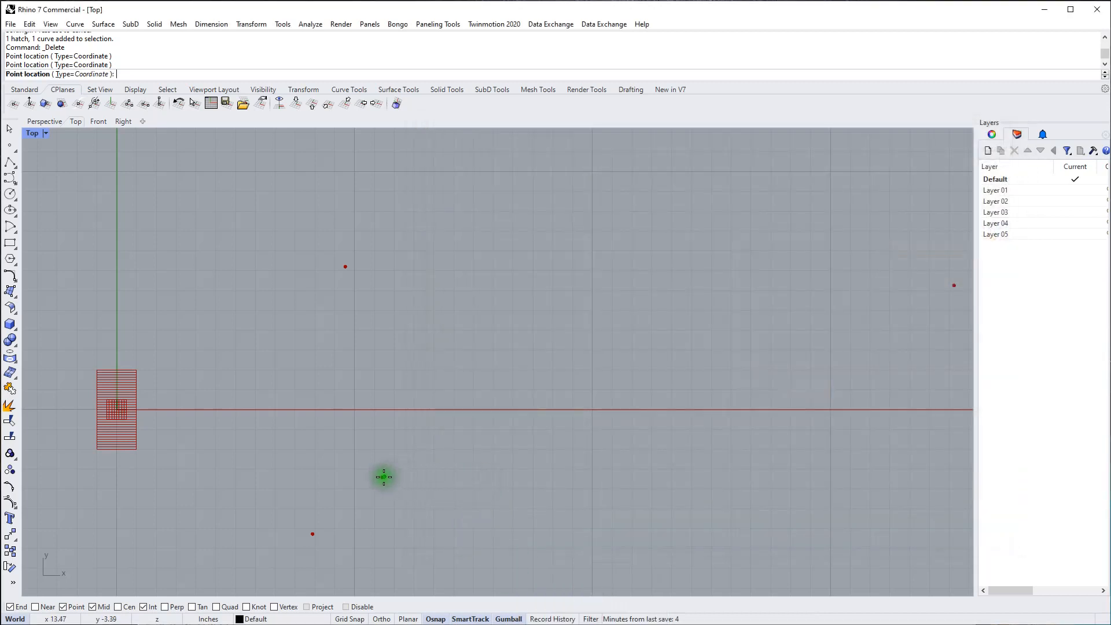
{"action": "left_click", "coordinate": [461, 477]}
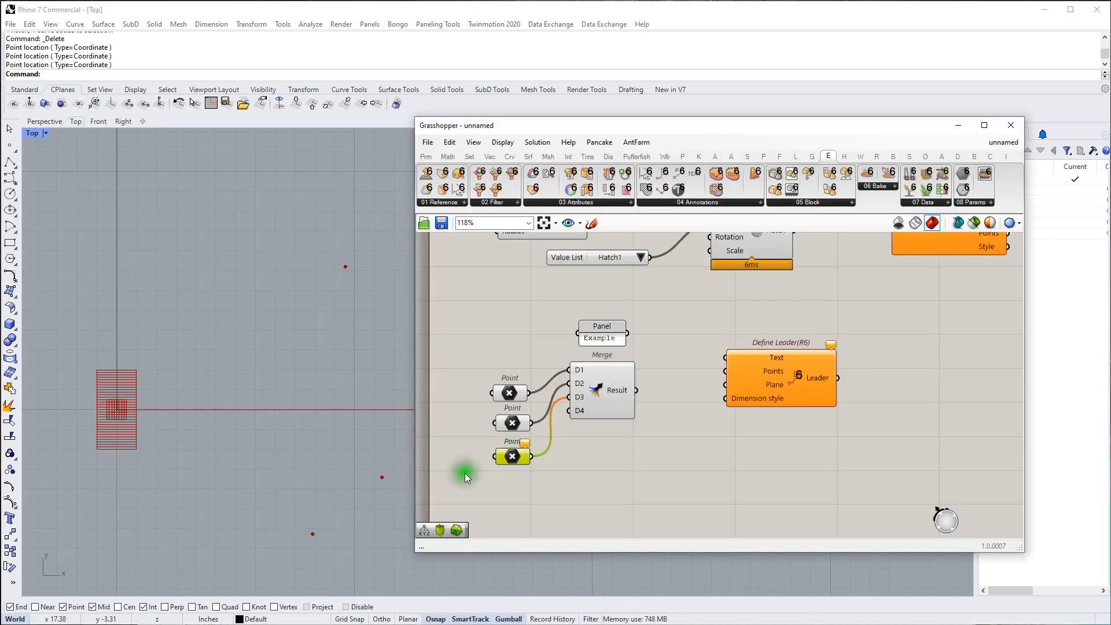
Assign one point to the third Point parameter, picked in the Top view at about x 17.4, y -3.4
{"action": "right_click", "coordinate": [513, 457]}
{"action": "left_click", "coordinate": [570, 599]}
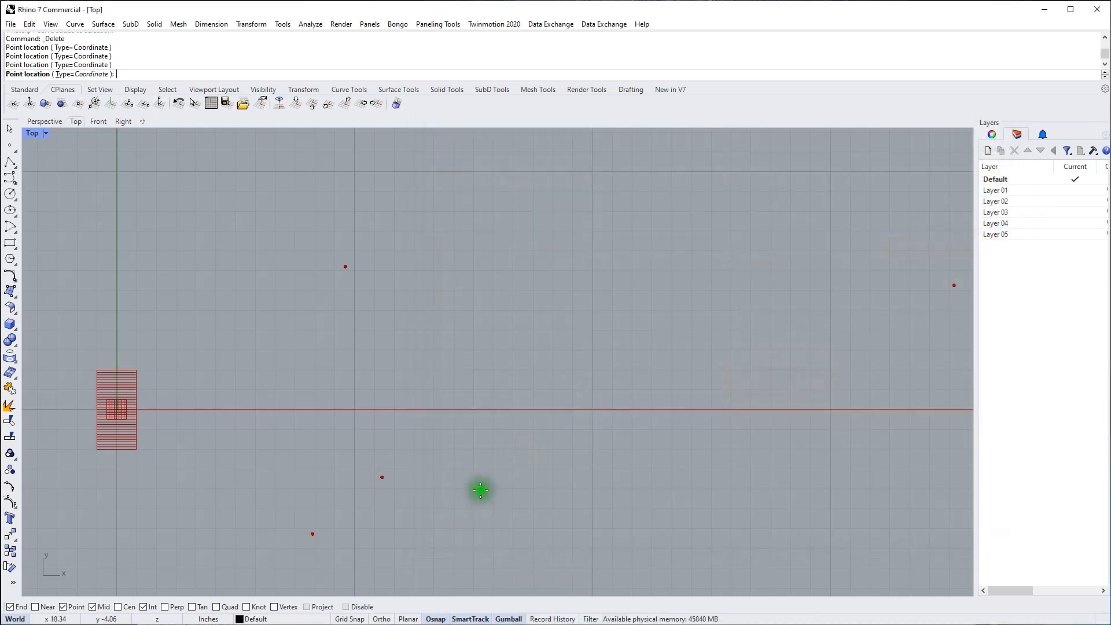
{"action": "left_click", "coordinate": [461, 476]}
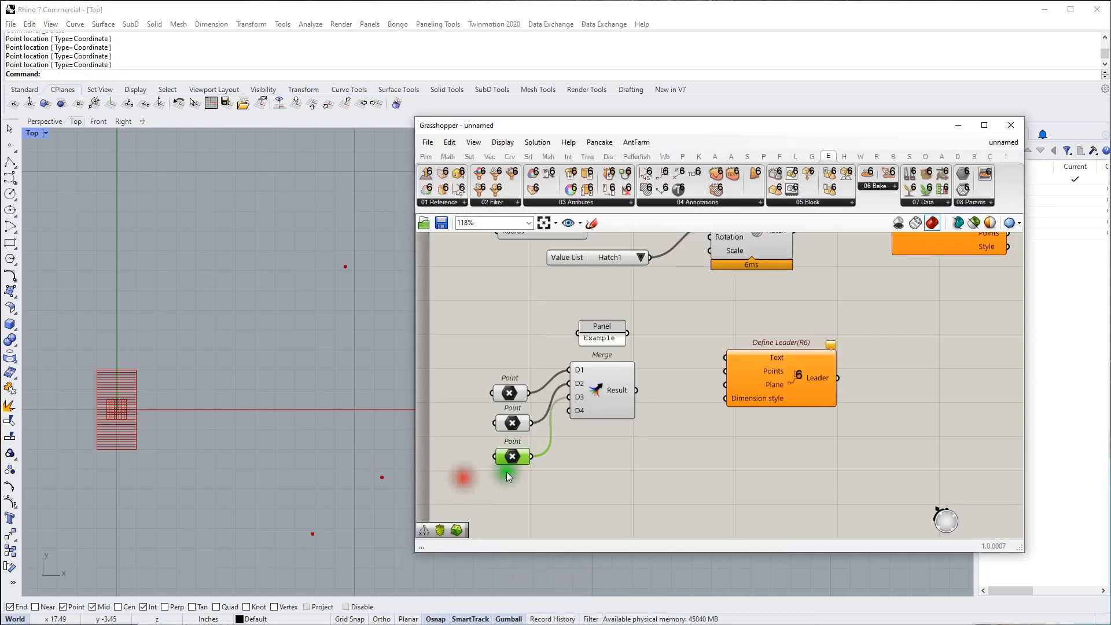
Connect the Merge result to Define Leader's Points input and the Example Panel to its Text input, and check the leader in the Top view
{"action": "left_click_drag", "start_coordinate": [635, 391], "coordinate": [724, 371]}
{"action": "left_click_drag", "start_coordinate": [627, 334], "coordinate": [725, 357]}
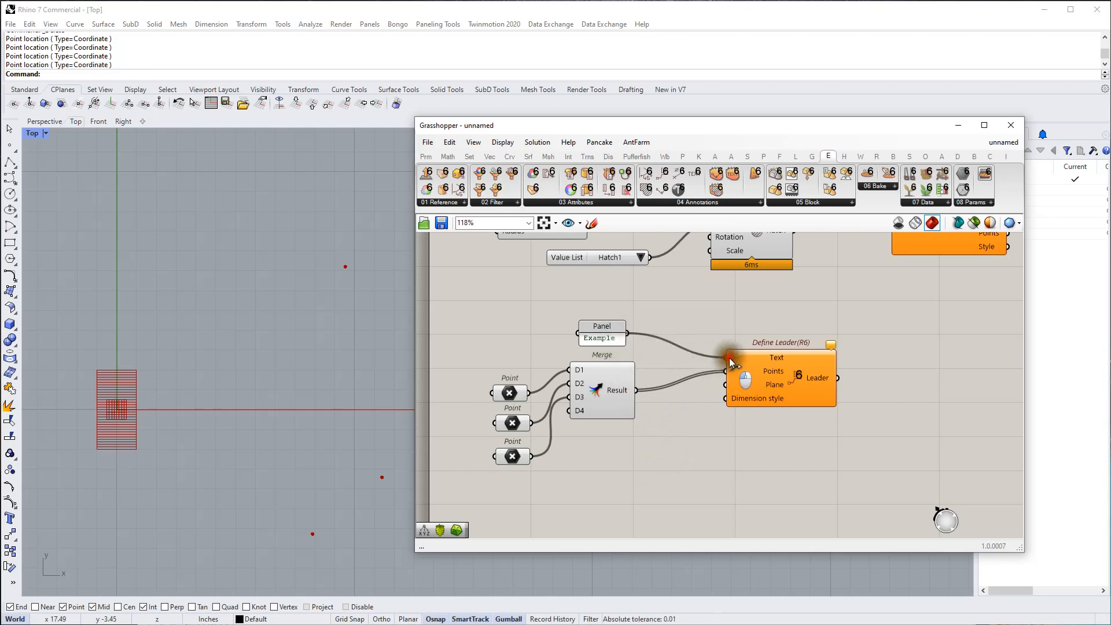
{"action": "left_click", "coordinate": [772, 379]}
{"action": "scroll", "coordinate": [265, 484], "scroll_direction": "down", "scroll_amount": 5}
{"action": "scroll", "coordinate": [325, 488], "scroll_direction": "up", "scroll_amount": 5}
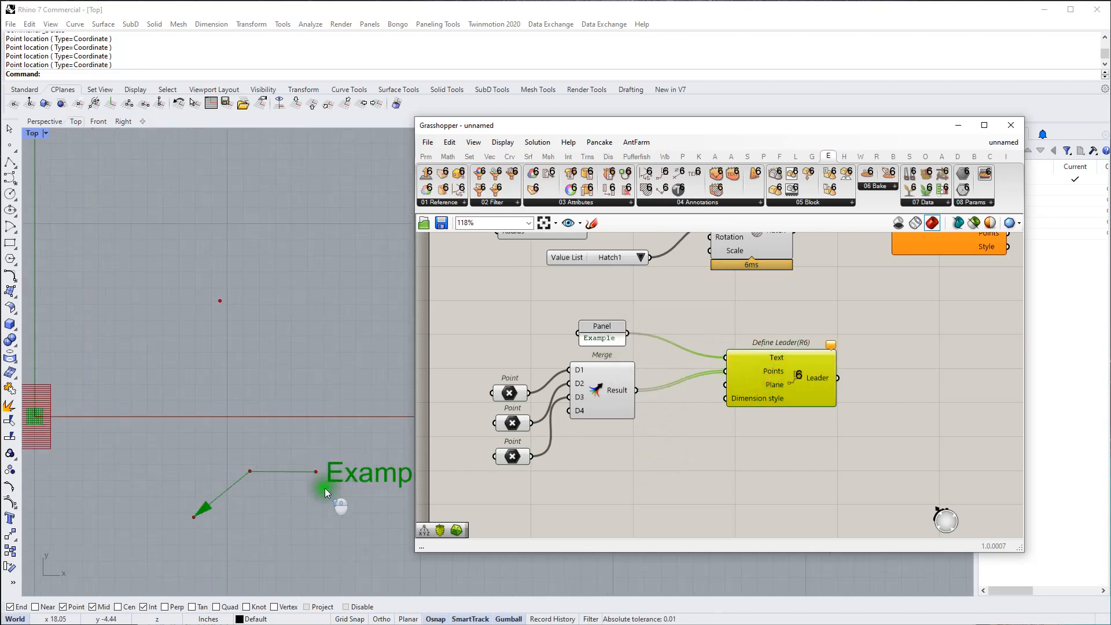
{"action": "left_click", "coordinate": [565, 474]}
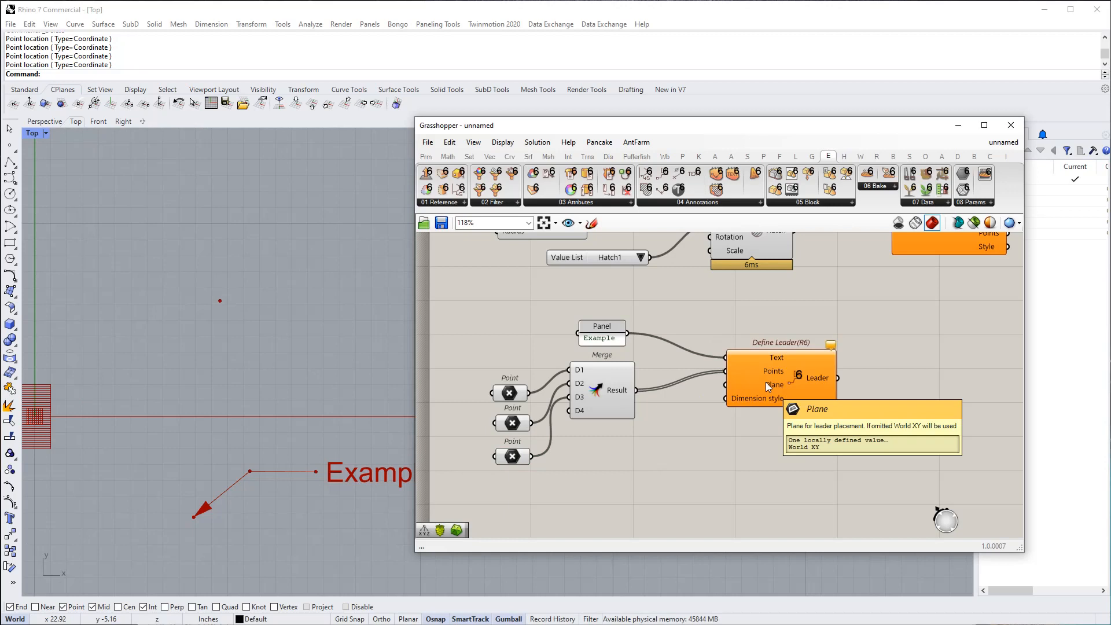
Place a copy of the Inch Decimal panel below the Merge component and connect it to Define Leader's Dimension style input
{"action": "scroll", "coordinate": [761, 388], "scroll_direction": "down", "scroll_amount": 2}
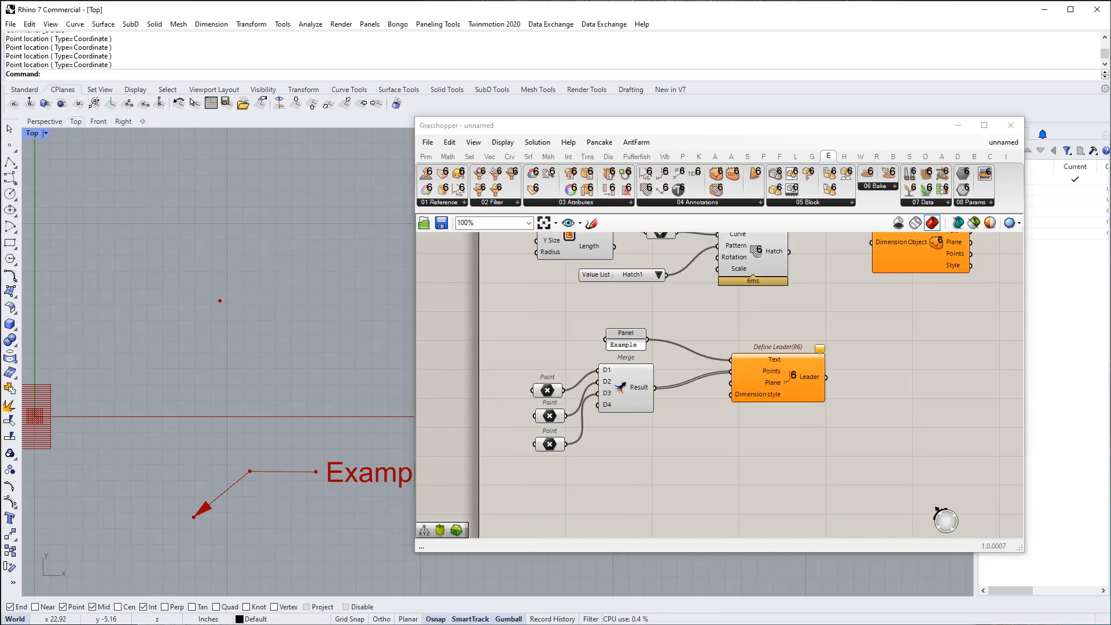
{"action": "mouse_move", "coordinate": [823, 353]}
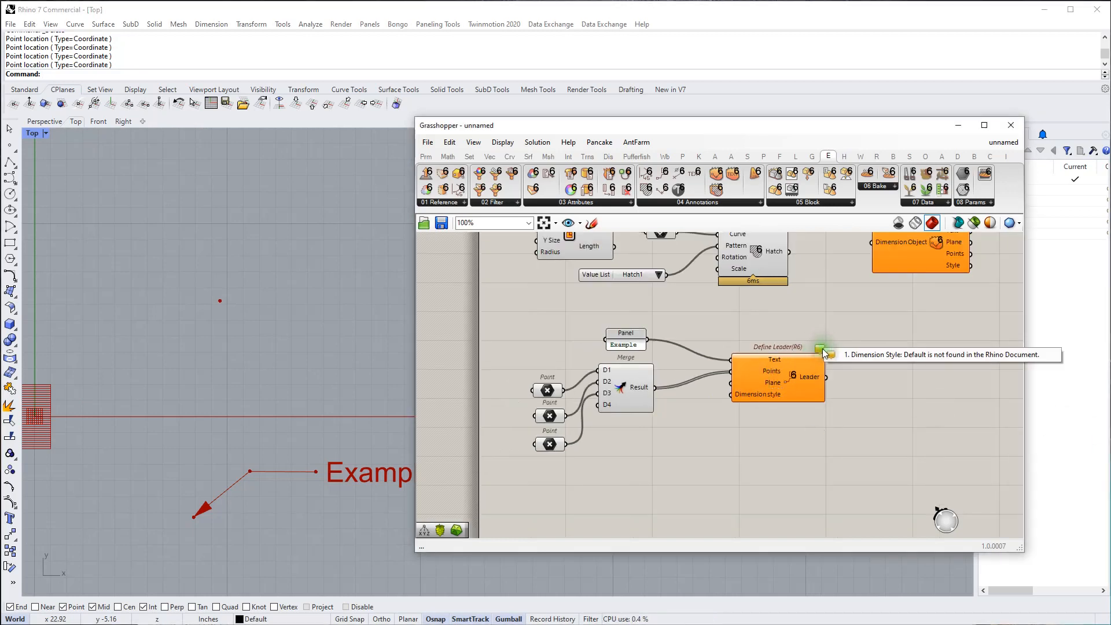
{"action": "left_click", "coordinate": [846, 328]}
{"action": "right_click_drag", "start_coordinate": [798, 373], "coordinate": [749, 404]}
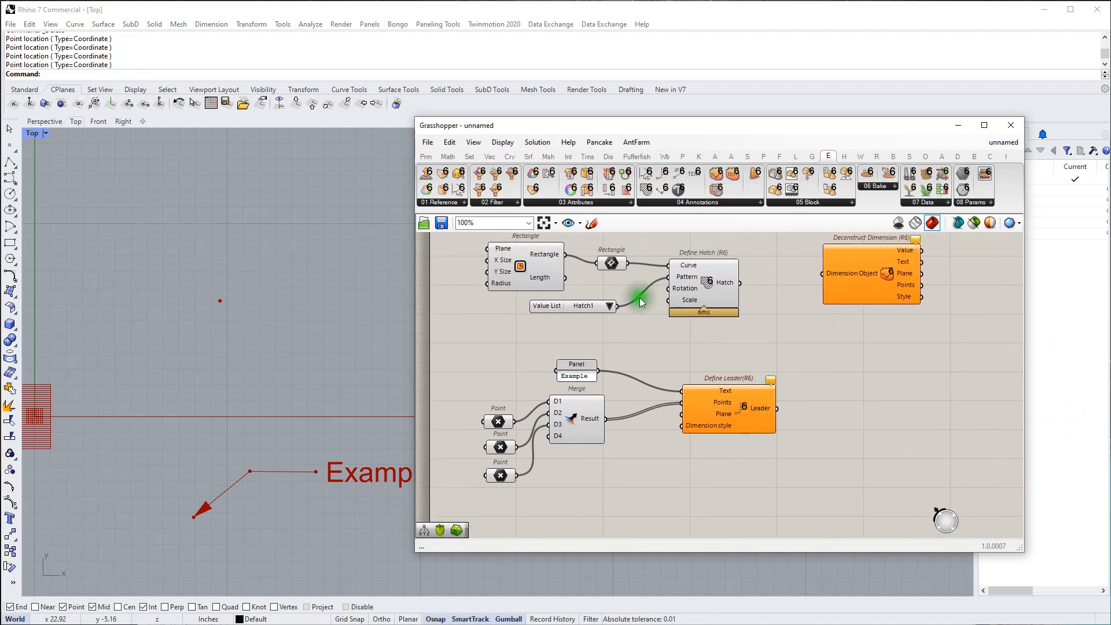
{"action": "right_click_drag", "start_coordinate": [730, 333], "coordinate": [722, 419]}
{"action": "scroll", "coordinate": [721, 419], "scroll_direction": "down", "scroll_amount": 1}
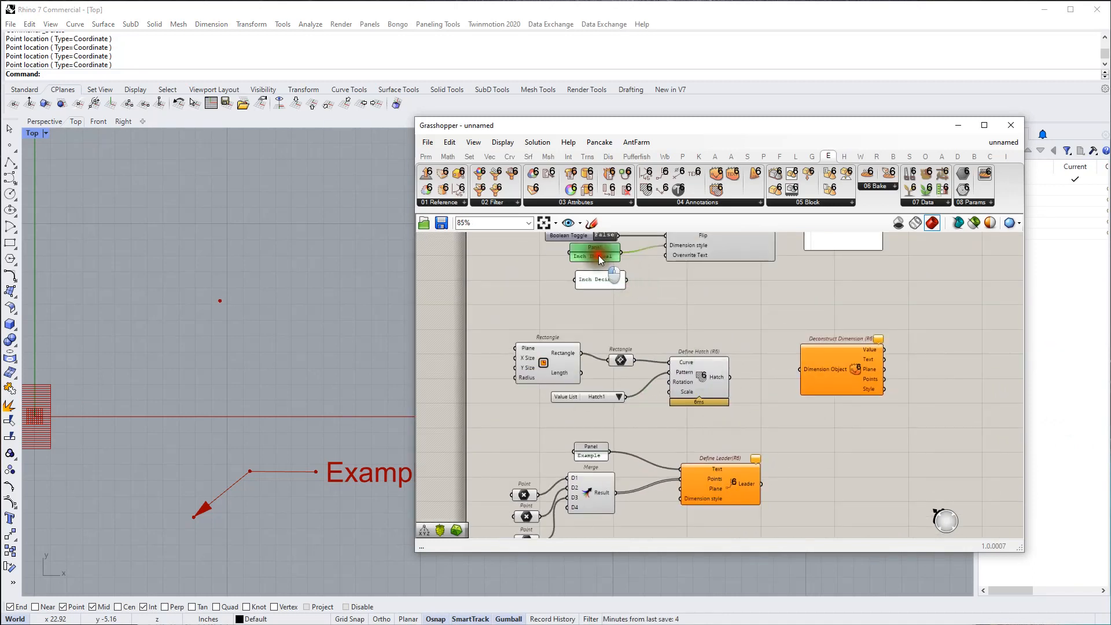
{"action": "left_click", "coordinate": [634, 535]}
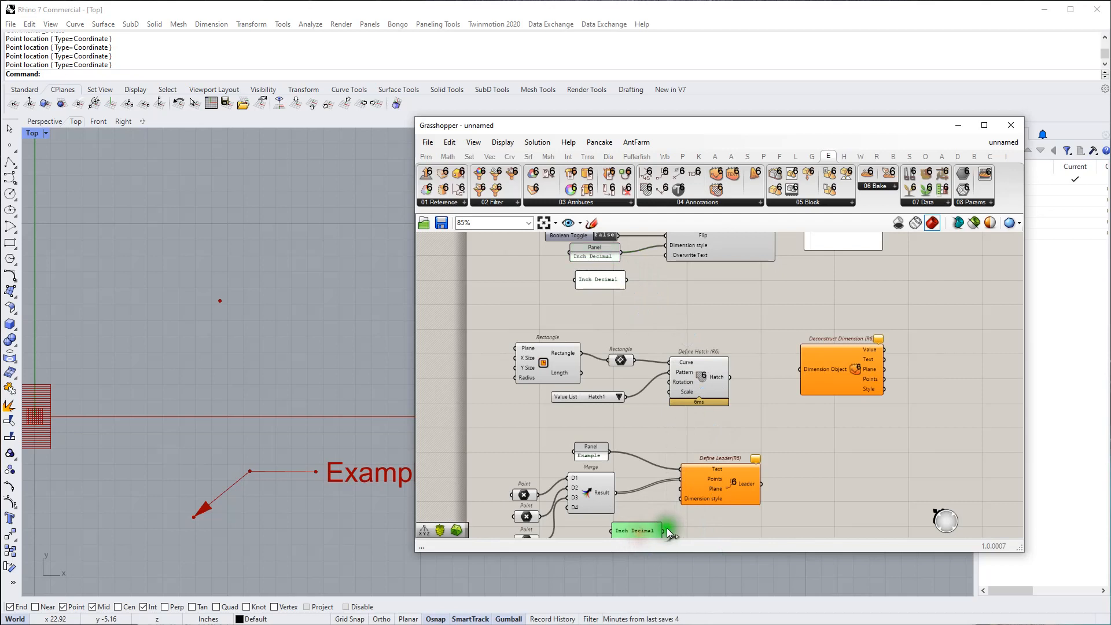
{"action": "left_click_drag", "start_coordinate": [665, 528], "coordinate": [680, 497]}
{"action": "right_click_drag", "start_coordinate": [741, 504], "coordinate": [728, 445]}
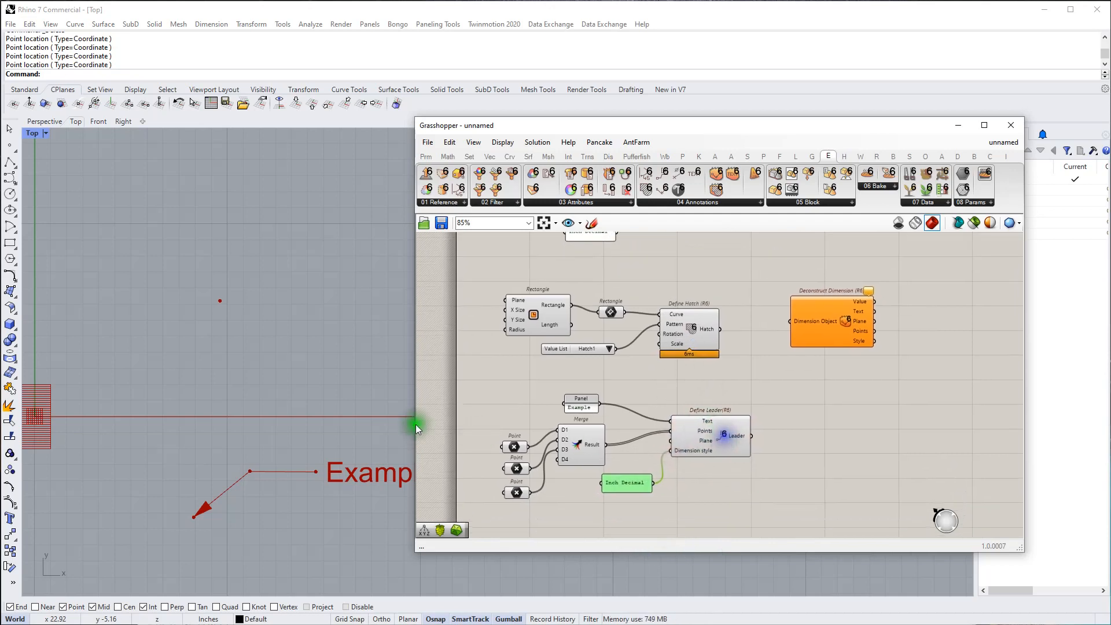
{"action": "left_click", "coordinate": [289, 414]}
{"action": "scroll", "coordinate": [286, 367], "scroll_direction": "down", "scroll_amount": 4}
{"action": "scroll", "coordinate": [332, 422], "scroll_direction": "up", "scroll_amount": 6}
{"action": "right_click_drag", "start_coordinate": [330, 468], "coordinate": [312, 447]}
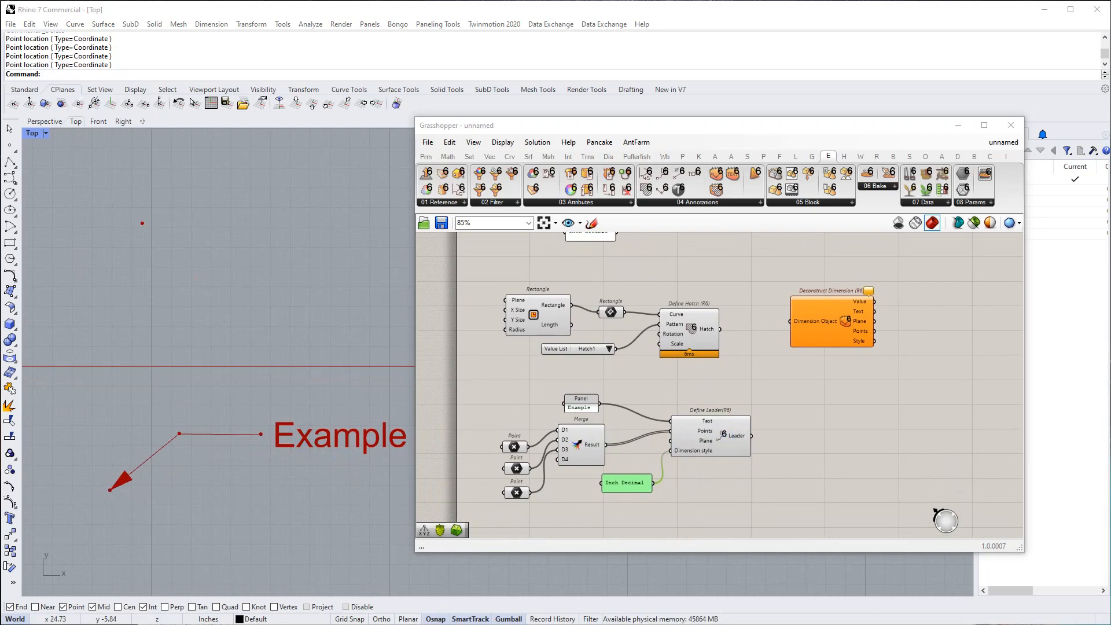
Add a Define Linear Dimension component in the empty canvas area below the leader definition
{"action": "scroll", "coordinate": [996, 394], "scroll_direction": "down", "scroll_amount": 3}
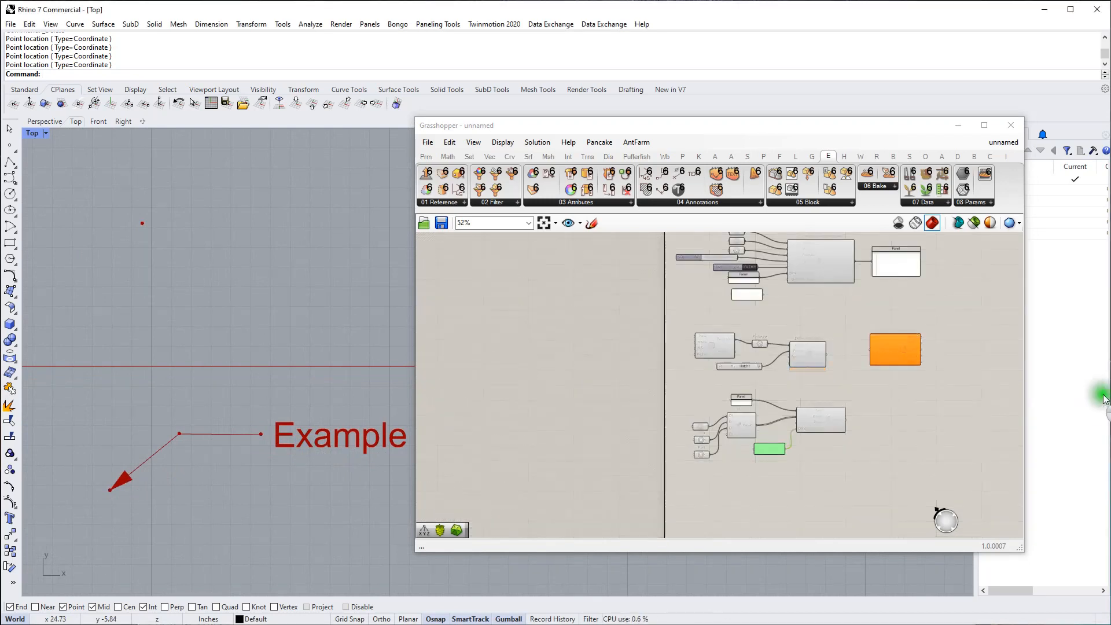
{"action": "scroll", "coordinate": [849, 450], "scroll_direction": "up", "scroll_amount": 5}
{"action": "right_click_drag", "start_coordinate": [836, 472], "coordinate": [836, 292]}
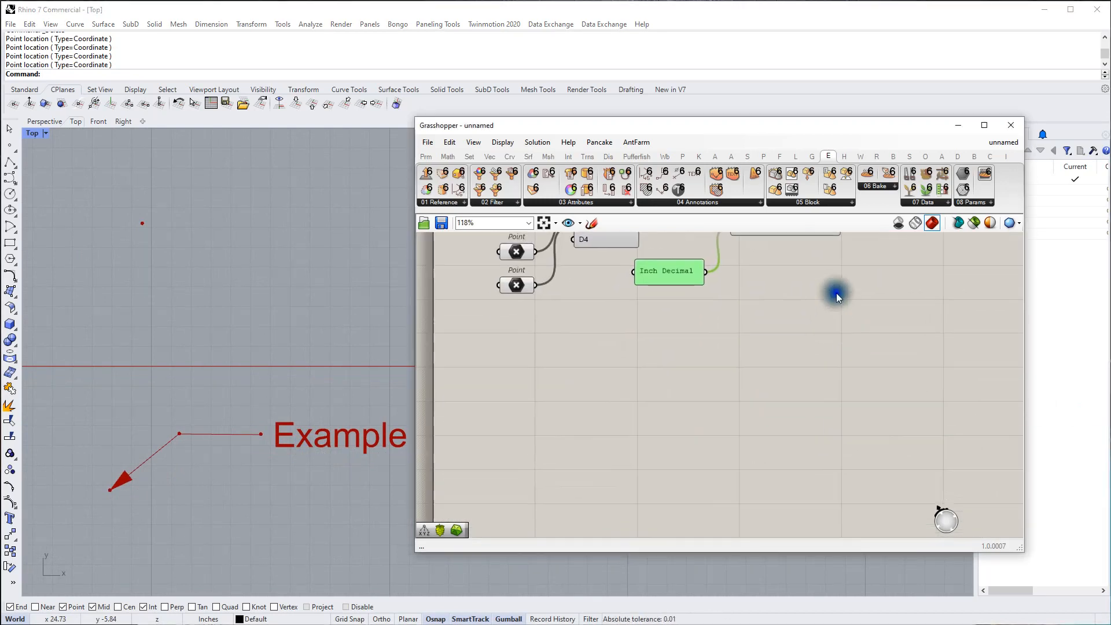
{"action": "scroll", "coordinate": [836, 291], "scroll_direction": "down", "scroll_amount": 2}
{"action": "left_click", "coordinate": [295, 341]}
{"action": "scroll", "coordinate": [311, 354], "scroll_direction": "down", "scroll_amount": 10}
{"action": "scroll", "coordinate": [286, 437], "scroll_direction": "up", "scroll_amount": 8}
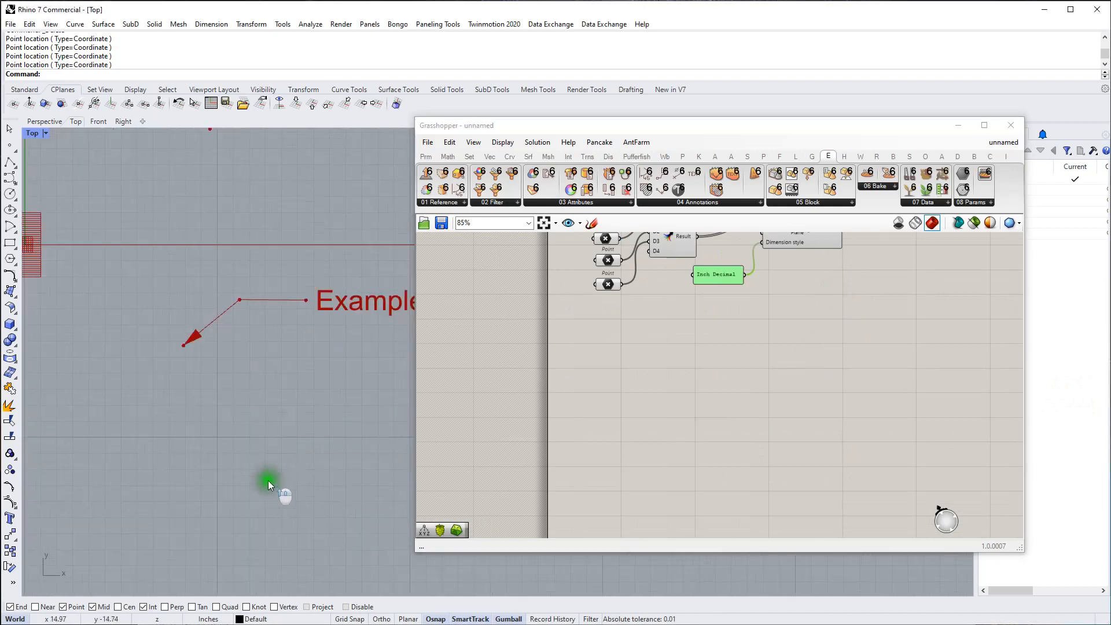
{"action": "right_click_drag", "start_coordinate": [274, 447], "coordinate": [304, 309]}
{"action": "double_click", "coordinate": [647, 375]}
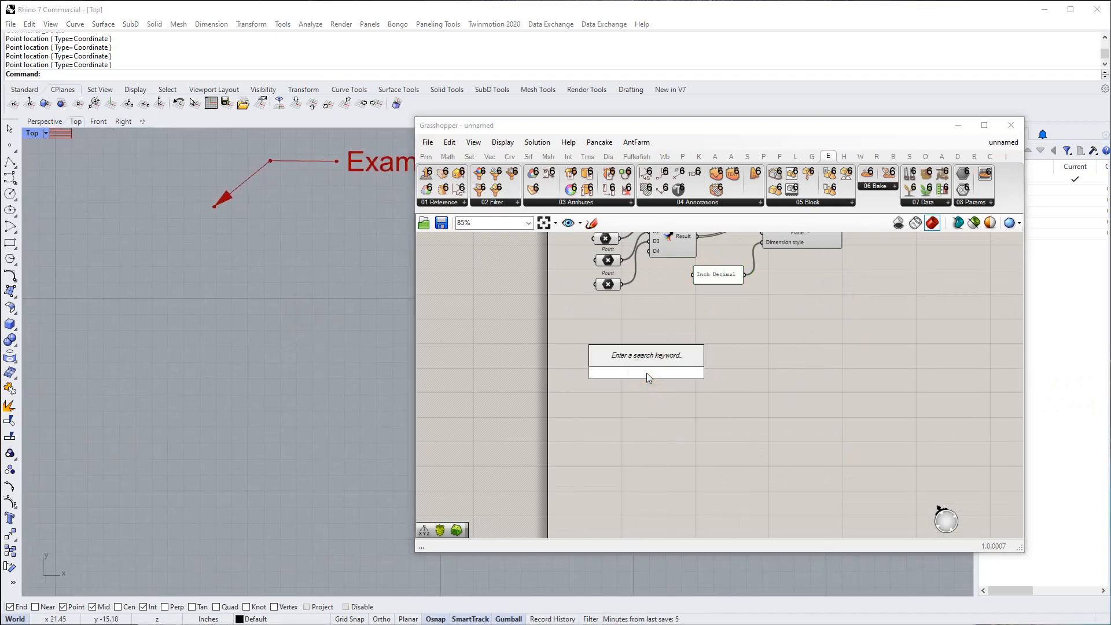
{"action": "left_click", "coordinate": [713, 289]}
{"action": "left_click", "coordinate": [680, 189]}
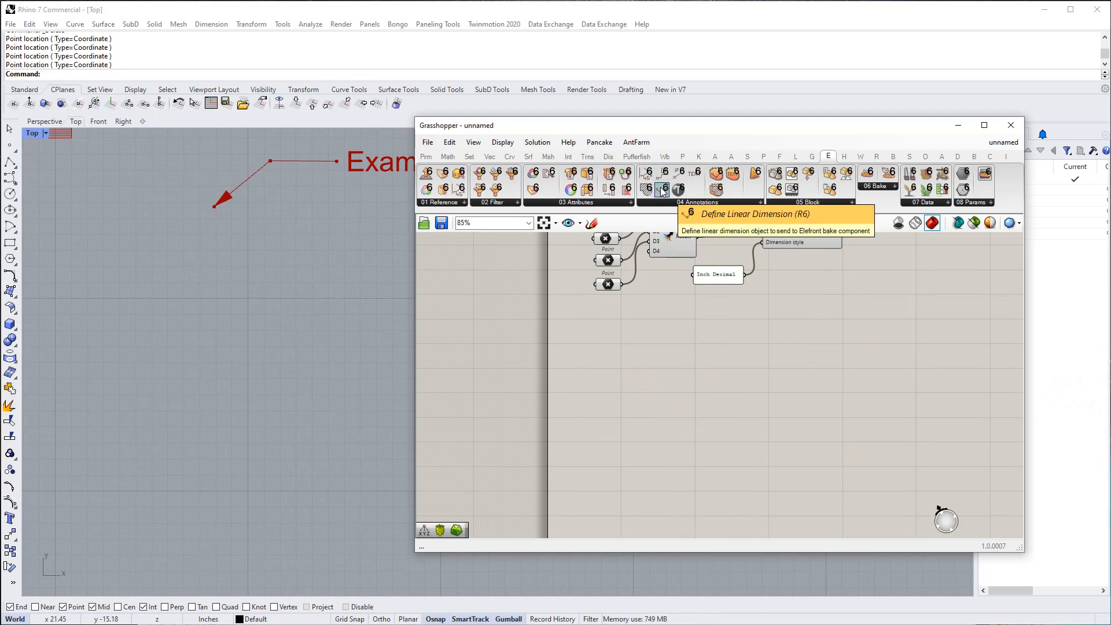
{"action": "mouse_move", "coordinate": [662, 191]}
{"action": "left_mouse_down"}
{"action": "mouse_move", "coordinate": [710, 415]}
{"action": "mouse_move", "coordinate": [729, 428]}
{"action": "left_mouse_up"}
{"action": "scroll", "coordinate": [716, 416], "scroll_direction": "up", "scroll_amount": 1}
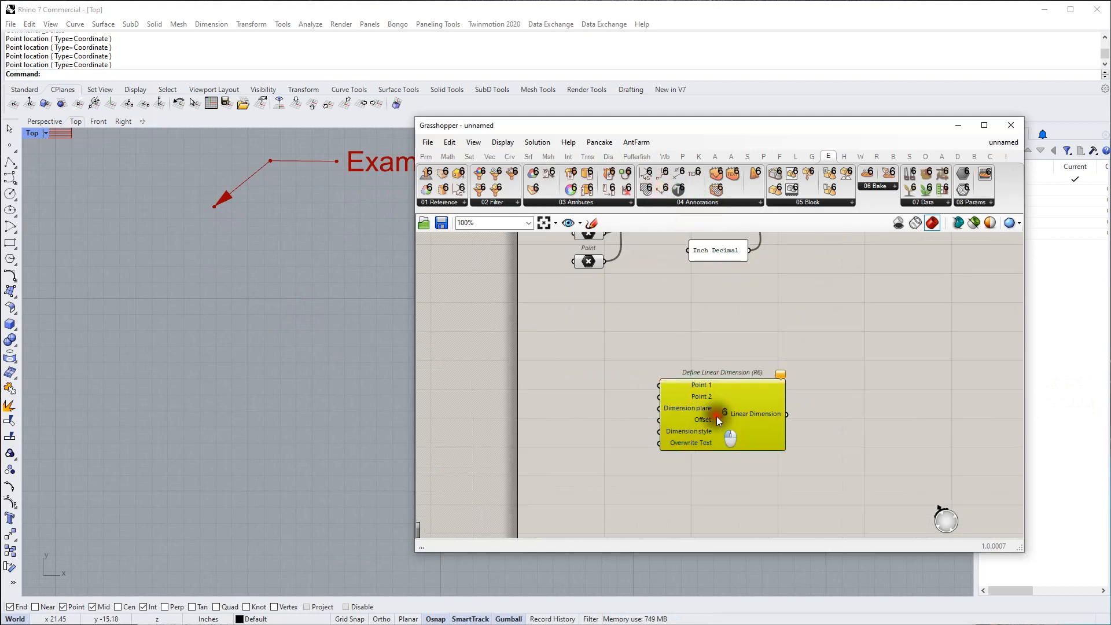
Copy the leader's lower two Point parameters and place the copies beside Define Linear Dimension
{"action": "double_click", "coordinate": [613, 391]}
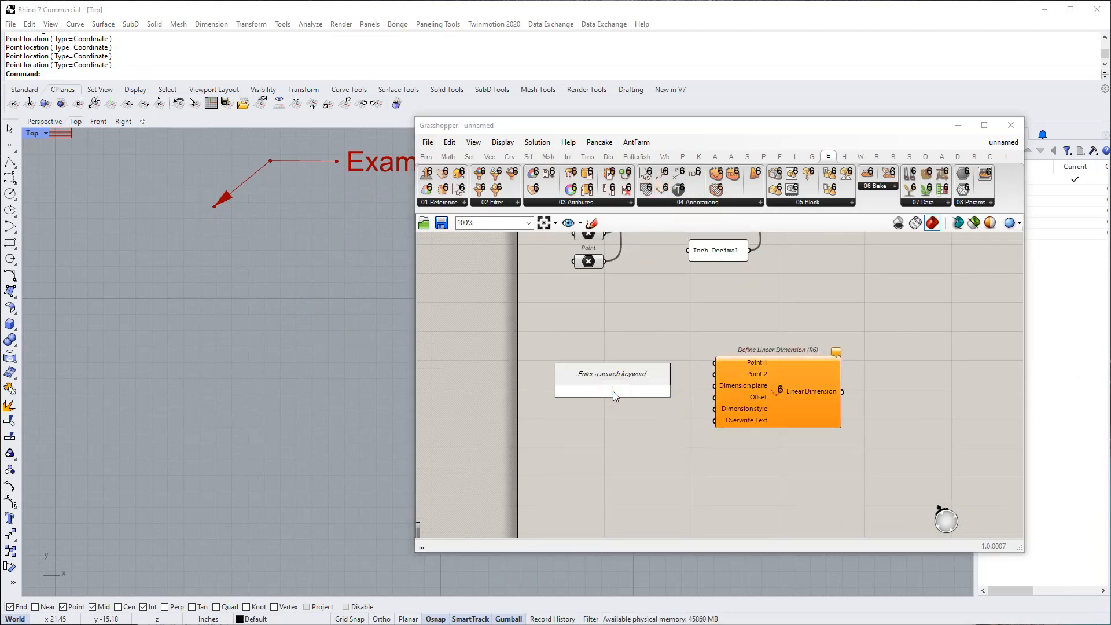
{"action": "left_click", "coordinate": [603, 329]}
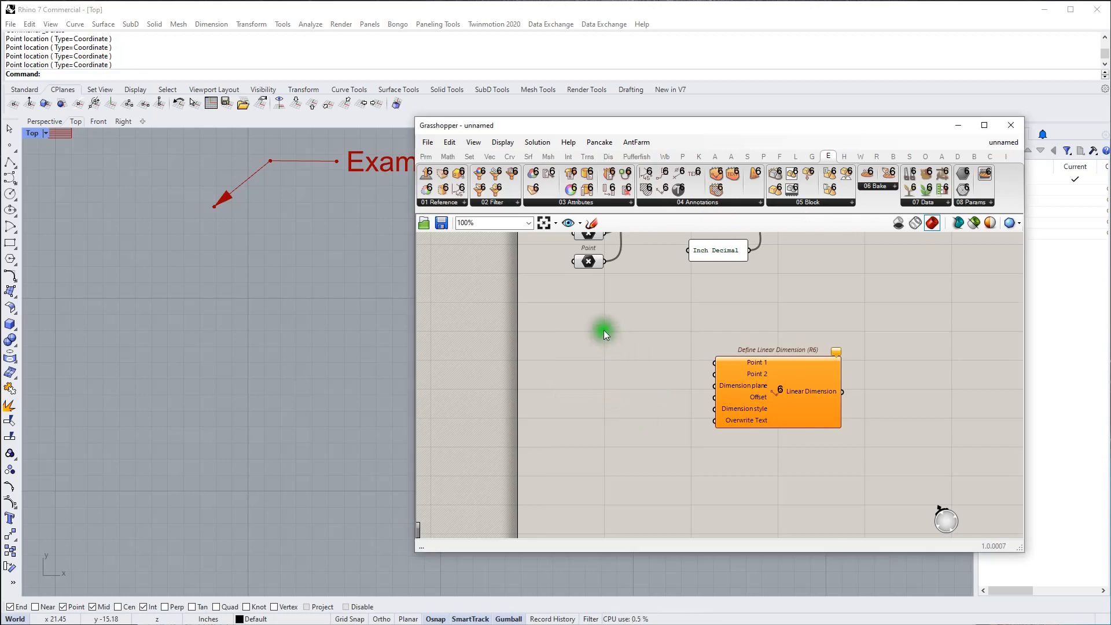
{"action": "right_click_drag", "start_coordinate": [603, 330], "coordinate": [587, 384]}
{"action": "left_click_drag", "start_coordinate": [528, 357], "coordinate": [585, 367]}
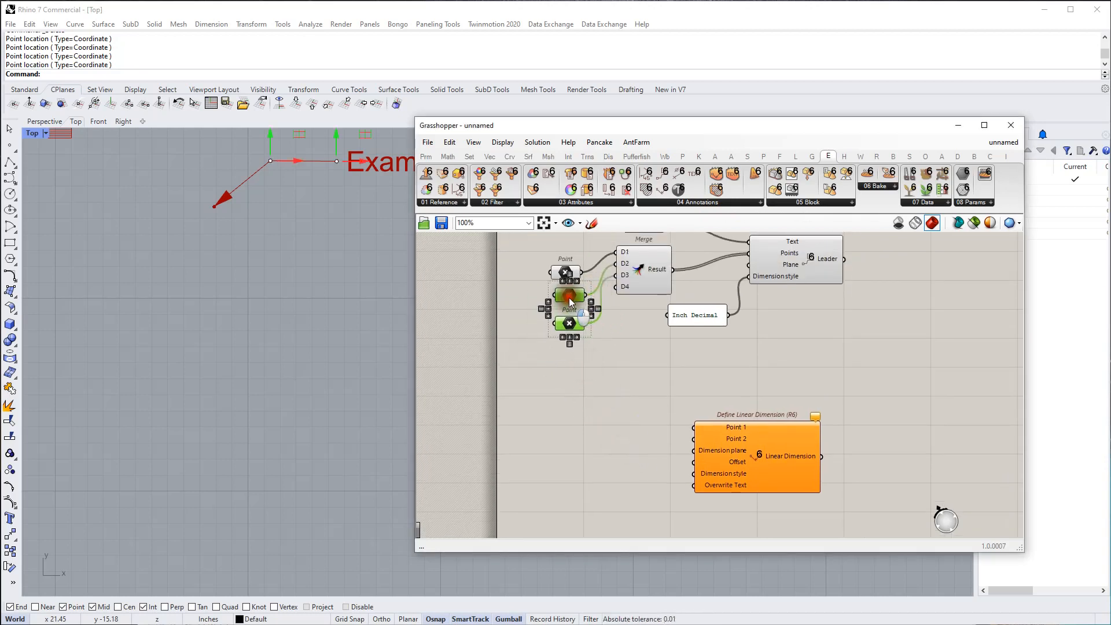
{"action": "left_click_drag", "start_coordinate": [567, 298], "coordinate": [591, 408], "text": "alt"}
{"action": "left_click", "coordinate": [606, 492]}
{"action": "right_click_drag", "start_coordinate": [623, 493], "coordinate": [617, 460]}
{"action": "scroll", "coordinate": [669, 346], "scroll_direction": "up", "scroll_amount": 2}
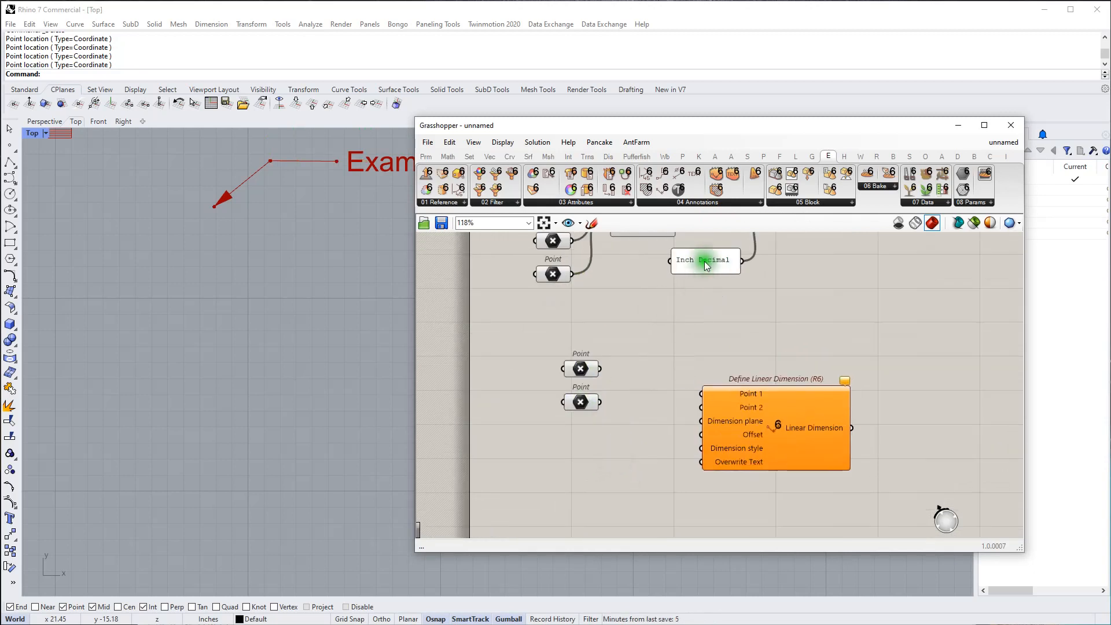
Copy the leader's Inch Decimal panel below the two copied points and connect it to Define Linear Dimension's Dimension style input
{"action": "left_click_drag", "start_coordinate": [703, 261], "coordinate": [701, 447], "text": "alt"}
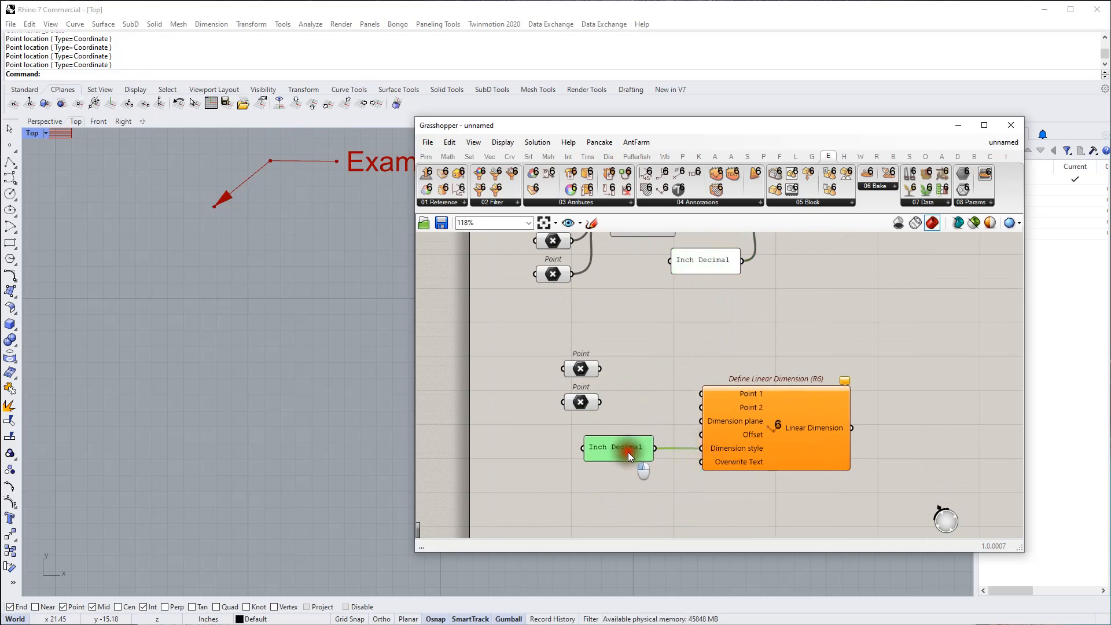
{"action": "scroll", "coordinate": [639, 437], "scroll_direction": "down", "scroll_amount": 3}
{"action": "scroll", "coordinate": [639, 402], "scroll_direction": "up", "scroll_amount": 2}
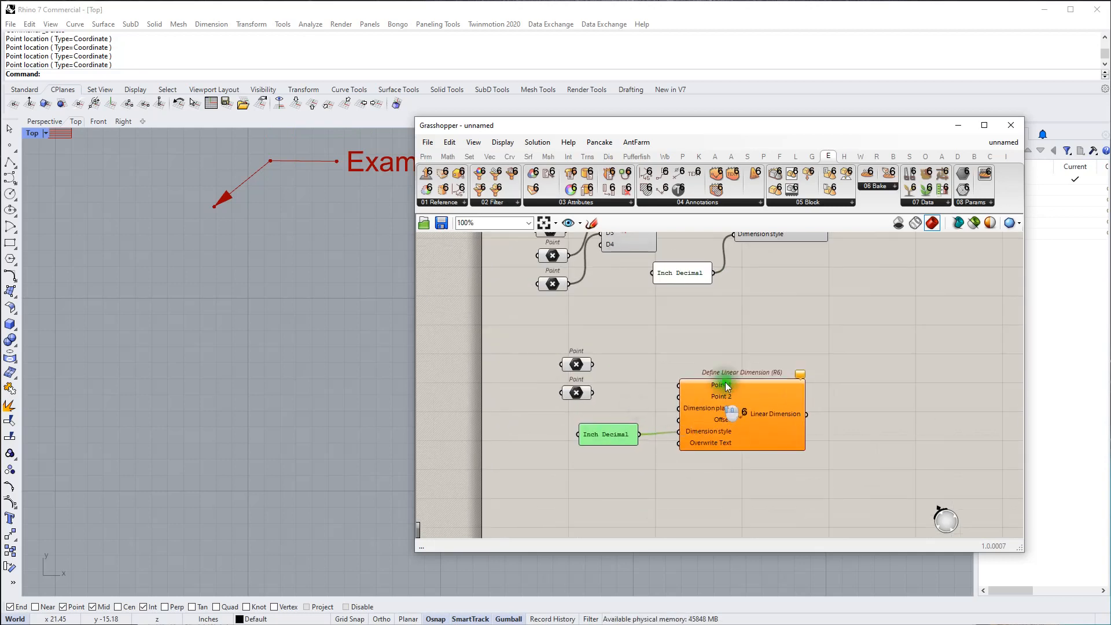
Assign one new point to each copied Point parameter, picked below the leader in the Top view about 6.6 inches apart horizontally
{"action": "right_click", "coordinate": [582, 370]}
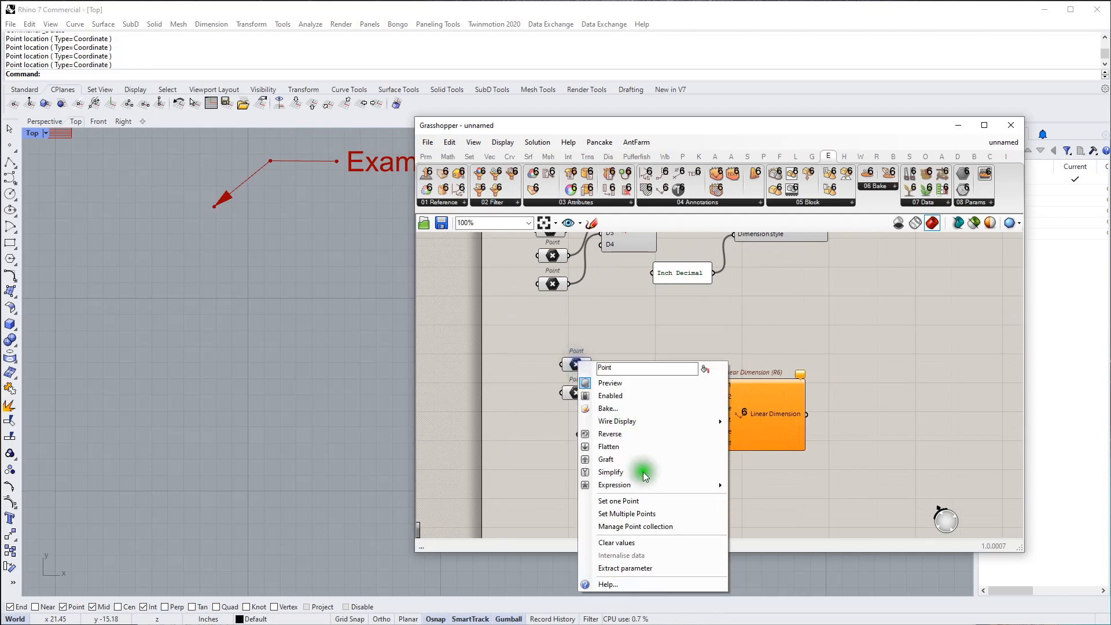
{"action": "left_click", "coordinate": [646, 497]}
{"action": "left_click", "coordinate": [289, 466]}
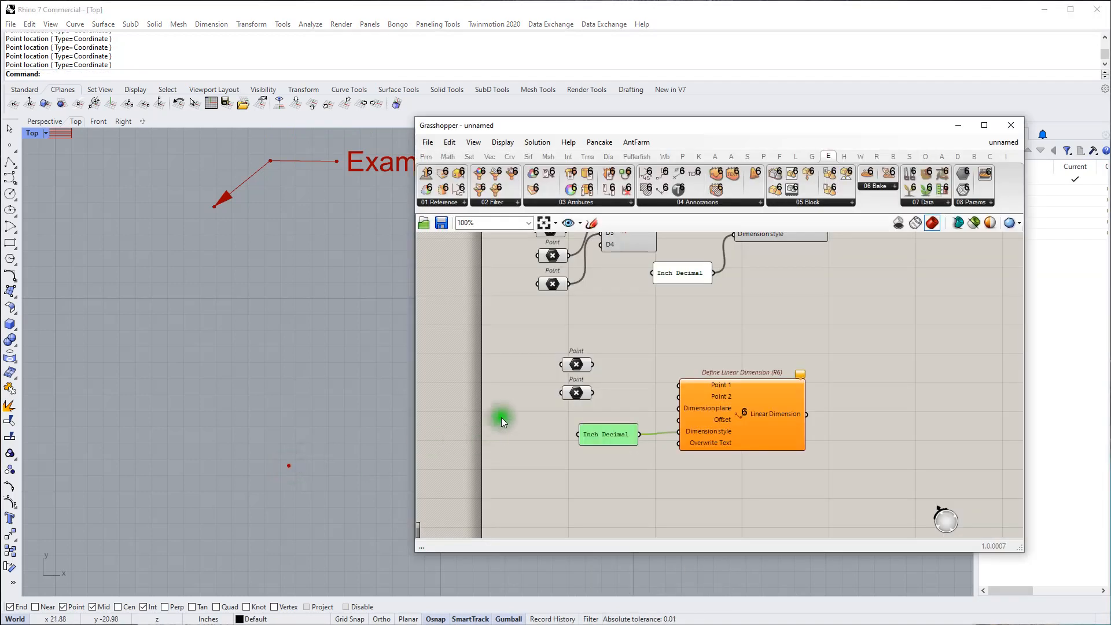
{"action": "right_click", "coordinate": [576, 397]}
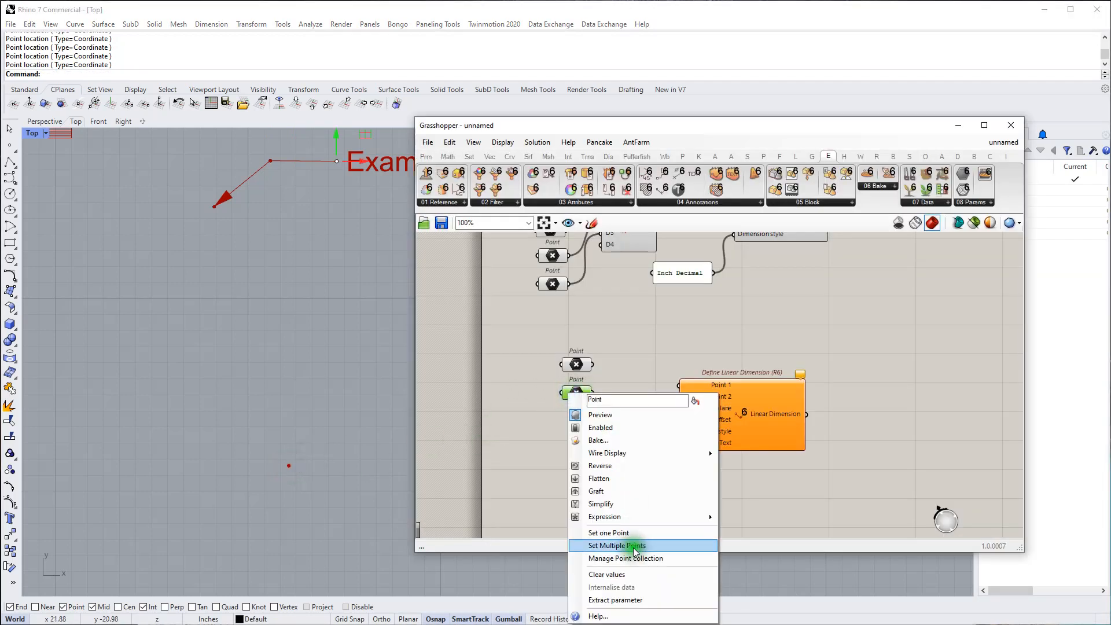
{"action": "left_click", "coordinate": [630, 536]}
{"action": "left_click", "coordinate": [395, 466]}
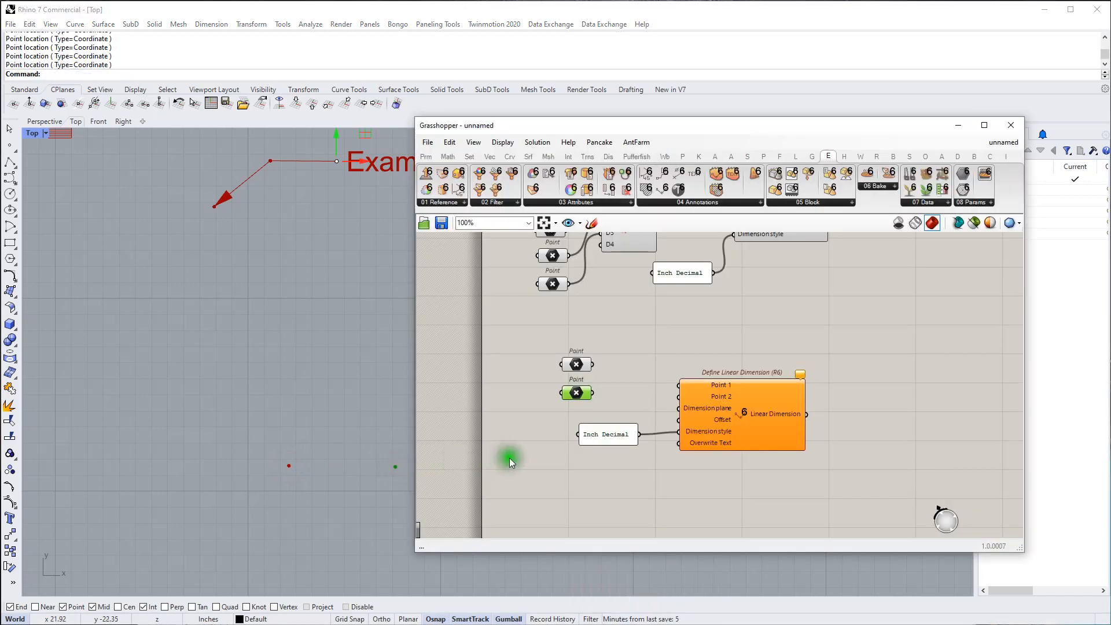
{"action": "left_click", "coordinate": [509, 461]}
Connect the two copied Point parameters to the Point 1 and Point 2 inputs of Define Linear Dimension
{"action": "left_click_drag", "start_coordinate": [608, 374], "coordinate": [678, 385]}
{"action": "left_click_drag", "start_coordinate": [592, 393], "coordinate": [680, 396]}
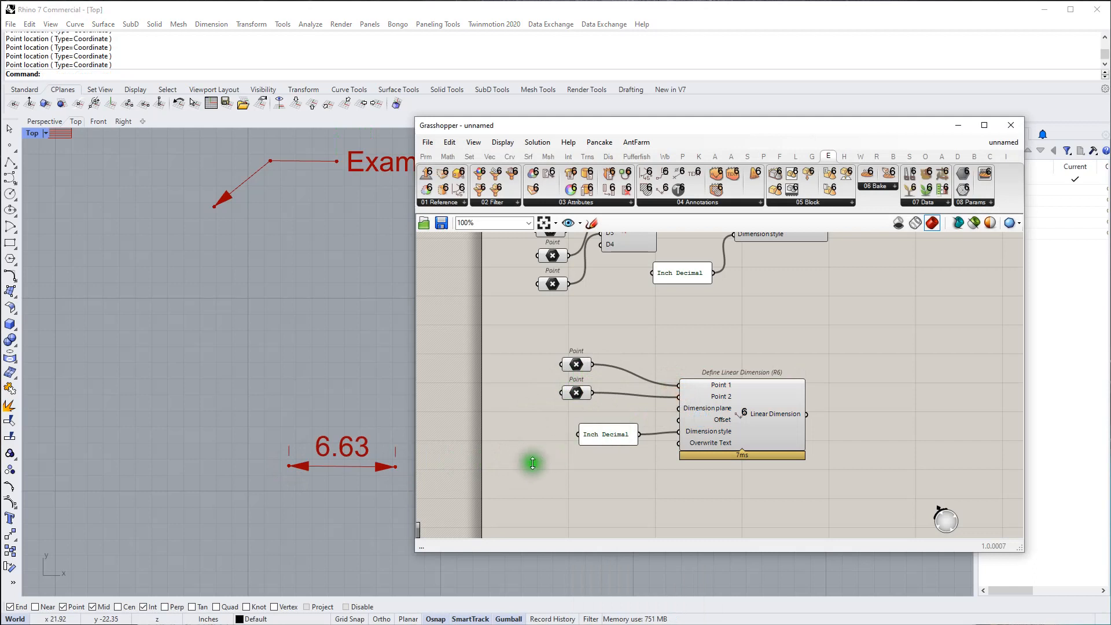
Add a number slider, connect it to the Offset input of Define Linear Dimension, and set it to 6
{"action": "left_click_drag", "start_coordinate": [604, 434], "coordinate": [597, 466]}
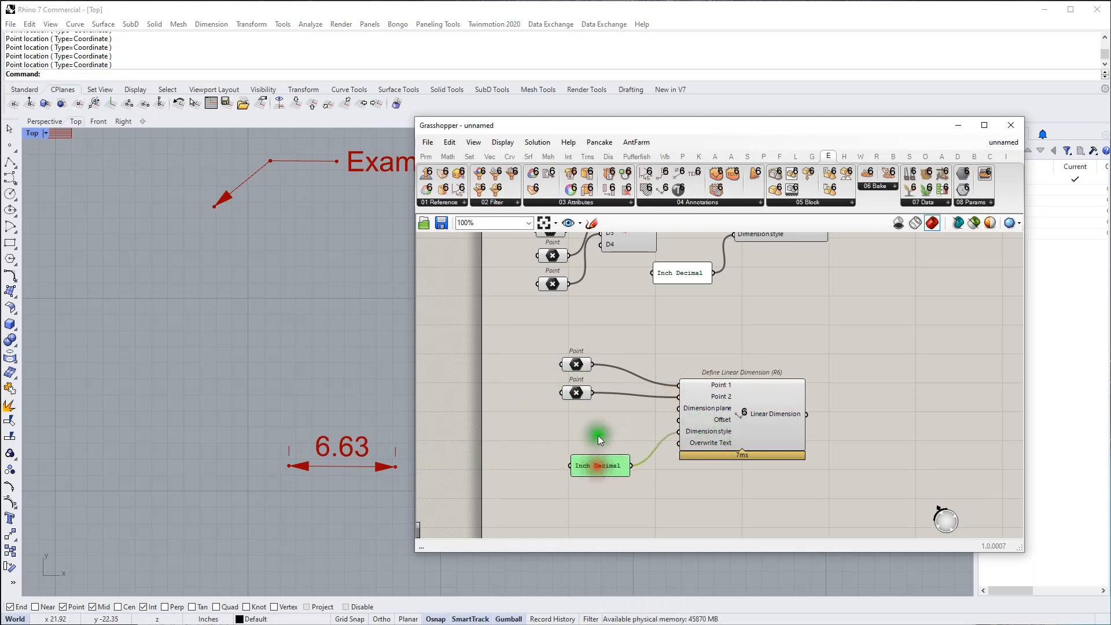
{"action": "double_click", "coordinate": [585, 420]}
{"action": "type", "text": "20"}
{"action": "key", "text": "Return"}
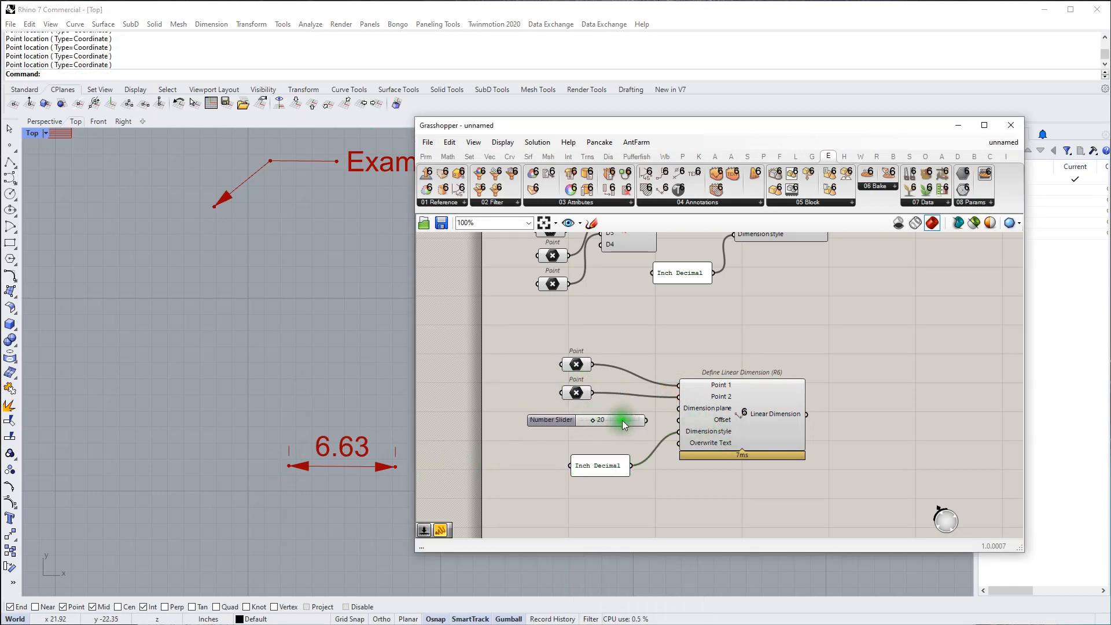
{"action": "left_click_drag", "start_coordinate": [673, 420], "coordinate": [677, 419]}
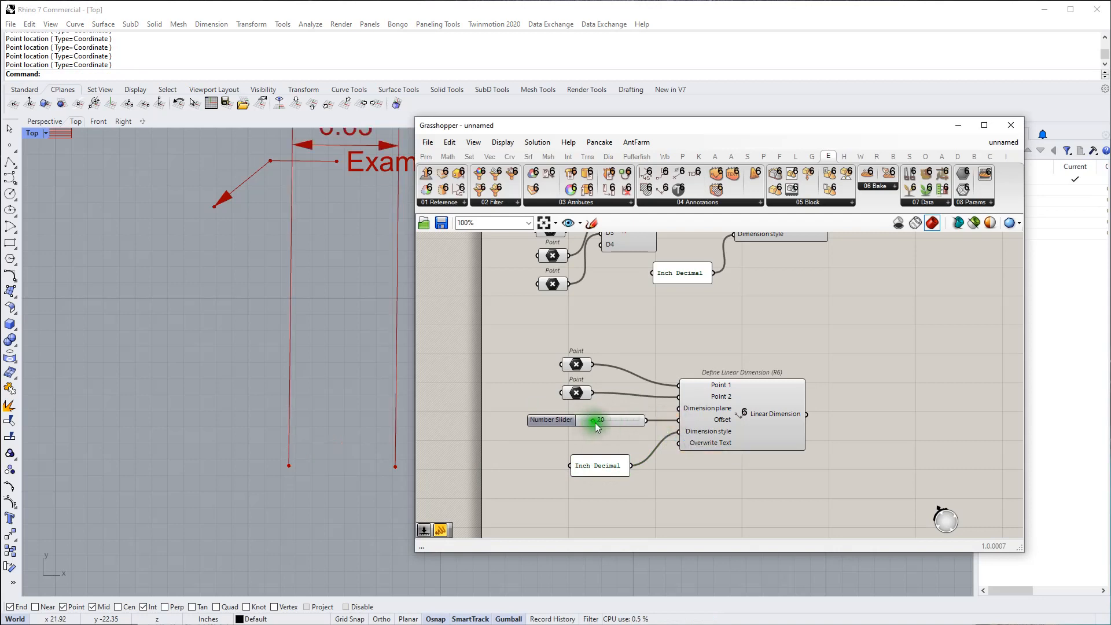
{"action": "left_click_drag", "start_coordinate": [592, 424], "coordinate": [584, 424]}
{"action": "mouse_move", "coordinate": [703, 411]}
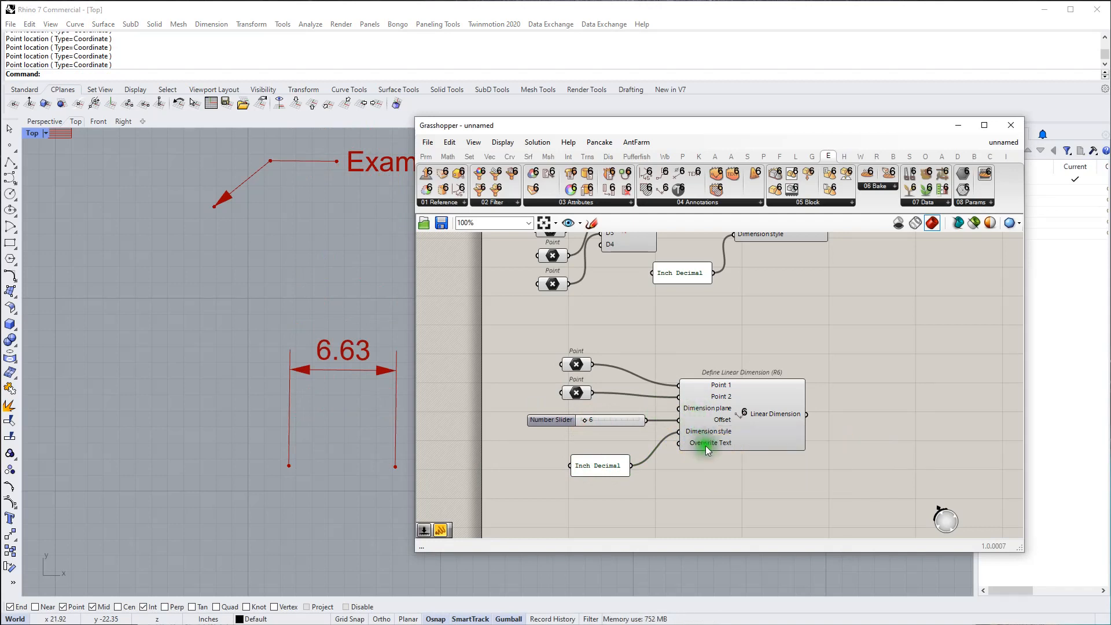
Try the Inch Decimal panel as Overwrite Text of Define Linear Dimension and disconnect it from that input again
{"action": "right_click_drag", "start_coordinate": [705, 445], "coordinate": [682, 420]}
{"action": "right_click_drag", "start_coordinate": [661, 465], "coordinate": [662, 478]}
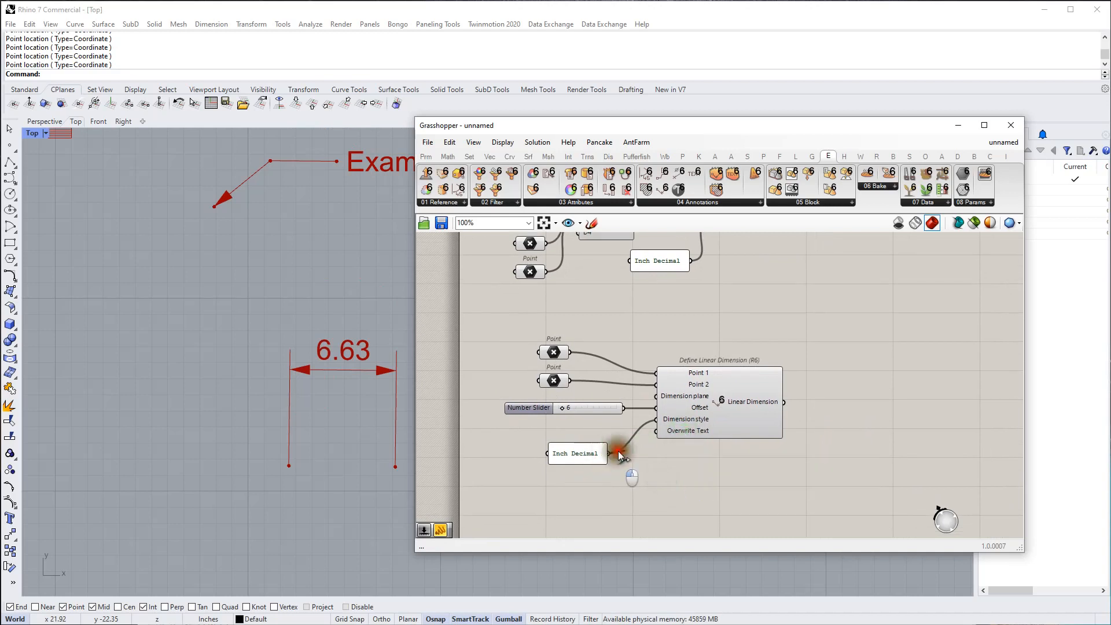
{"action": "left_click_drag", "start_coordinate": [619, 454], "coordinate": [660, 443]}
{"action": "scroll", "coordinate": [276, 413], "scroll_direction": "down", "scroll_amount": 5}
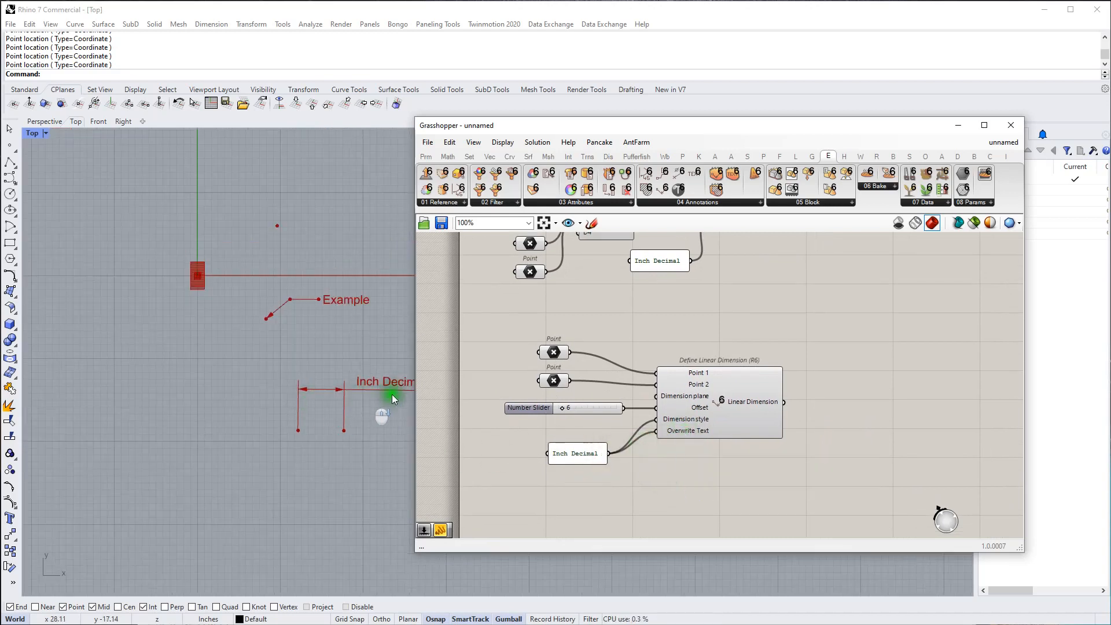
{"action": "left_click_drag", "start_coordinate": [615, 457], "coordinate": [658, 431], "text": "ctrl"}
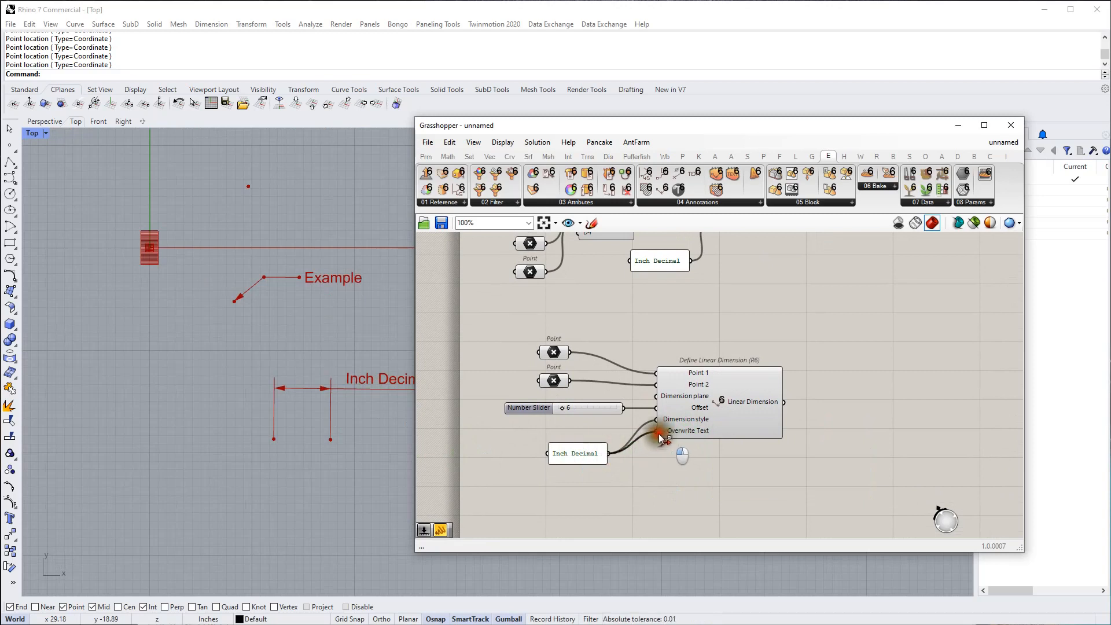
Place a Define Radial Dimension component on the empty canvas below the linear dimension definition
{"action": "right_click_drag", "start_coordinate": [717, 474], "coordinate": [682, 429]}
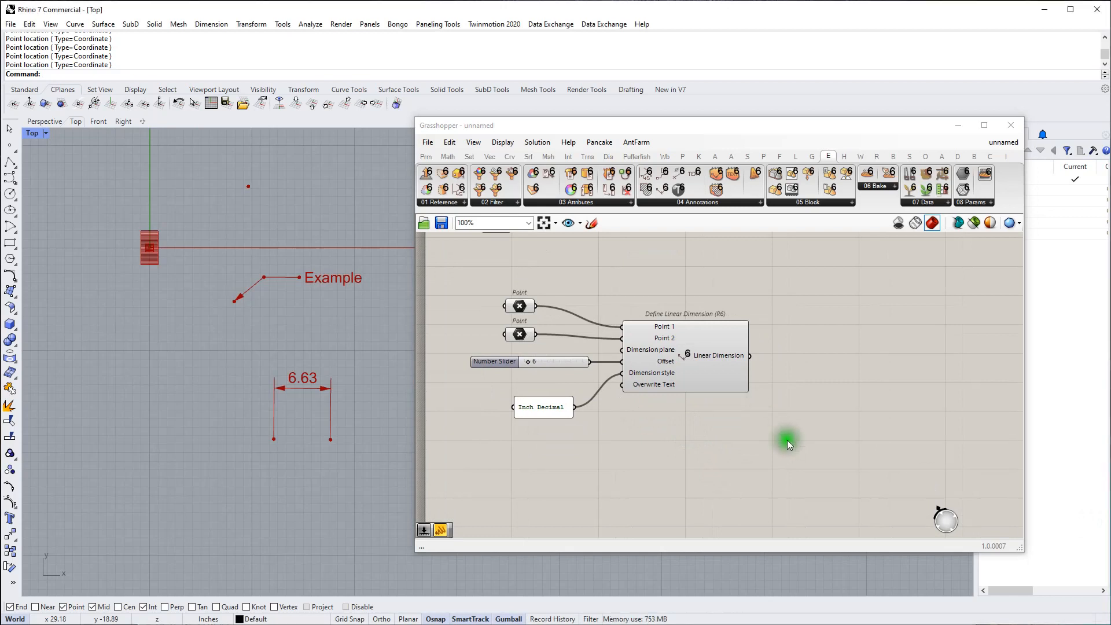
{"action": "left_click", "coordinate": [678, 176]}
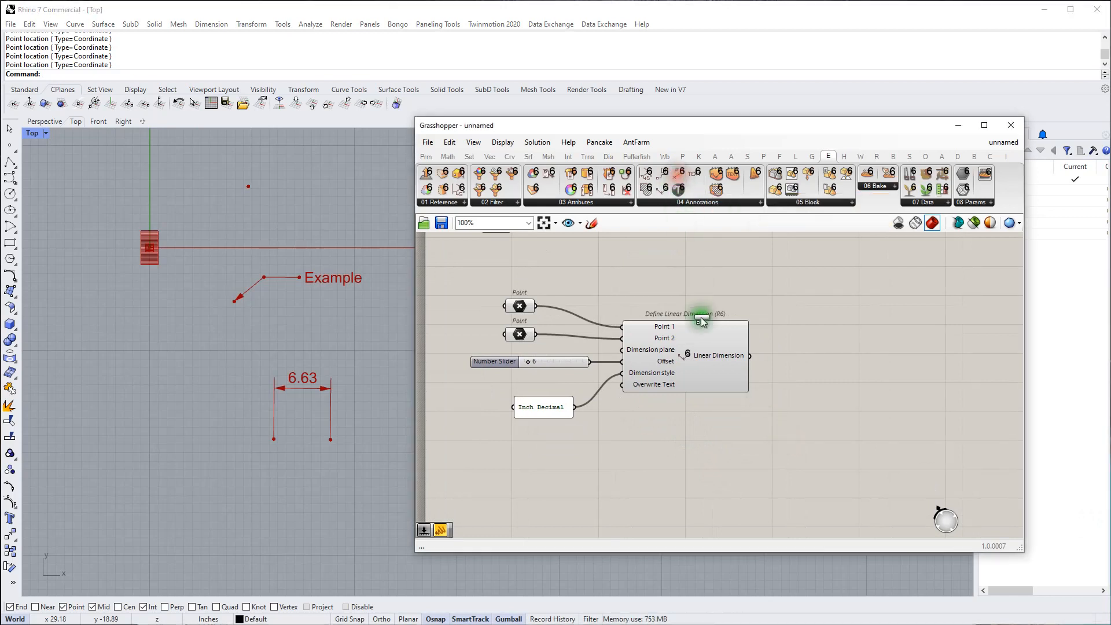
{"action": "scroll", "coordinate": [654, 243], "scroll_direction": "down", "scroll_amount": 3}
{"action": "left_click", "coordinate": [654, 475]}
{"action": "right_click_drag", "start_coordinate": [666, 475], "coordinate": [659, 414]}
{"action": "scroll", "coordinate": [660, 415], "scroll_direction": "up", "scroll_amount": 4}
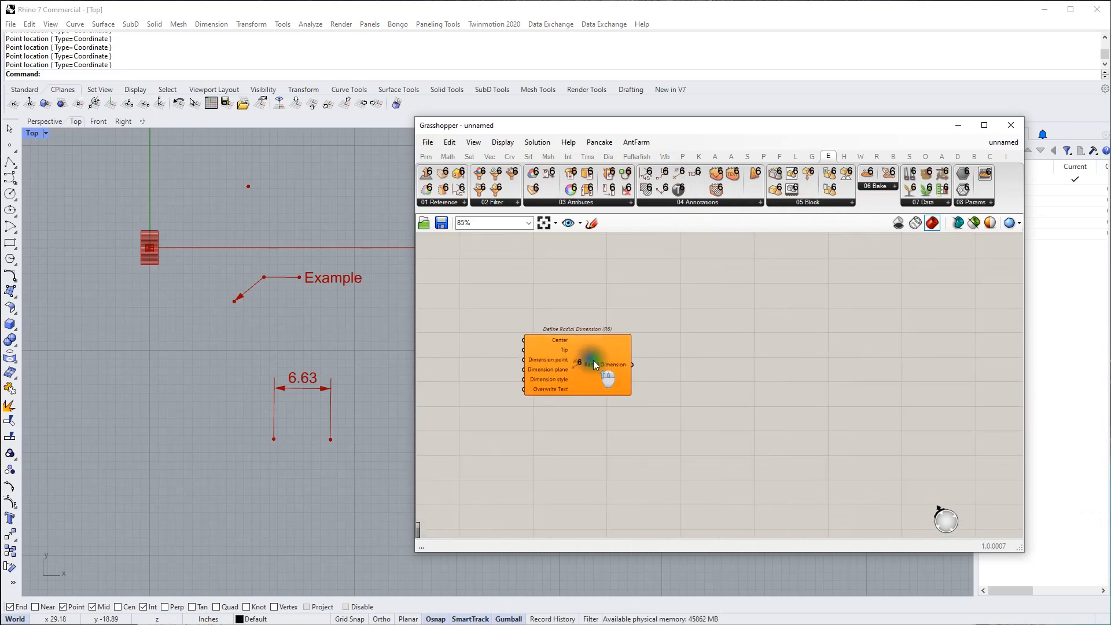
{"action": "scroll", "coordinate": [625, 363], "scroll_direction": "up", "scroll_amount": 1}
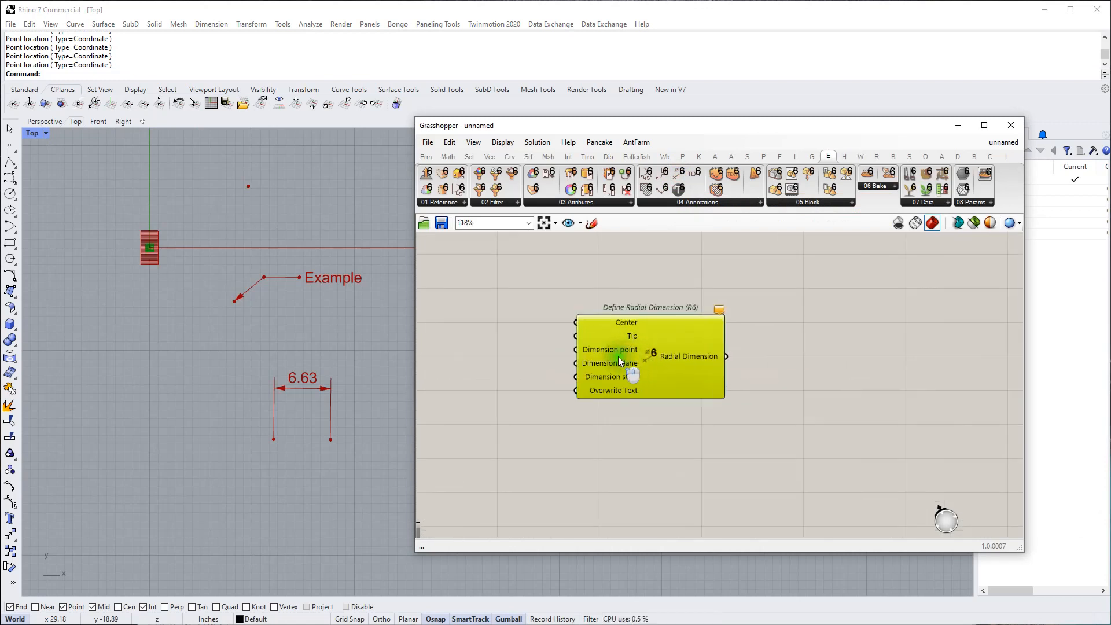
{"action": "scroll", "coordinate": [625, 352], "scroll_direction": "down", "scroll_amount": 1}
{"action": "right_click_drag", "start_coordinate": [626, 332], "coordinate": [620, 332]}
{"action": "mouse_move", "coordinate": [627, 351]}
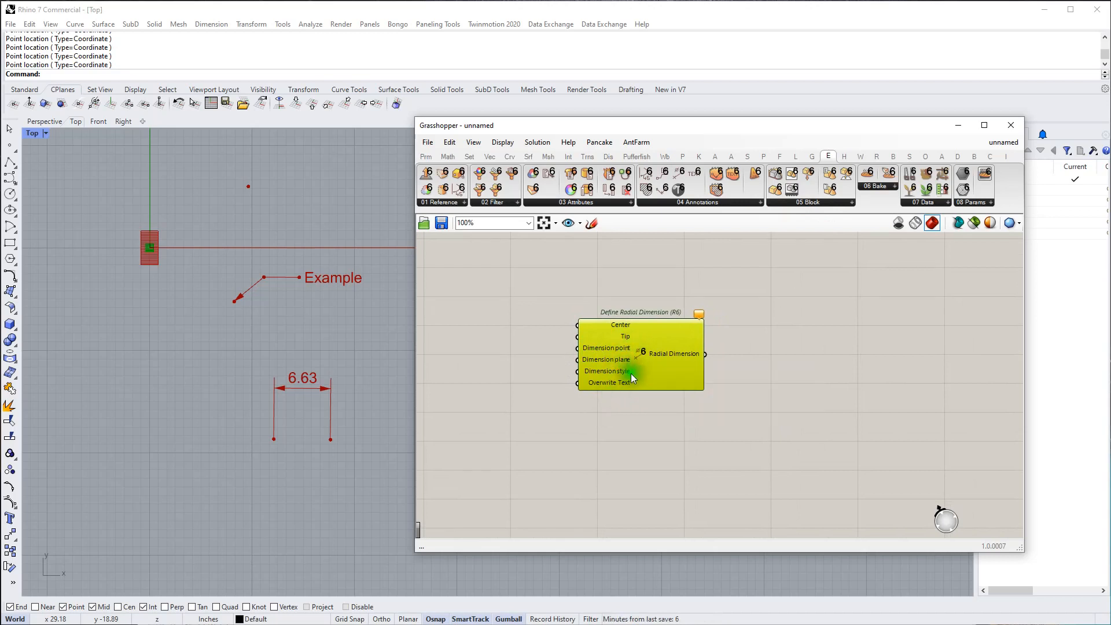
Copy the linear dimension's Inch Decimal panel beside Define Radial Dimension and connect it to the Dimension style input
{"action": "scroll", "coordinate": [628, 368], "scroll_direction": "down", "scroll_amount": 3}
{"action": "right_click_drag", "start_coordinate": [635, 340], "coordinate": [629, 466]}
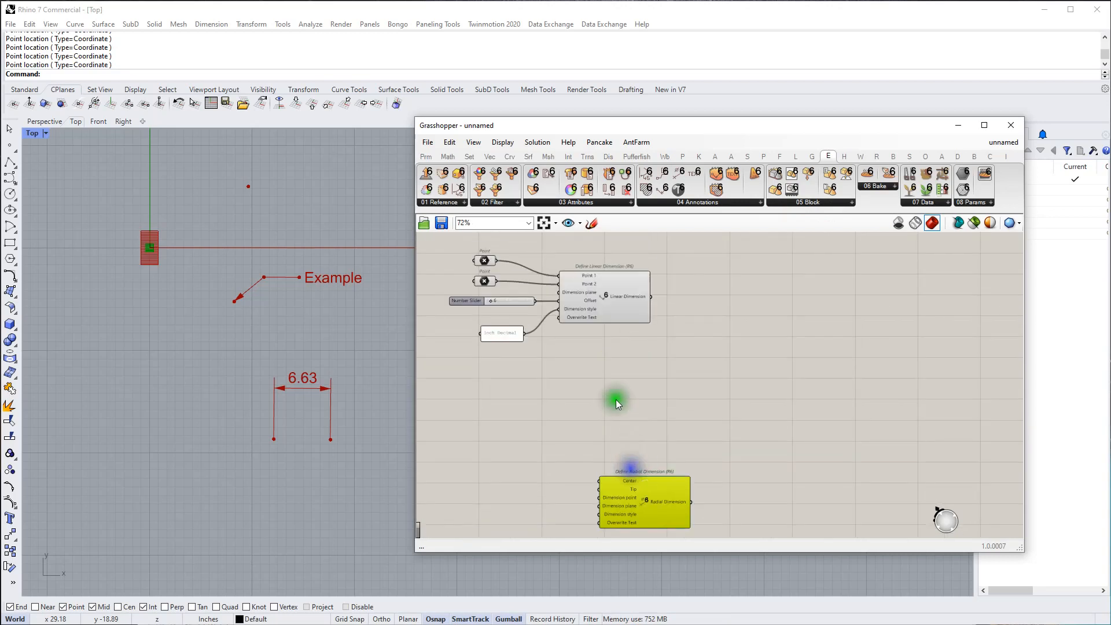
{"action": "left_click_drag", "start_coordinate": [501, 328], "coordinate": [548, 519], "text": "alt"}
{"action": "right_click_drag", "start_coordinate": [570, 514], "coordinate": [553, 411]}
{"action": "scroll", "coordinate": [566, 419], "scroll_direction": "up", "scroll_amount": 2}
{"action": "mouse_move", "coordinate": [588, 412]}
{"action": "left_mouse_down"}
{"action": "mouse_move", "coordinate": [566, 424]}
{"action": "mouse_move", "coordinate": [588, 416]}
{"action": "left_mouse_up"}
{"action": "scroll", "coordinate": [599, 379], "scroll_direction": "down", "scroll_amount": 2}
{"action": "scroll", "coordinate": [575, 359], "scroll_direction": "down", "scroll_amount": 2}
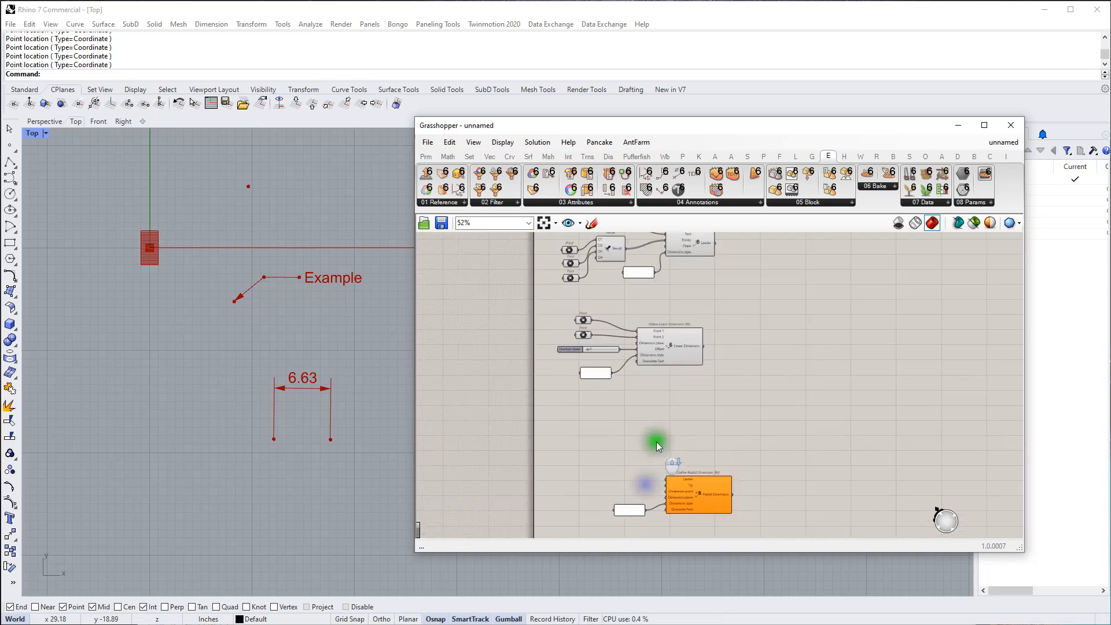
Copy the leader's three Point parameters and place the copies beside Define Radial Dimension
{"action": "left_click_drag", "start_coordinate": [543, 257], "coordinate": [553, 423]}
{"action": "scroll", "coordinate": [632, 372], "scroll_direction": "up", "scroll_amount": 2}
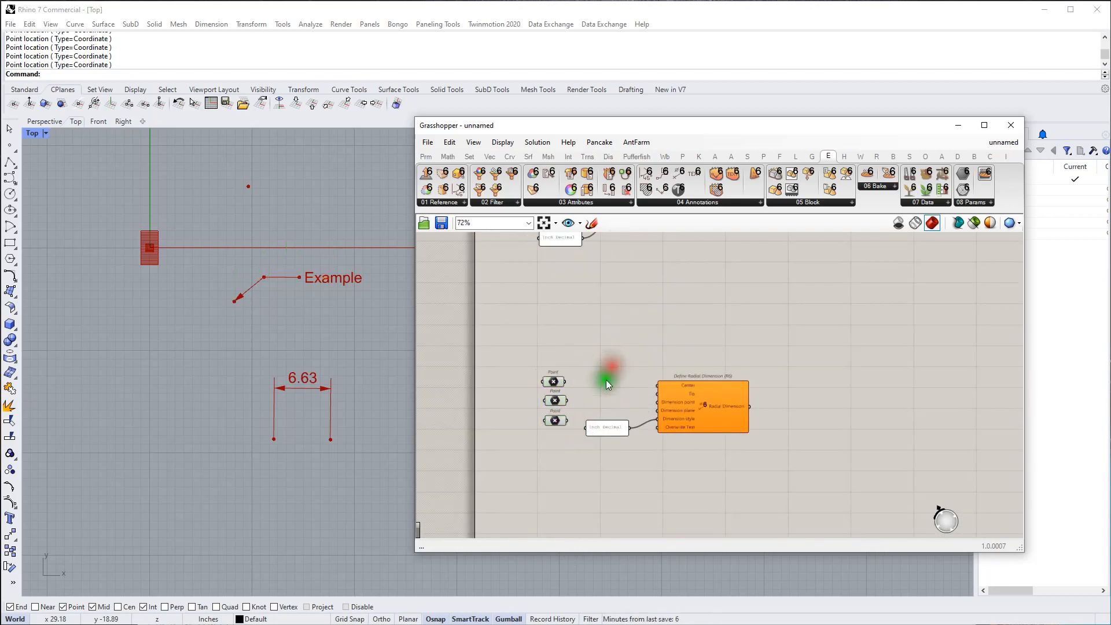
{"action": "scroll", "coordinate": [596, 391], "scroll_direction": "up", "scroll_amount": 2}
{"action": "scroll", "coordinate": [613, 373], "scroll_direction": "down", "scroll_amount": 1}
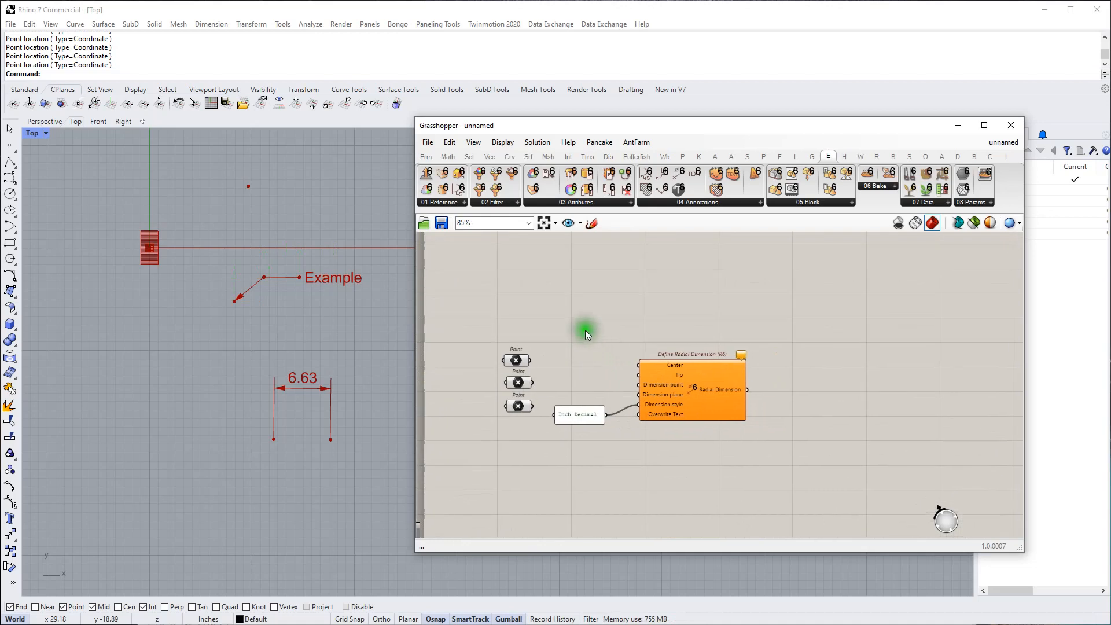
Assign a new point to each of the upper two copied Point parameters, picked below the linear dimension in the Top view
{"action": "left_click_drag", "start_coordinate": [526, 359], "coordinate": [522, 331]}
{"action": "right_click", "coordinate": [511, 332]}
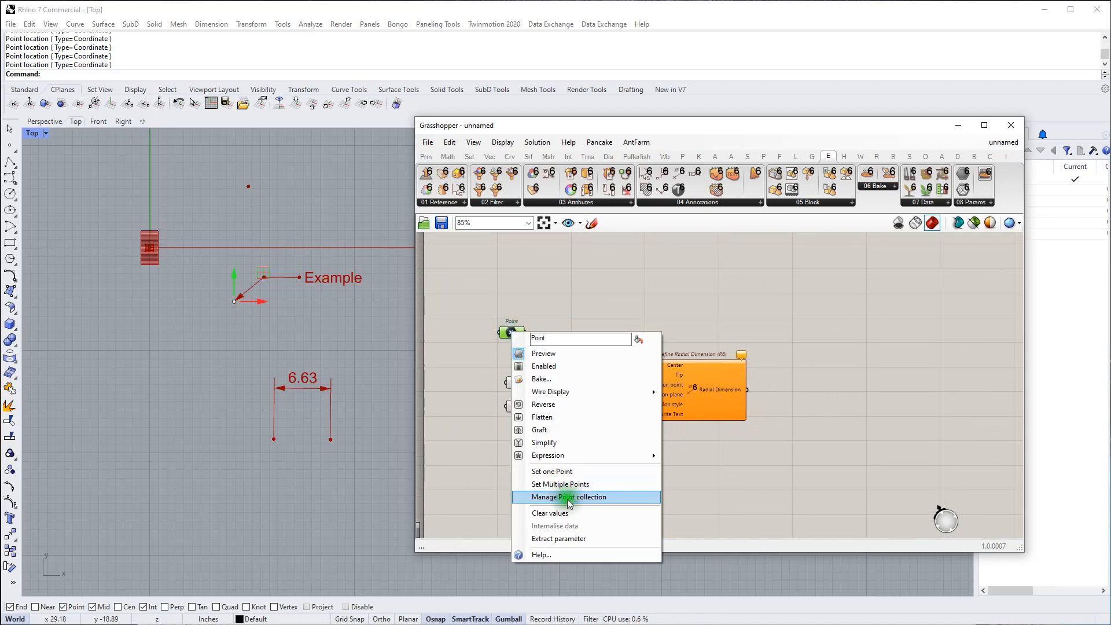
{"action": "left_click", "coordinate": [572, 472]}
{"action": "left_click", "coordinate": [231, 549]}
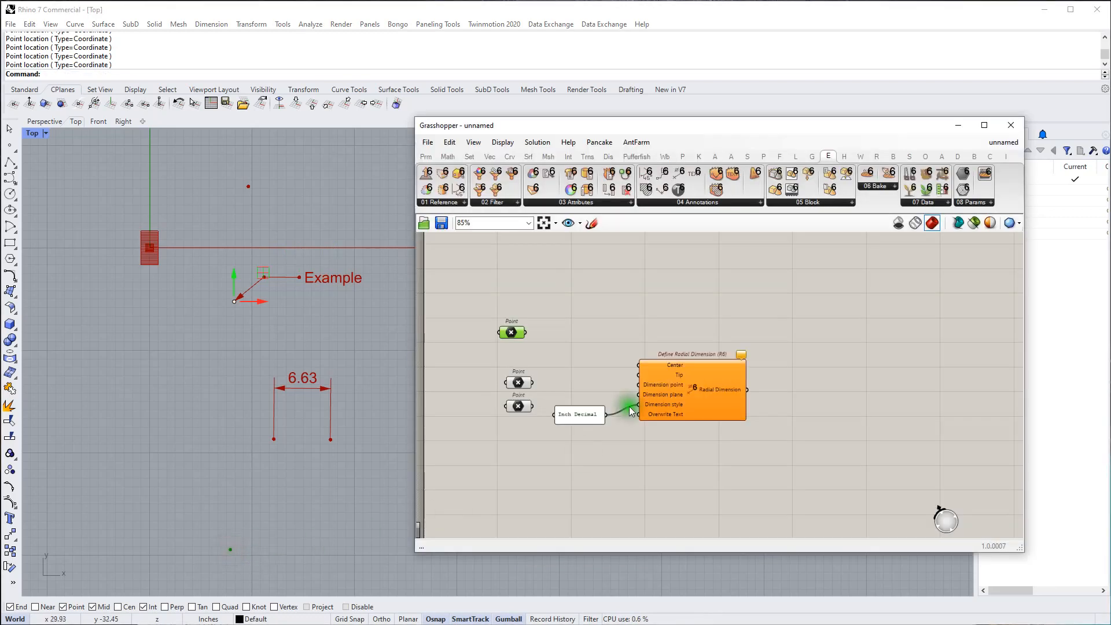
{"action": "right_click", "coordinate": [517, 382]}
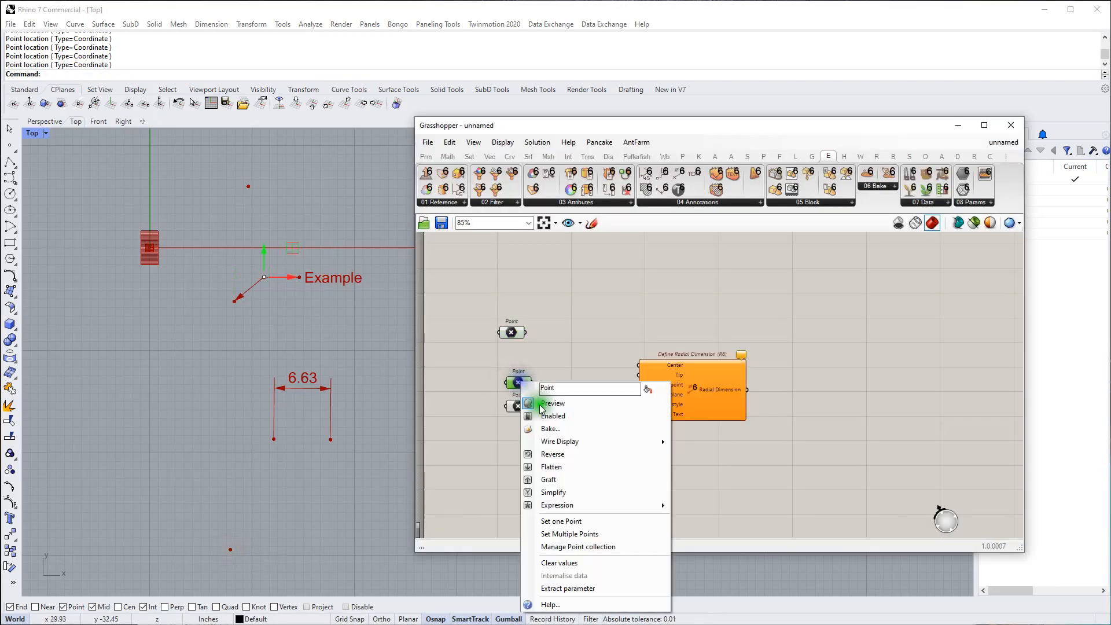
{"action": "left_click", "coordinate": [571, 519]}
{"action": "left_click", "coordinate": [296, 498]}
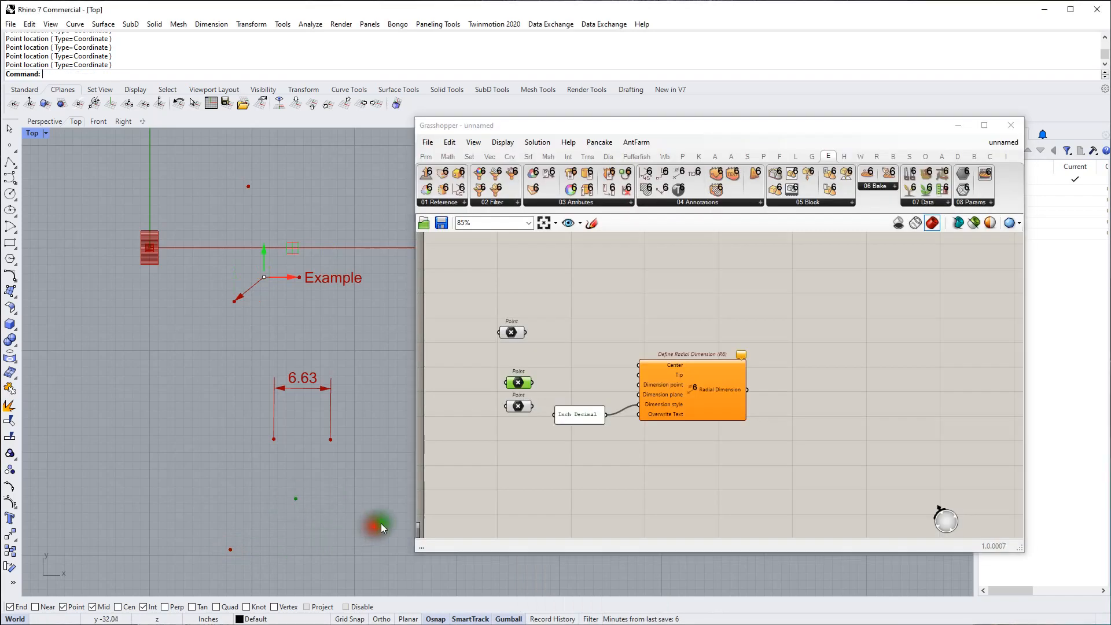
Shift the two reassigned Point parameters aside and connect them to Point A and Point B of a new Distance component
{"action": "left_click_drag", "start_coordinate": [516, 381], "coordinate": [501, 377]}
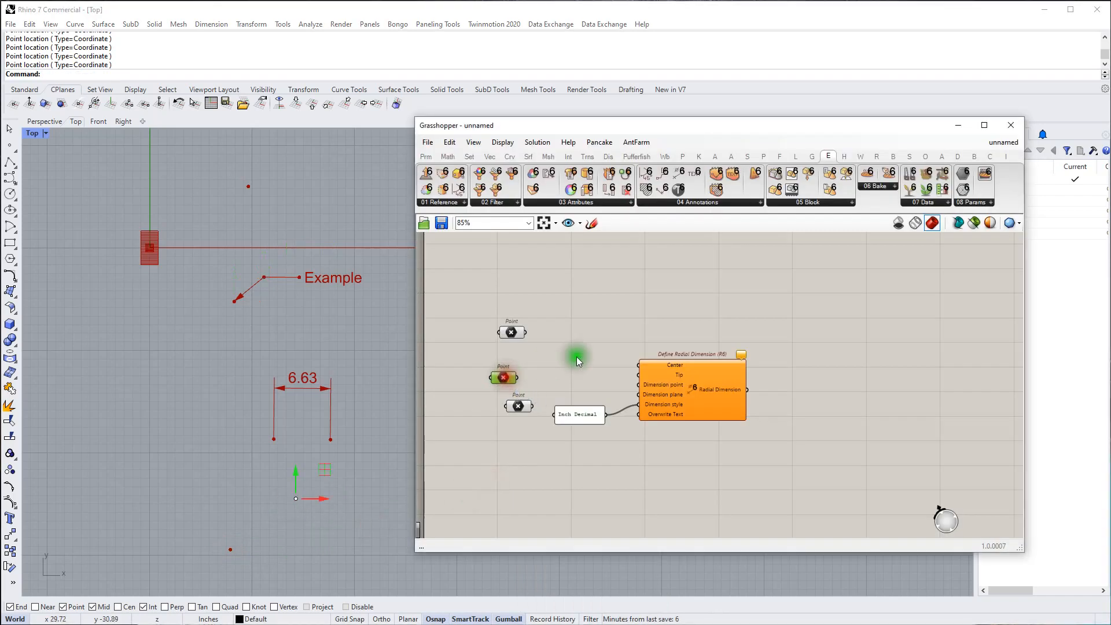
{"action": "left_click_drag", "start_coordinate": [522, 341], "coordinate": [512, 339]}
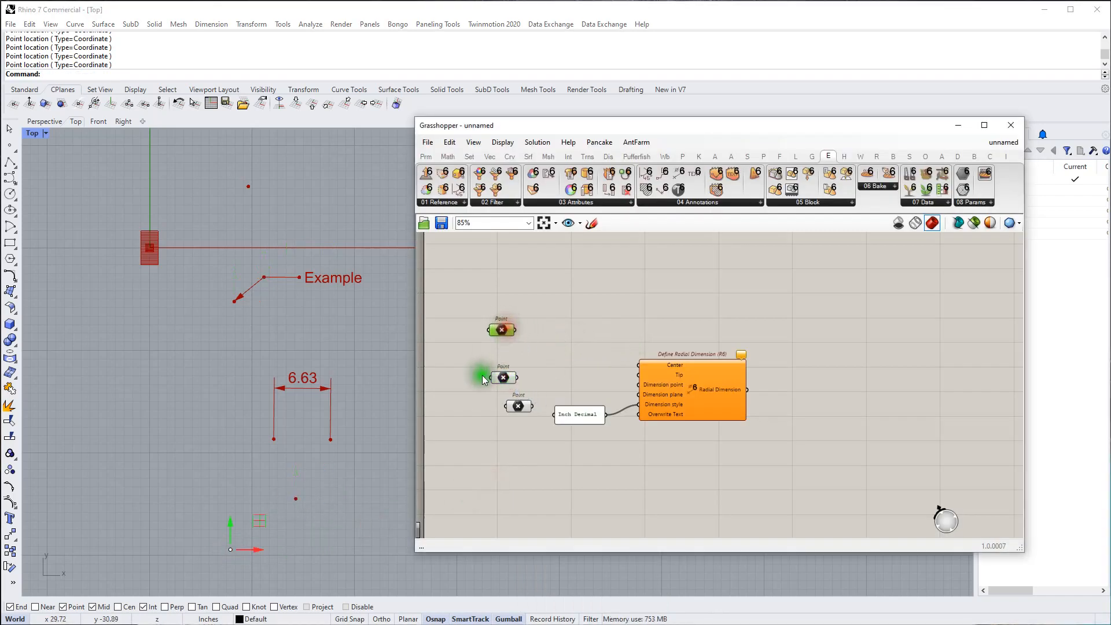
{"action": "left_click_drag", "start_coordinate": [507, 381], "coordinate": [505, 371]}
{"action": "double_click", "coordinate": [602, 349]}
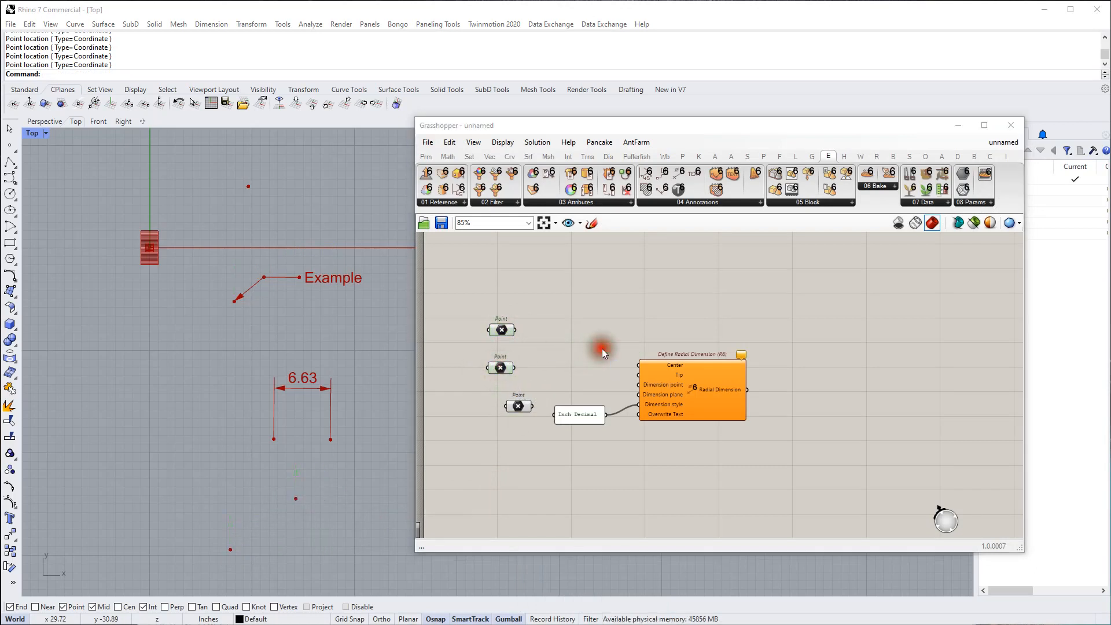
{"action": "type", "text": "dist"}
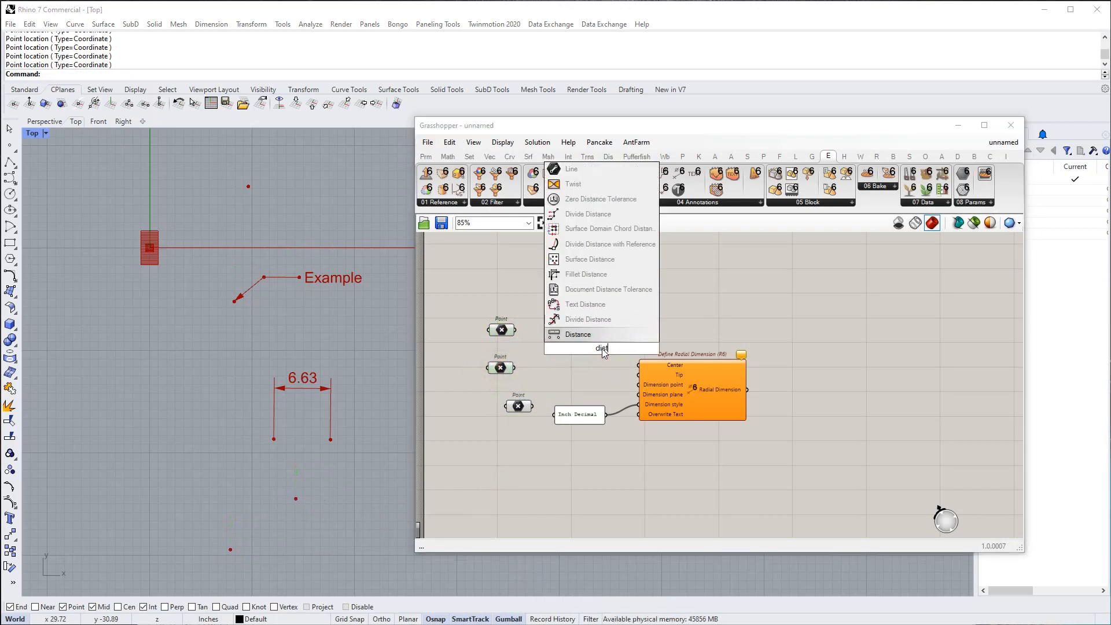
{"action": "key", "text": "Return"}
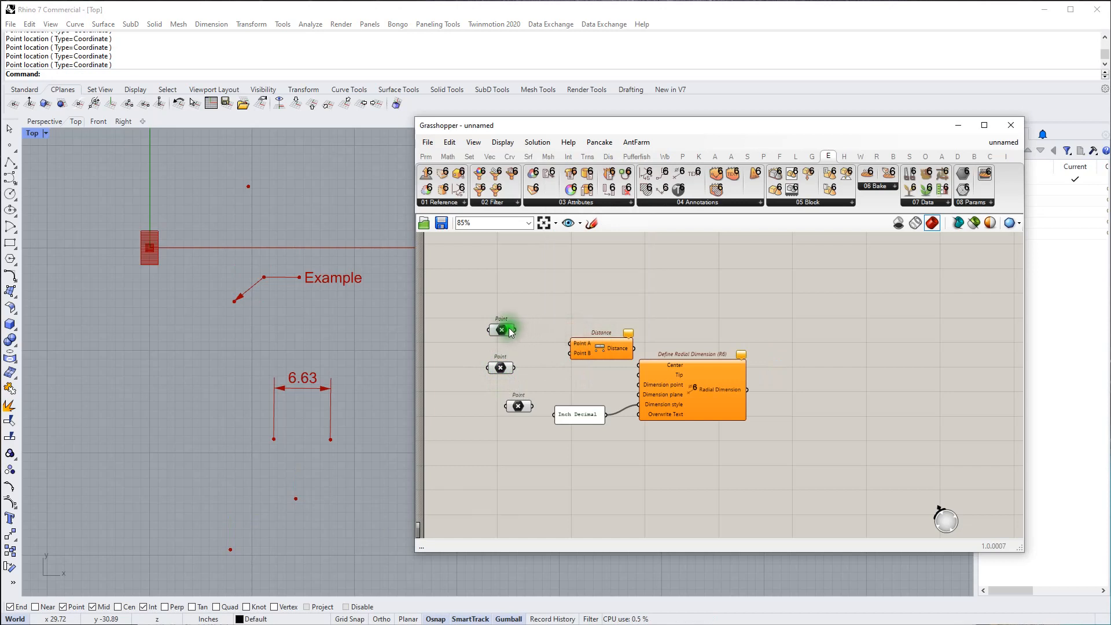
{"action": "left_click_drag", "start_coordinate": [510, 331], "coordinate": [550, 353]}
Add a Circle component and connect the Distance output to its Radius and the first point to its Plane
{"action": "left_click", "coordinate": [633, 312]}
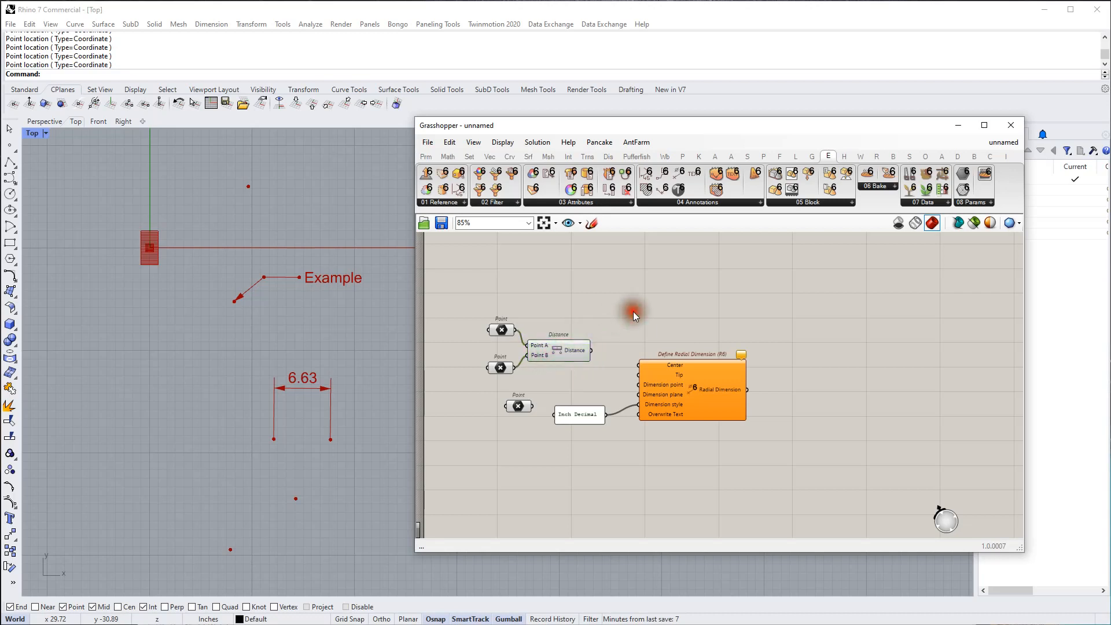
{"action": "double_click", "coordinate": [633, 311]}
{"action": "type", "text": "ci"}
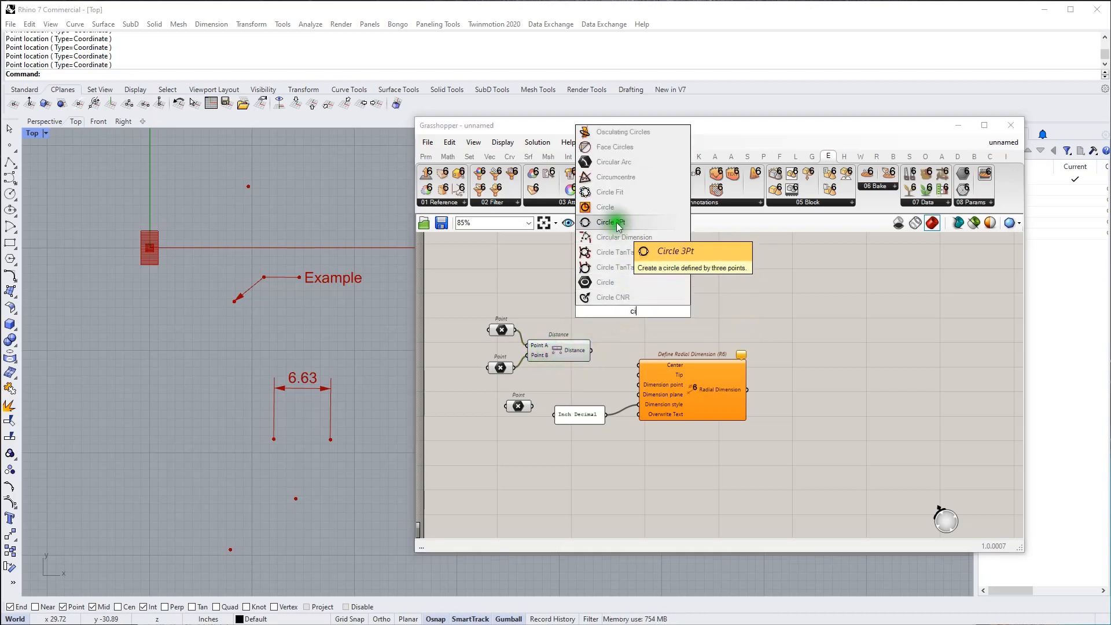
{"action": "type", "text": "rc"}
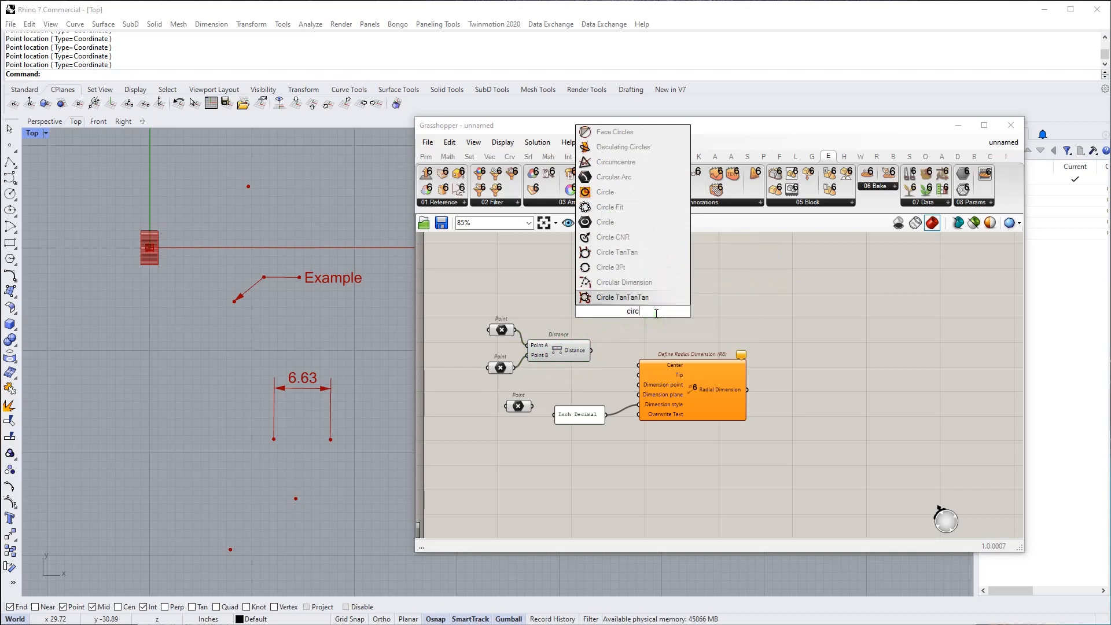
{"action": "type", "text": "ke"}
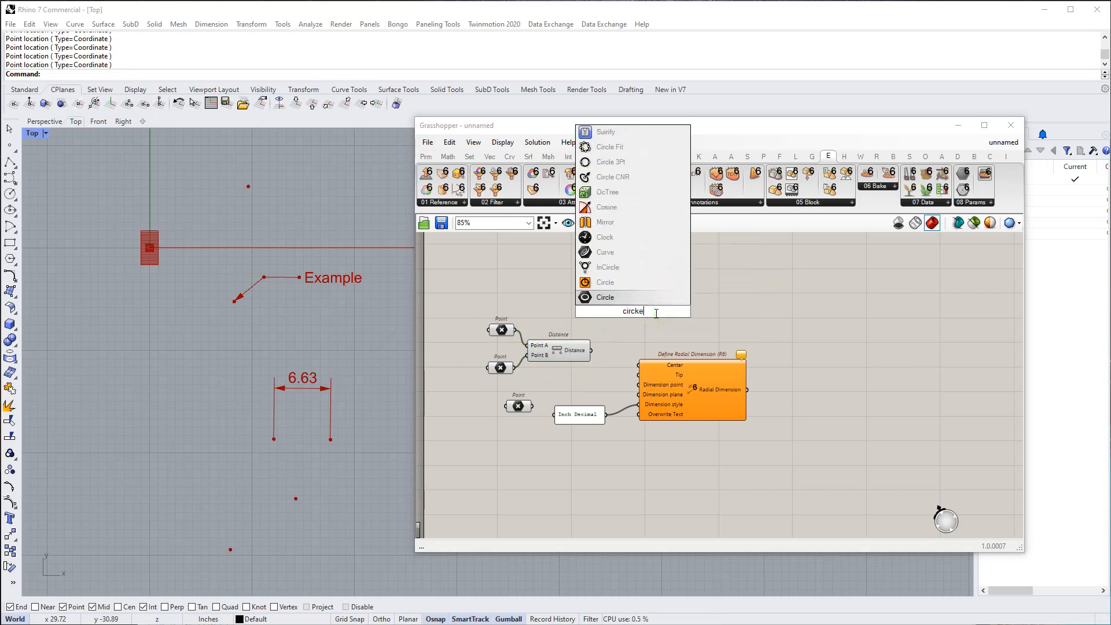
{"action": "left_click", "coordinate": [626, 281]}
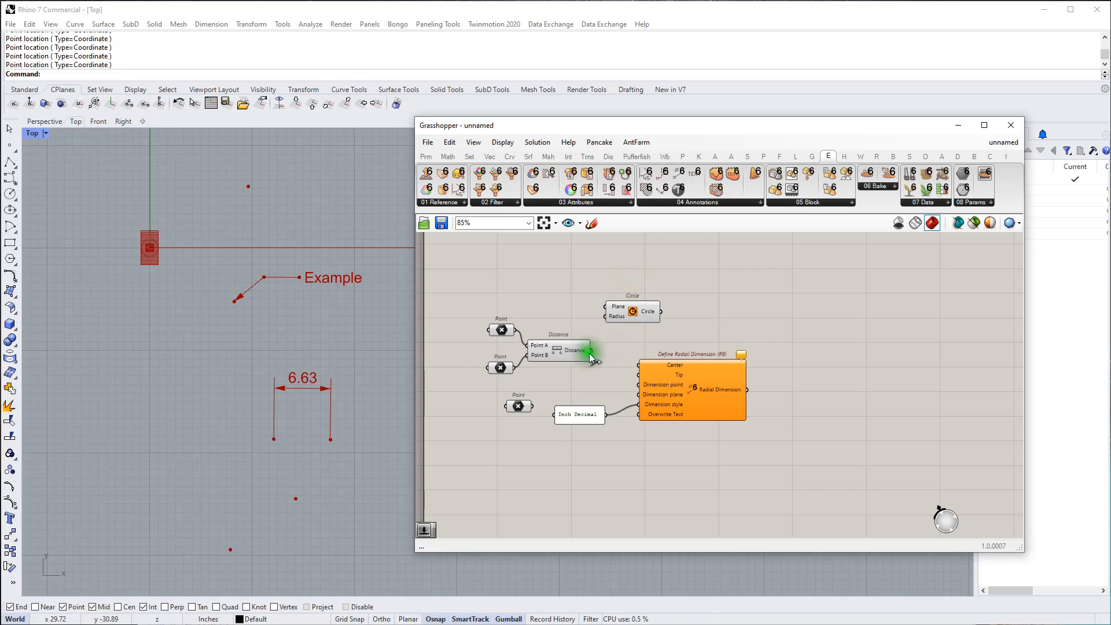
{"action": "left_click_drag", "start_coordinate": [608, 317], "coordinate": [607, 317]}
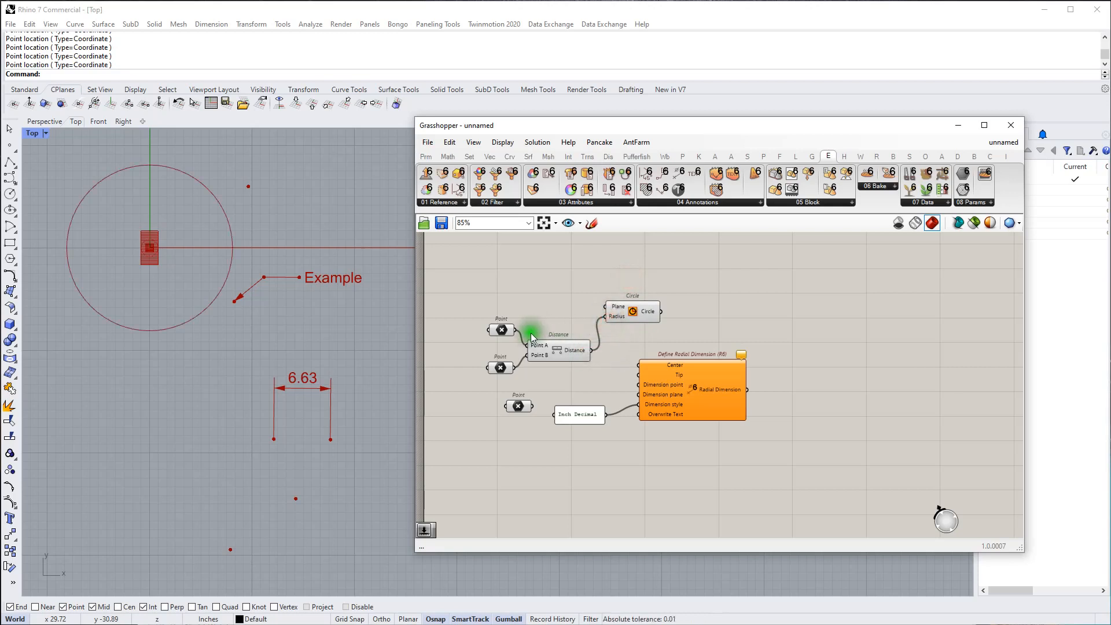
{"action": "left_click_drag", "start_coordinate": [514, 329], "coordinate": [605, 307]}
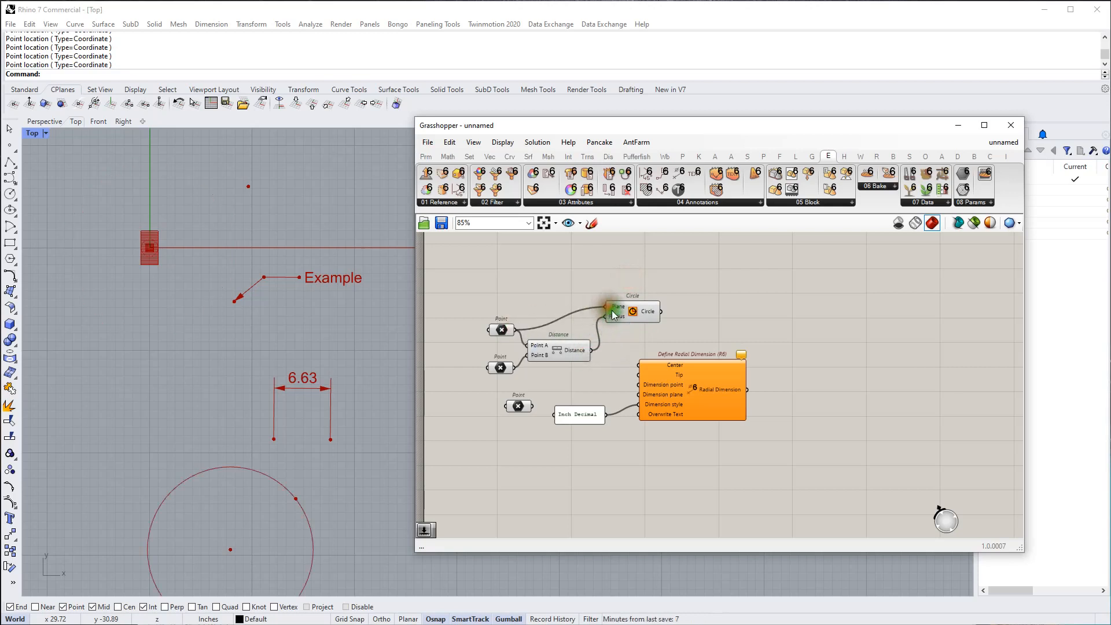
{"action": "scroll", "coordinate": [237, 377], "scroll_direction": "down", "scroll_amount": 3}
{"action": "scroll", "coordinate": [220, 495], "scroll_direction": "up", "scroll_amount": 5}
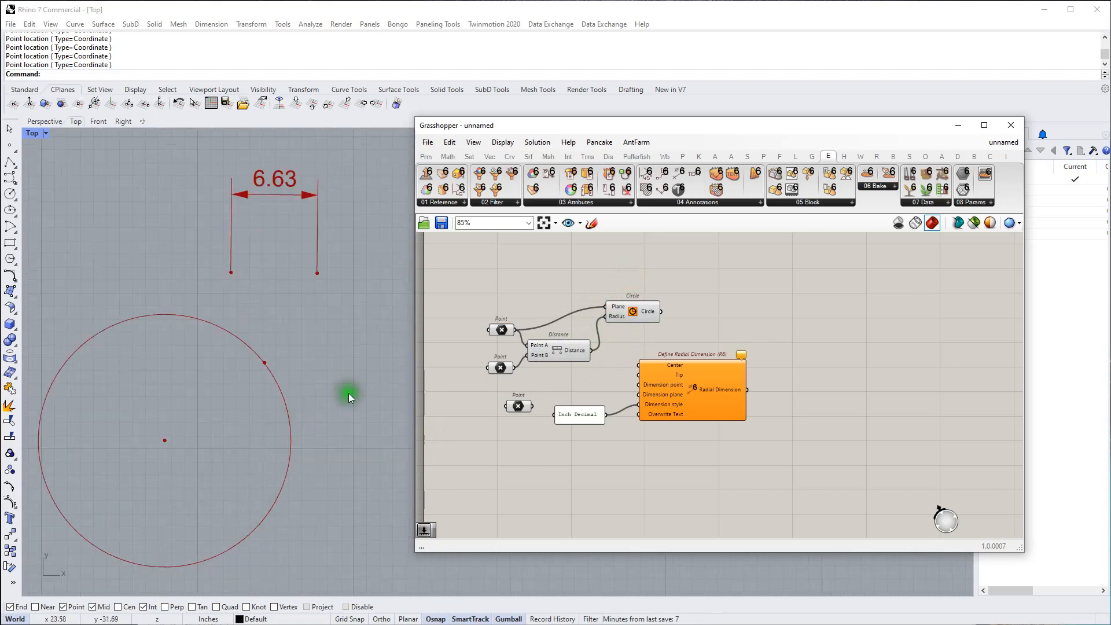
Connect the first point to the Center input of Define Radial Dimension, moving that component and its Inch Decimal panel farther from the points
{"action": "right_click_drag", "start_coordinate": [454, 395], "coordinate": [451, 376]}
{"action": "left_click_drag", "start_coordinate": [702, 376], "coordinate": [748, 379]}
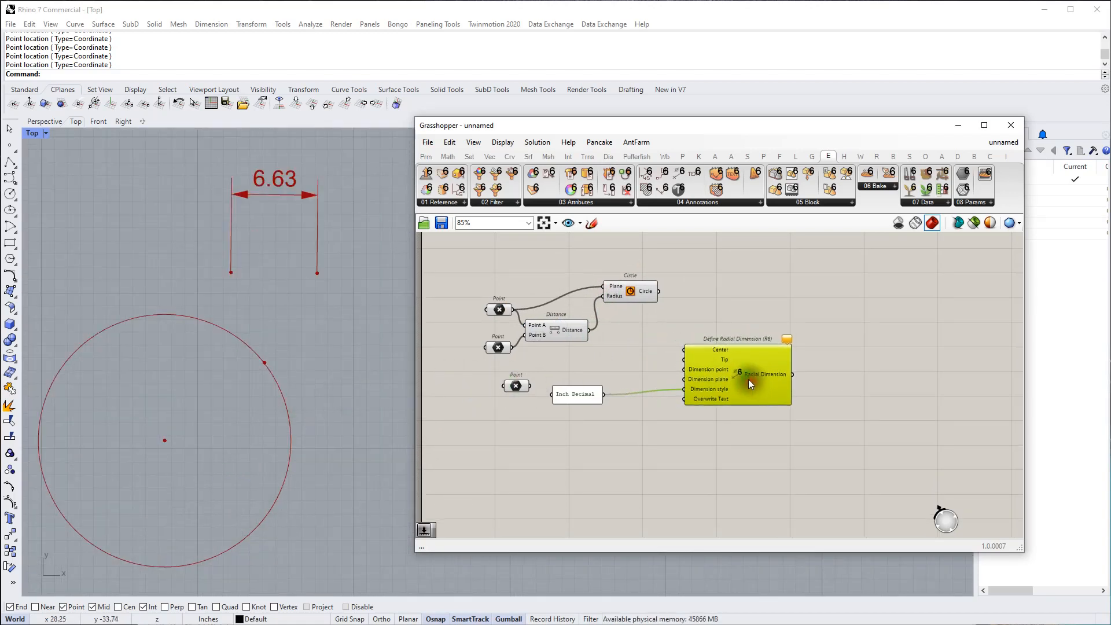
{"action": "left_click_drag", "start_coordinate": [564, 324], "coordinate": [684, 349]}
{"action": "left_click_drag", "start_coordinate": [725, 380], "coordinate": [745, 356]}
{"action": "left_click_drag", "start_coordinate": [578, 398], "coordinate": [669, 399]}
Add a Point On Curve component, feed it the Circle output, and connect its point to the Tip input of Define Radial Dimension
{"action": "double_click", "coordinate": [595, 365]}
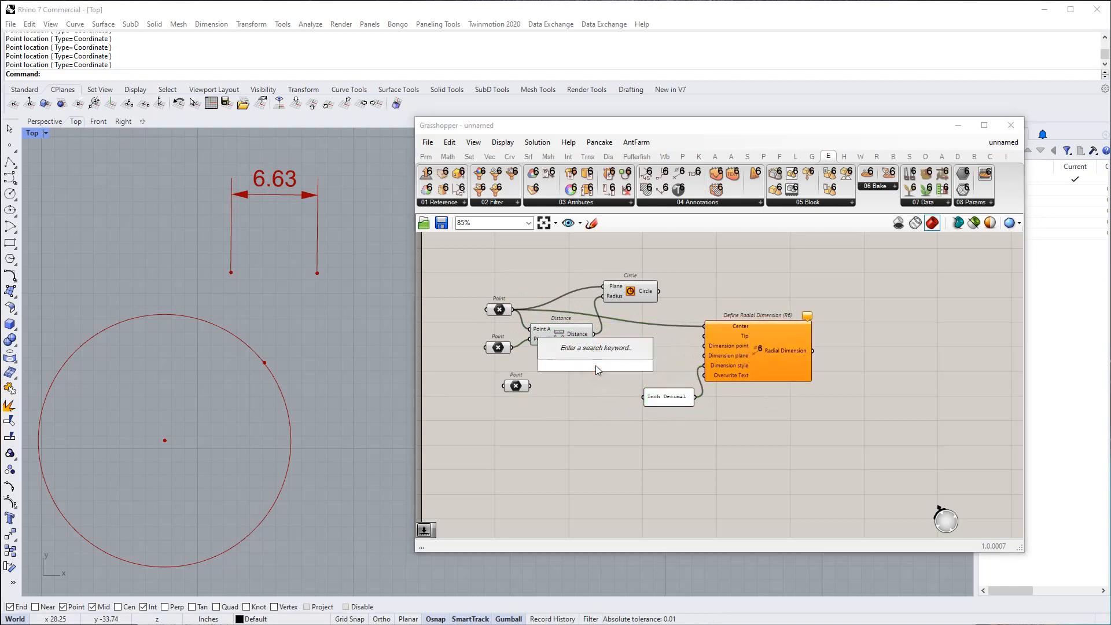
{"action": "type", "text": "point on"}
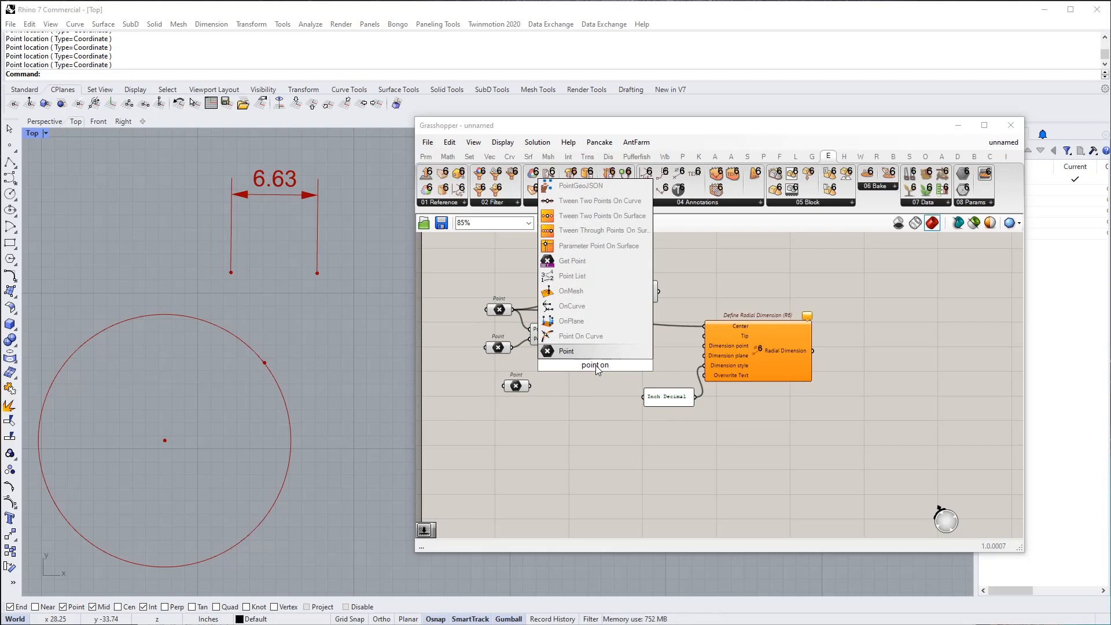
{"action": "left_click", "coordinate": [583, 336]}
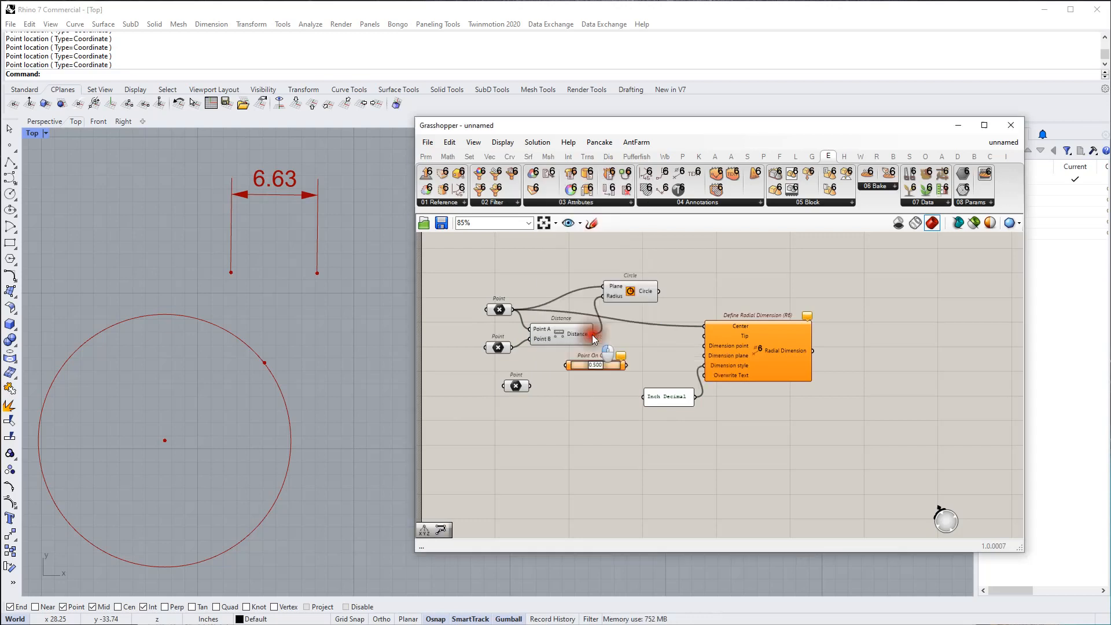
{"action": "left_click_drag", "start_coordinate": [630, 324], "coordinate": [711, 345]}
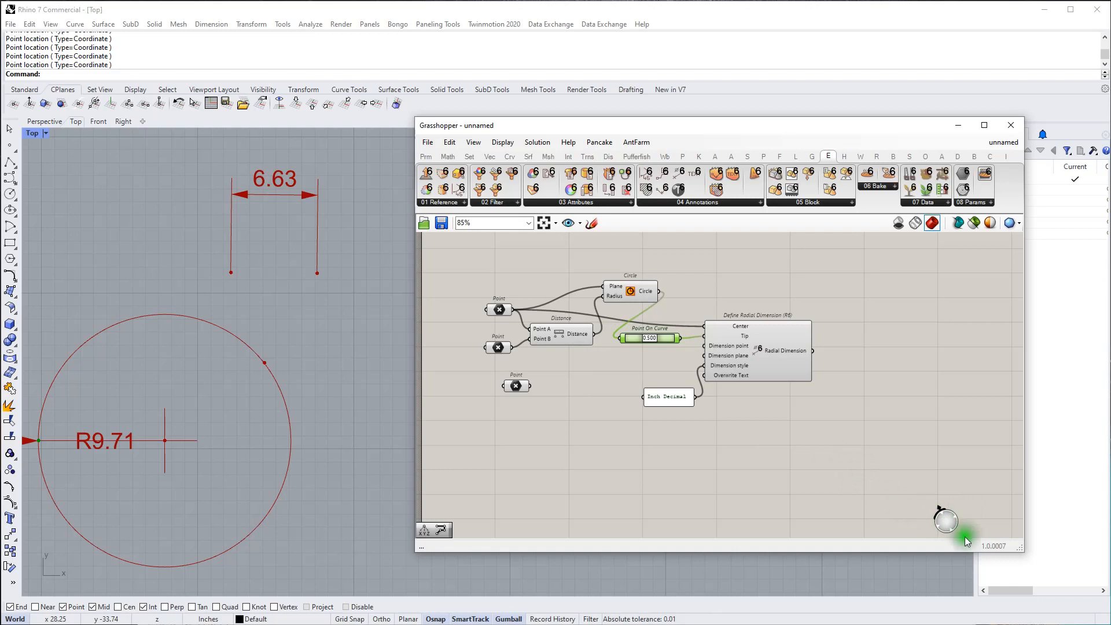
{"action": "left_click", "coordinate": [1050, 543]}
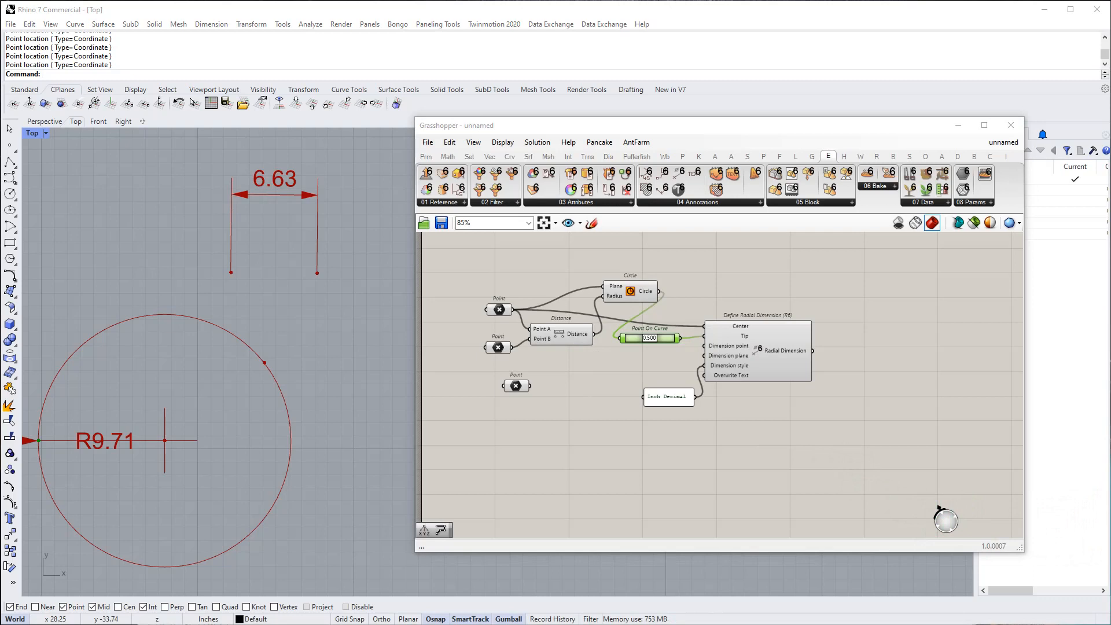
{"action": "left_click", "coordinate": [998, 463]}
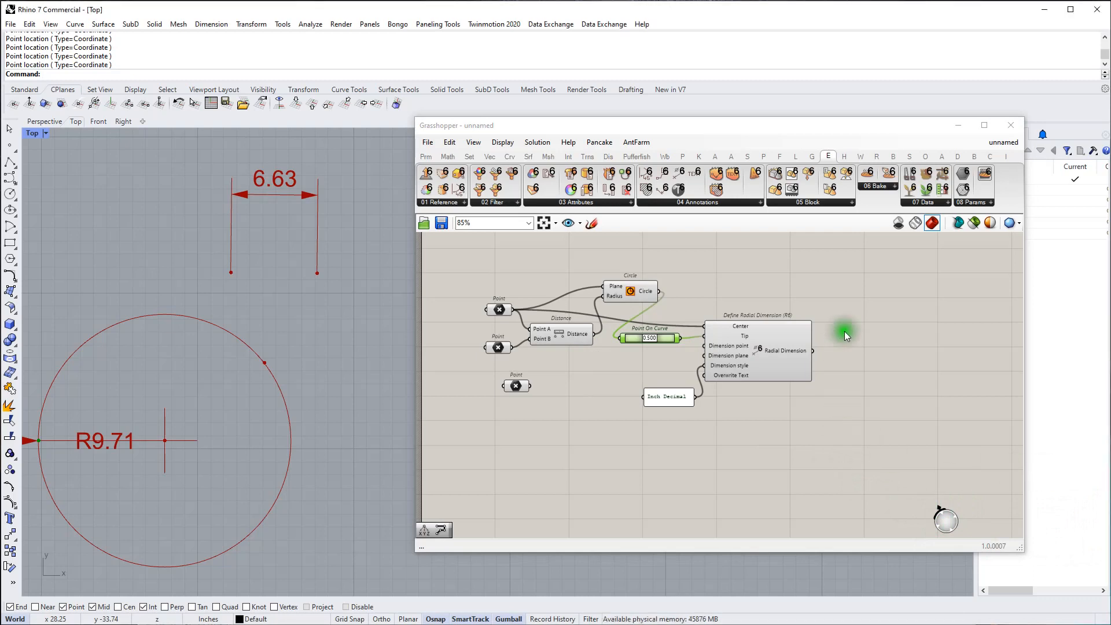
Place a Define Text Dot component in the empty canvas area below the radial dimension definition
{"action": "mouse_move", "coordinate": [724, 173]}
{"action": "left_mouse_down"}
{"action": "mouse_move", "coordinate": [682, 190]}
{"action": "mouse_move", "coordinate": [644, 409]}
{"action": "mouse_move", "coordinate": [595, 488]}
{"action": "mouse_move", "coordinate": [618, 516]}
{"action": "left_mouse_up"}
{"action": "right_click_drag", "start_coordinate": [618, 516], "coordinate": [634, 353]}
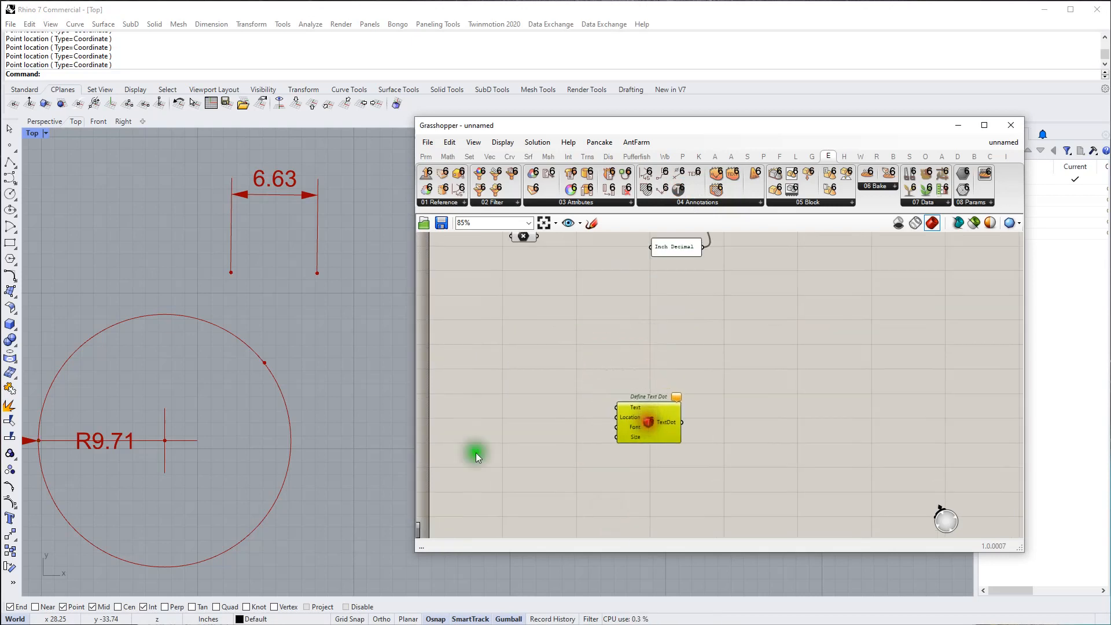
{"action": "scroll", "coordinate": [238, 367], "scroll_direction": "down", "scroll_amount": 10}
{"action": "right_click_drag", "start_coordinate": [235, 452], "coordinate": [228, 250]}
{"action": "scroll", "coordinate": [241, 321], "scroll_direction": "up", "scroll_amount": 6}
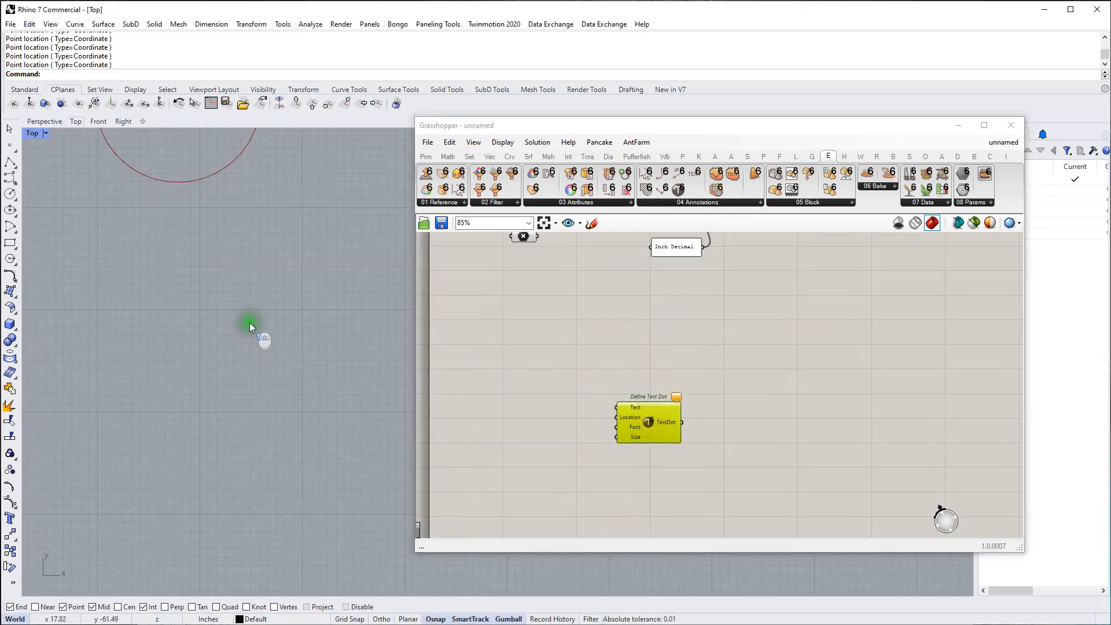
{"action": "right_click_drag", "start_coordinate": [238, 327], "coordinate": [219, 461]}
{"action": "right_click_drag", "start_coordinate": [245, 405], "coordinate": [261, 401]}
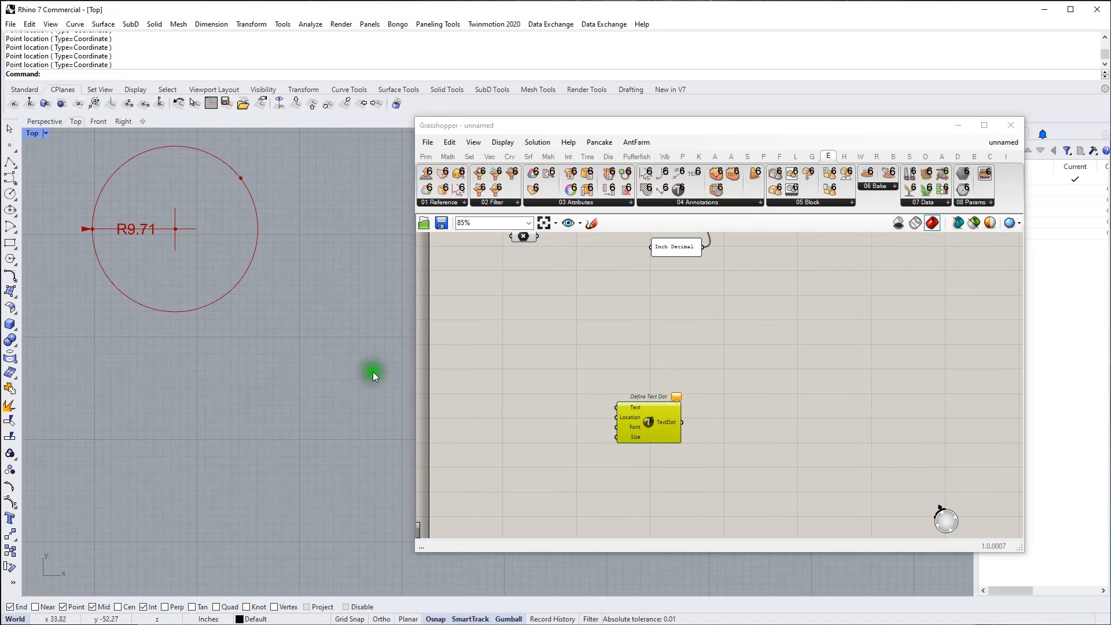
Add a Point parameter connected to the Location input of Define Text Dot and assign it one point picked below the circle
{"action": "left_click", "coordinate": [509, 412]}
{"action": "double_click", "coordinate": [509, 412]}
{"action": "type", "text": "poin"}
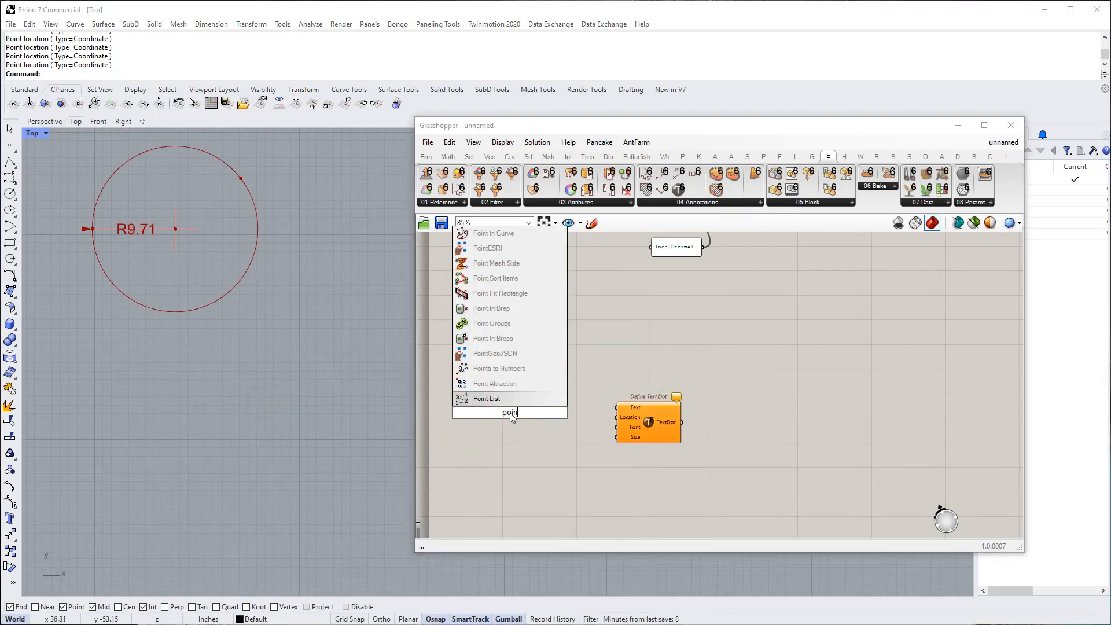
{"action": "type", "text": "t"}
{"action": "left_click", "coordinate": [533, 399]}
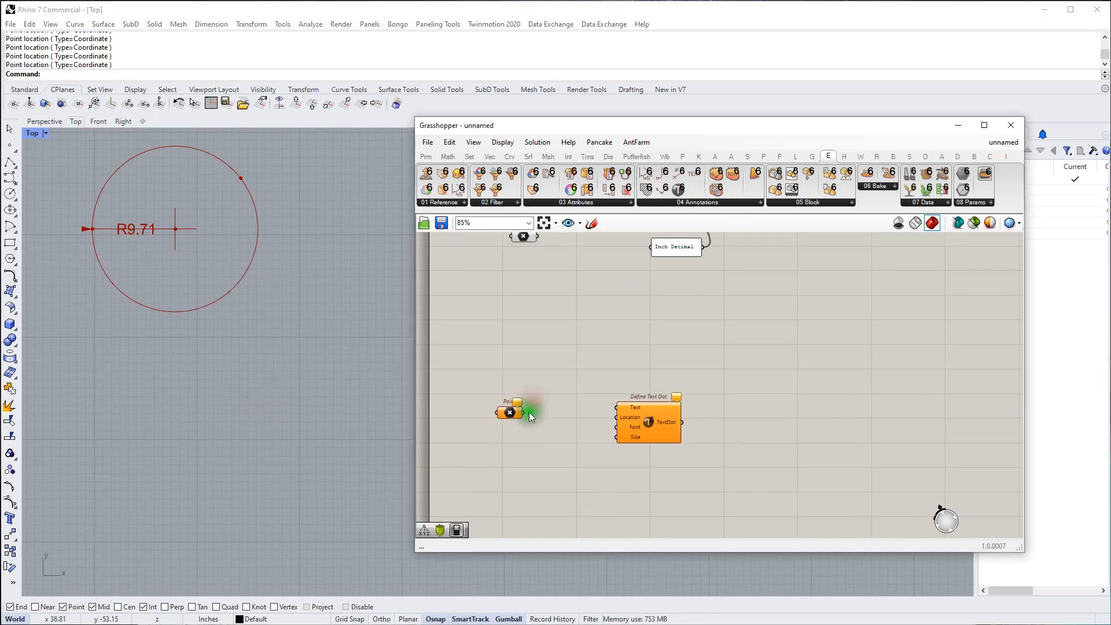
{"action": "left_click_drag", "start_coordinate": [527, 412], "coordinate": [616, 418]}
{"action": "right_click", "coordinate": [509, 412]}
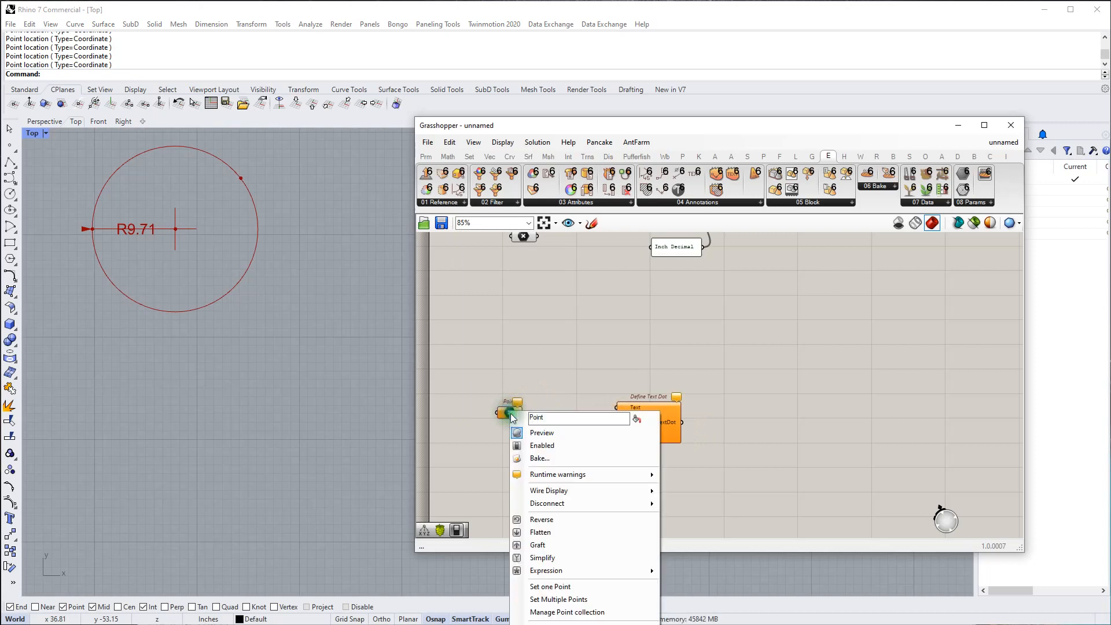
{"action": "left_click", "coordinate": [557, 586]}
{"action": "left_click", "coordinate": [294, 449]}
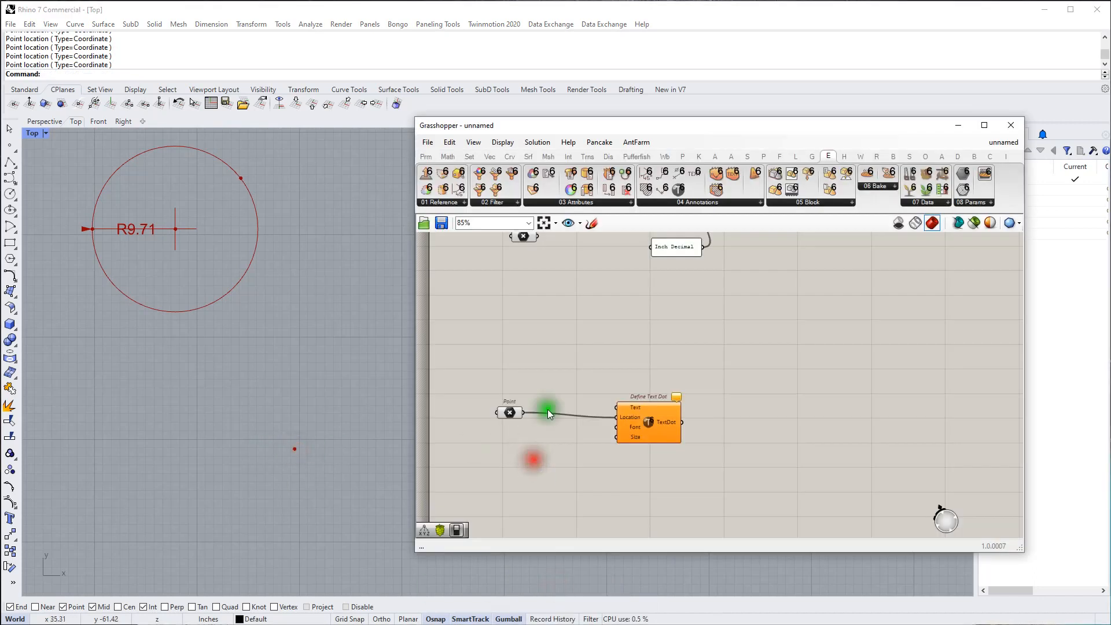
Add a panel containing "TextDot" and connect it to the Text input of Define Text Dot
{"action": "double_click", "coordinate": [528, 384]}
{"action": "type", "text": "//TextDot"}
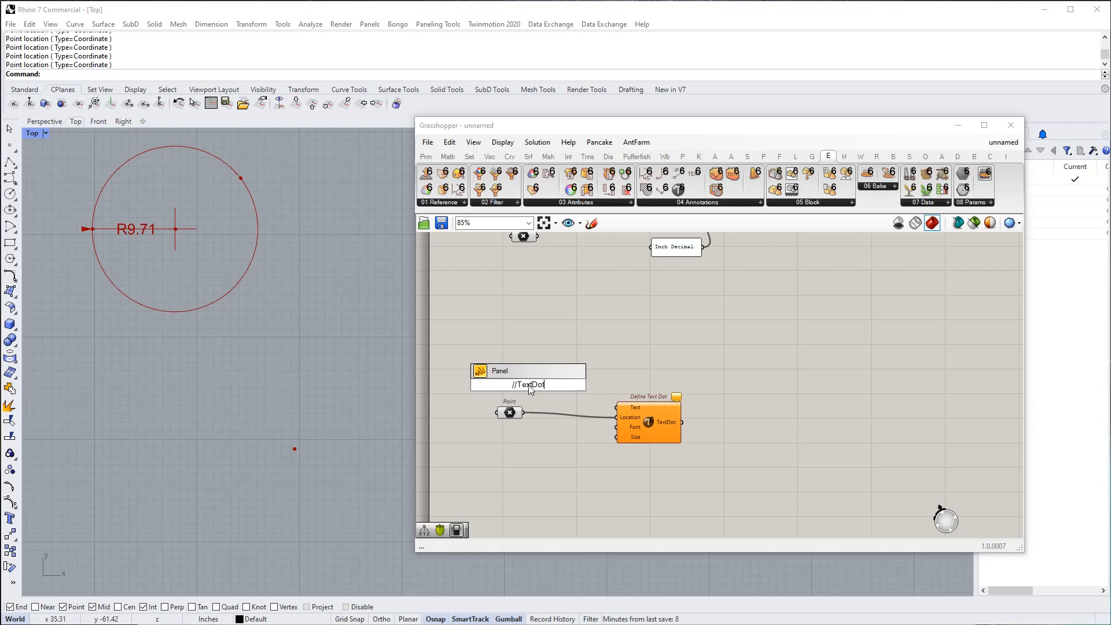
{"action": "key", "text": "Return"}
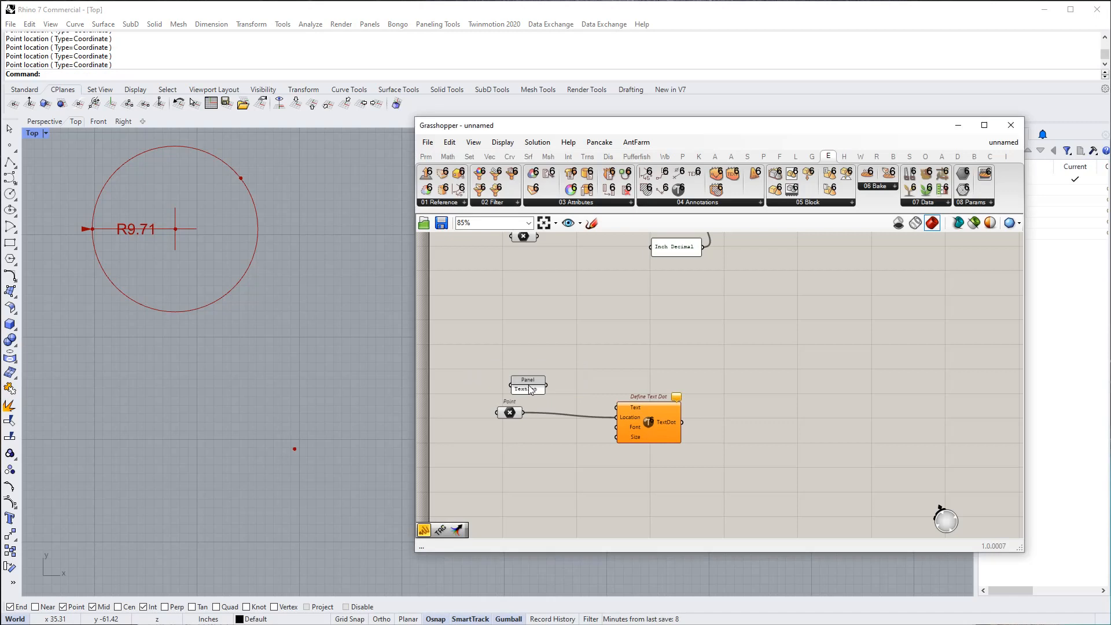
{"action": "left_click", "coordinate": [487, 414]}
{"action": "left_click_drag", "start_coordinate": [545, 385], "coordinate": [618, 407]}
{"action": "right_click_drag", "start_coordinate": [407, 547], "coordinate": [355, 410], "text": "ctrl+shift"}
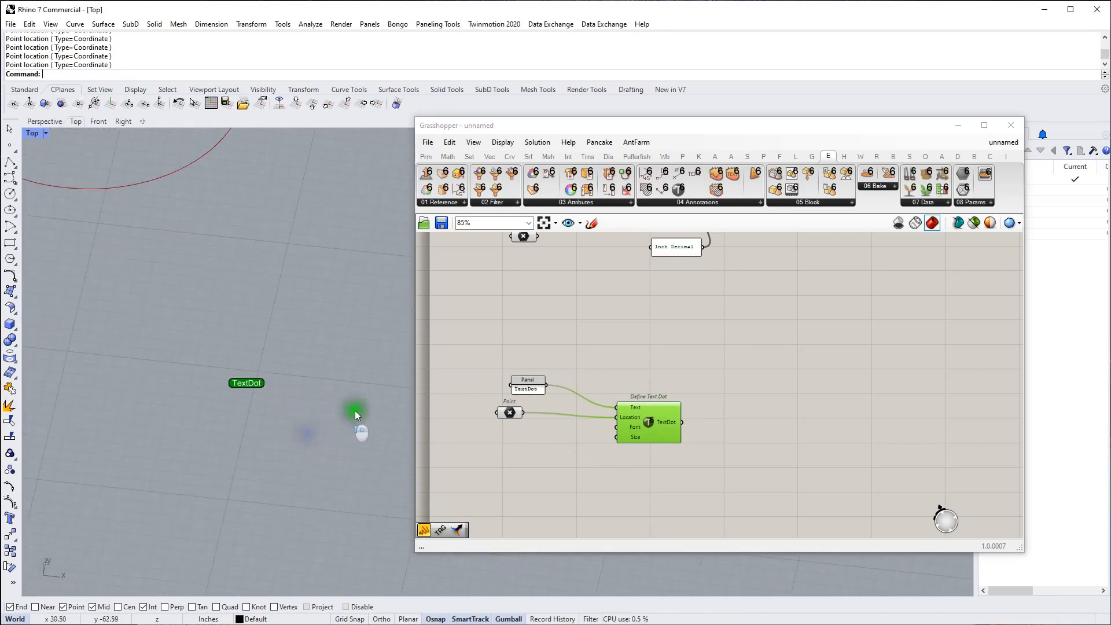
Bake the Define Text Dot result onto Layer 04
{"action": "right_click", "coordinate": [657, 420]}
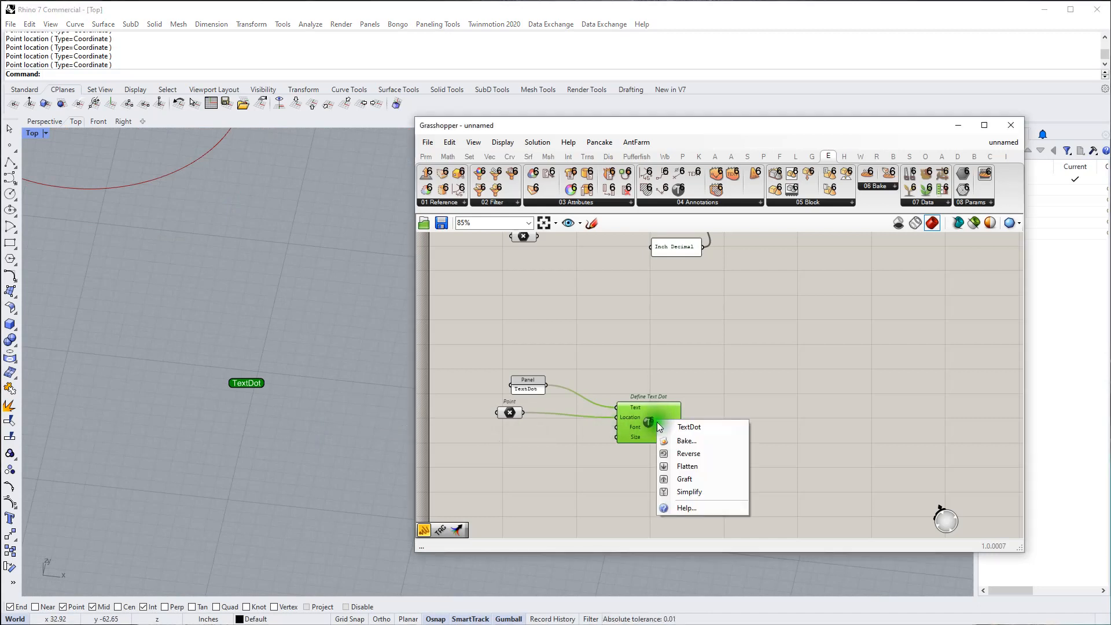
{"action": "left_click_drag", "start_coordinate": [645, 423], "coordinate": [649, 421]}
{"action": "right_click_drag", "start_coordinate": [649, 422], "coordinate": [652, 420]}
{"action": "right_click", "coordinate": [654, 422]}
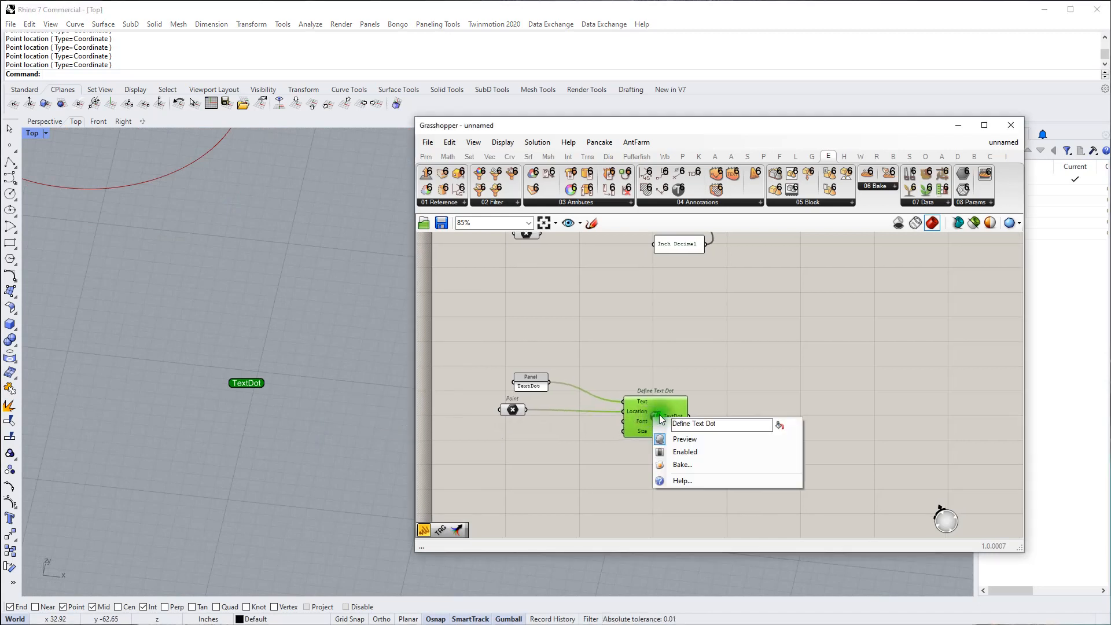
{"action": "left_click", "coordinate": [678, 464]}
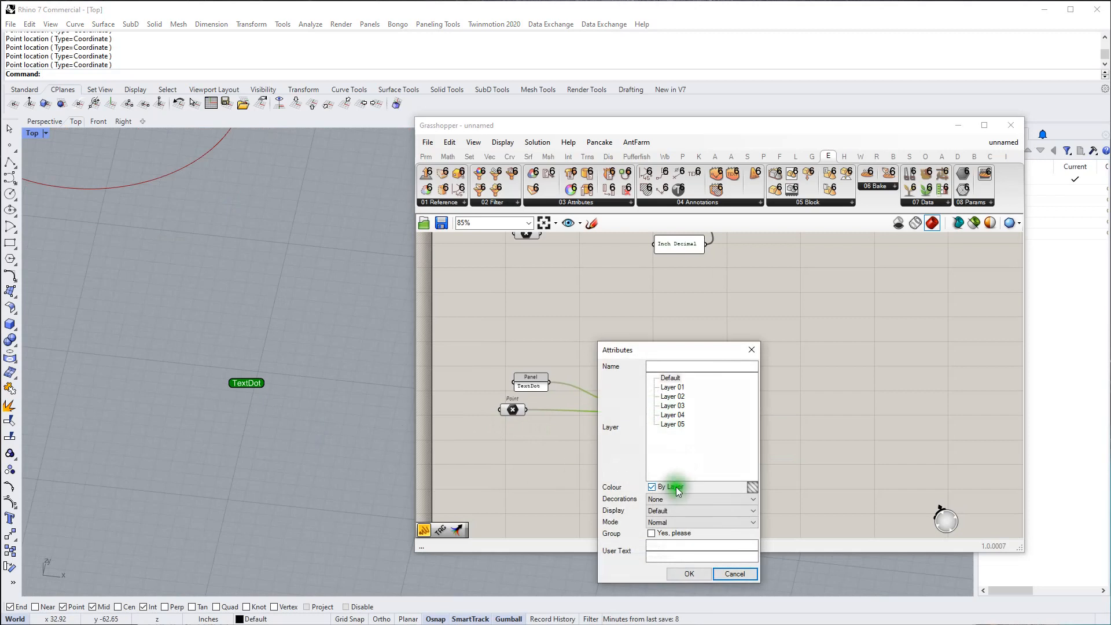
{"action": "left_click", "coordinate": [680, 416]}
{"action": "left_click", "coordinate": [689, 574]}
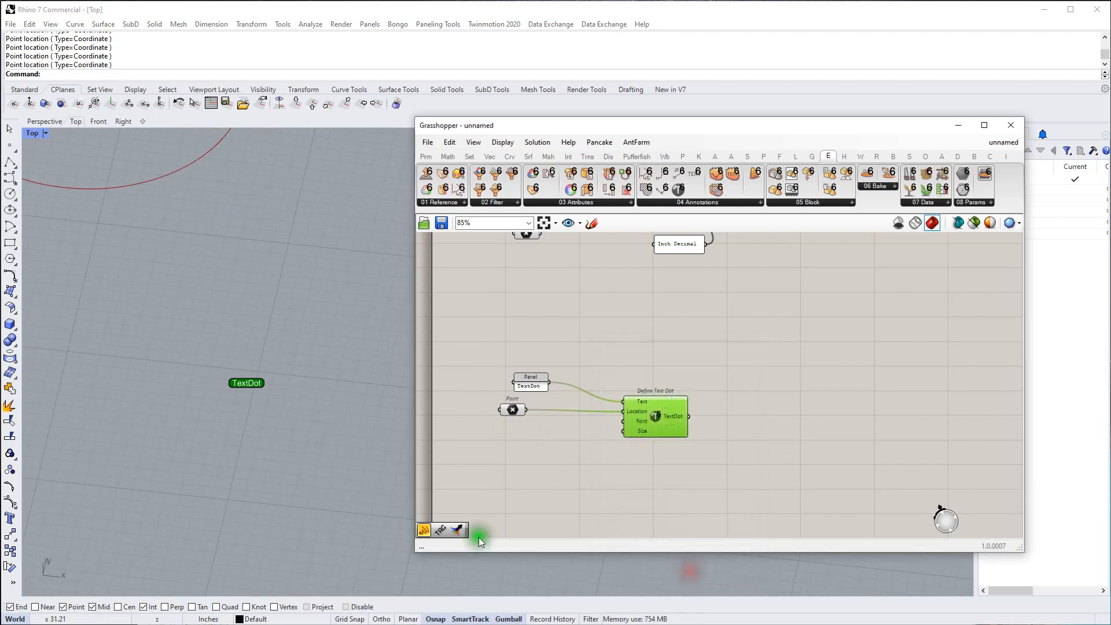
Convert the baked text dot with ConvertDots, using Output=Point and DeleteInput=No
{"action": "left_click", "coordinate": [250, 386]}
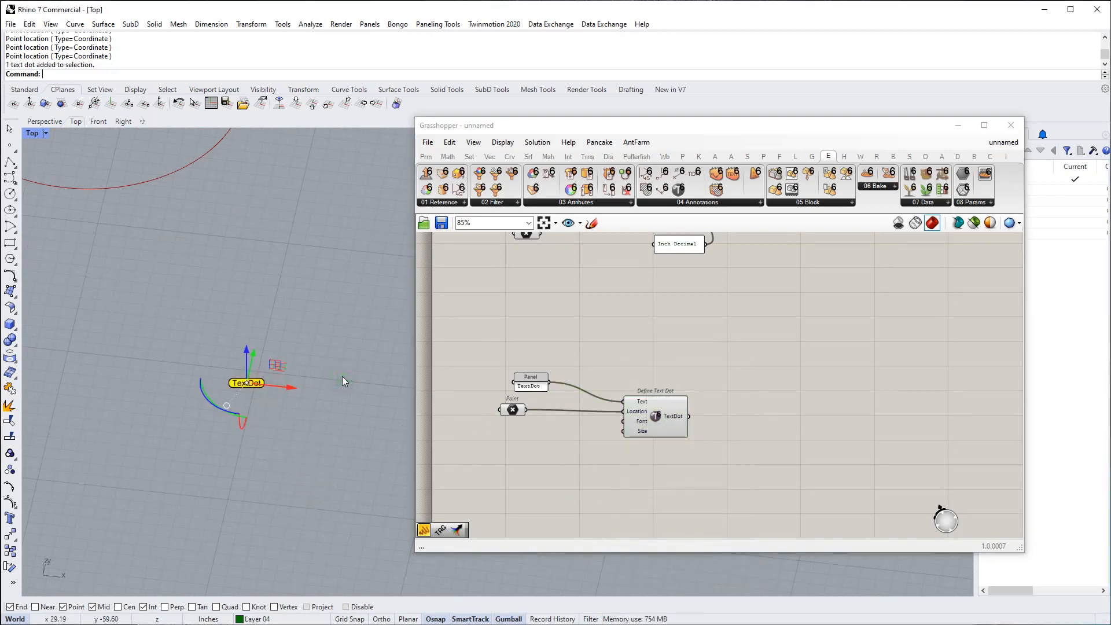
{"action": "type", "text": "Convert"}
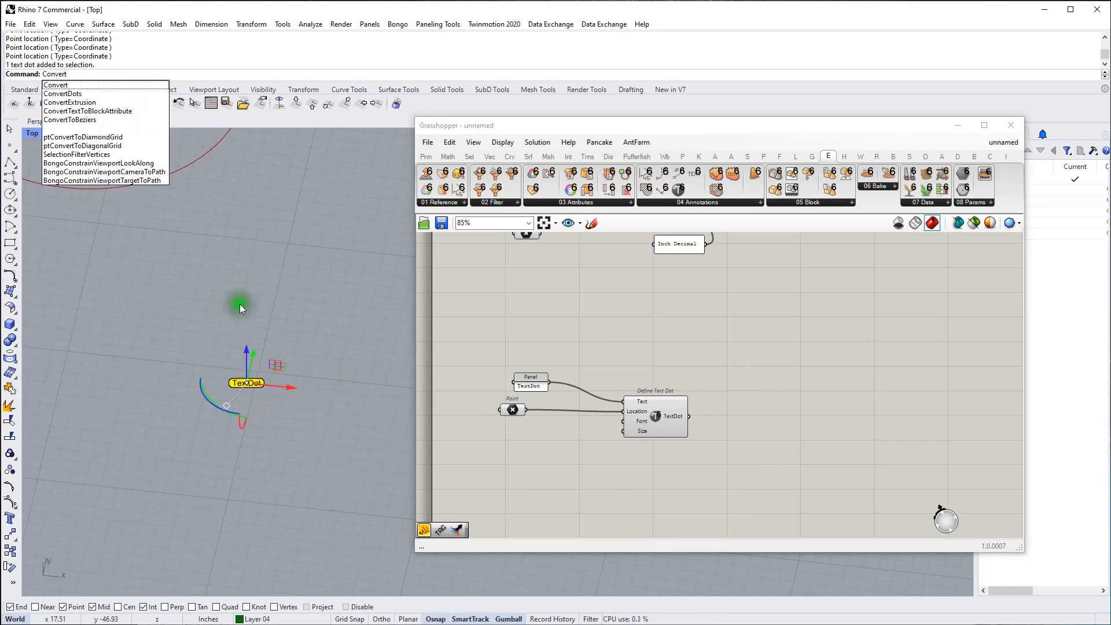
{"action": "left_click", "coordinate": [63, 93]}
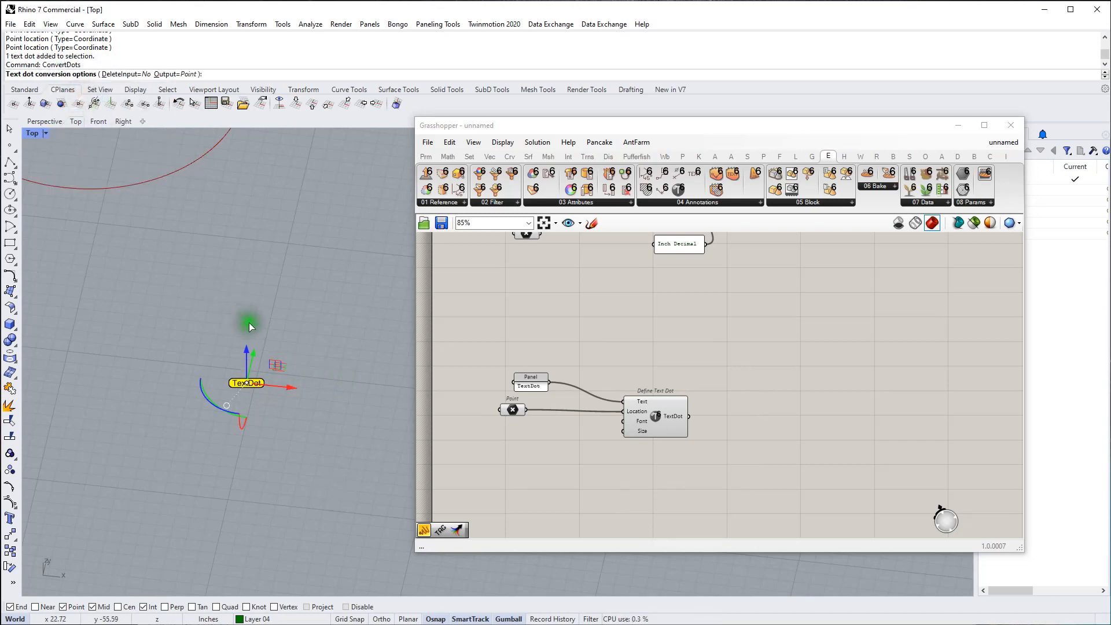
{"action": "right_click", "coordinate": [228, 175]}
{"action": "left_click", "coordinate": [290, 264]}
Move the baked text dot along its Y axis, away from the Grasshopper preview dot toward the circle
{"action": "left_click", "coordinate": [254, 380]}
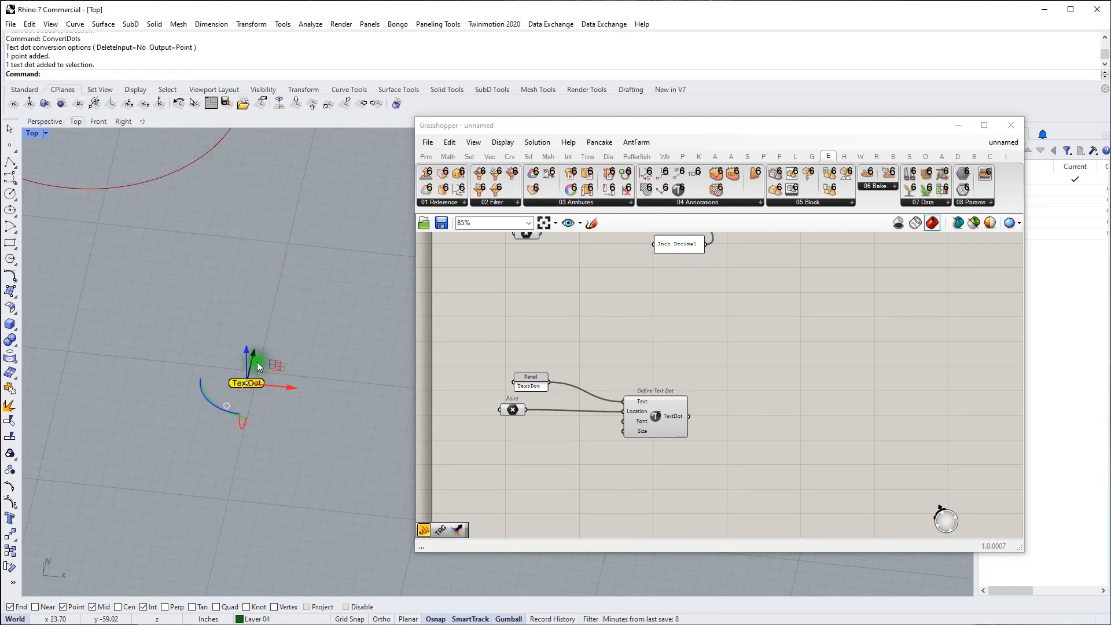
{"action": "left_click_drag", "start_coordinate": [257, 367], "coordinate": [280, 311]}
{"action": "left_click", "coordinate": [242, 374]}
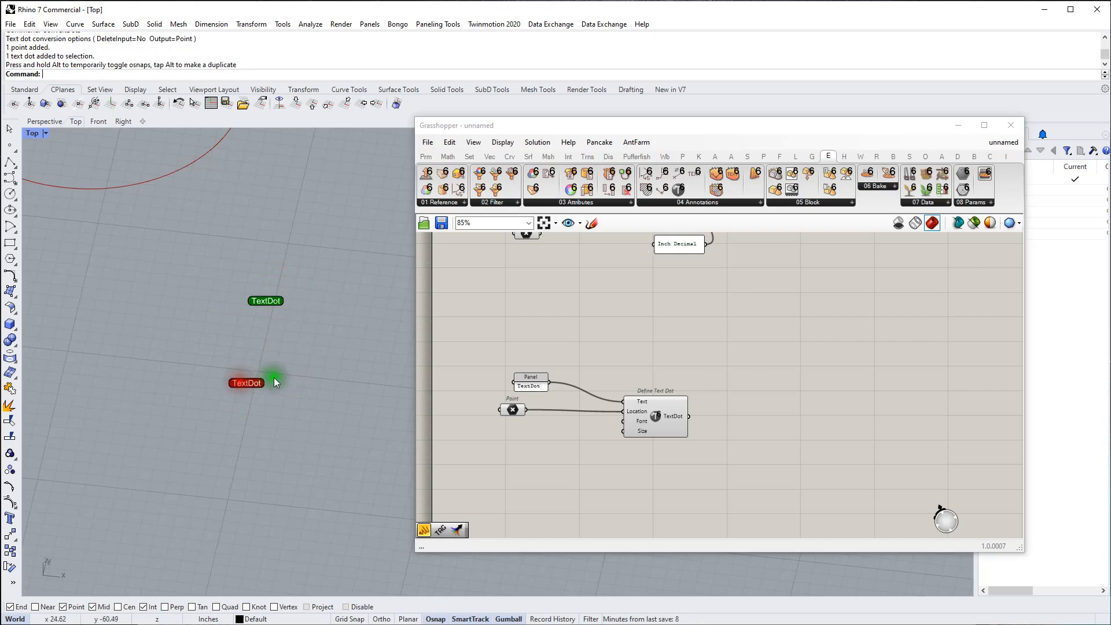
Convert the moved green text dot with ConvertDots, using Output=Text and DeleteInput=No
{"action": "left_click", "coordinate": [281, 301]}
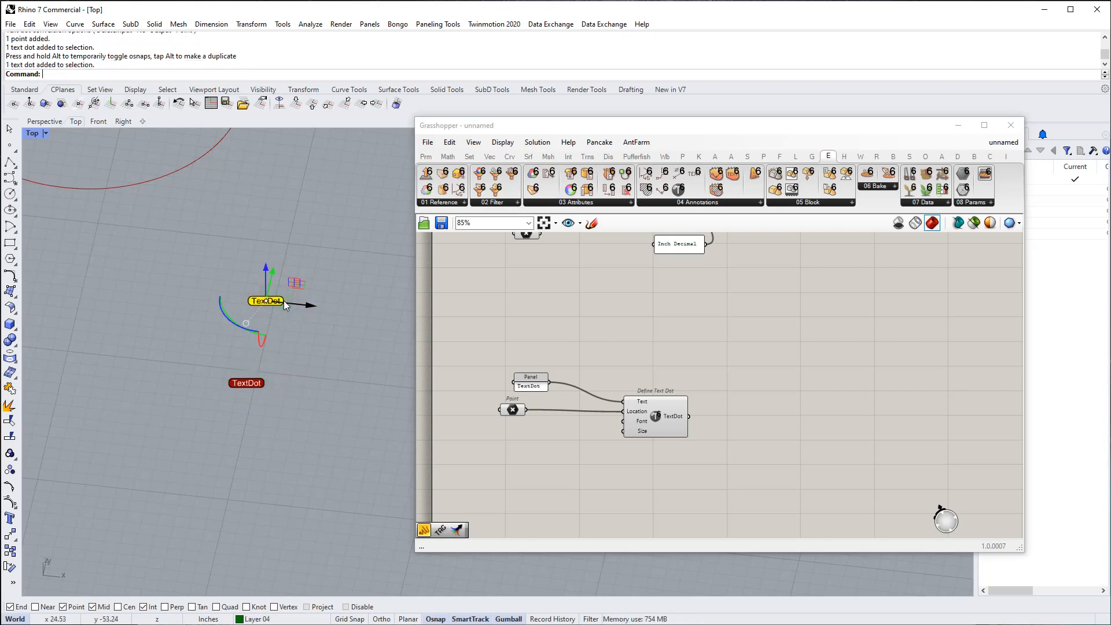
{"action": "type", "text": "ConvertDots"}
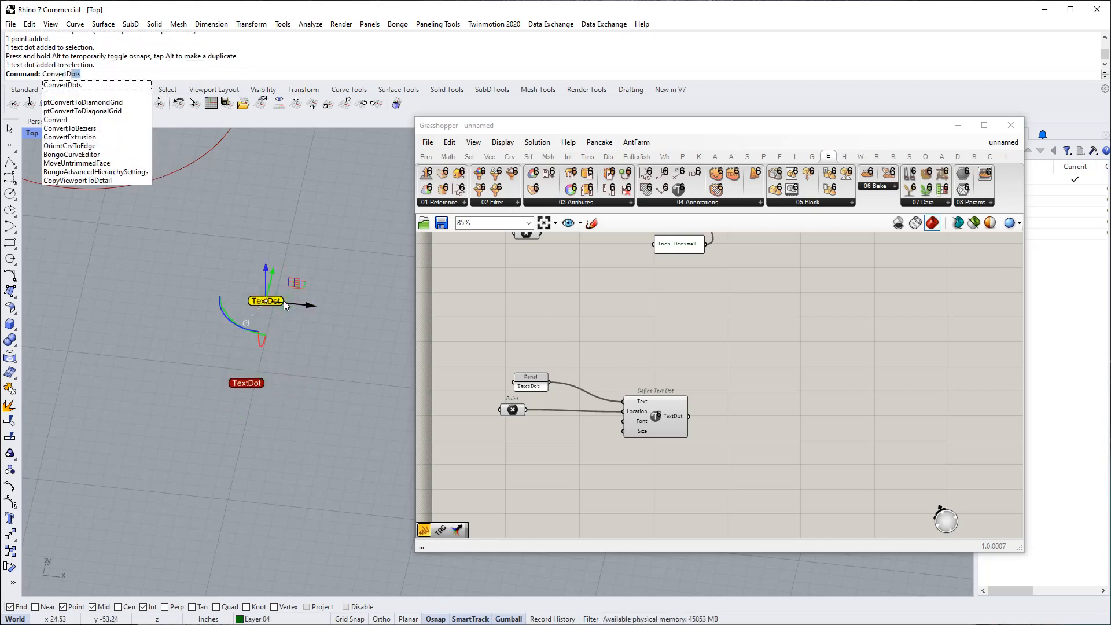
{"action": "key", "text": "Return"}
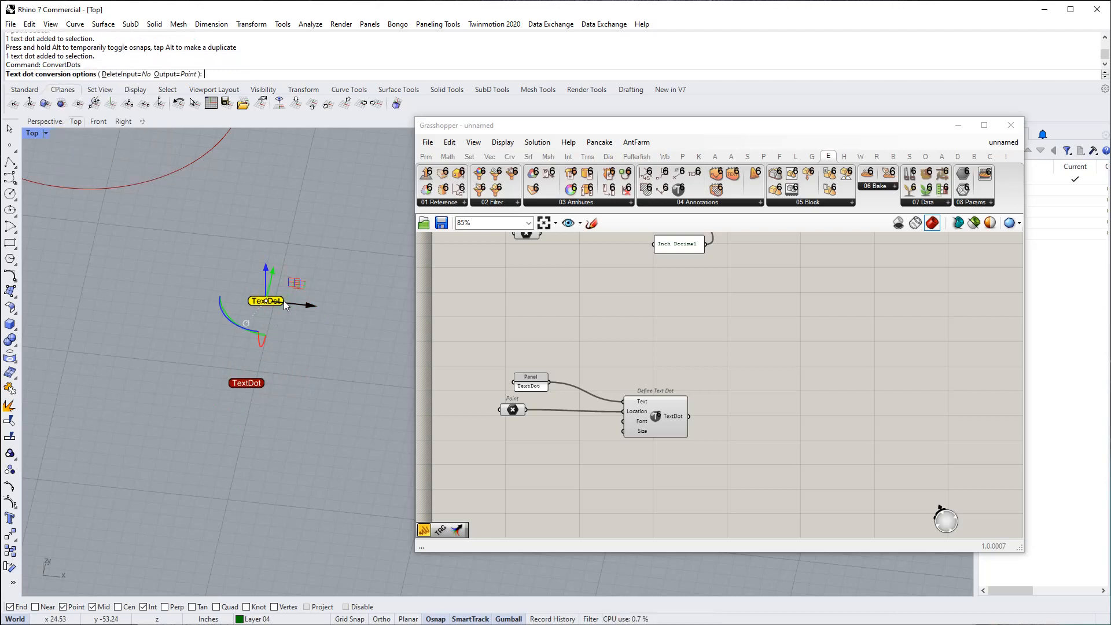
{"action": "left_click", "coordinate": [184, 74]}
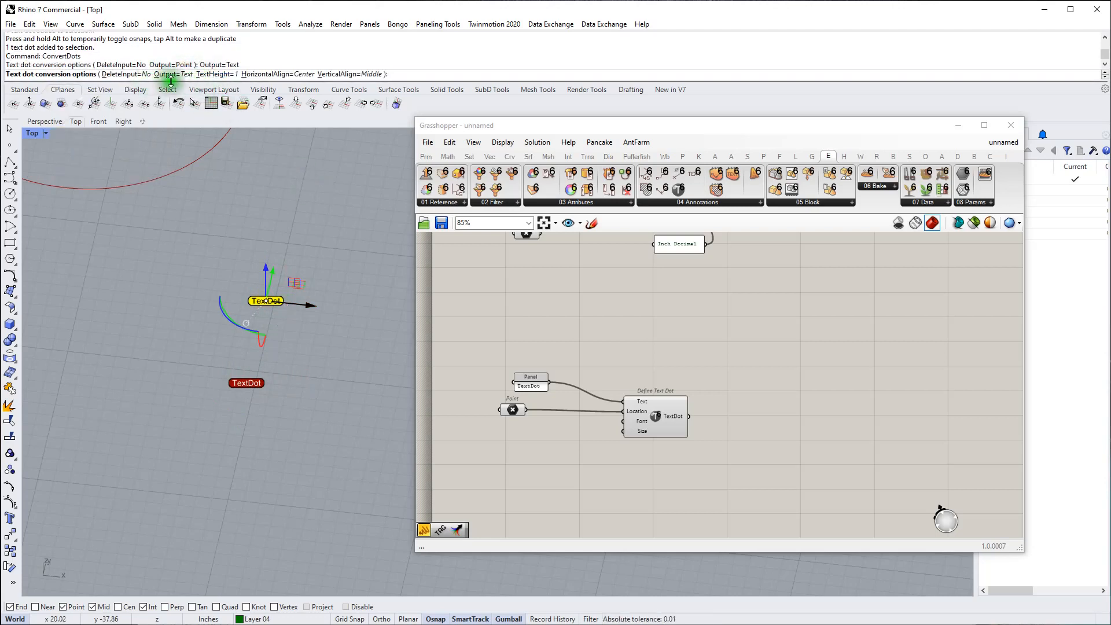
{"action": "key", "text": "Return"}
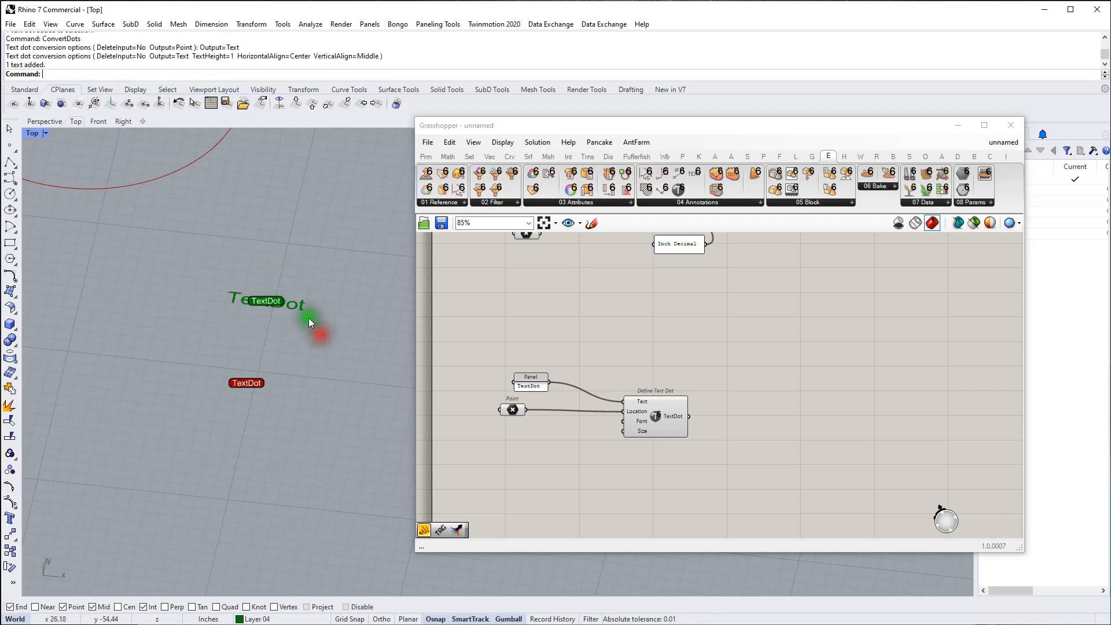
Move the converted text along its Y axis into the gap between the green text dot and the preview dot
{"action": "left_click_drag", "start_coordinate": [272, 274], "coordinate": [260, 354]}
{"action": "left_click", "coordinate": [360, 369]}
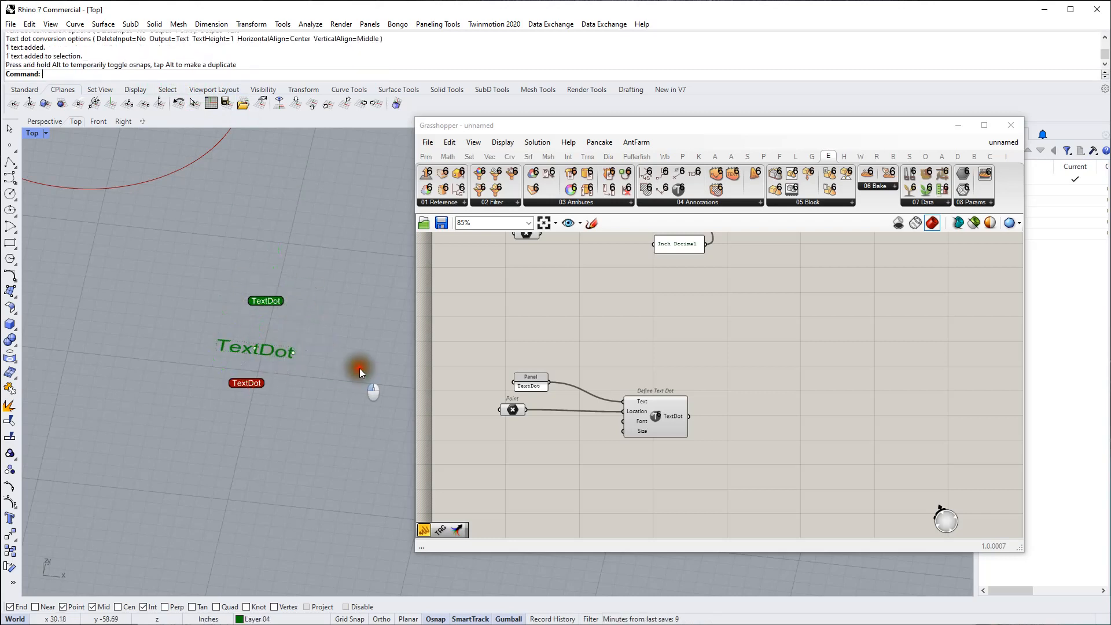
{"action": "right_click_drag", "start_coordinate": [301, 364], "coordinate": [330, 382]}
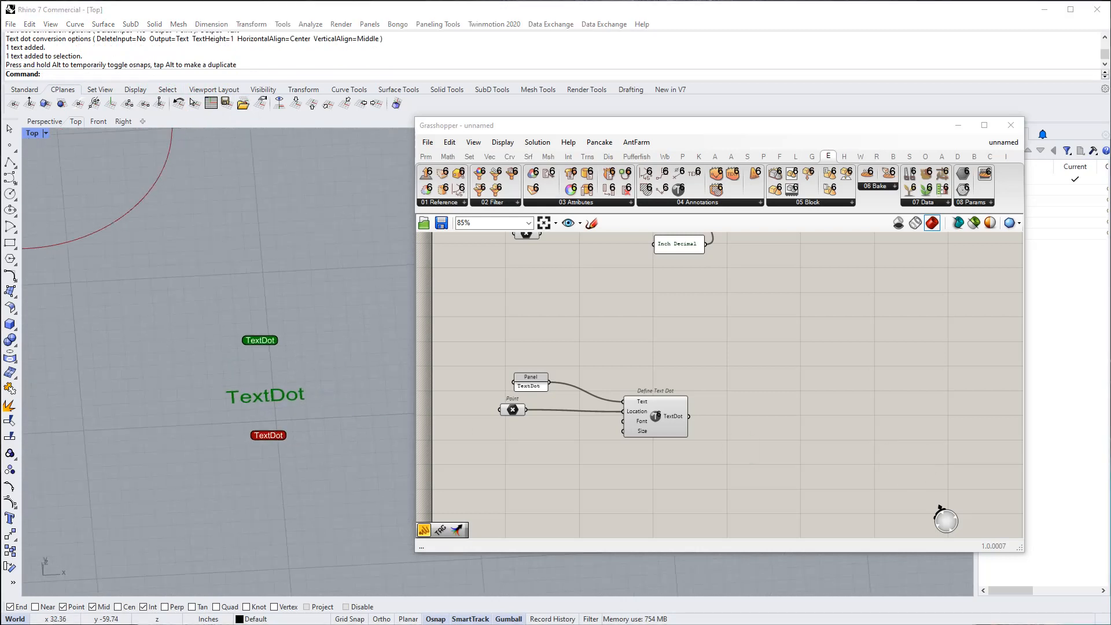
Add an Elefront Define Text Object (R6) component to the canvas below the Define Text Dot definition
{"action": "left_click", "coordinate": [728, 271]}
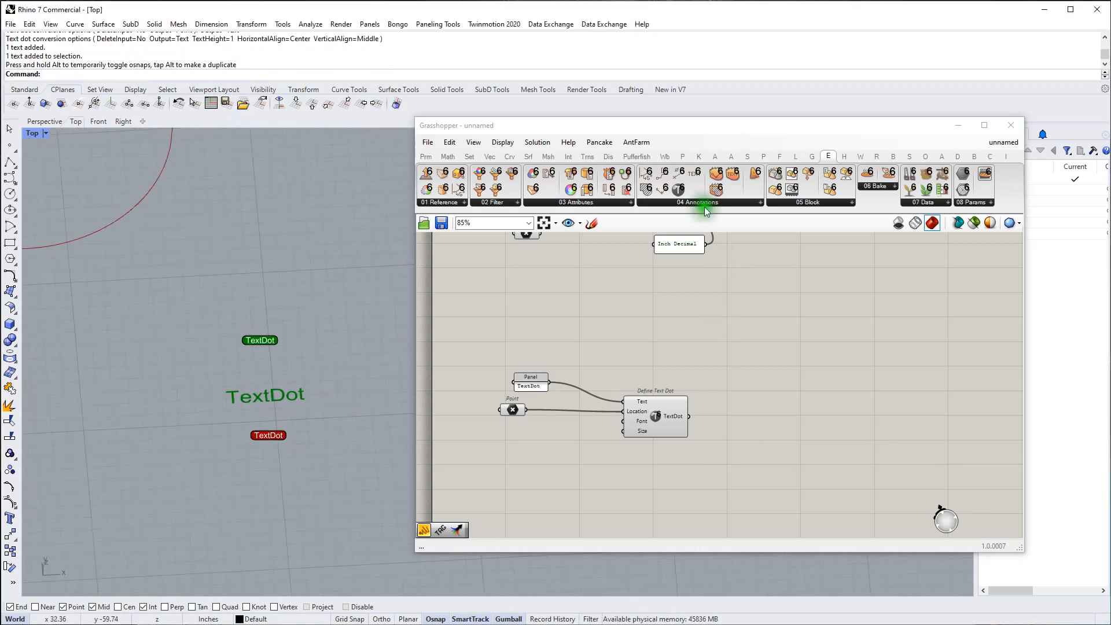
{"action": "mouse_move", "coordinate": [696, 178]}
{"action": "left_mouse_down"}
{"action": "mouse_move", "coordinate": [703, 369]}
{"action": "mouse_move", "coordinate": [639, 441]}
{"action": "left_mouse_up"}
{"action": "scroll", "coordinate": [700, 369], "scroll_direction": "down", "scroll_amount": 2}
{"action": "scroll", "coordinate": [703, 449], "scroll_direction": "down", "scroll_amount": 1}
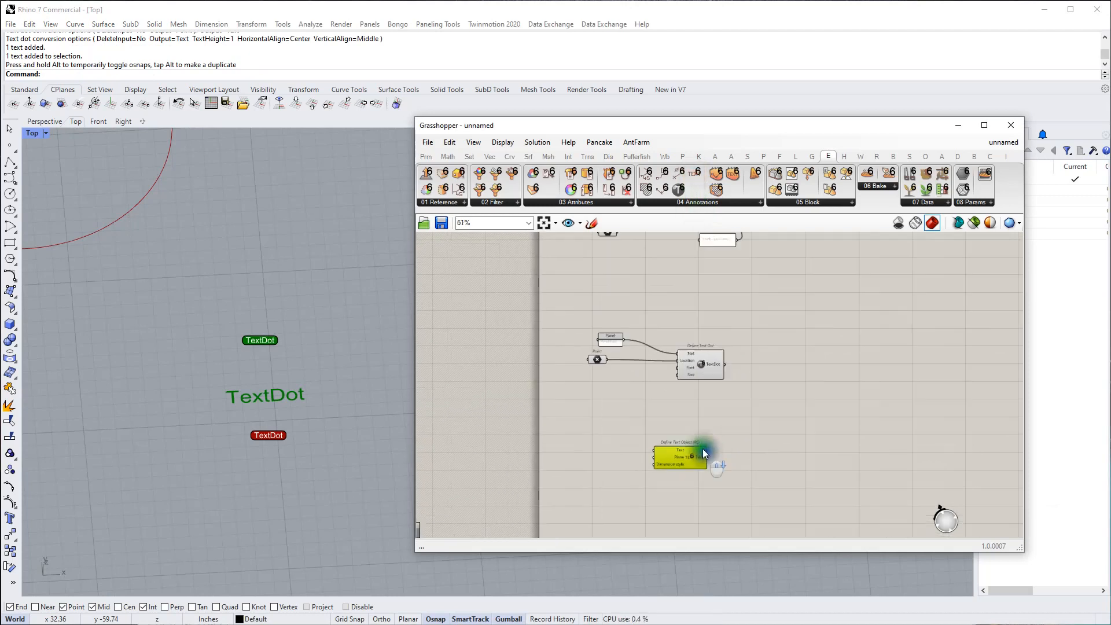
Copy the Inch Decimal dimension style list beside the Define Text Object component and connect it to the Dimension style input
{"action": "left_click", "coordinate": [722, 241]}
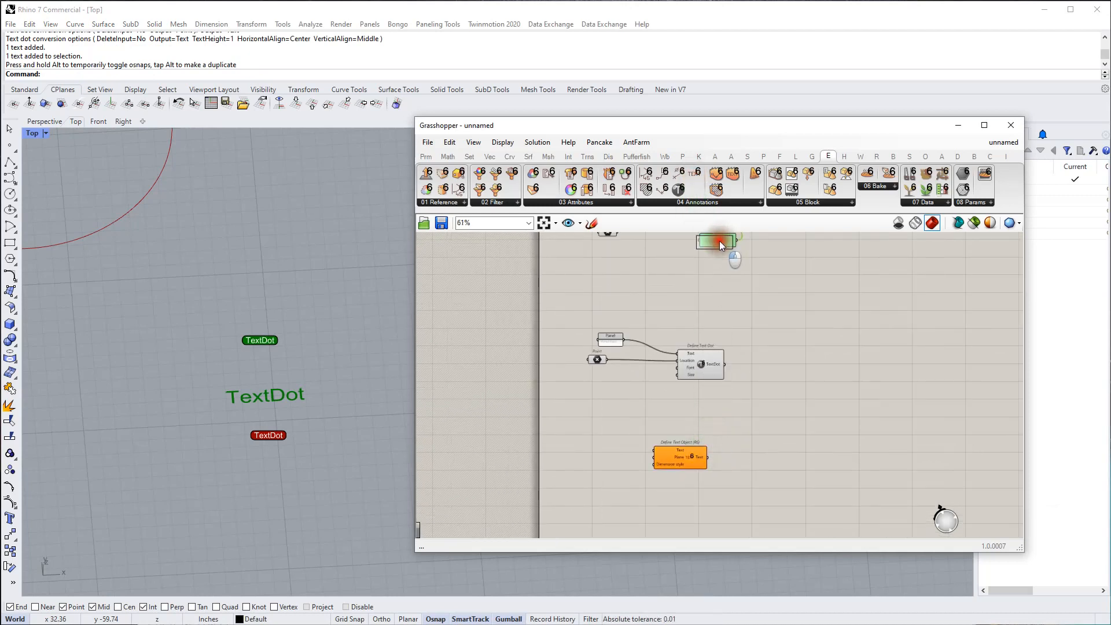
{"action": "double_click", "coordinate": [631, 495]}
{"action": "scroll", "coordinate": [654, 467], "scroll_direction": "up", "scroll_amount": 3}
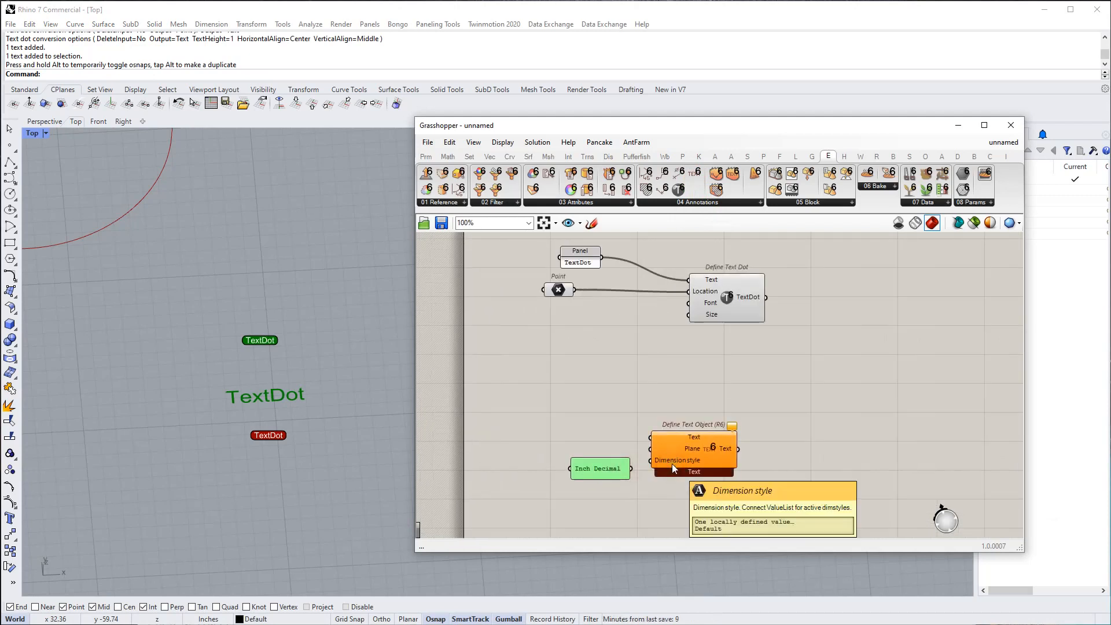
{"action": "left_click_drag", "start_coordinate": [653, 464], "coordinate": [654, 464]}
{"action": "left_click", "coordinate": [616, 408]}
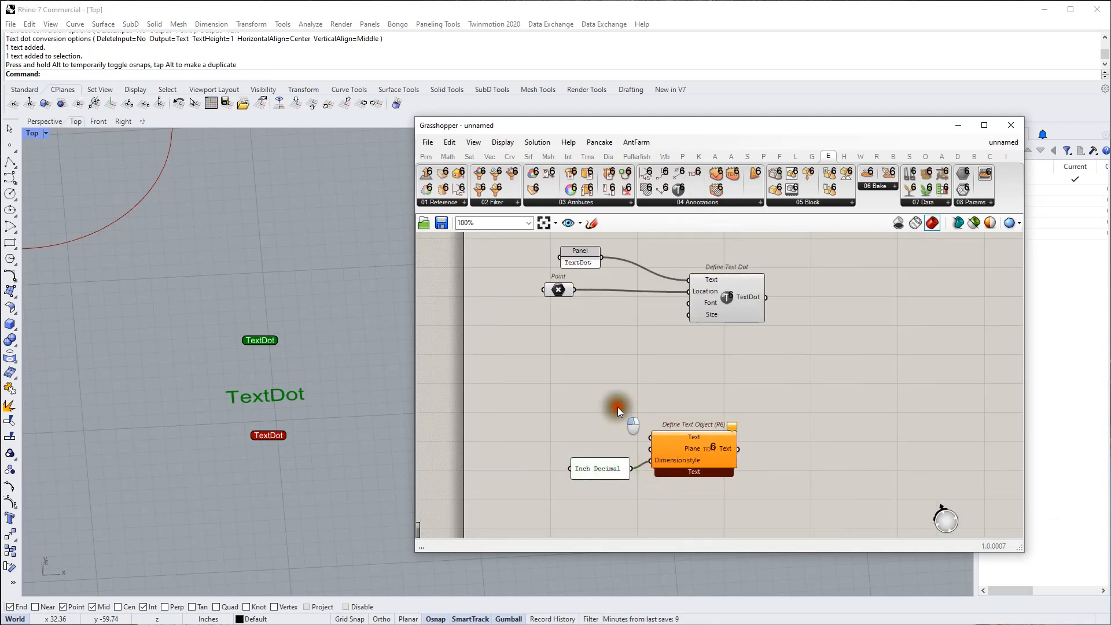
Duplicate the Inch Decimal list just above itself and connect the copy to the Text input of Define Text Object
{"action": "double_click", "coordinate": [585, 439]}
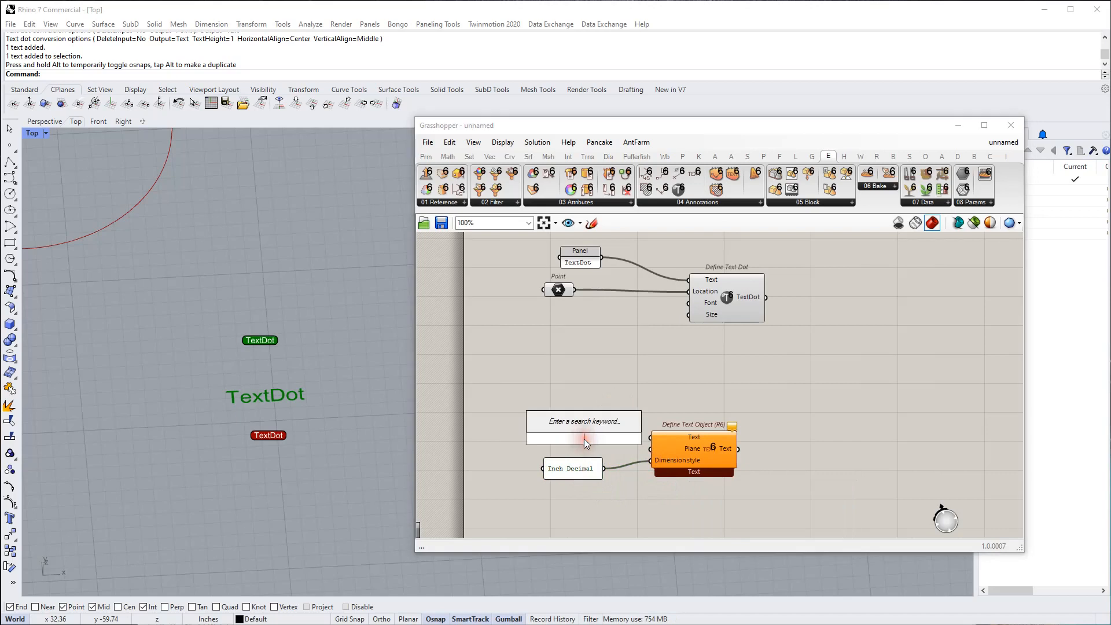
{"action": "left_click", "coordinate": [577, 466]}
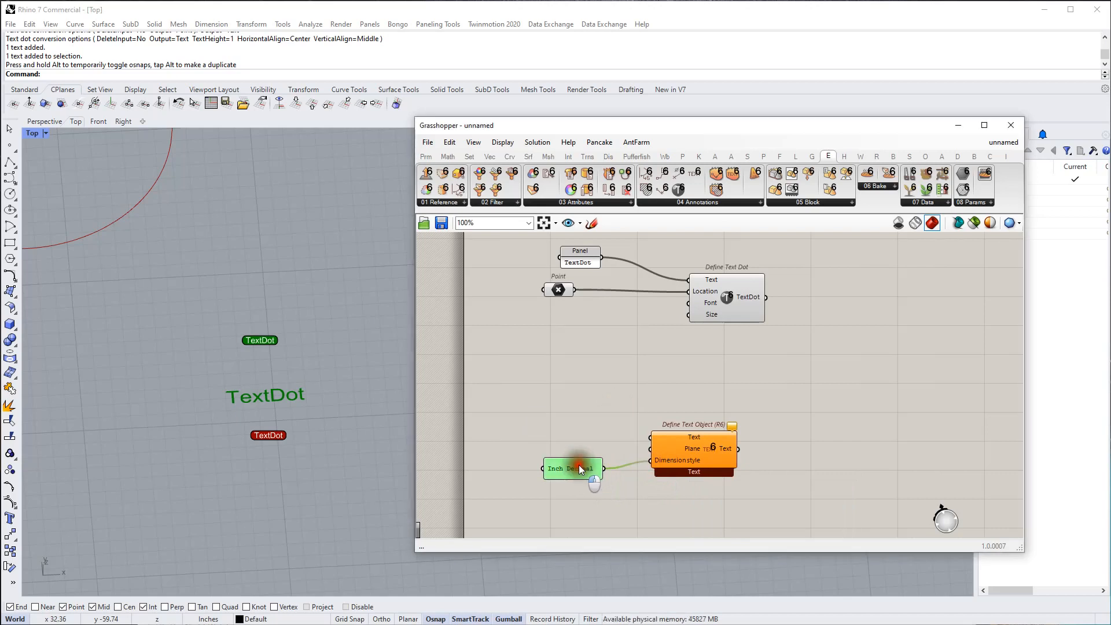
{"action": "left_click_drag", "start_coordinate": [577, 461], "coordinate": [571, 433], "text": "alt"}
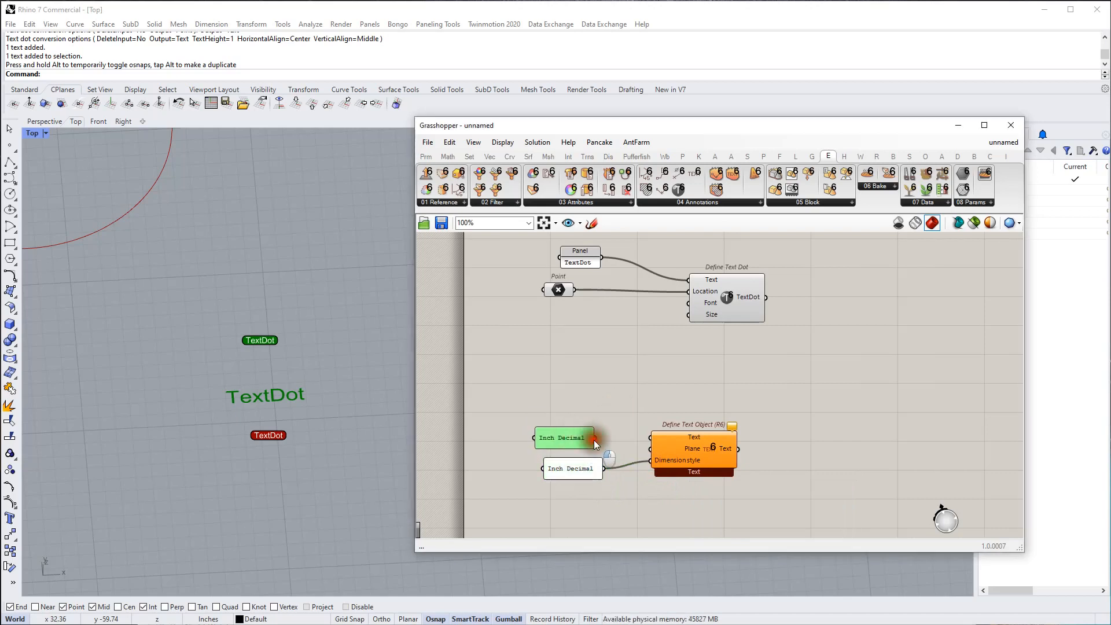
{"action": "left_click_drag", "start_coordinate": [657, 435], "coordinate": [683, 456]}
Bake the Plane input of the Define Text Object component with the default attributes
{"action": "scroll", "coordinate": [355, 427], "scroll_direction": "down", "scroll_amount": 10}
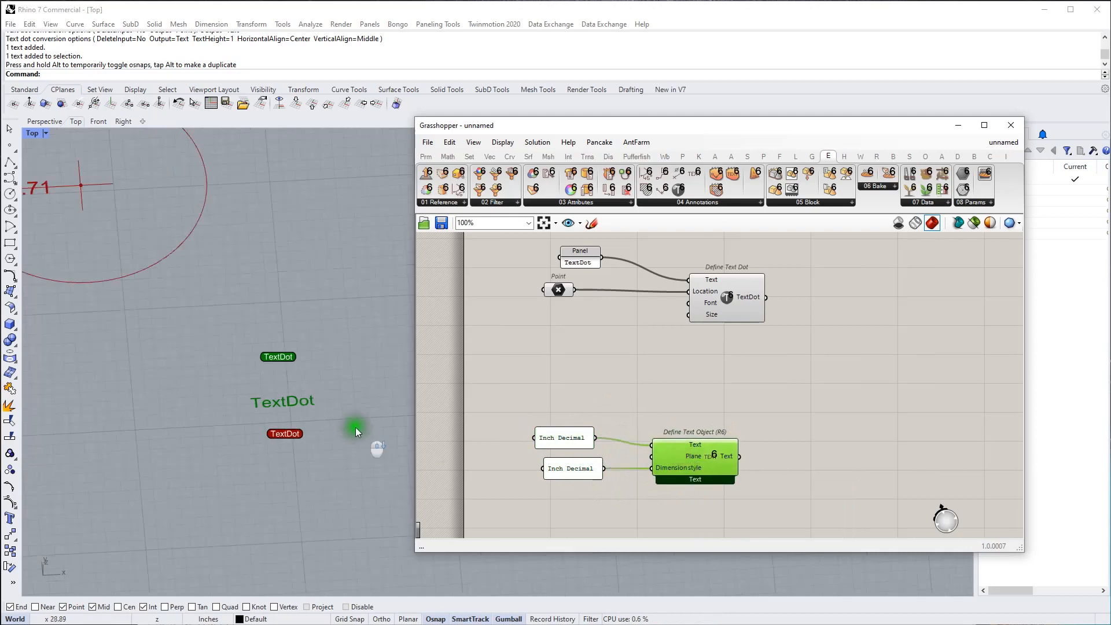
{"action": "scroll", "coordinate": [162, 174], "scroll_direction": "up", "scroll_amount": 10}
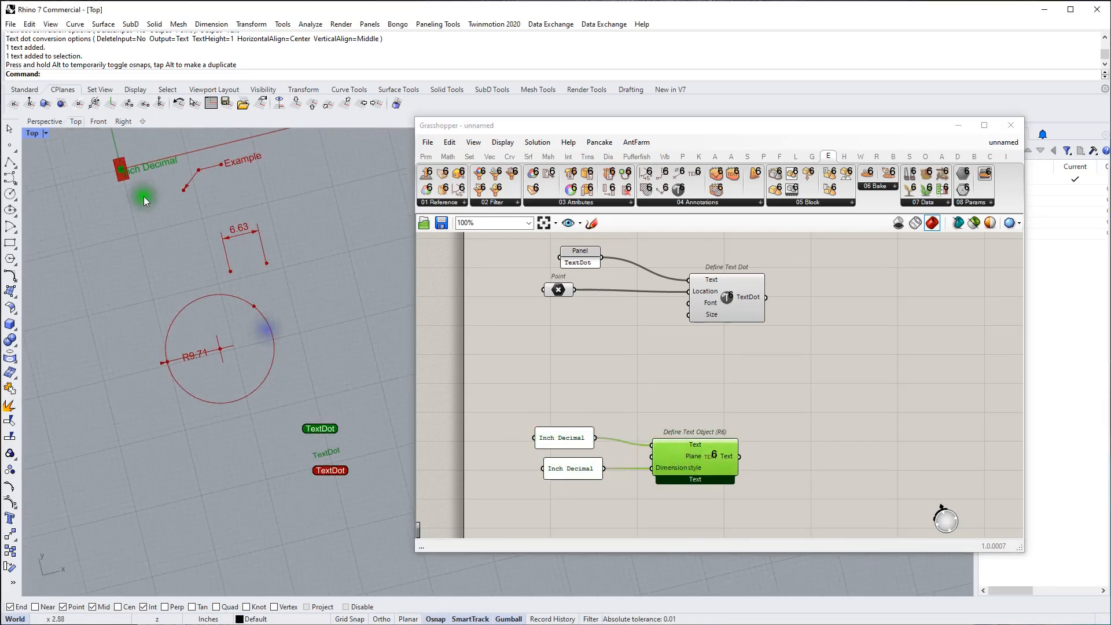
{"action": "scroll", "coordinate": [168, 206], "scroll_direction": "down", "scroll_amount": 5}
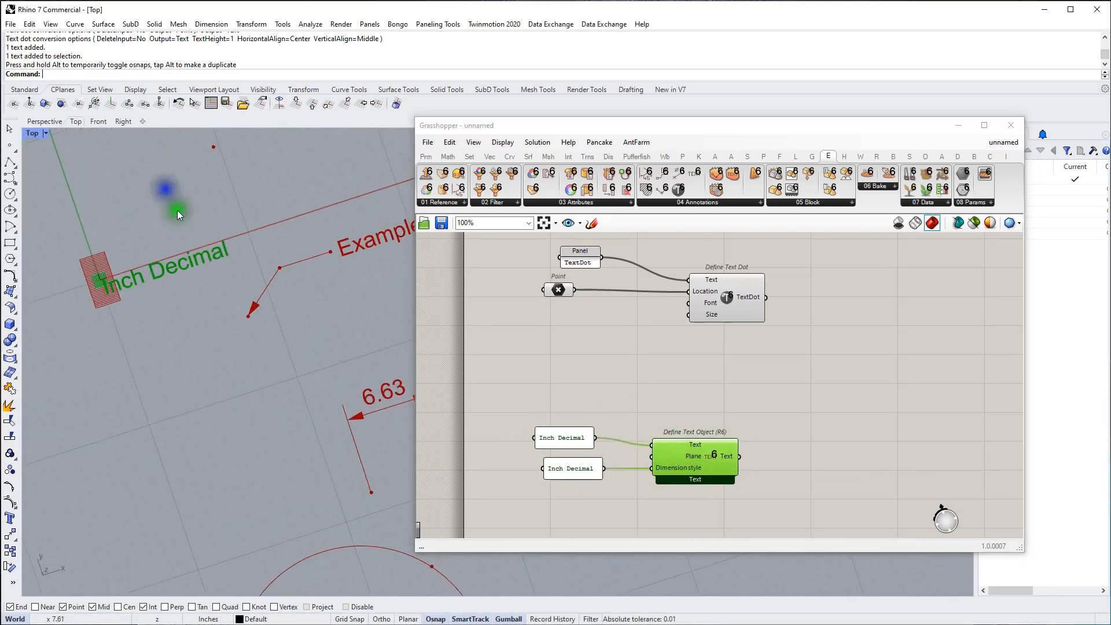
{"action": "right_click", "coordinate": [700, 457]}
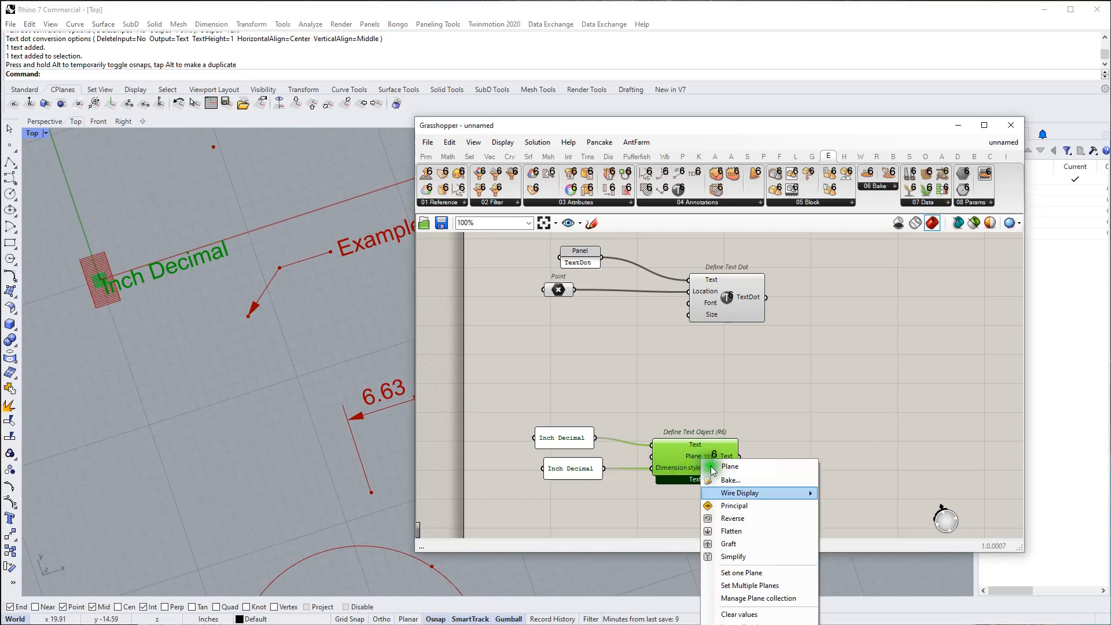
{"action": "left_click", "coordinate": [737, 481]}
{"action": "left_click", "coordinate": [749, 590]}
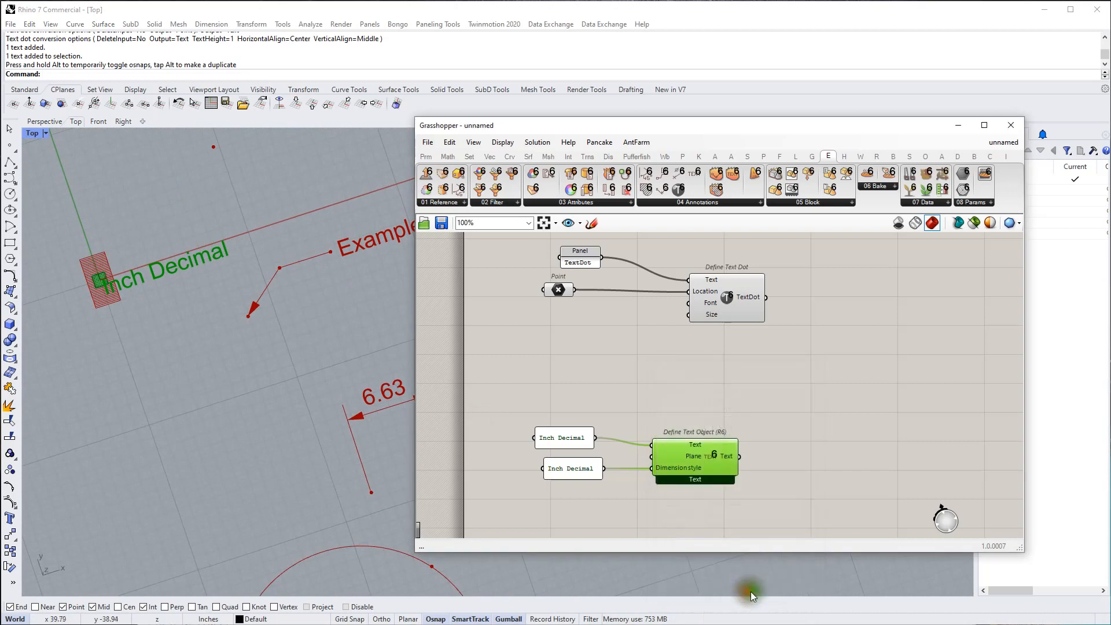
Shift Define Text Object slightly toward its inputs and bake its Text output onto Layer 03
{"action": "left_click", "coordinate": [265, 361]}
{"action": "scroll", "coordinate": [87, 280], "scroll_direction": "up", "scroll_amount": 5}
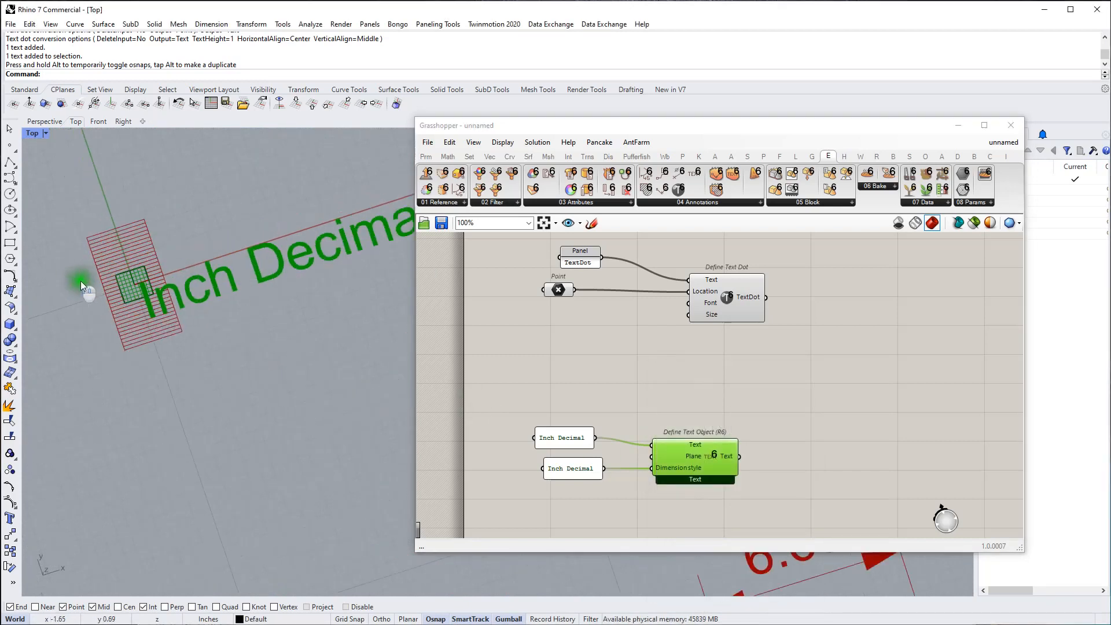
{"action": "scroll", "coordinate": [259, 315], "scroll_direction": "down", "scroll_amount": 3}
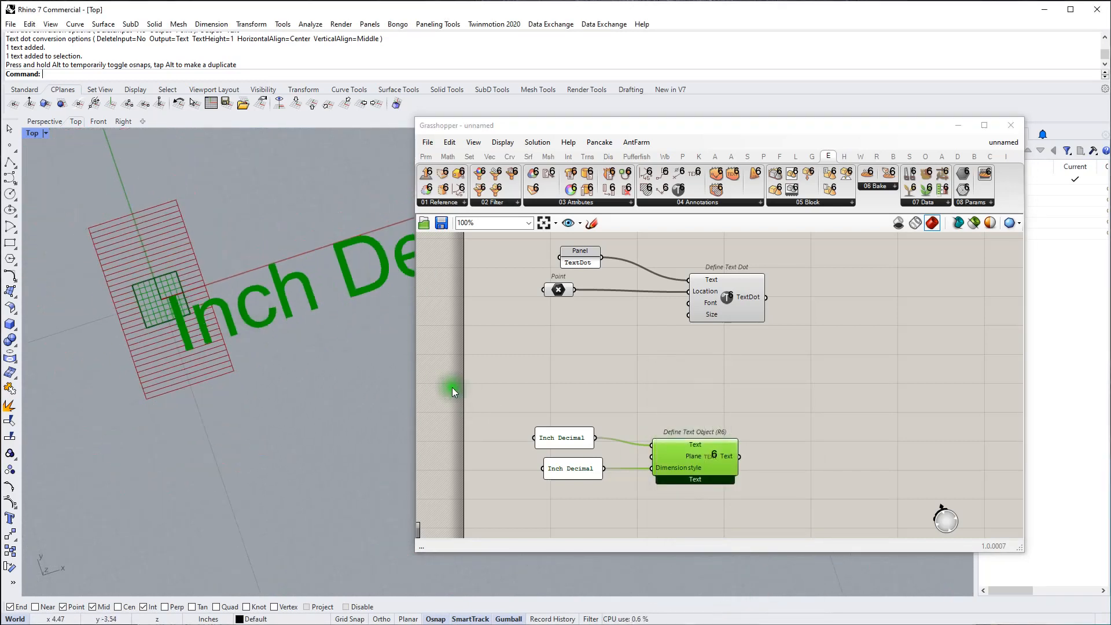
{"action": "left_click_drag", "start_coordinate": [716, 460], "coordinate": [700, 453]}
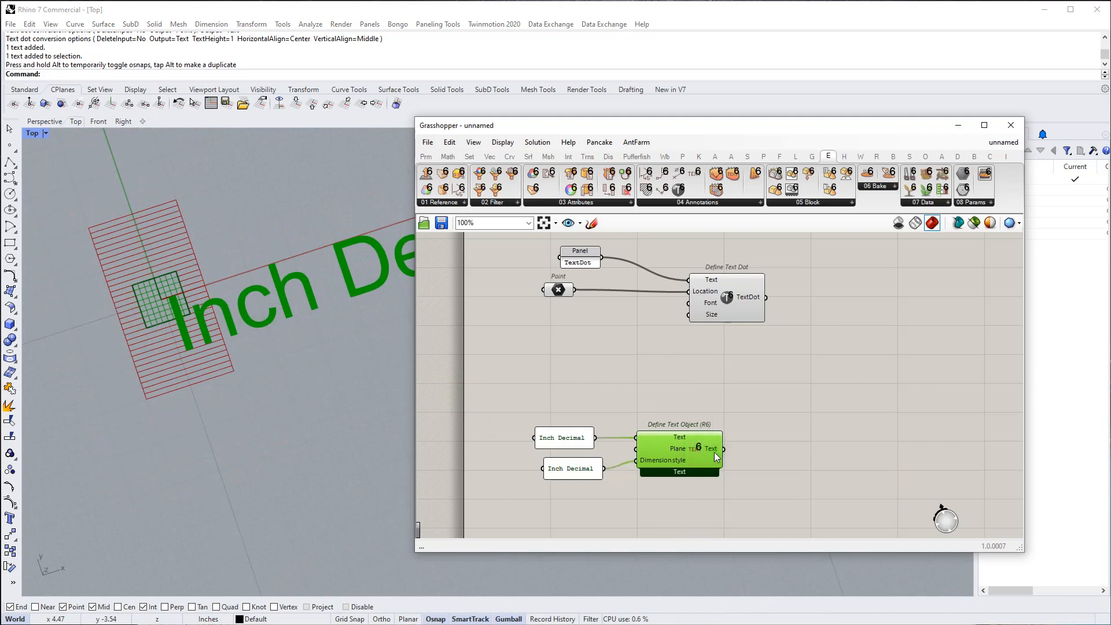
{"action": "right_click", "coordinate": [712, 452]}
{"action": "left_click", "coordinate": [733, 477]}
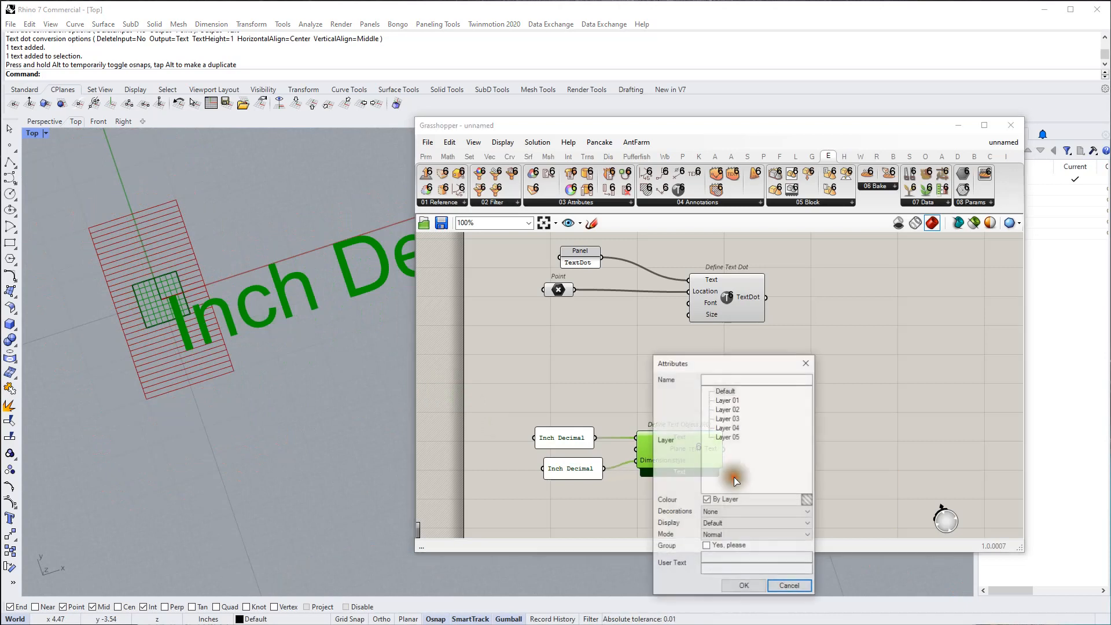
{"action": "left_click", "coordinate": [735, 417]}
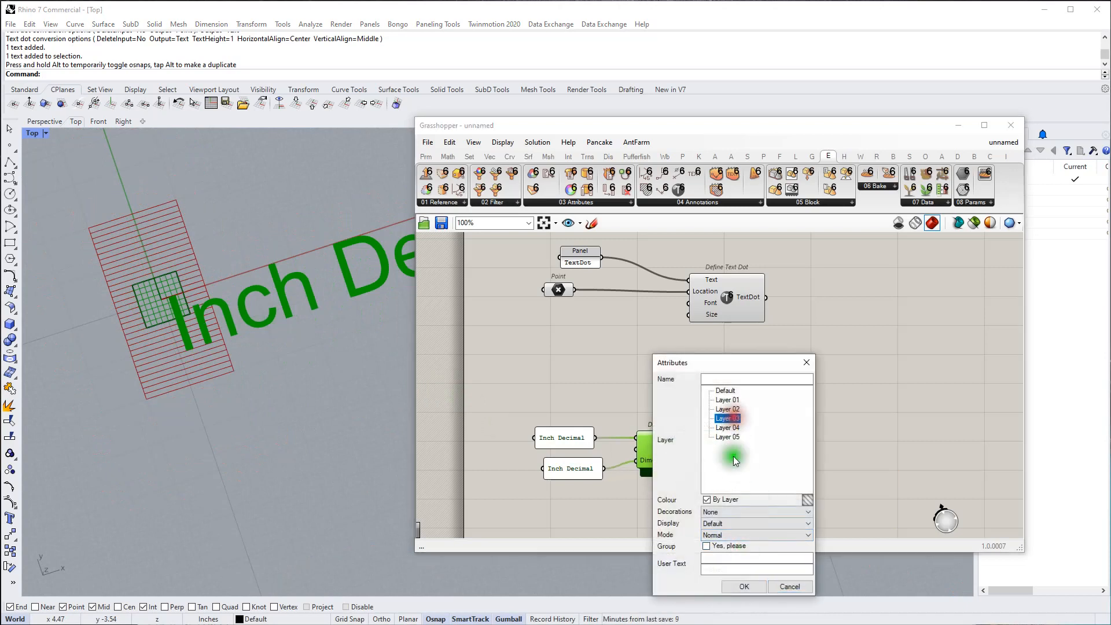
{"action": "left_click", "coordinate": [744, 585]}
Delete the baked Inch Decimal text and the baked plane surface at the origin
{"action": "left_click", "coordinate": [288, 297]}
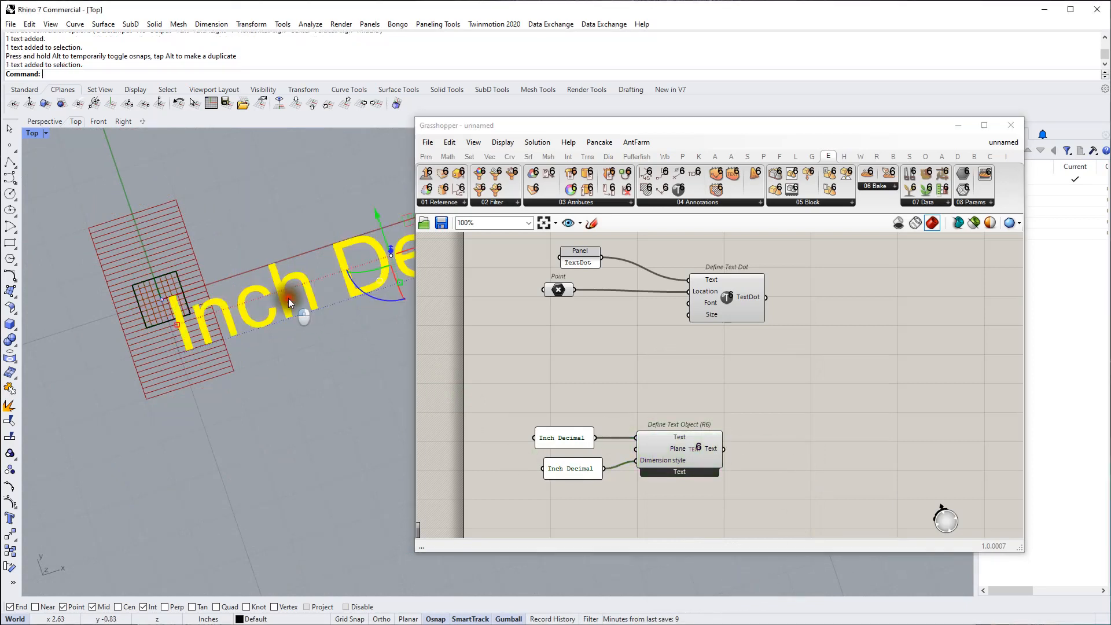
{"action": "scroll", "coordinate": [277, 298], "scroll_direction": "down", "scroll_amount": 5}
{"action": "key", "text": "Delete"}
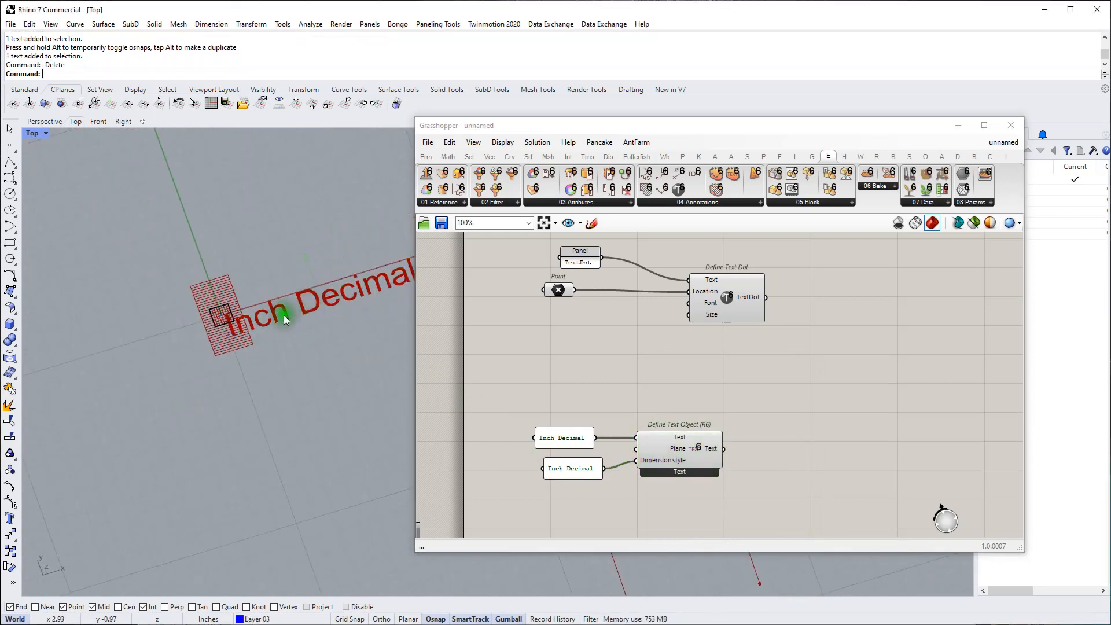
{"action": "left_click", "coordinate": [223, 315]}
{"action": "key", "text": "Delete"}
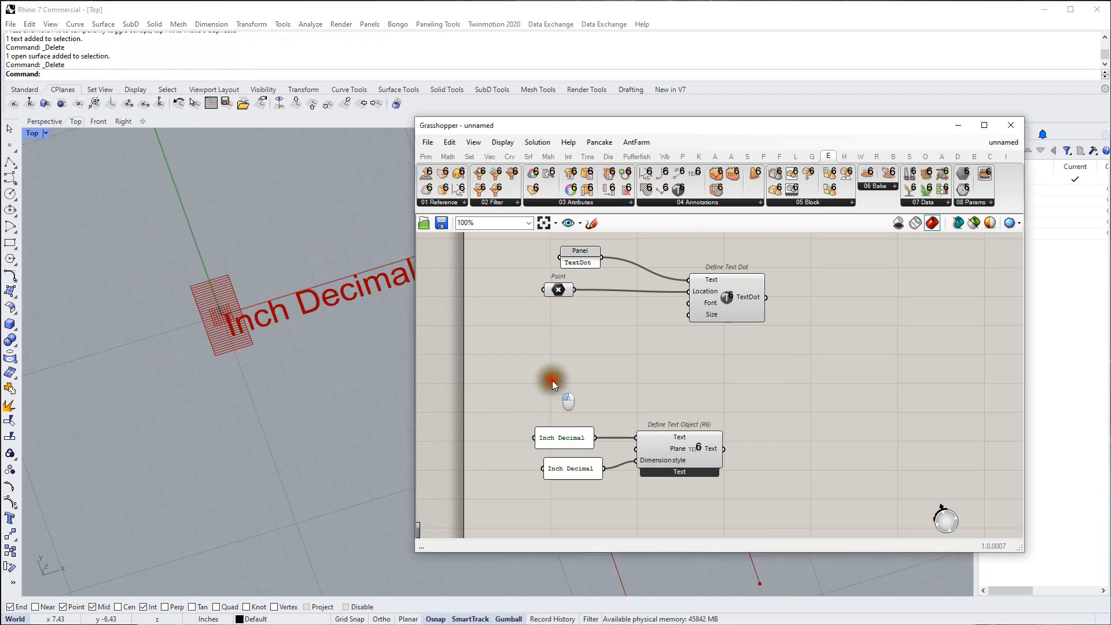
Switch the Define Text Object component to Curve Output and inspect the letter outlines in the viewport
{"action": "scroll", "coordinate": [654, 469], "scroll_direction": "up", "scroll_amount": 3}
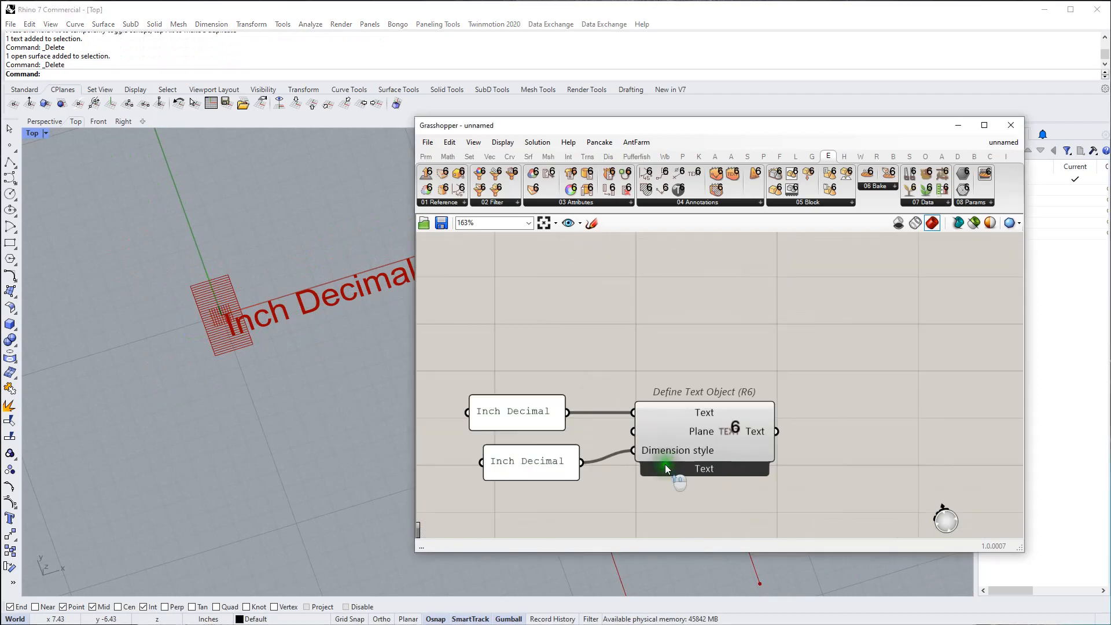
{"action": "right_click", "coordinate": [709, 470]}
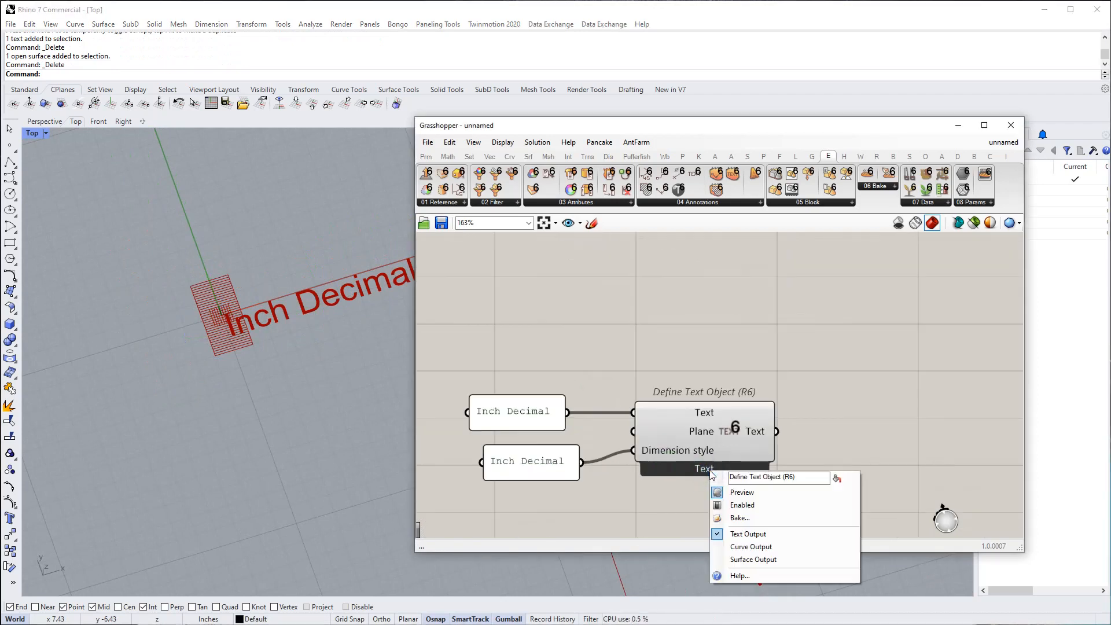
{"action": "left_click", "coordinate": [751, 546]}
{"action": "scroll", "coordinate": [247, 314], "scroll_direction": "up", "scroll_amount": 2}
{"action": "scroll", "coordinate": [246, 312], "scroll_direction": "up", "scroll_amount": 5}
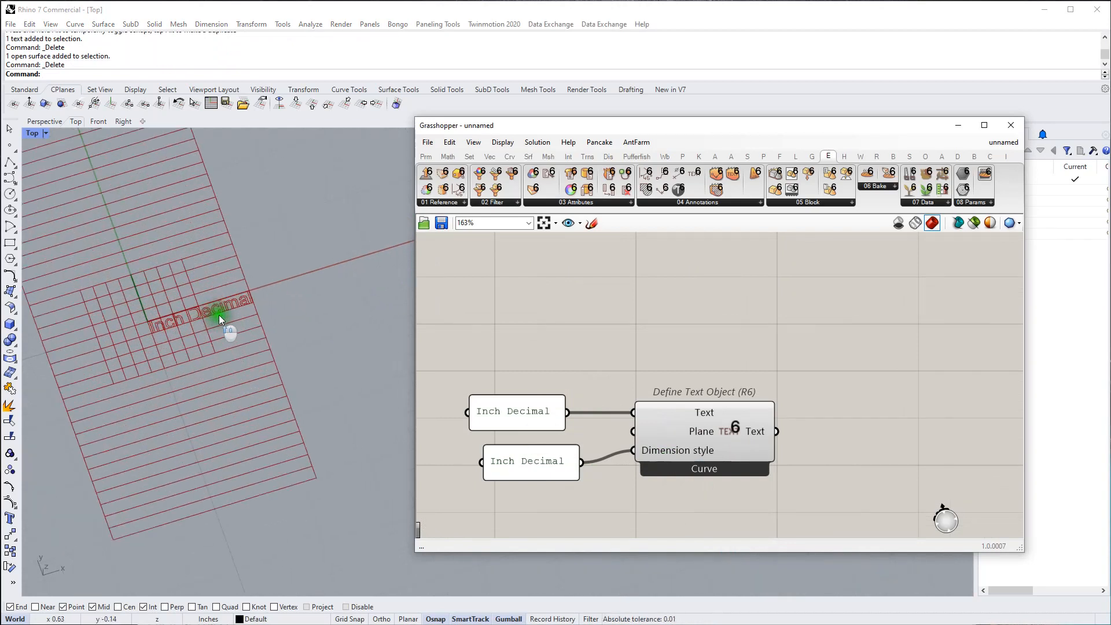
Switch the Define Text Object component to Surface Output
{"action": "right_click", "coordinate": [707, 469]}
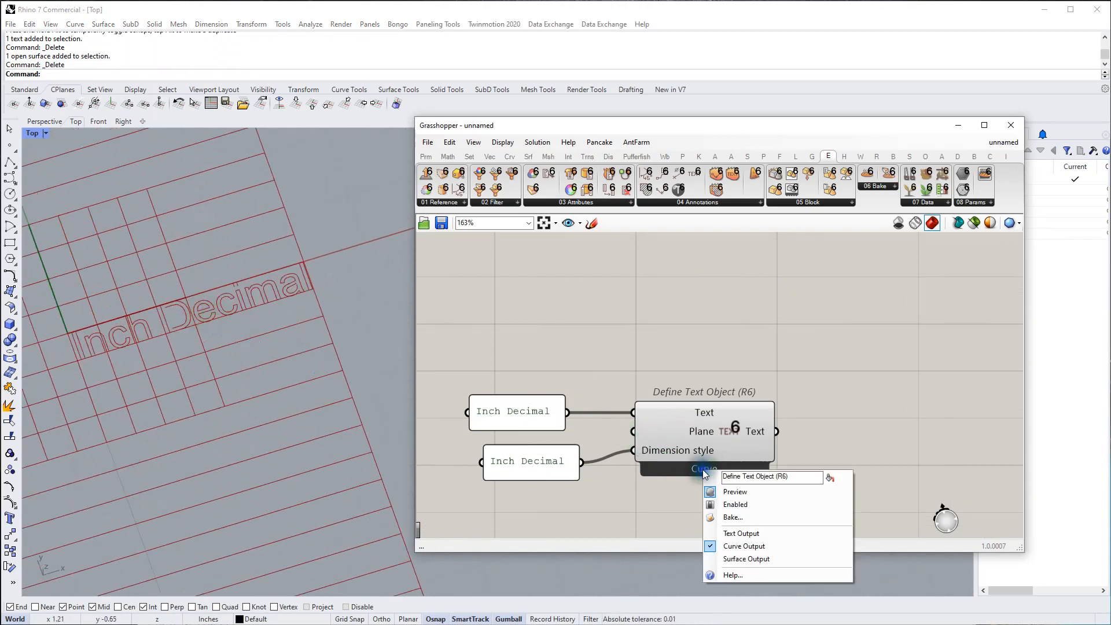
{"action": "left_click", "coordinate": [766, 560]}
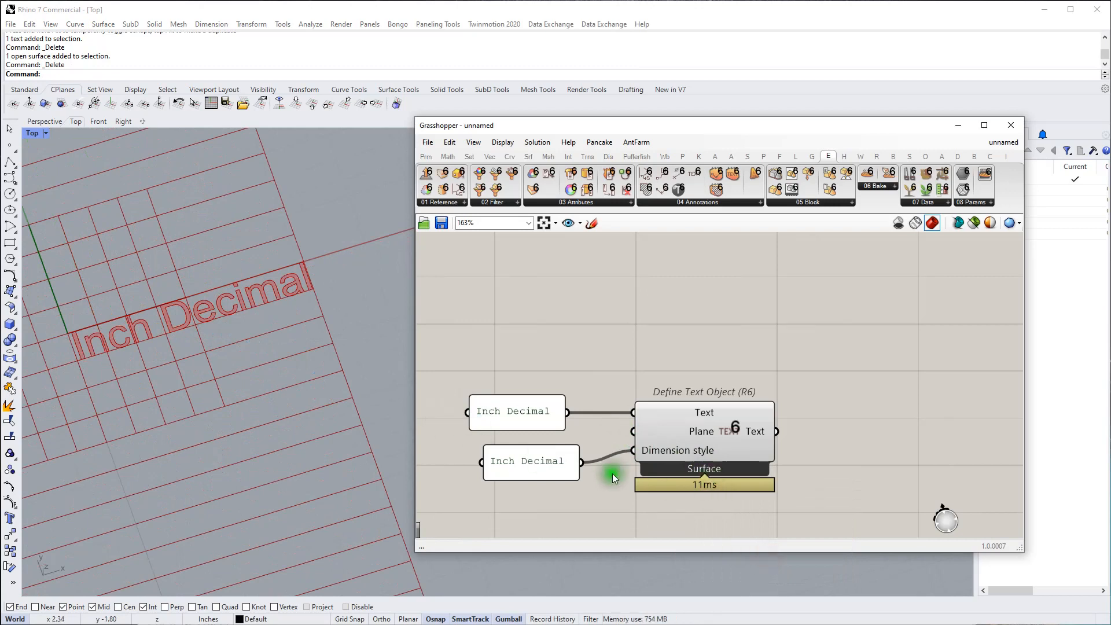
{"action": "left_click", "coordinate": [517, 463]}
{"action": "scroll", "coordinate": [707, 467], "scroll_direction": "up", "scroll_amount": 2}
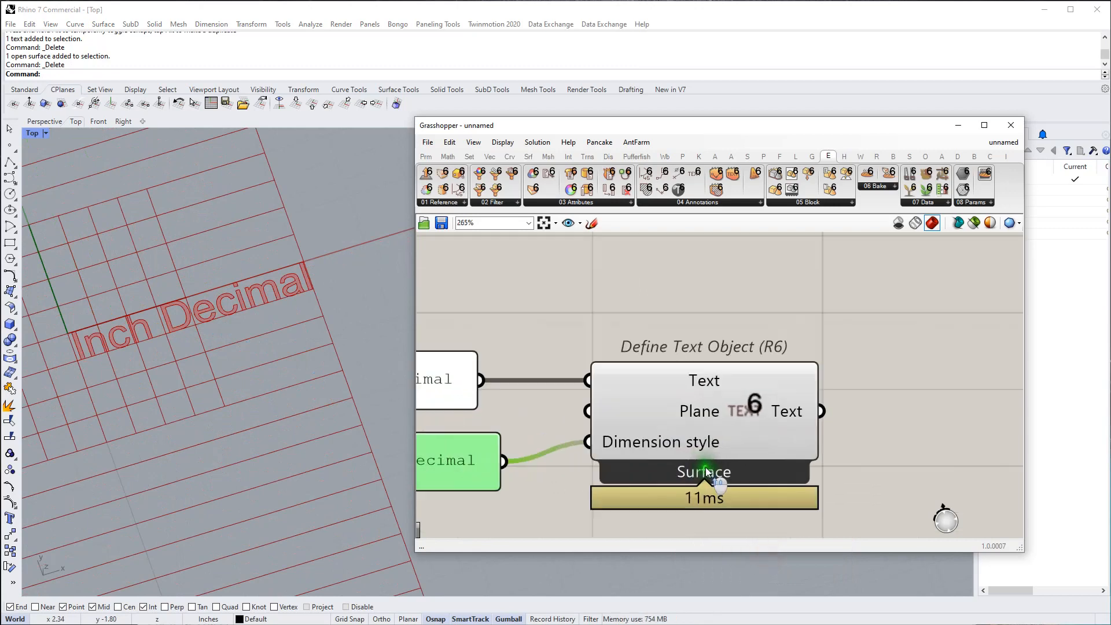
Bake the surface version of the text from the Text output with the default attributes
{"action": "scroll", "coordinate": [706, 468], "scroll_direction": "down", "scroll_amount": 1}
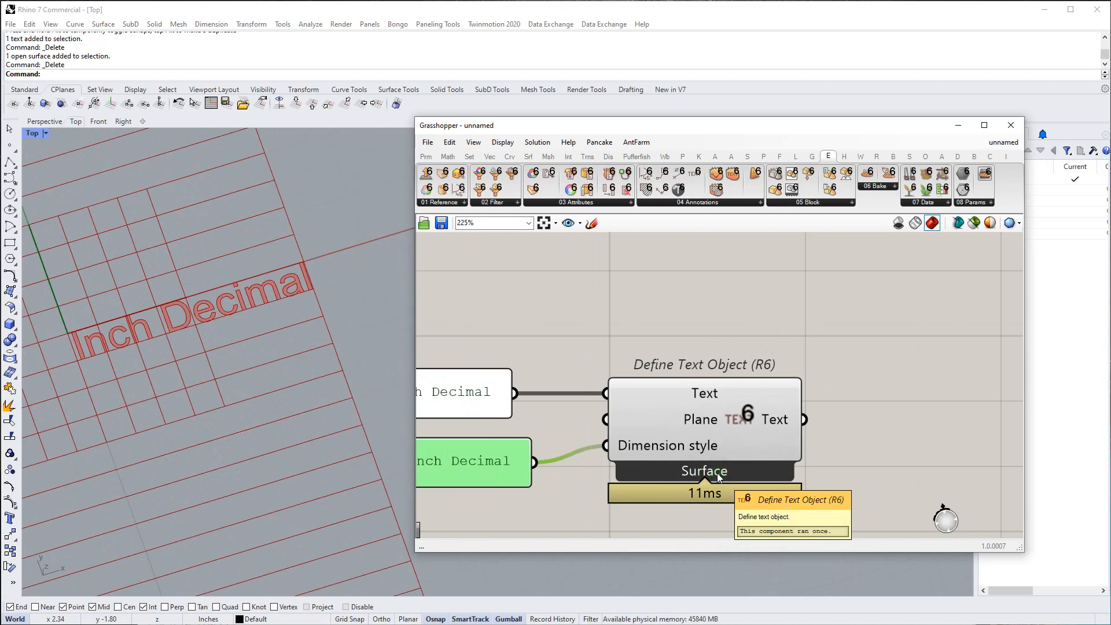
{"action": "right_click", "coordinate": [775, 418]}
{"action": "left_click", "coordinate": [808, 442]}
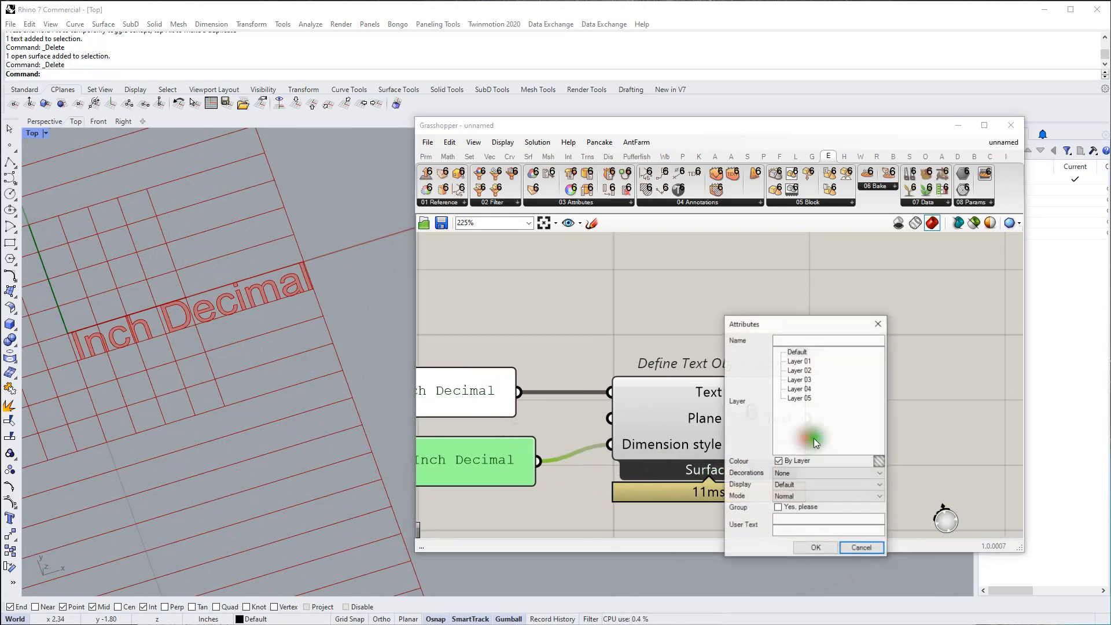
{"action": "left_click", "coordinate": [815, 544]}
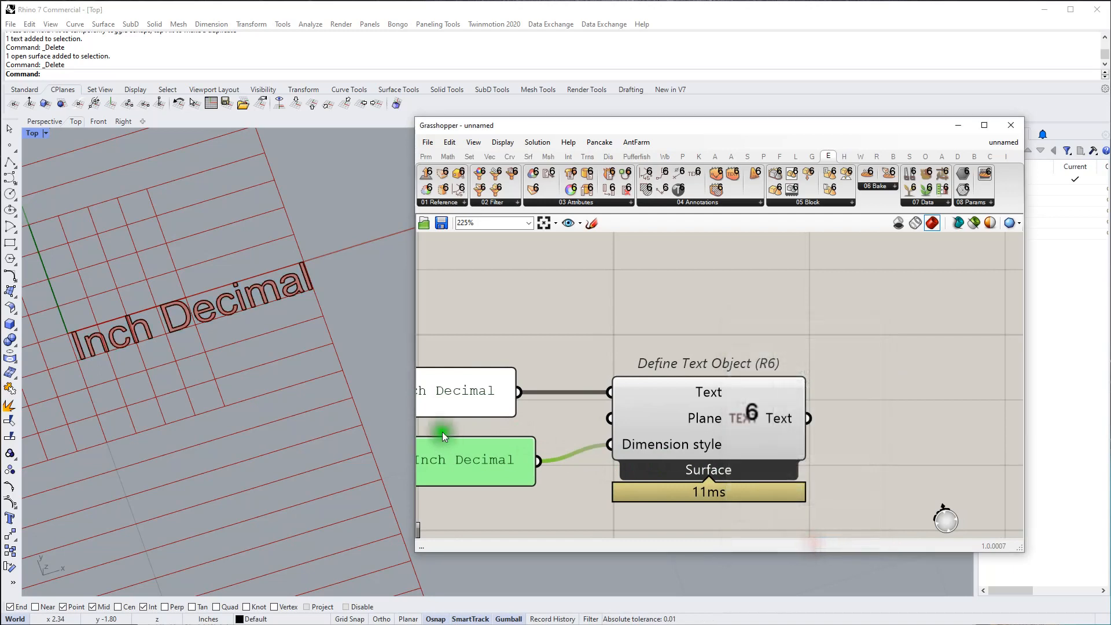
Select a single baked letter and then the whole baked word to examine how the text surfaces are separated
{"action": "left_click", "coordinate": [361, 335]}
{"action": "left_click", "coordinate": [293, 289]}
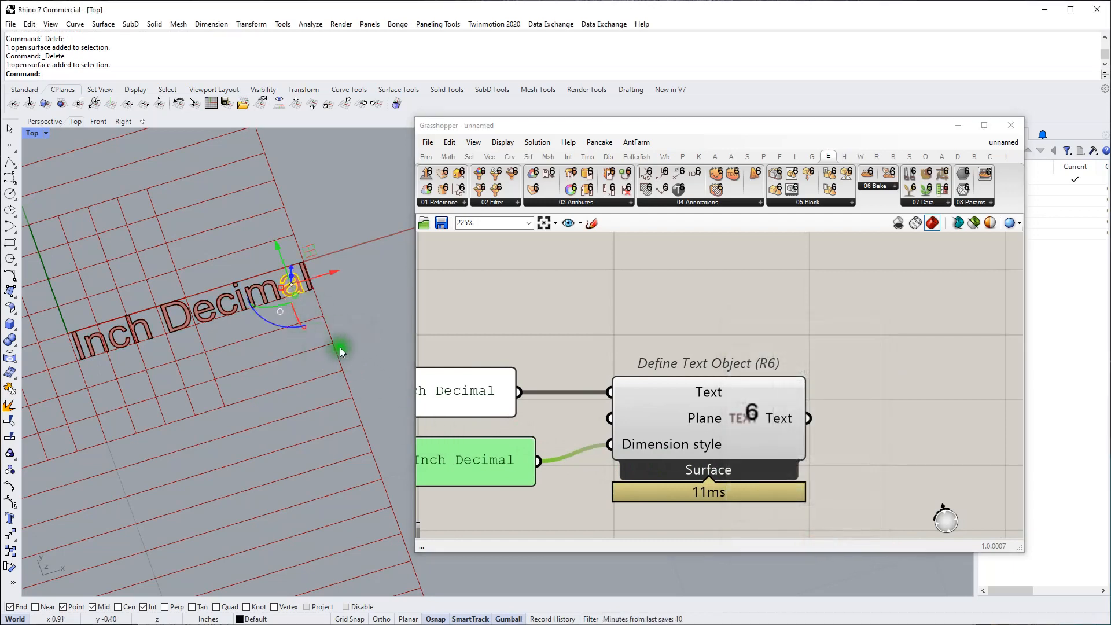
{"action": "left_click", "coordinate": [349, 327]}
{"action": "scroll", "coordinate": [232, 335], "scroll_direction": "down", "scroll_amount": 6}
{"action": "mouse_move", "coordinate": [252, 340]}
{"action": "right_mouse_down"}
{"action": "mouse_move", "coordinate": [277, 357]}
{"action": "mouse_move", "coordinate": [157, 414]}
{"action": "right_mouse_up"}
{"action": "left_click_drag", "start_coordinate": [86, 231], "coordinate": [276, 507]}
{"action": "left_click", "coordinate": [275, 376]}
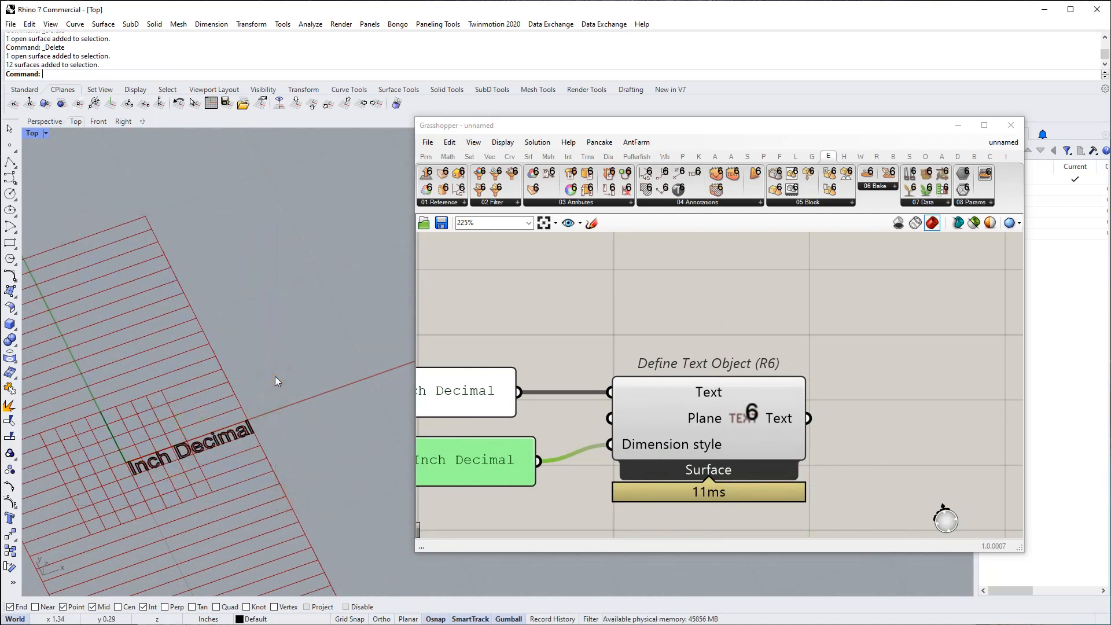
{"action": "scroll", "coordinate": [280, 375], "scroll_direction": "down", "scroll_amount": 5}
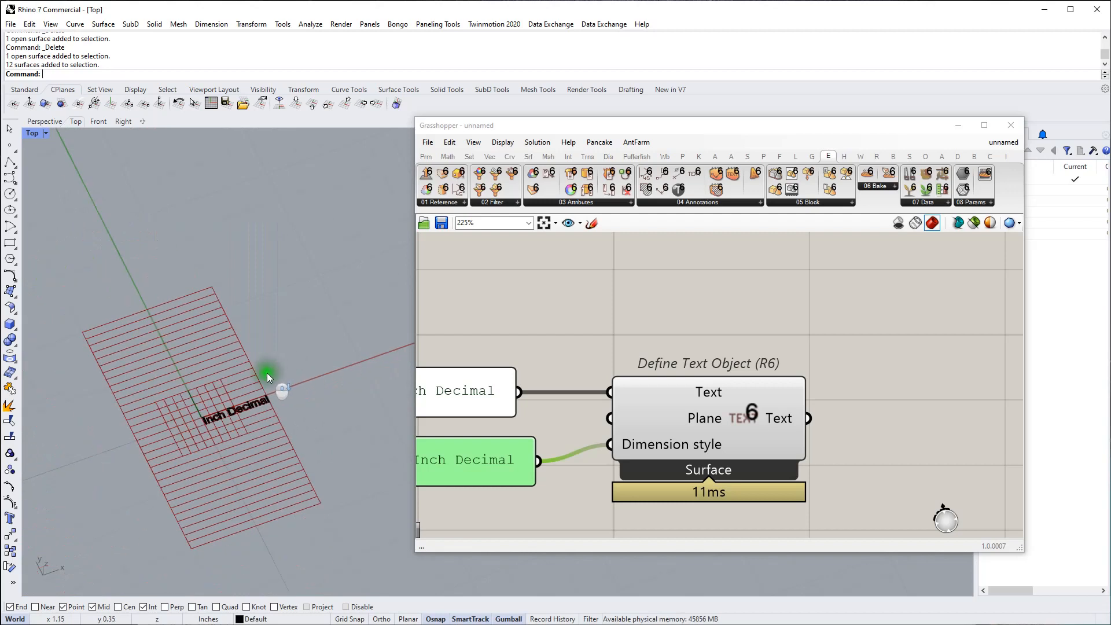
{"action": "scroll", "coordinate": [251, 416], "scroll_direction": "up", "scroll_amount": 5}
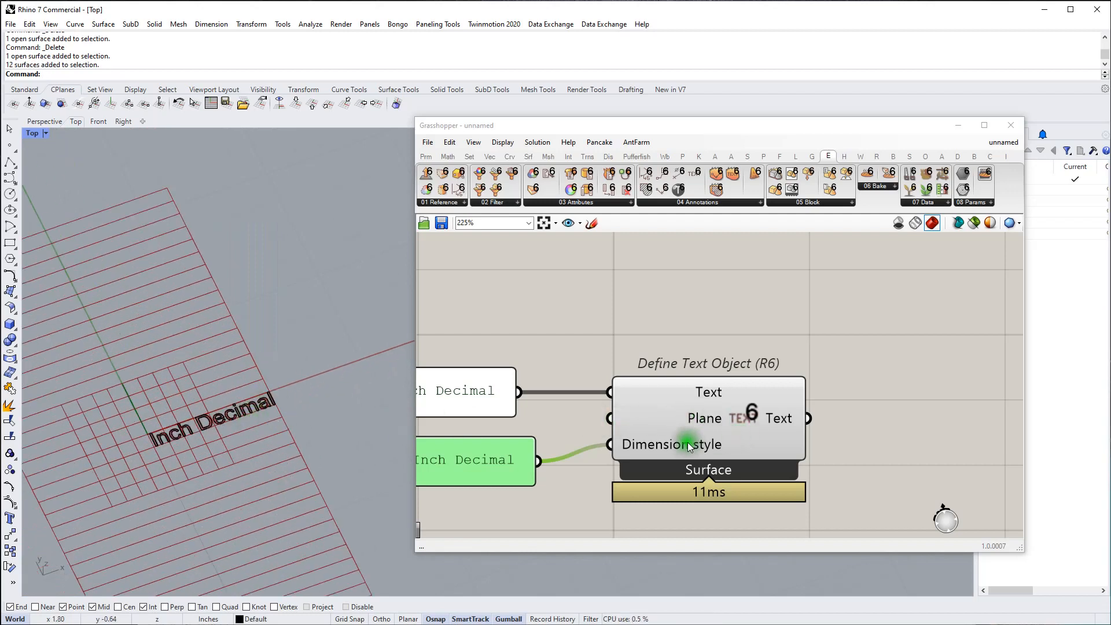
Add a Value List below the text panels and connect it to the Dimension style input of Define Text Object
{"action": "scroll", "coordinate": [687, 442], "scroll_direction": "down", "scroll_amount": 4}
{"action": "double_click", "coordinate": [598, 476]}
{"action": "type", "text": "v"}
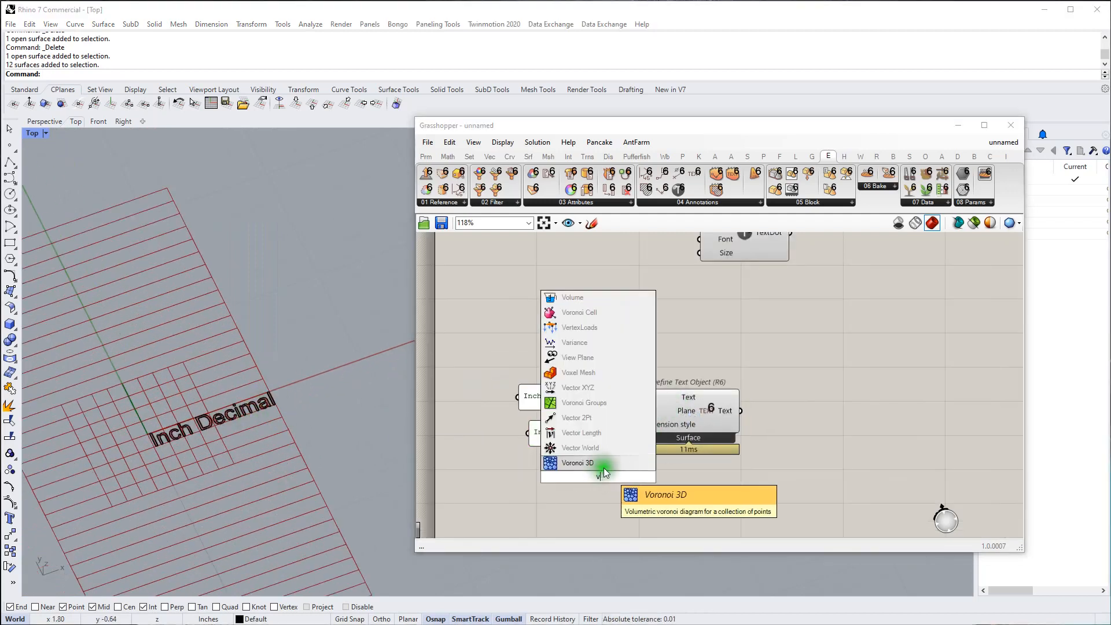
{"action": "type", "text": "a"}
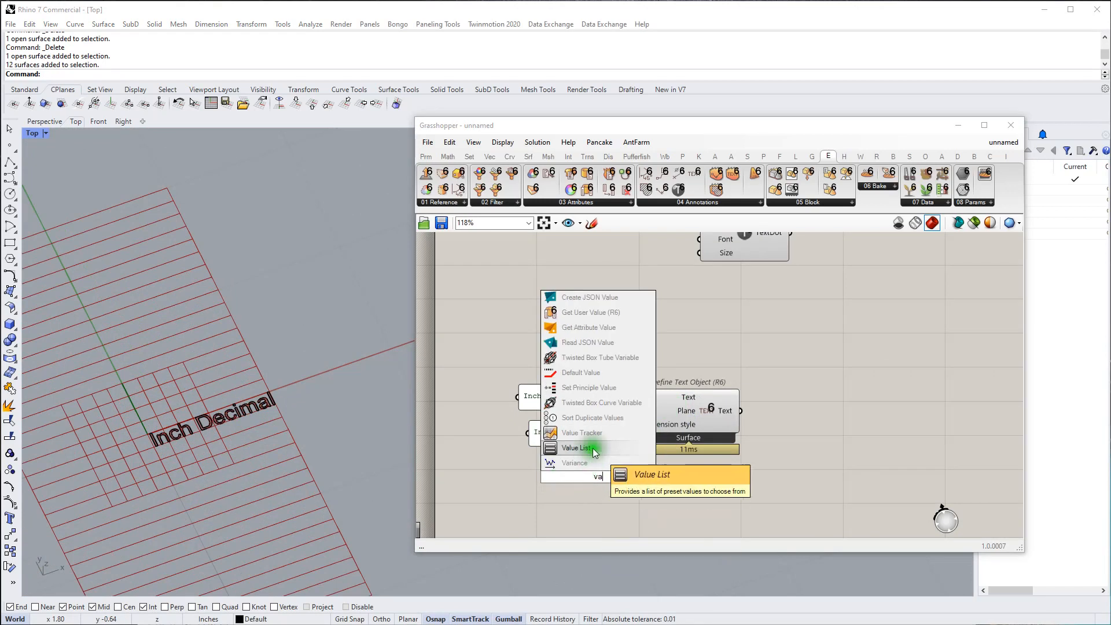
{"action": "left_click", "coordinate": [593, 448]}
{"action": "scroll", "coordinate": [630, 477], "scroll_direction": "up", "scroll_amount": 3}
{"action": "left_click_drag", "start_coordinate": [646, 477], "coordinate": [643, 418]}
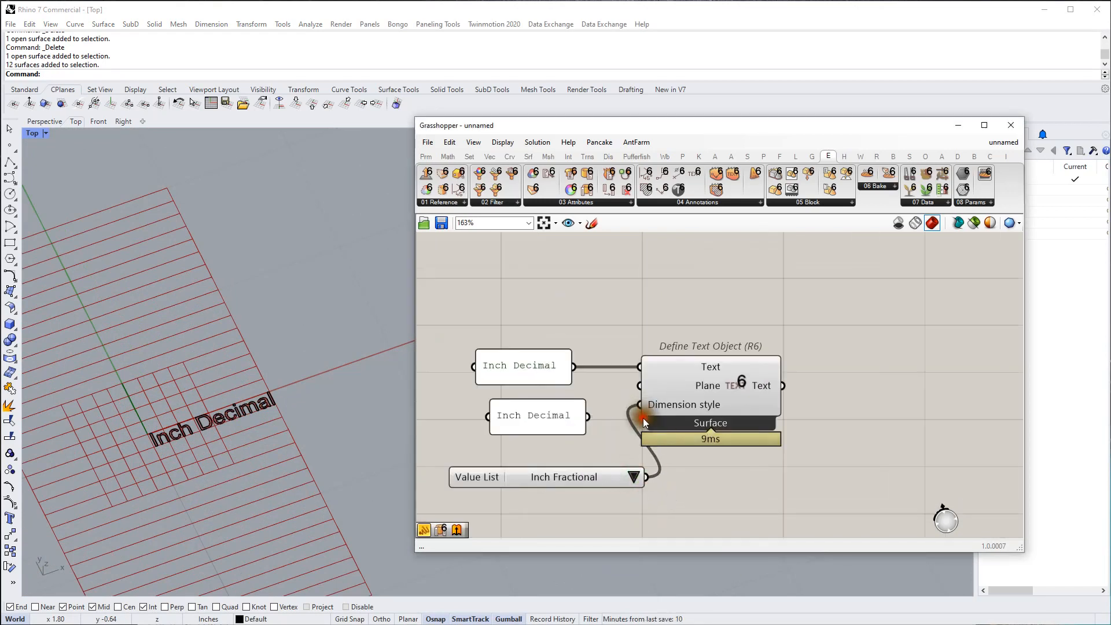
Choose Engrave in the dimension style Value List and shift the list slightly up and away from Define Text Object
{"action": "left_click", "coordinate": [633, 476]}
{"action": "left_click", "coordinate": [671, 520]}
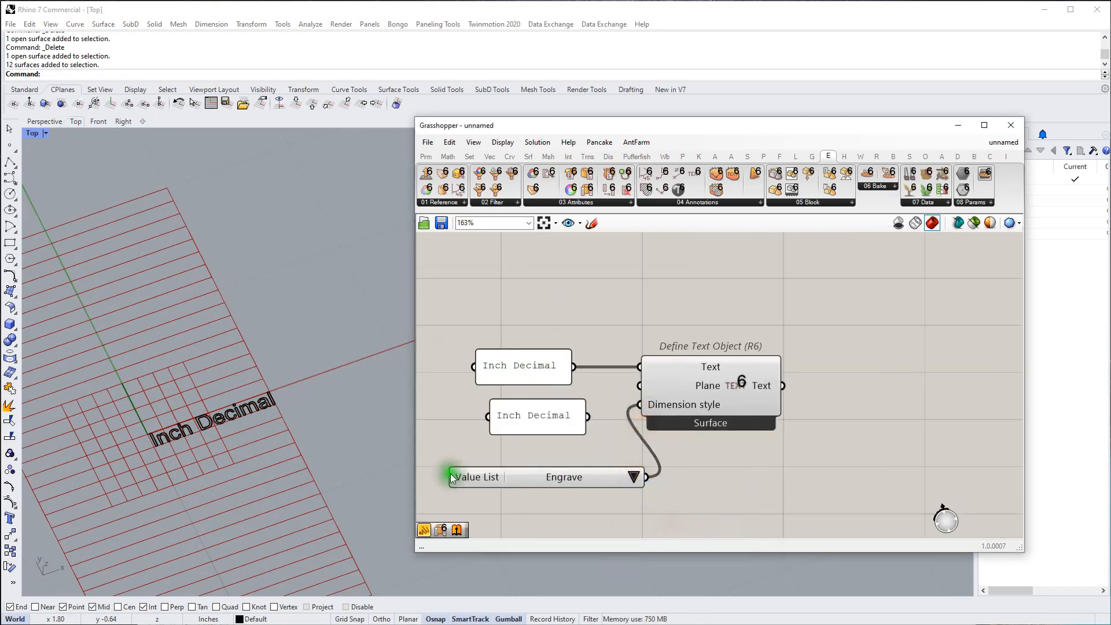
{"action": "scroll", "coordinate": [217, 364], "scroll_direction": "down", "scroll_amount": 6}
{"action": "right_click_drag", "start_coordinate": [218, 363], "coordinate": [255, 332]}
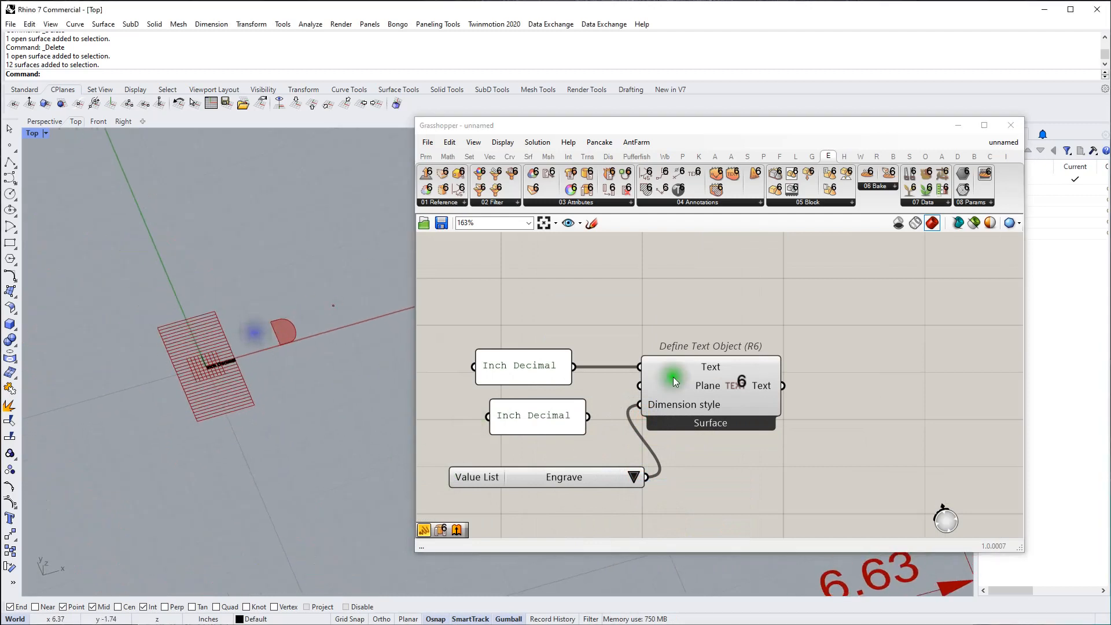
{"action": "left_click_drag", "start_coordinate": [602, 473], "coordinate": [581, 472]}
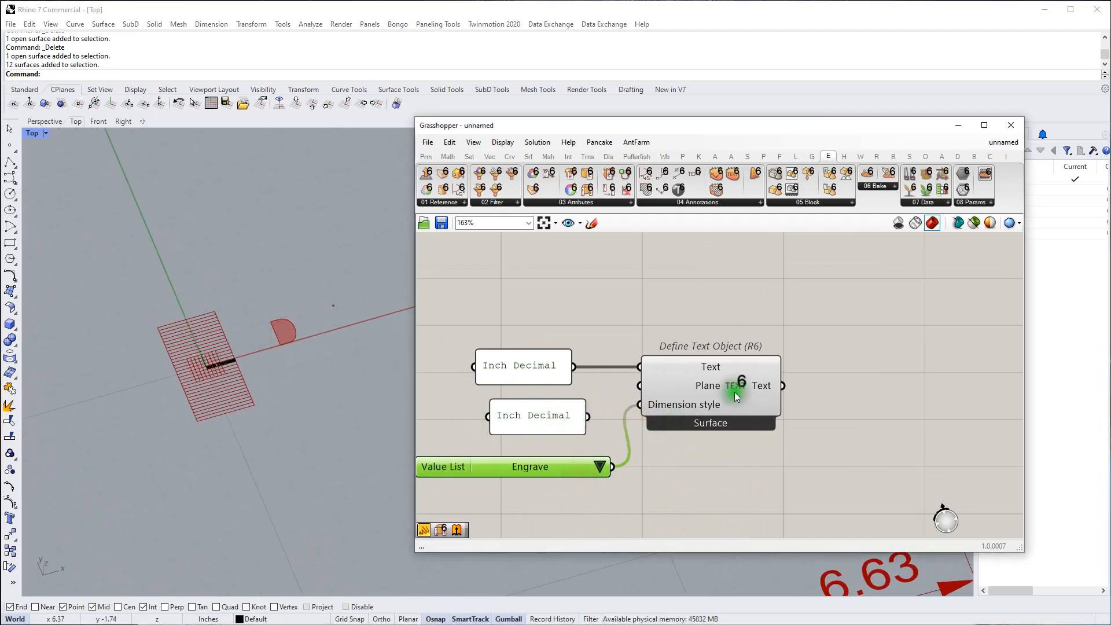
Switch Define Text Object to Curve Output and inspect the engraved letter curves in the viewport
{"action": "right_click", "coordinate": [714, 391]}
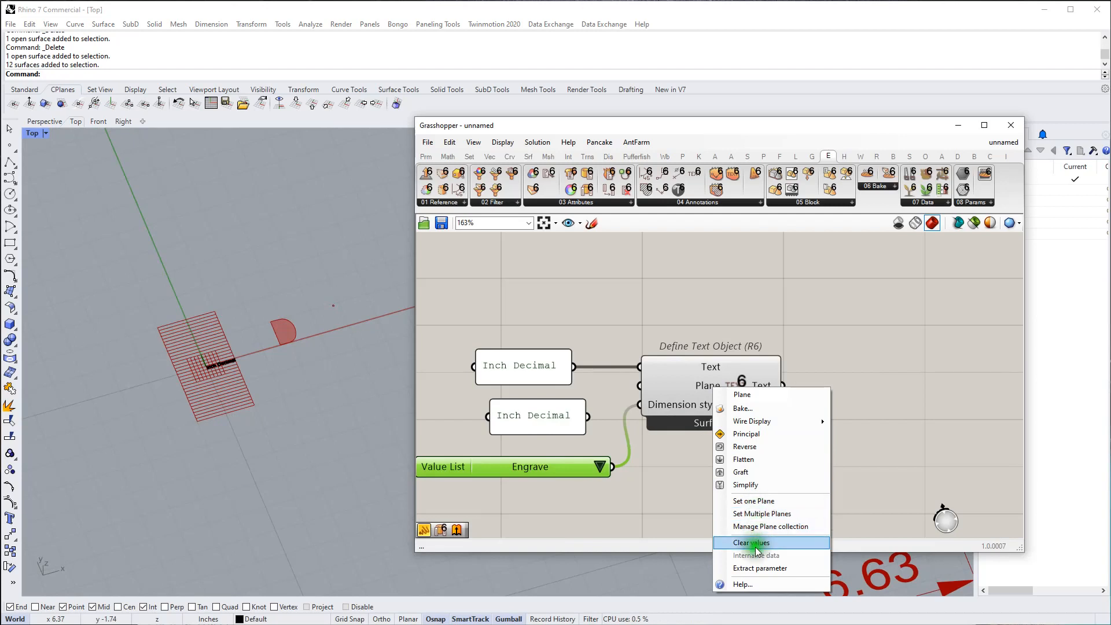
{"action": "right_click", "coordinate": [695, 423]}
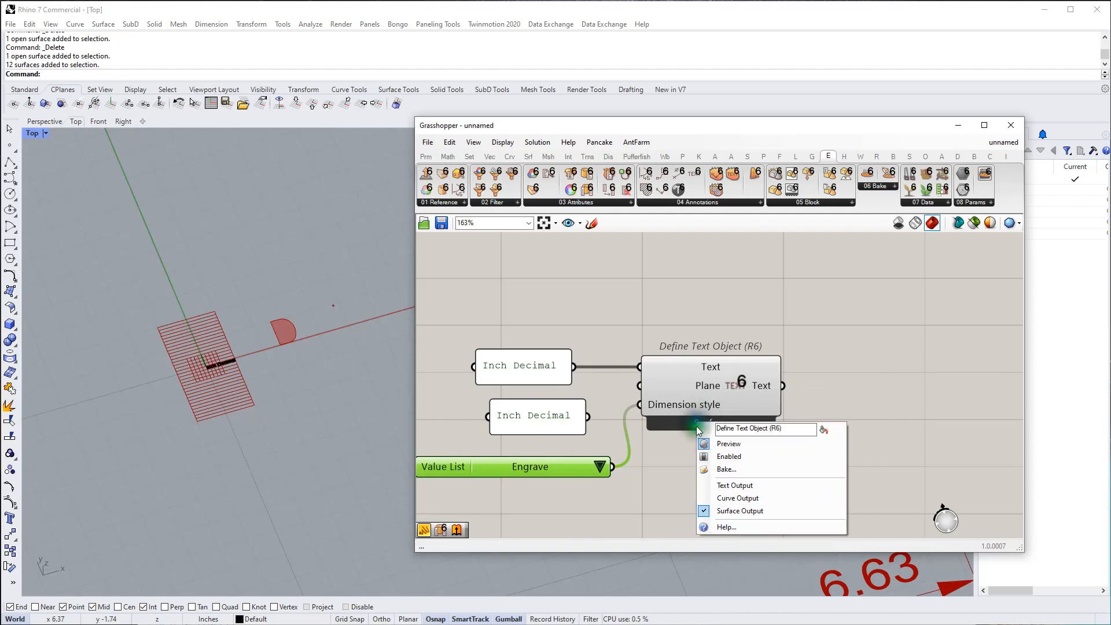
{"action": "left_click", "coordinate": [736, 497]}
{"action": "scroll", "coordinate": [341, 399], "scroll_direction": "up", "scroll_amount": 10}
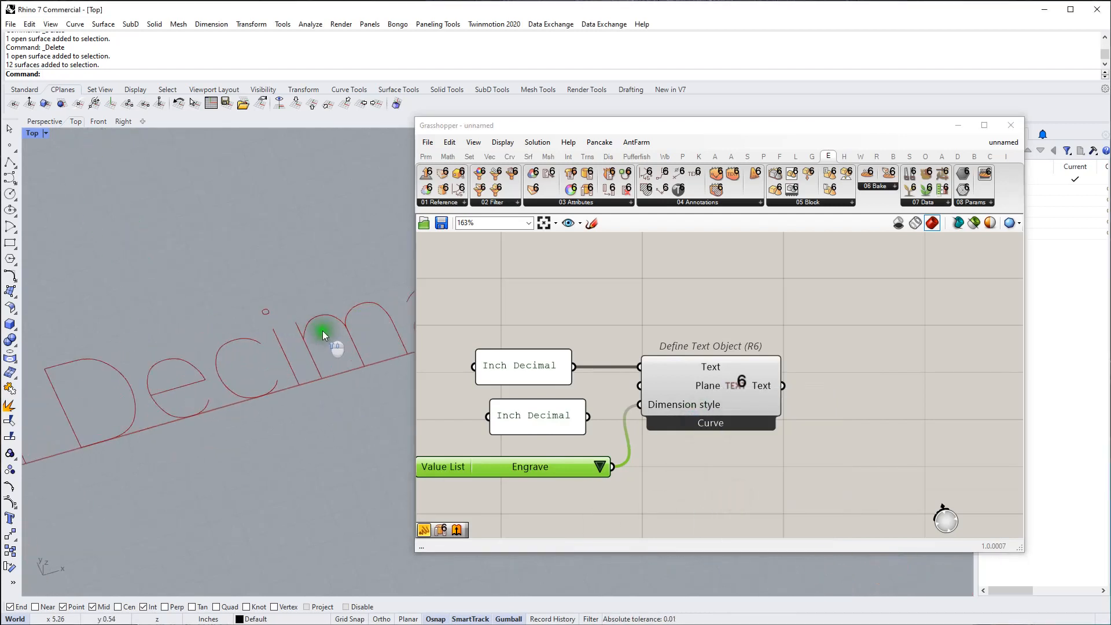
{"action": "scroll", "coordinate": [276, 389], "scroll_direction": "down", "scroll_amount": 14}
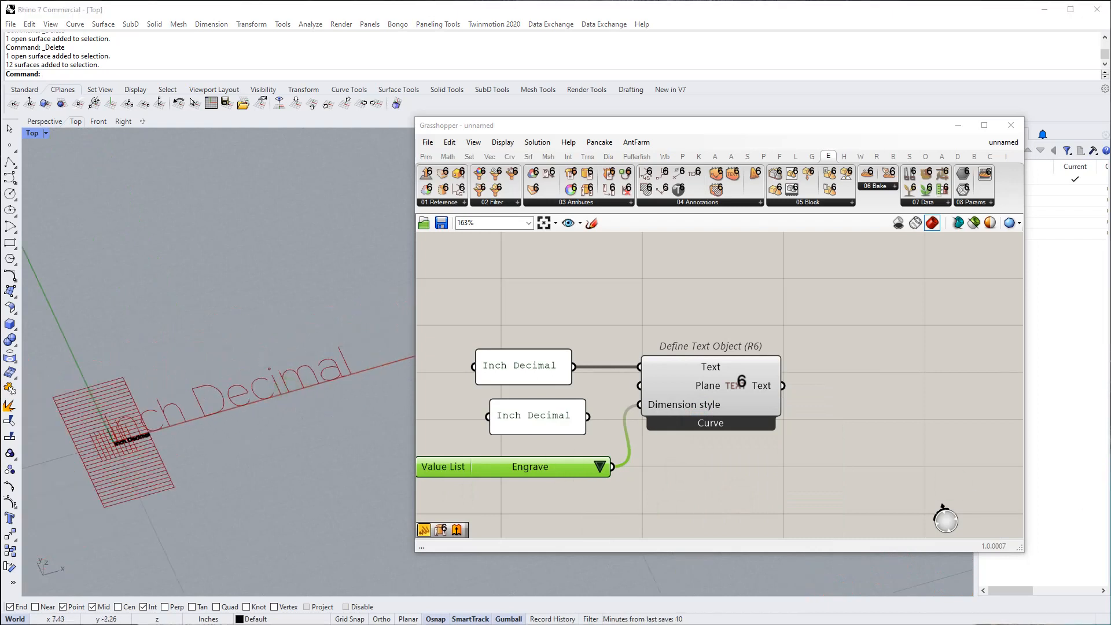
Add a Deconstruct Text component and connect the Text output of Define Text Object to its Text Object input
{"action": "left_click", "coordinate": [828, 270]}
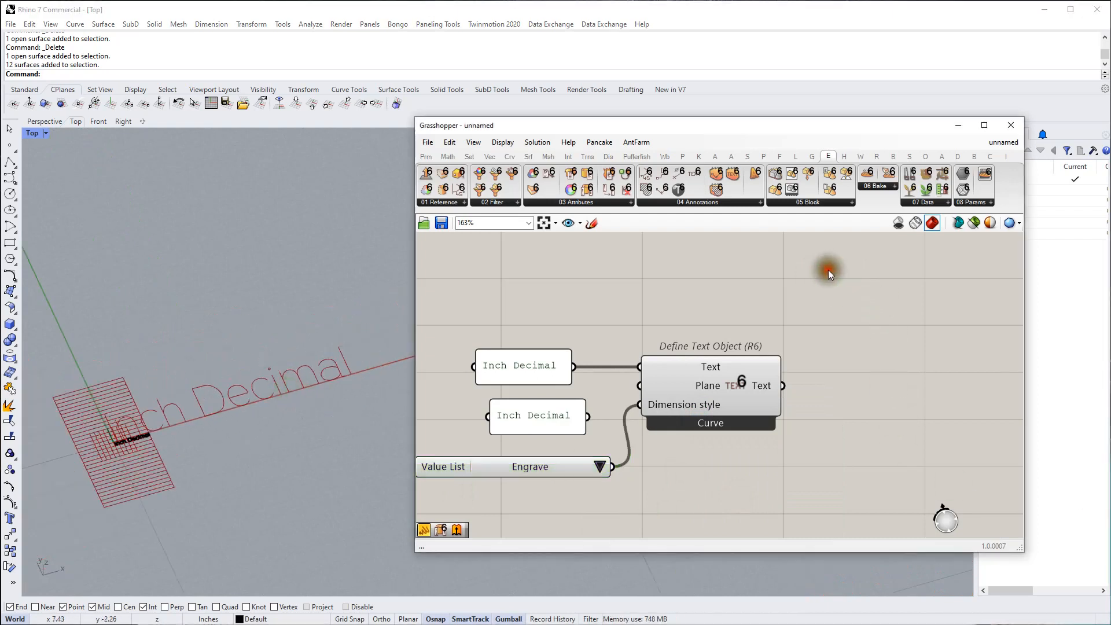
{"action": "left_click", "coordinate": [730, 201]}
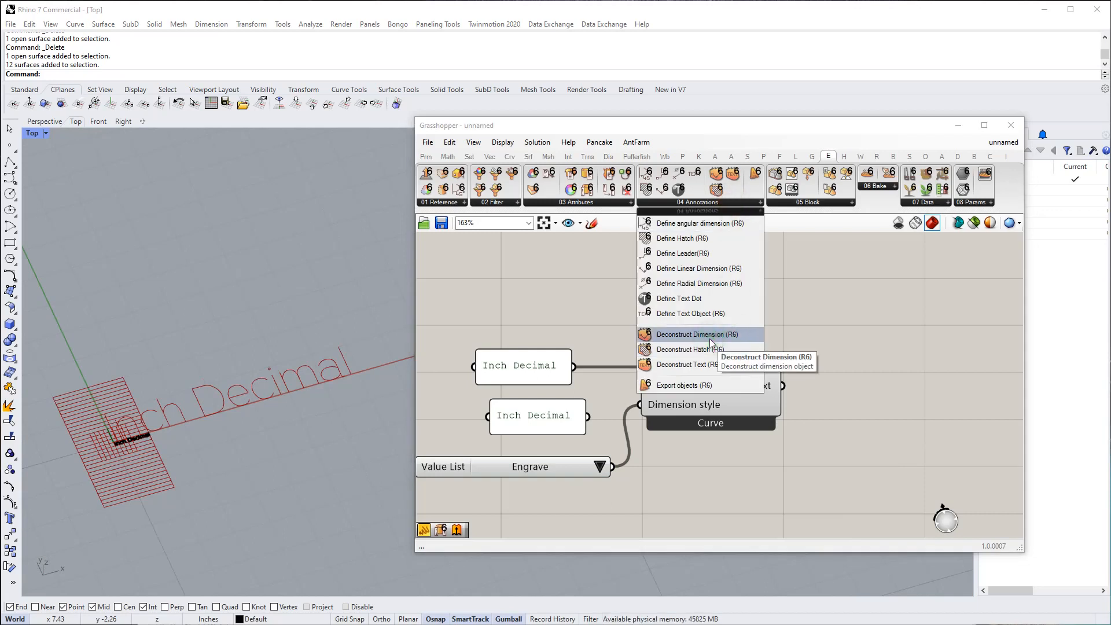
{"action": "left_click", "coordinate": [703, 370]}
{"action": "left_click", "coordinate": [912, 403]}
{"action": "right_click_drag", "start_coordinate": [911, 402], "coordinate": [678, 408]}
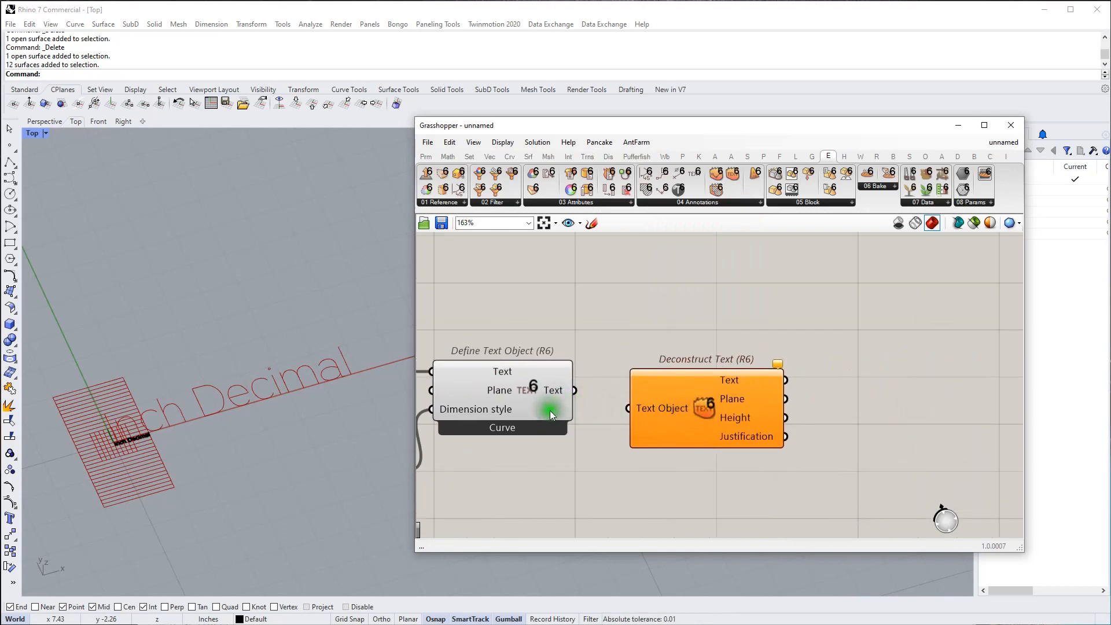
{"action": "left_click_drag", "start_coordinate": [574, 390], "coordinate": [629, 410]}
{"action": "left_click_drag", "start_coordinate": [710, 406], "coordinate": [712, 388]}
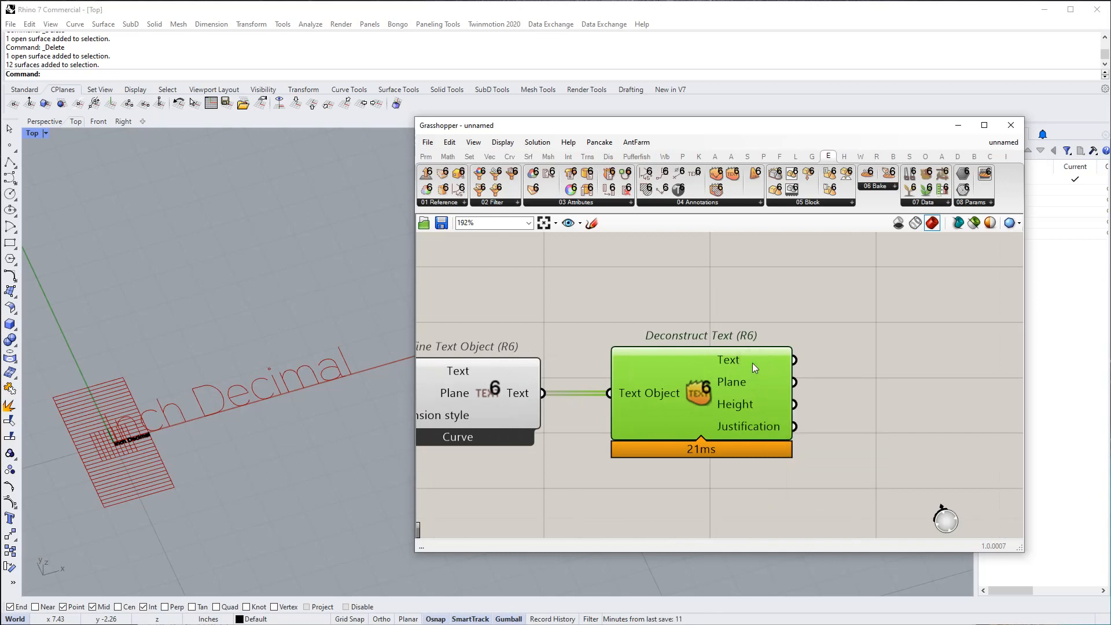
Switch the Define Text Object component to Text Output
{"action": "scroll", "coordinate": [735, 381], "scroll_direction": "up", "scroll_amount": 1}
{"action": "mouse_move", "coordinate": [735, 381]}
{"action": "left_click", "coordinate": [724, 304]}
{"action": "scroll", "coordinate": [724, 304], "scroll_direction": "down", "scroll_amount": 3}
{"action": "right_click", "coordinate": [566, 358]}
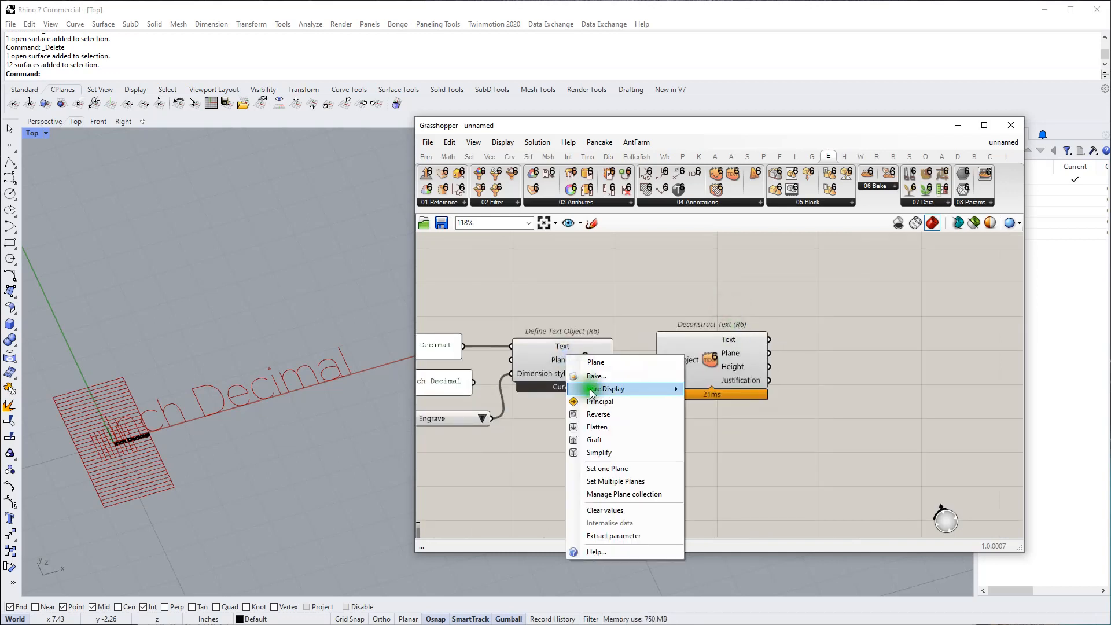
{"action": "left_click", "coordinate": [544, 355]}
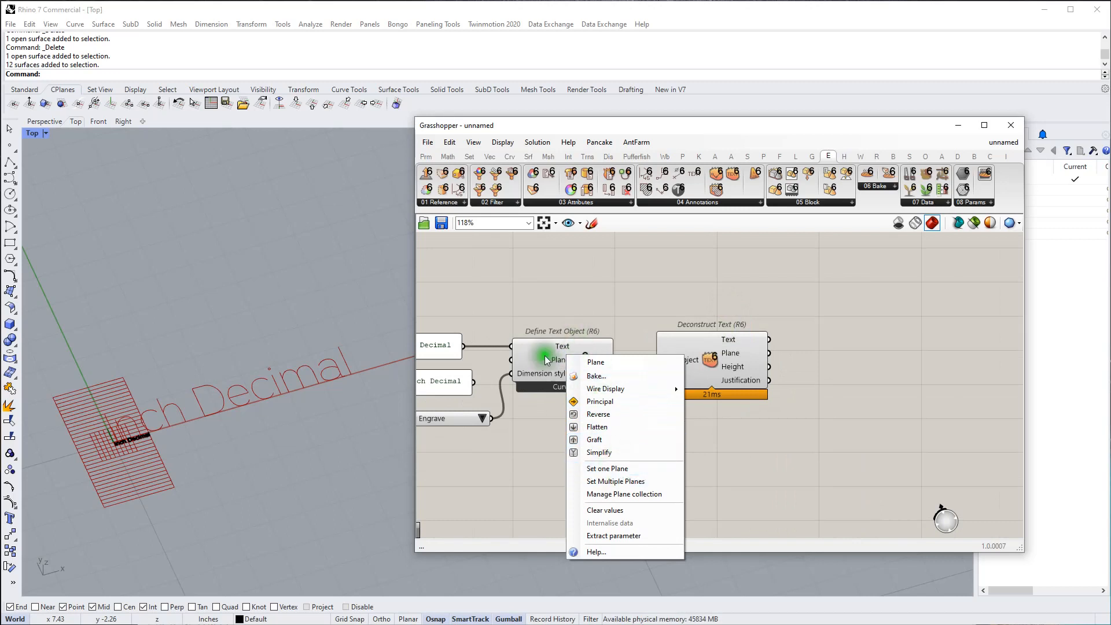
{"action": "right_click", "coordinate": [560, 388]}
{"action": "left_click", "coordinate": [609, 452]}
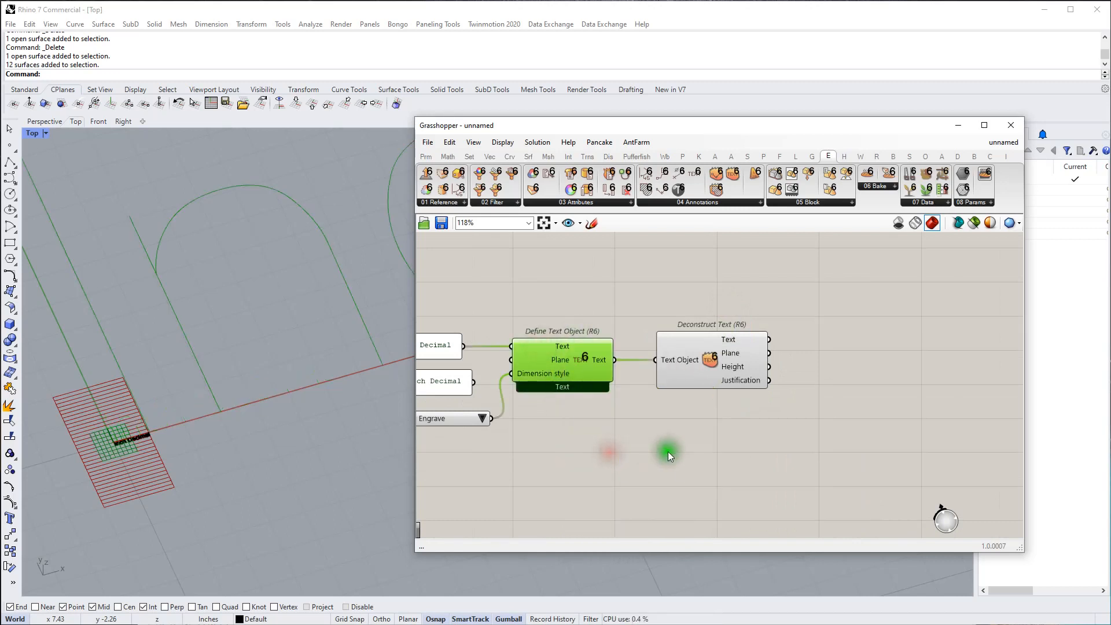
{"action": "left_click", "coordinate": [668, 451]}
Choose Feet Decimal in the Value List feeding the text object's dimension style
{"action": "scroll", "coordinate": [338, 425], "scroll_direction": "up", "scroll_amount": 2}
{"action": "right_click_drag", "start_coordinate": [535, 386], "coordinate": [625, 394]}
{"action": "left_click", "coordinate": [572, 427]}
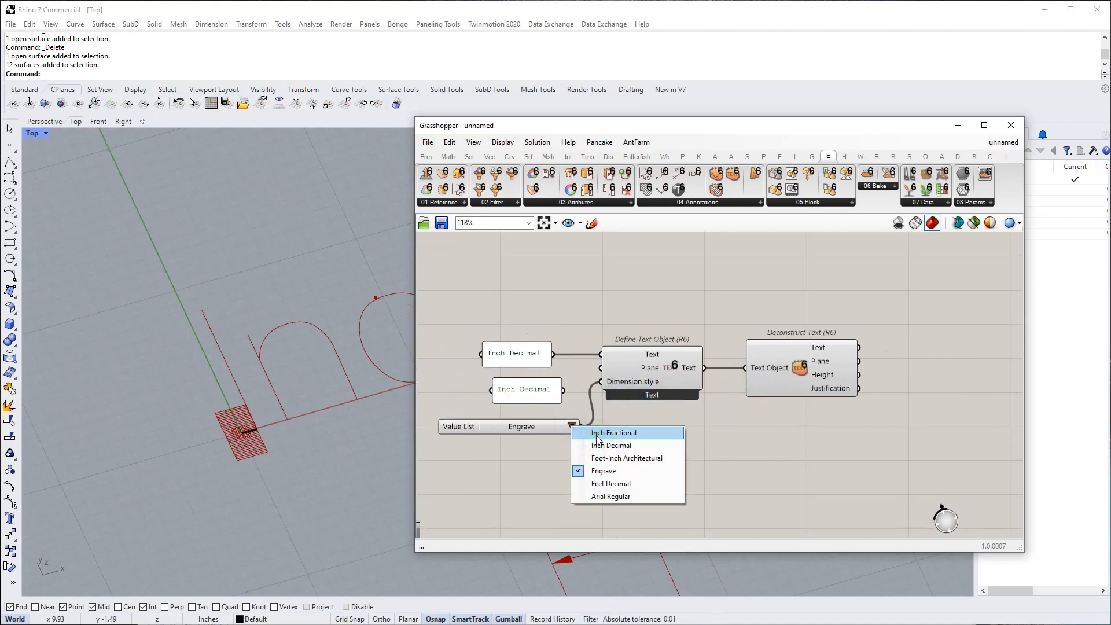
{"action": "left_click", "coordinate": [599, 496]}
Examine the Text, Plane, Height and Justification outputs of the Deconstruct Text component
{"action": "right_click_drag", "start_coordinate": [722, 460], "coordinate": [565, 481]}
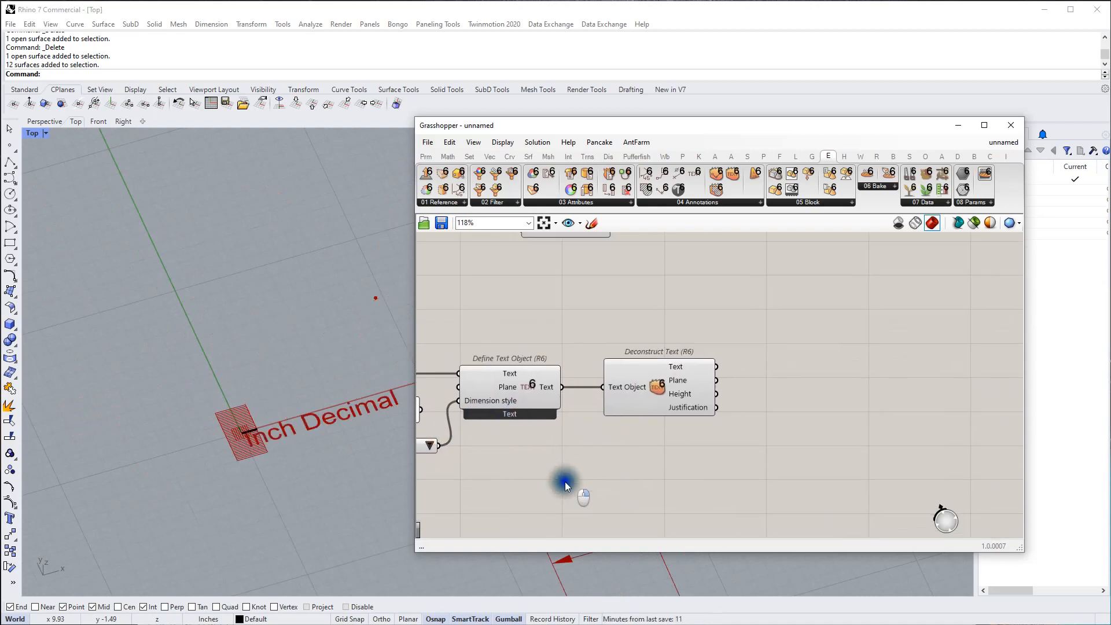
{"action": "scroll", "coordinate": [662, 408], "scroll_direction": "up", "scroll_amount": 3}
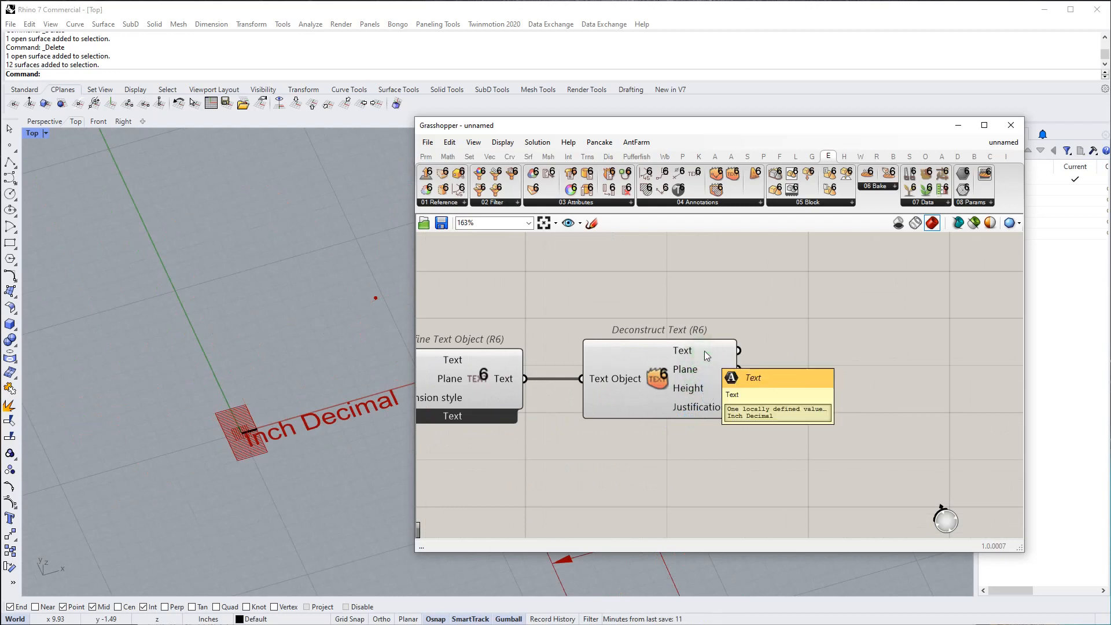
{"action": "mouse_move", "coordinate": [708, 380]}
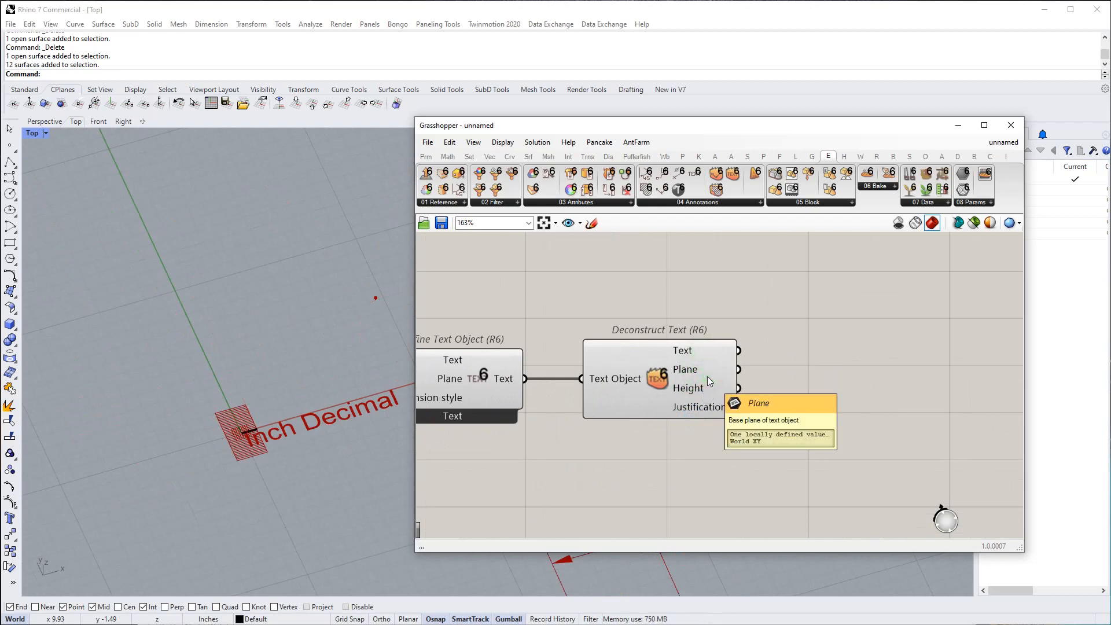
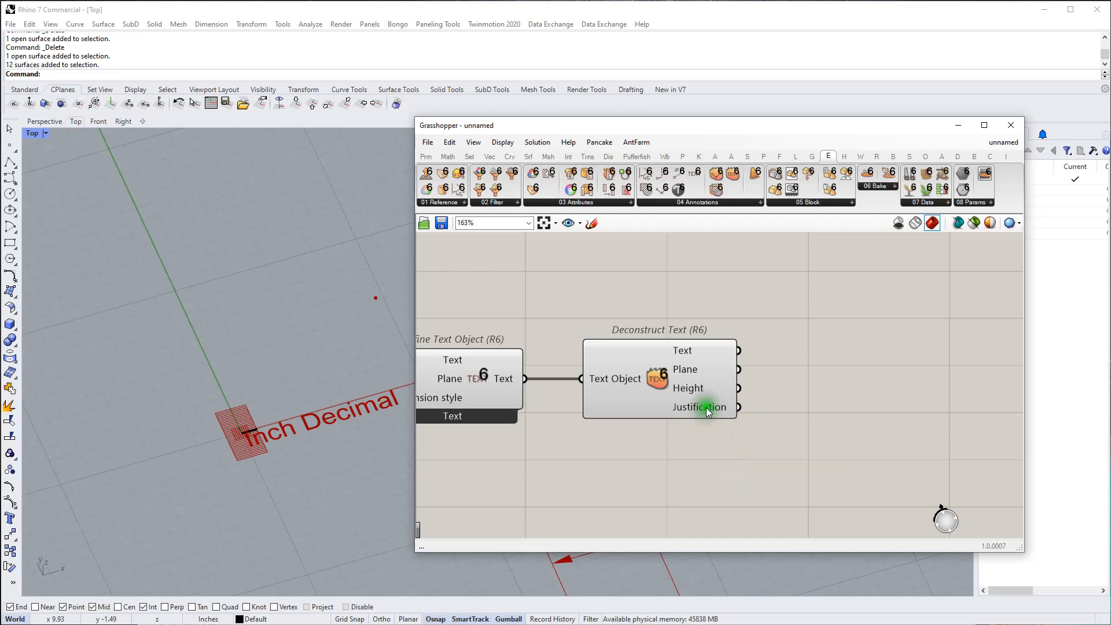
{"action": "scroll", "coordinate": [705, 407], "scroll_direction": "up", "scroll_amount": 3}
{"action": "scroll", "coordinate": [696, 406], "scroll_direction": "down", "scroll_amount": 3}
{"action": "scroll", "coordinate": [696, 405], "scroll_direction": "down", "scroll_amount": 4}
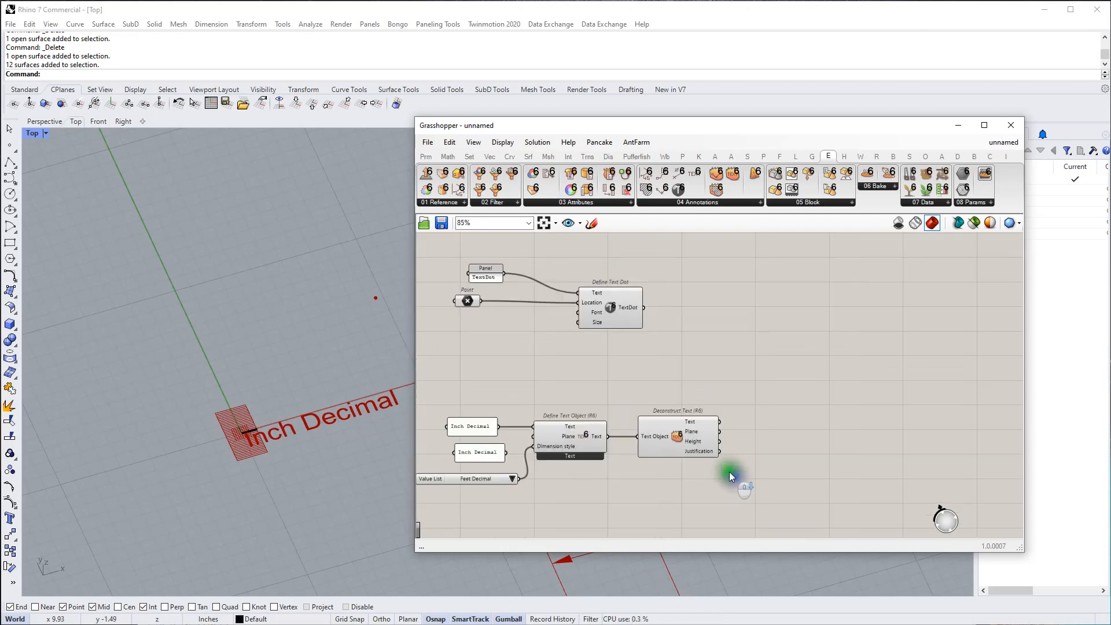
Add a Deconstruct annotation component beside the dimension definition that sits below the leader definition
{"action": "scroll", "coordinate": [685, 471], "scroll_direction": "up", "scroll_amount": 2}
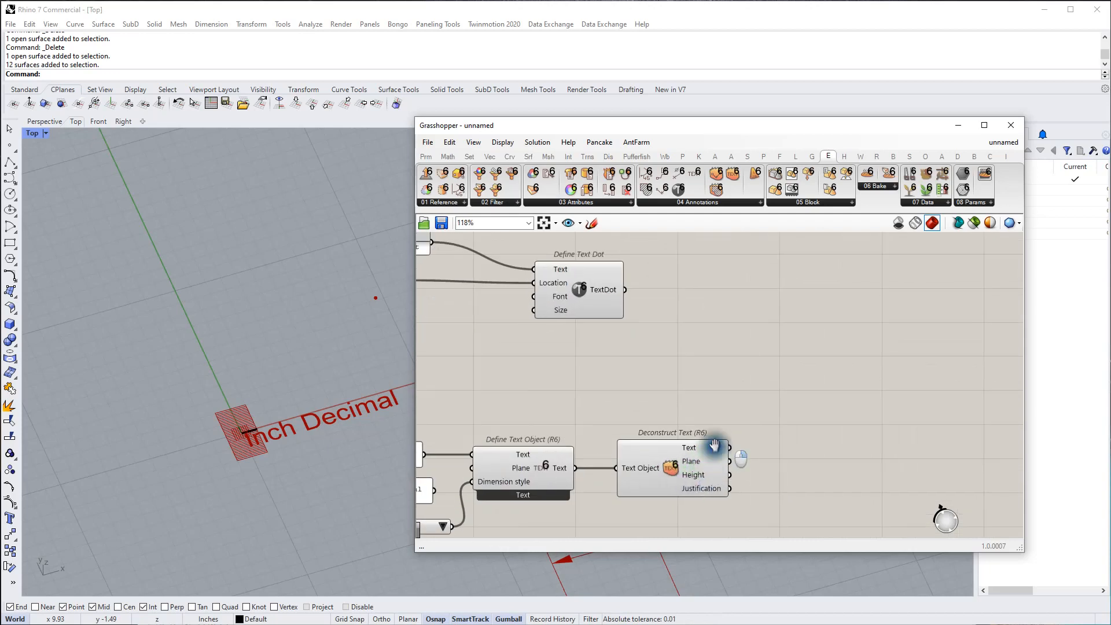
{"action": "right_click_drag", "start_coordinate": [679, 472], "coordinate": [682, 428]}
{"action": "scroll", "coordinate": [689, 393], "scroll_direction": "down", "scroll_amount": 2}
{"action": "right_click_drag", "start_coordinate": [696, 349], "coordinate": [677, 413]}
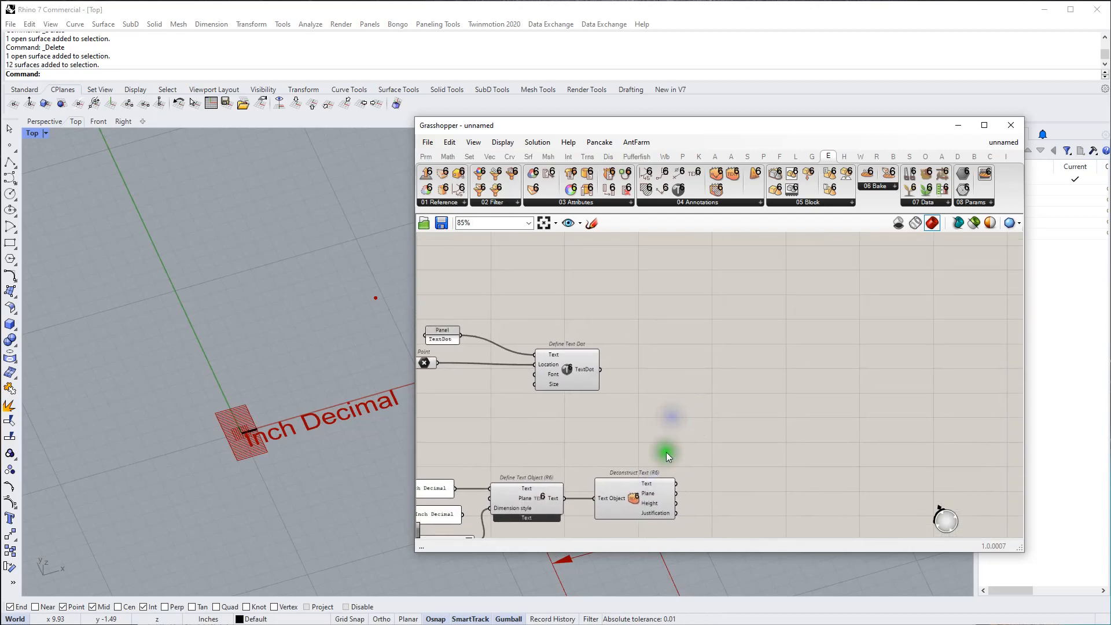
{"action": "right_click_drag", "start_coordinate": [658, 467], "coordinate": [641, 434]}
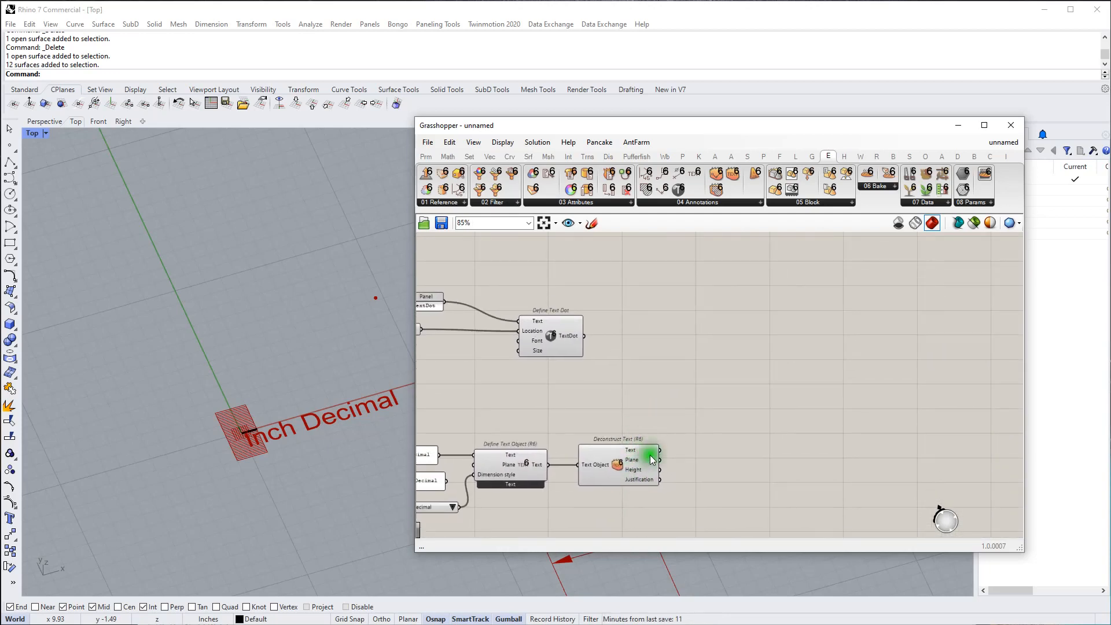
{"action": "scroll", "coordinate": [661, 421], "scroll_direction": "down", "scroll_amount": 3}
{"action": "right_click_drag", "start_coordinate": [698, 362], "coordinate": [683, 476]}
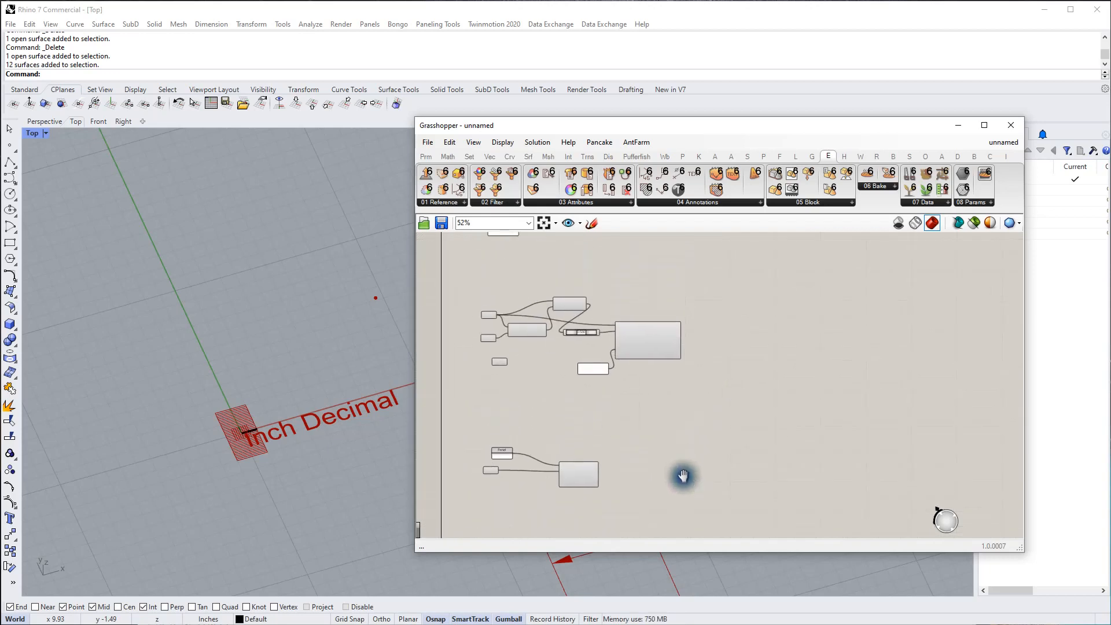
{"action": "left_click", "coordinate": [721, 202]}
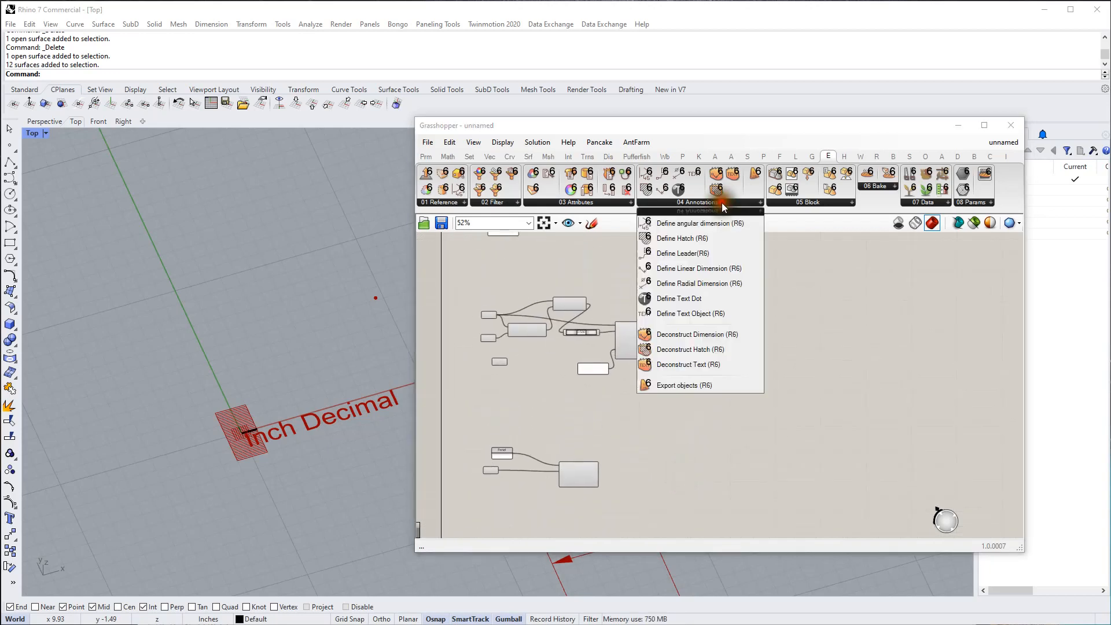
{"action": "left_click", "coordinate": [717, 358]}
{"action": "scroll", "coordinate": [740, 354], "scroll_direction": "down", "scroll_amount": 3}
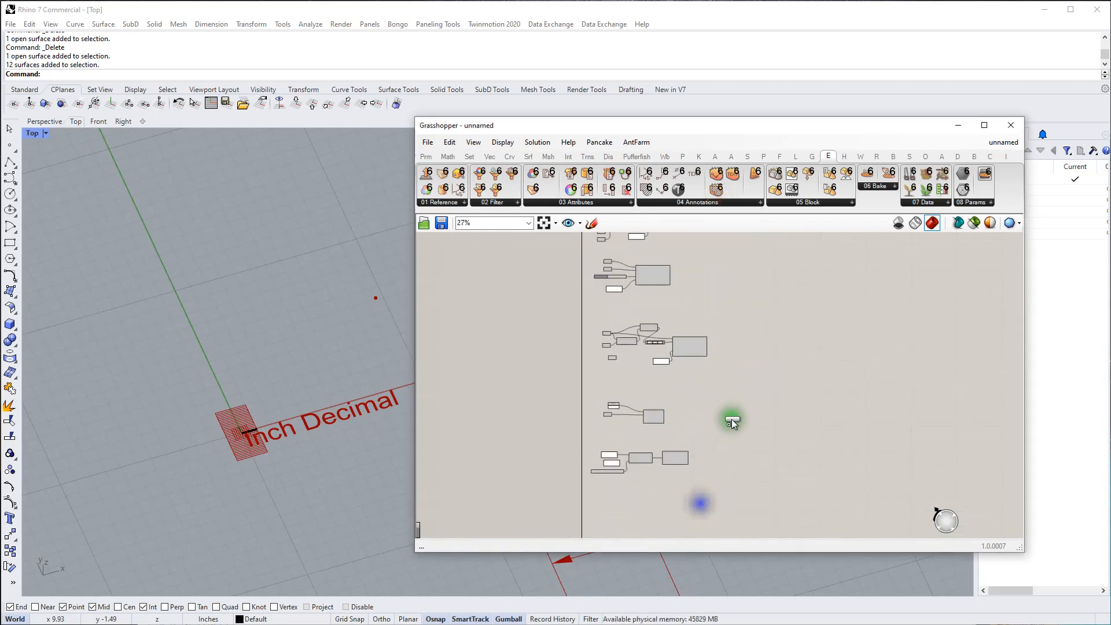
{"action": "left_click", "coordinate": [733, 262]}
{"action": "right_click_drag", "start_coordinate": [736, 284], "coordinate": [728, 470]}
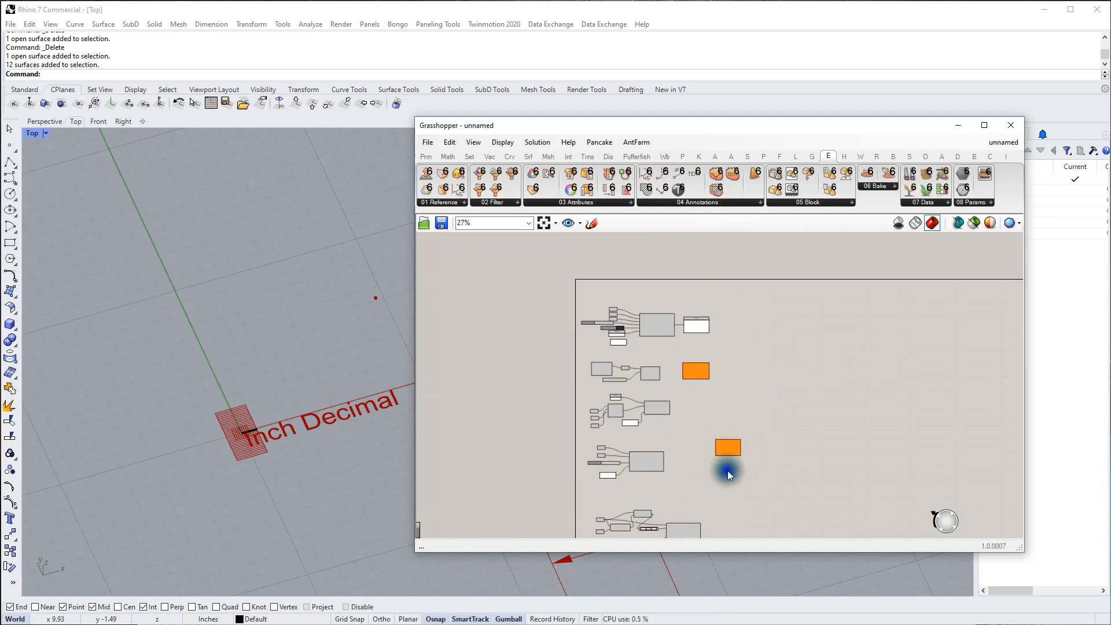
Connect the Hatch output of Define Hatch to the Dimension Object input of the Deconstruct Dimension component
{"action": "scroll", "coordinate": [734, 441], "scroll_direction": "up", "scroll_amount": 3}
{"action": "scroll", "coordinate": [712, 427], "scroll_direction": "up", "scroll_amount": 3}
{"action": "right_click_drag", "start_coordinate": [681, 356], "coordinate": [689, 487]}
{"action": "scroll", "coordinate": [681, 386], "scroll_direction": "down", "scroll_amount": 2}
{"action": "mouse_move", "coordinate": [702, 425]}
{"action": "right_mouse_down"}
{"action": "mouse_move", "coordinate": [685, 381]}
{"action": "mouse_move", "coordinate": [663, 374]}
{"action": "mouse_move", "coordinate": [716, 390]}
{"action": "mouse_move", "coordinate": [682, 422]}
{"action": "right_mouse_up"}
{"action": "key", "text": "Delete"}
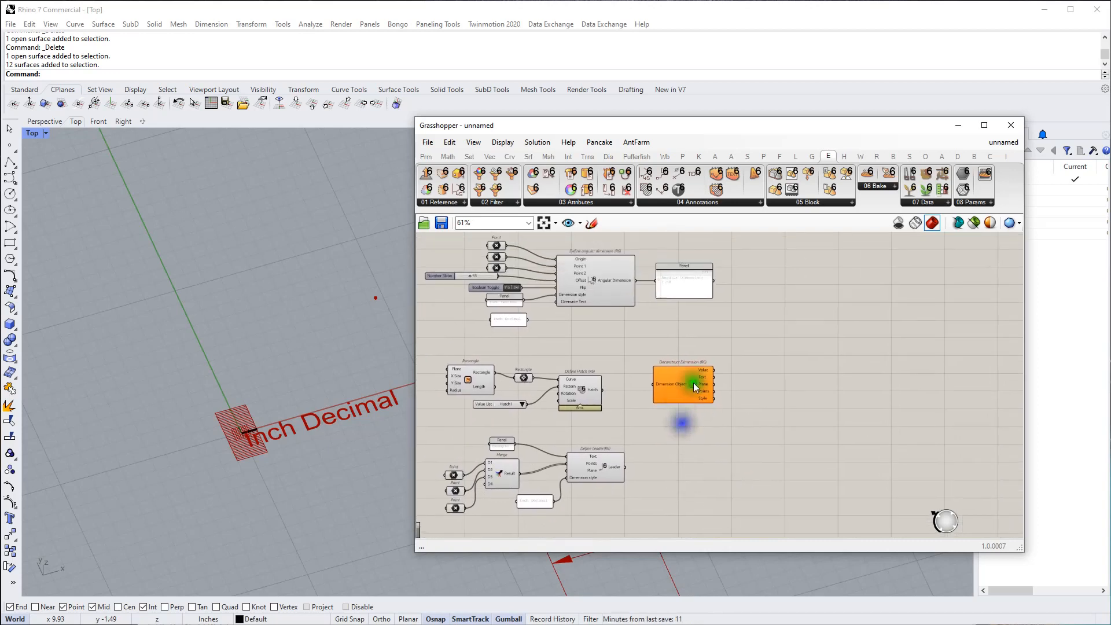
{"action": "scroll", "coordinate": [693, 381], "scroll_direction": "up", "scroll_amount": 2}
{"action": "mouse_move", "coordinate": [542, 398]}
{"action": "left_mouse_down"}
{"action": "mouse_move", "coordinate": [667, 392]}
{"action": "mouse_move", "coordinate": [657, 397]}
{"action": "left_mouse_up"}
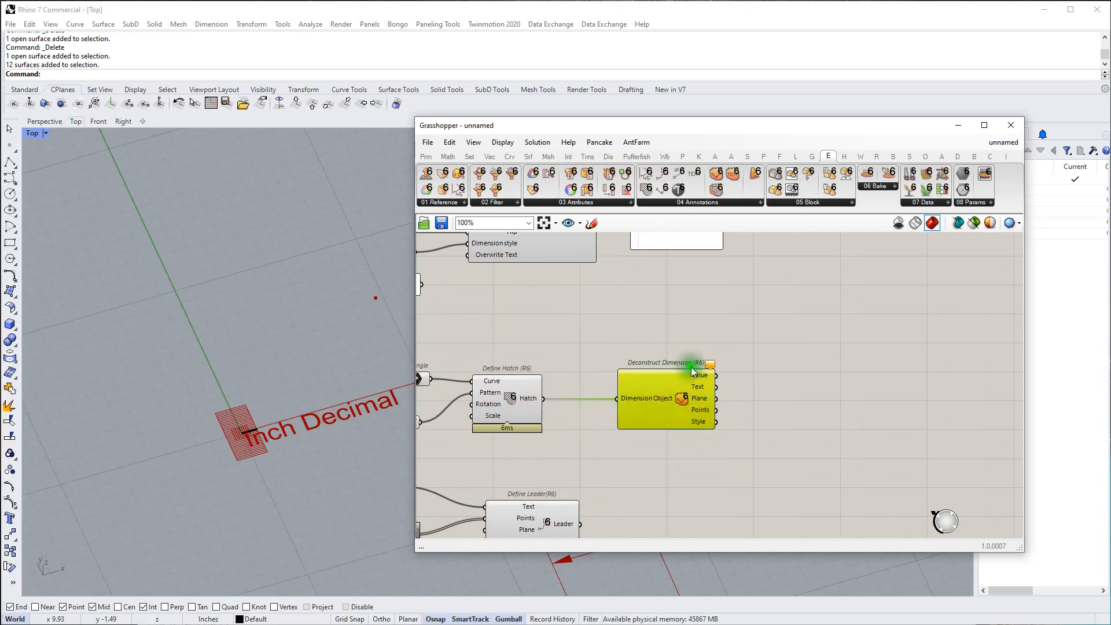
{"action": "left_click", "coordinate": [701, 342]}
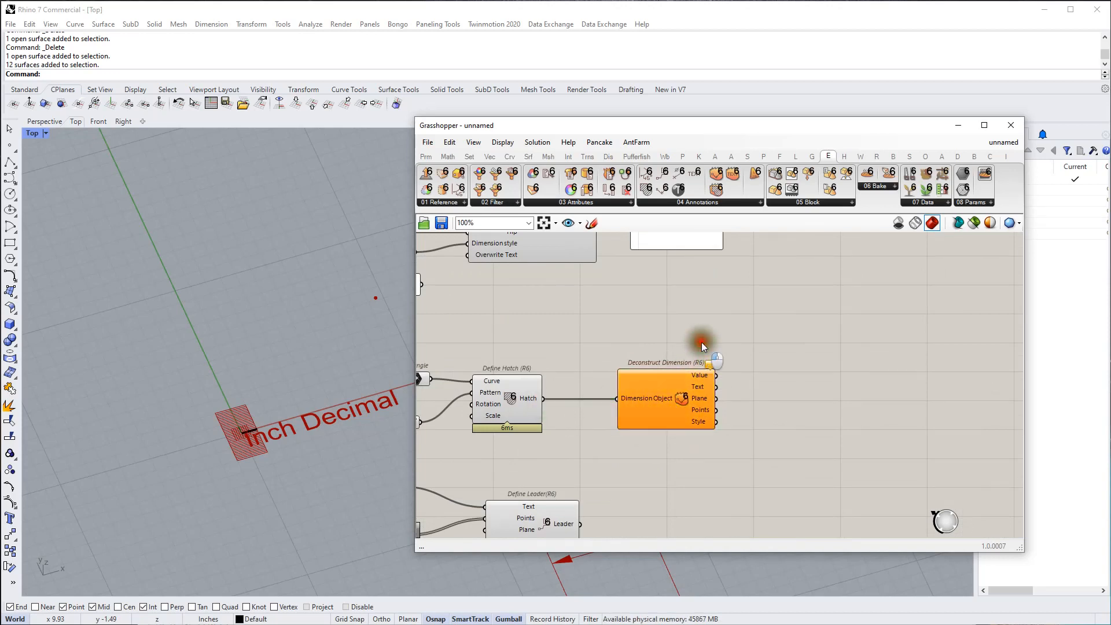
Choose Solid in the Value List feeding the Pattern input of Define Hatch
{"action": "right_click_drag", "start_coordinate": [648, 344], "coordinate": [712, 345]}
{"action": "mouse_move", "coordinate": [713, 384]}
{"action": "right_mouse_down"}
{"action": "mouse_move", "coordinate": [665, 475]}
{"action": "mouse_move", "coordinate": [783, 395]}
{"action": "right_mouse_up"}
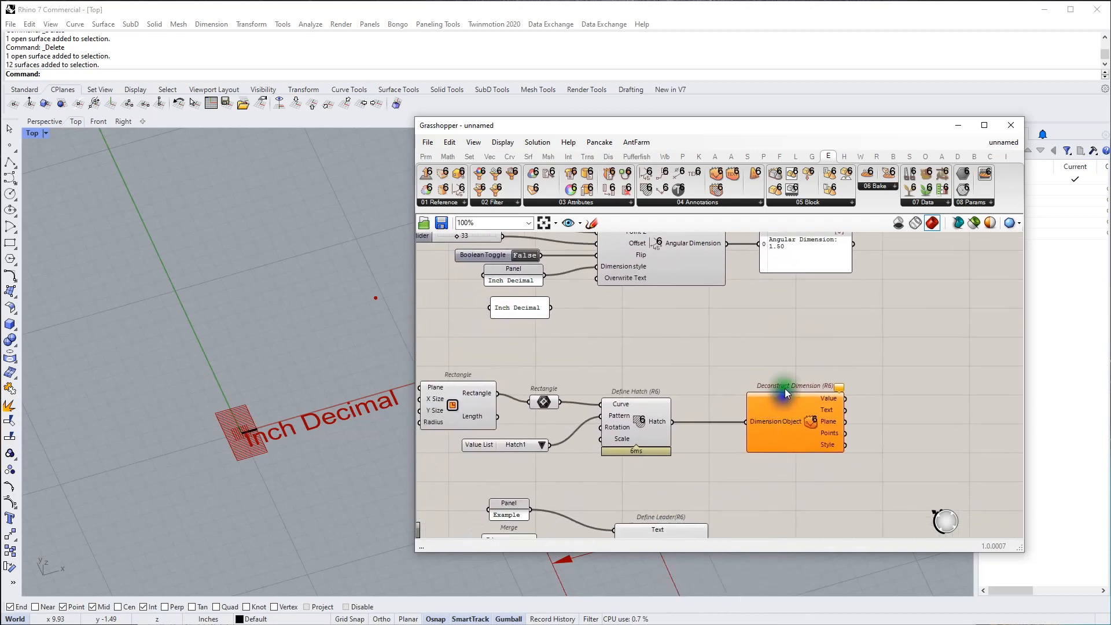
{"action": "right_click_drag", "start_coordinate": [673, 387], "coordinate": [697, 360]}
{"action": "left_click", "coordinate": [568, 429]}
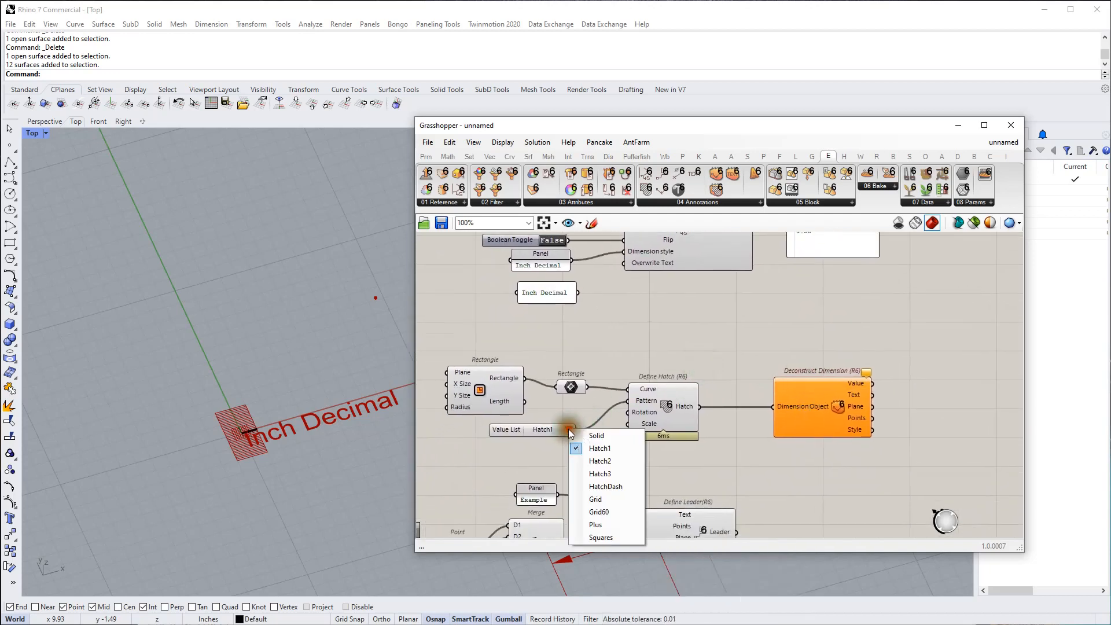
{"action": "left_click", "coordinate": [587, 435]}
{"action": "middle_click_drag", "start_coordinate": [687, 358], "coordinate": [689, 407]}
Delete the Deconstruct Dimension component attached to the hatch definition
{"action": "left_click_drag", "start_coordinate": [697, 406], "coordinate": [783, 408]}
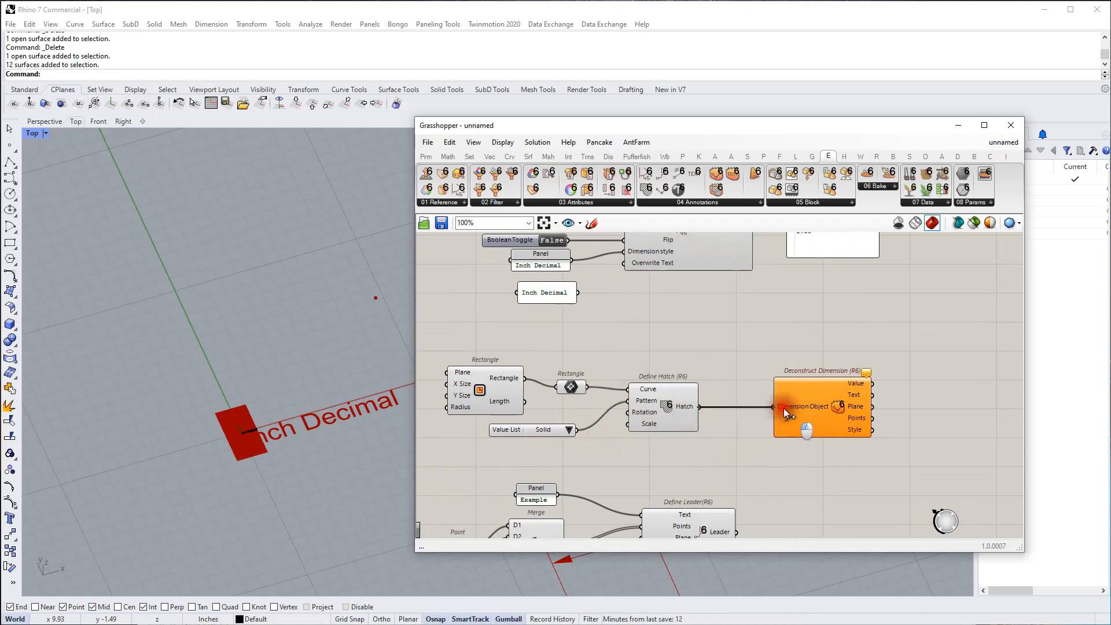
{"action": "left_click", "coordinate": [806, 411]}
{"action": "key", "text": "Delete"}
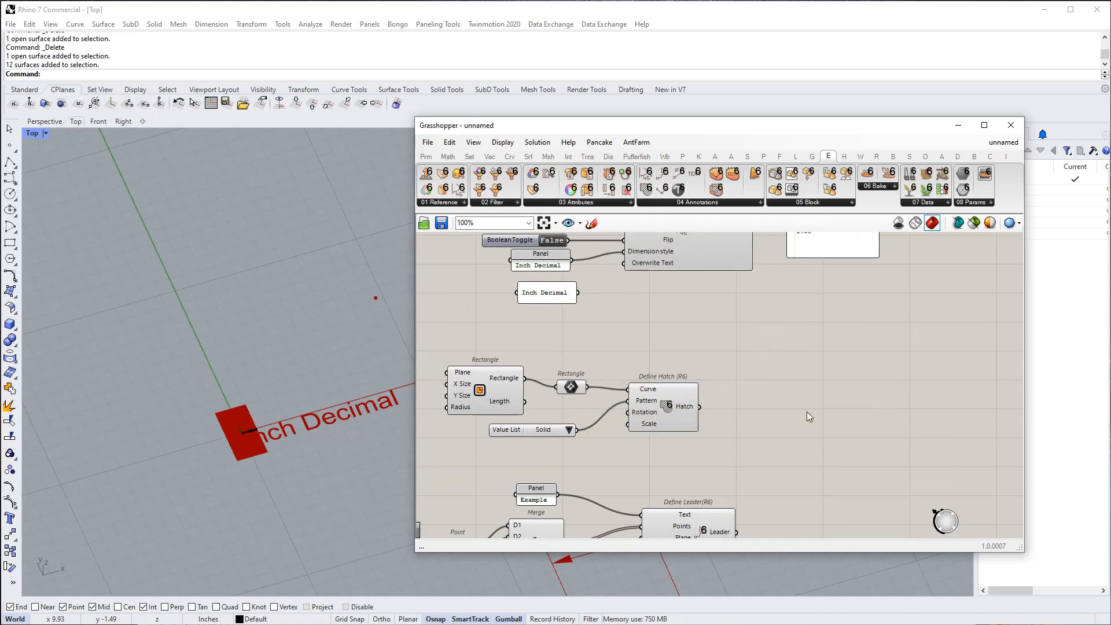
Add a Deconstruct Hatch component and connect the Hatch output of Define Hatch to its input
{"action": "double_click", "coordinate": [808, 400]}
{"action": "type", "text": "dec "}
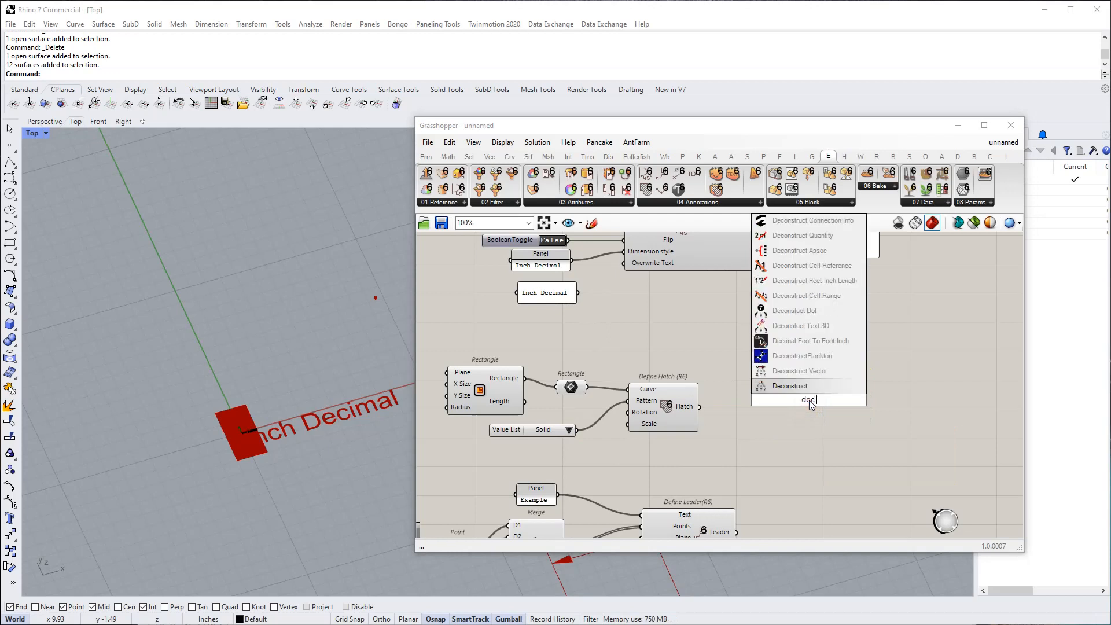
{"action": "type", "text": "hatch"}
{"action": "key", "text": "Return"}
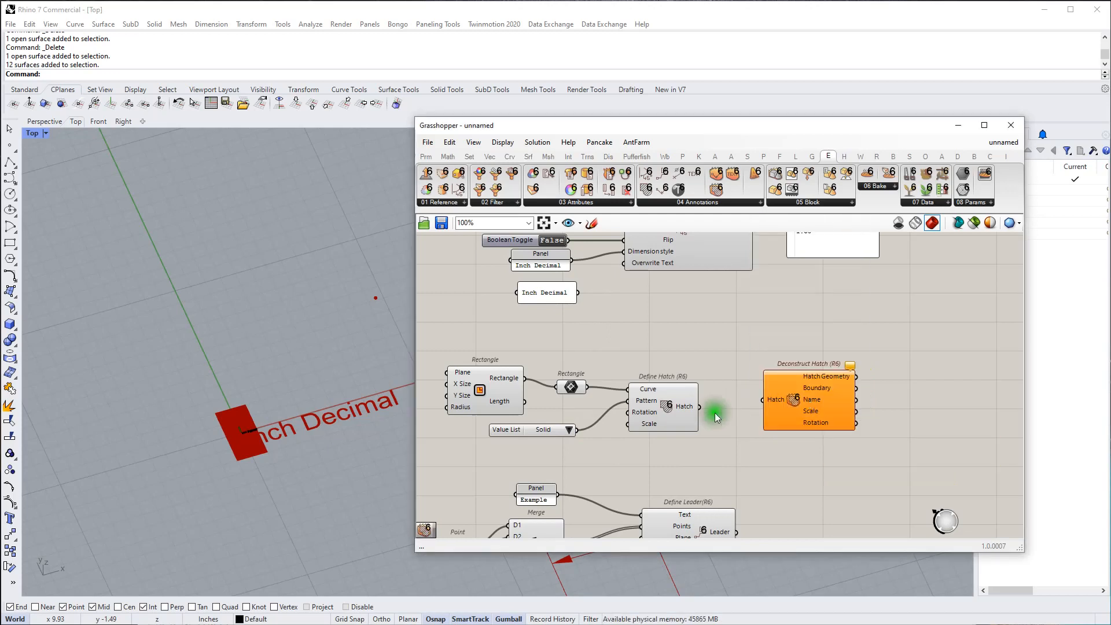
{"action": "left_click_drag", "start_coordinate": [700, 406], "coordinate": [814, 409]}
Examine the Hatch Geometry and Boundary outputs of the Deconstruct Hatch component
{"action": "mouse_move", "coordinate": [834, 383]}
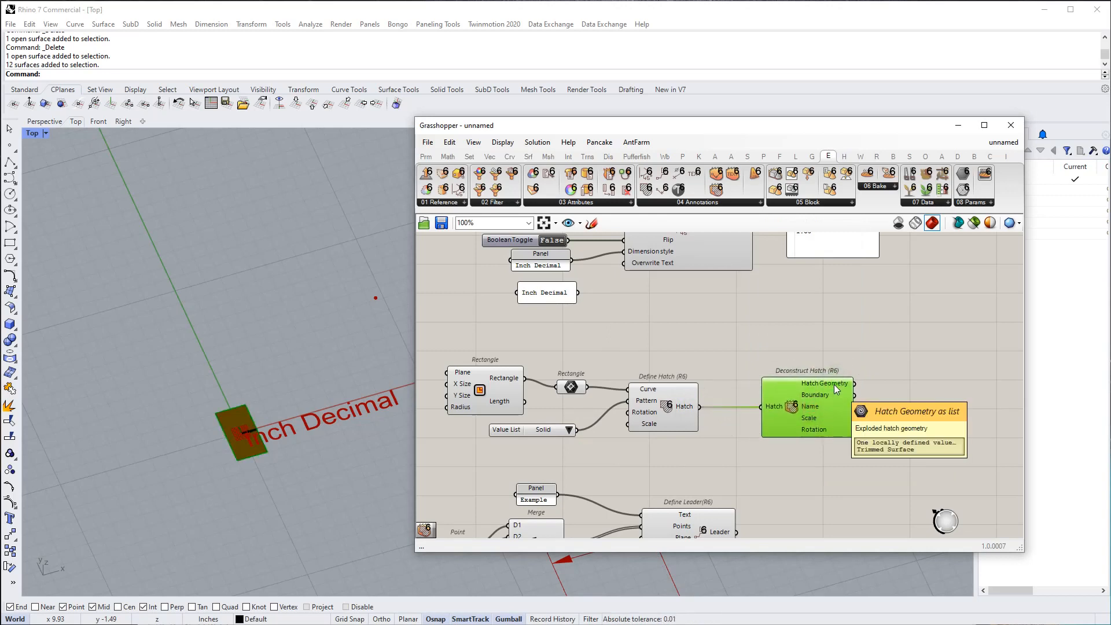
{"action": "scroll", "coordinate": [834, 384], "scroll_direction": "up", "scroll_amount": 3}
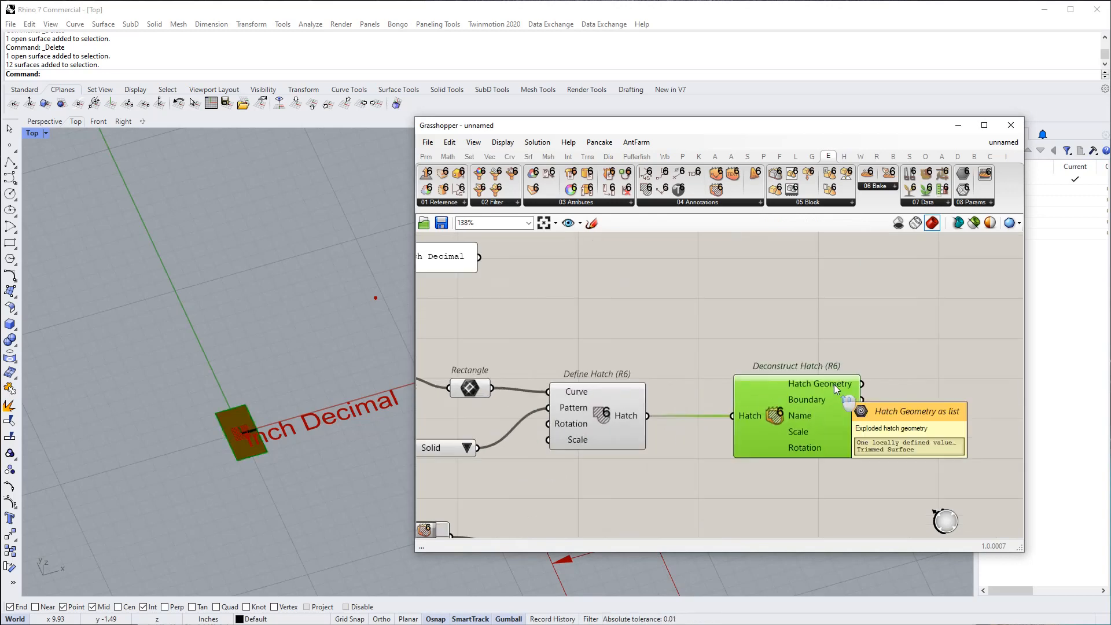
{"action": "left_click", "coordinate": [811, 411]}
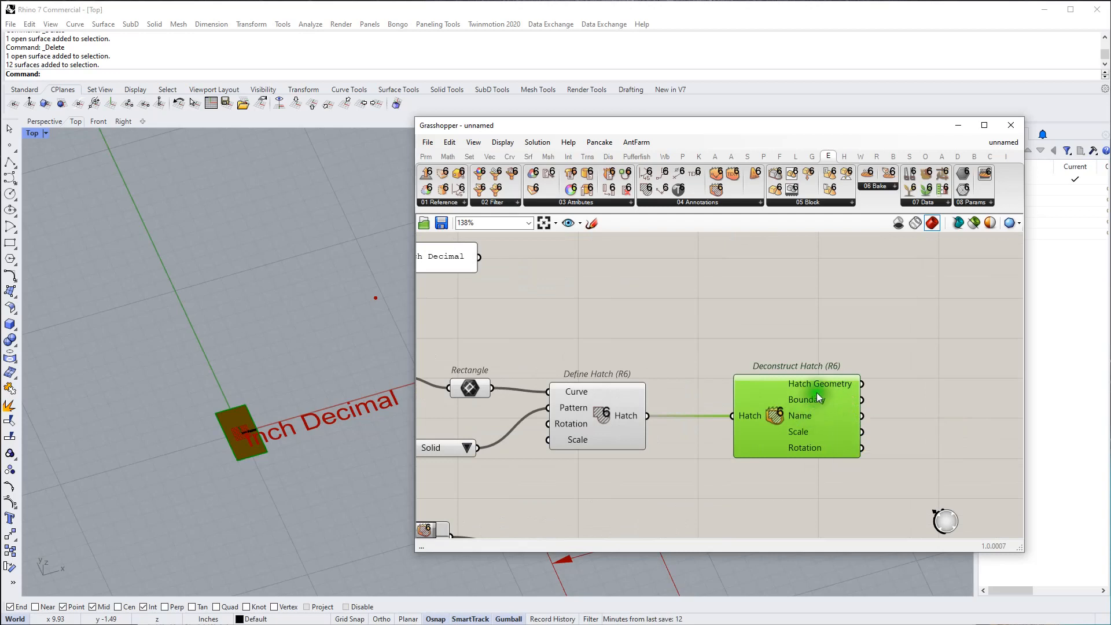
{"action": "mouse_move", "coordinate": [820, 387]}
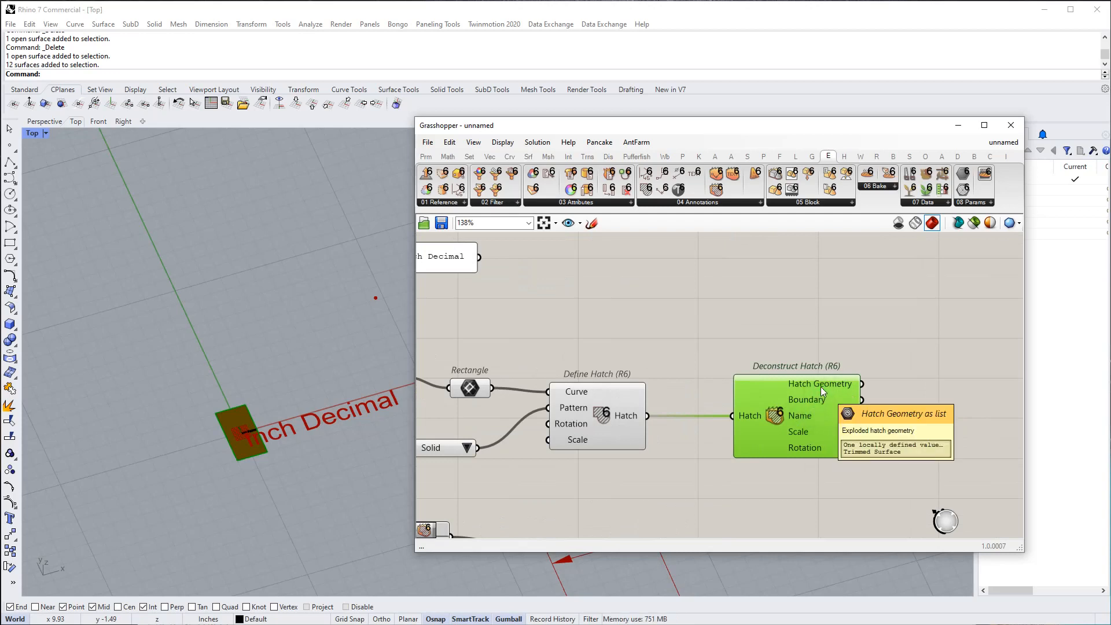
{"action": "scroll", "coordinate": [736, 414], "scroll_direction": "down", "scroll_amount": 2}
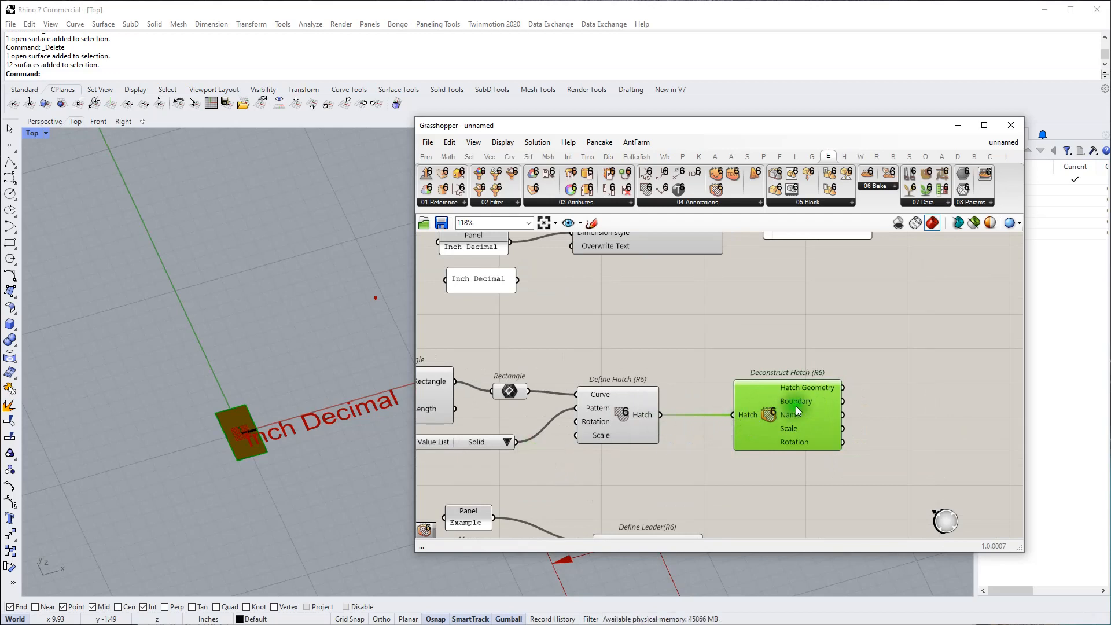
{"action": "mouse_move", "coordinate": [808, 405]}
{"action": "scroll", "coordinate": [800, 417], "scroll_direction": "up", "scroll_amount": 2}
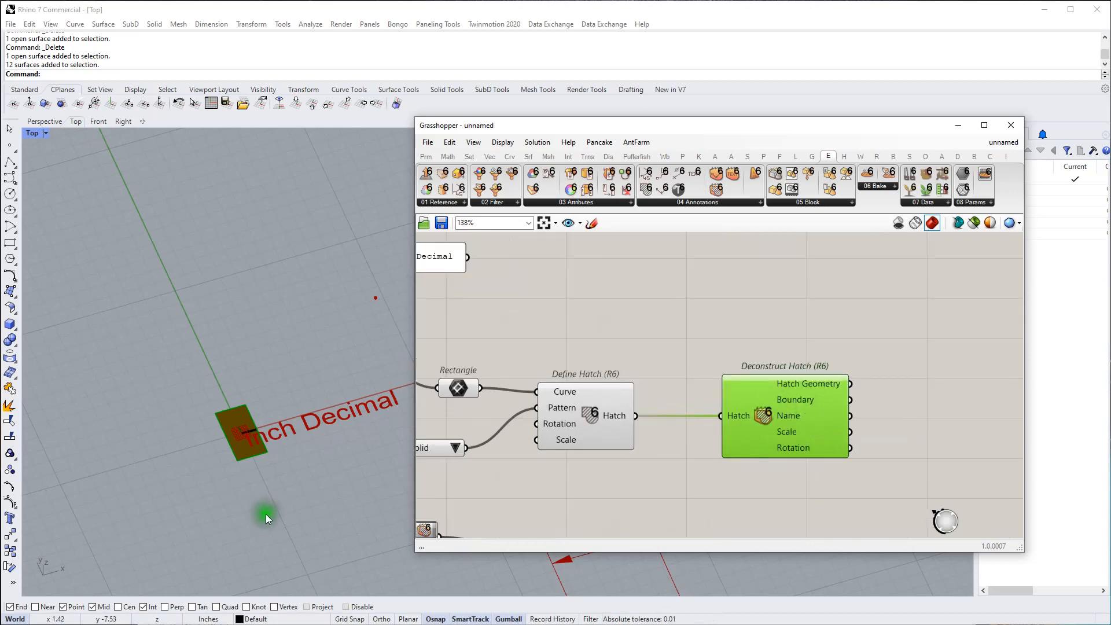
Switch the hatch pattern Value List to Hatch1 to examine the exploded Hatch Geometry, and return it to Solid
{"action": "left_click", "coordinate": [455, 448]}
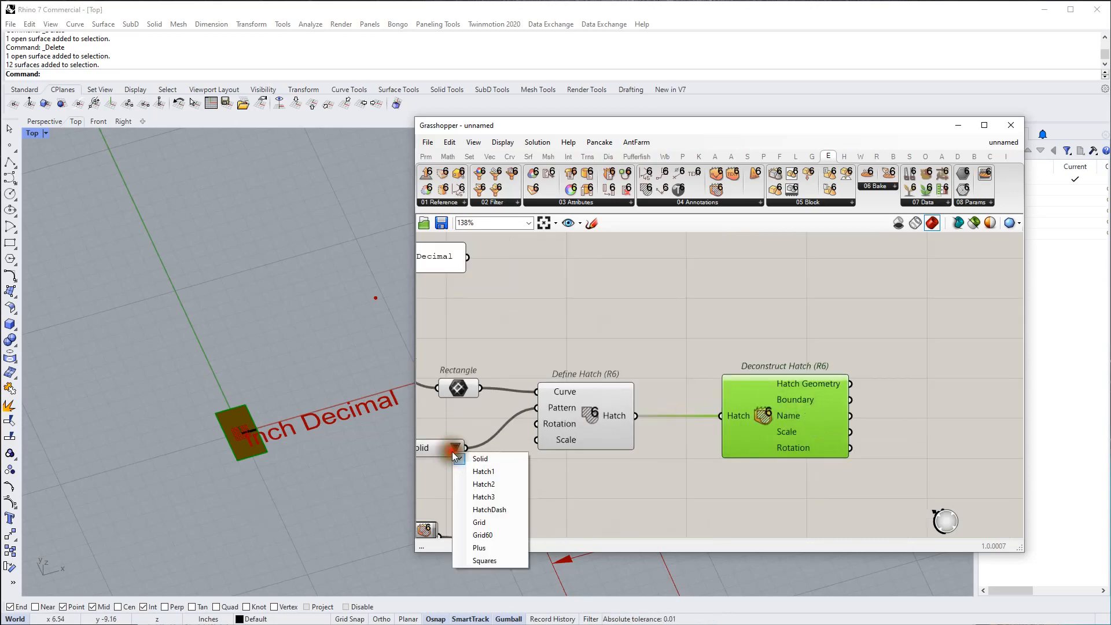
{"action": "left_click", "coordinate": [480, 474]}
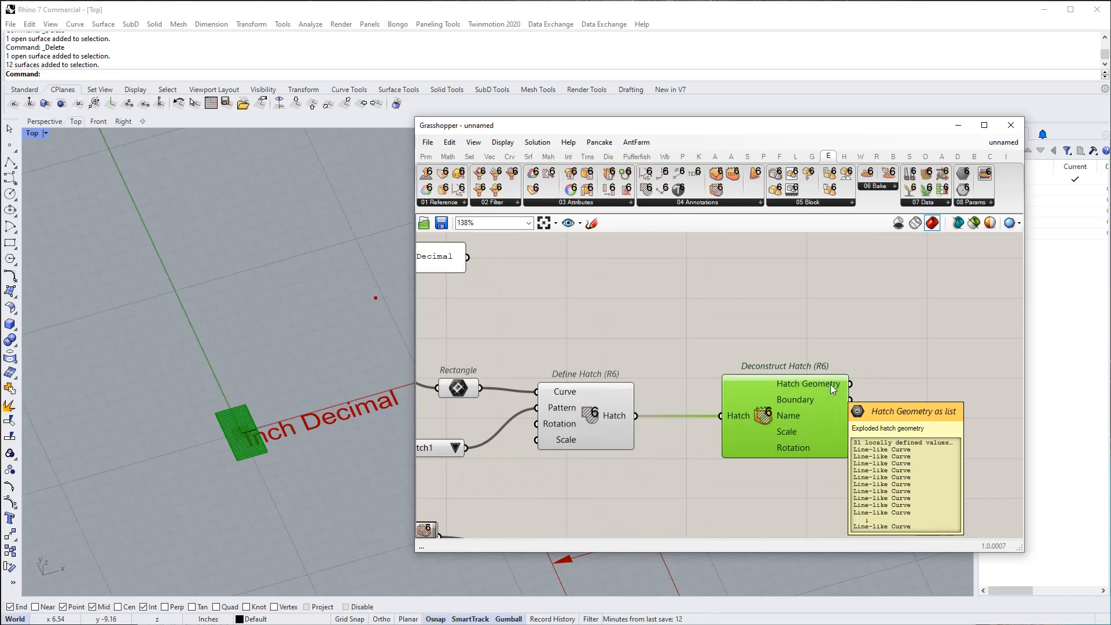
{"action": "scroll", "coordinate": [750, 398], "scroll_direction": "down", "scroll_amount": 2}
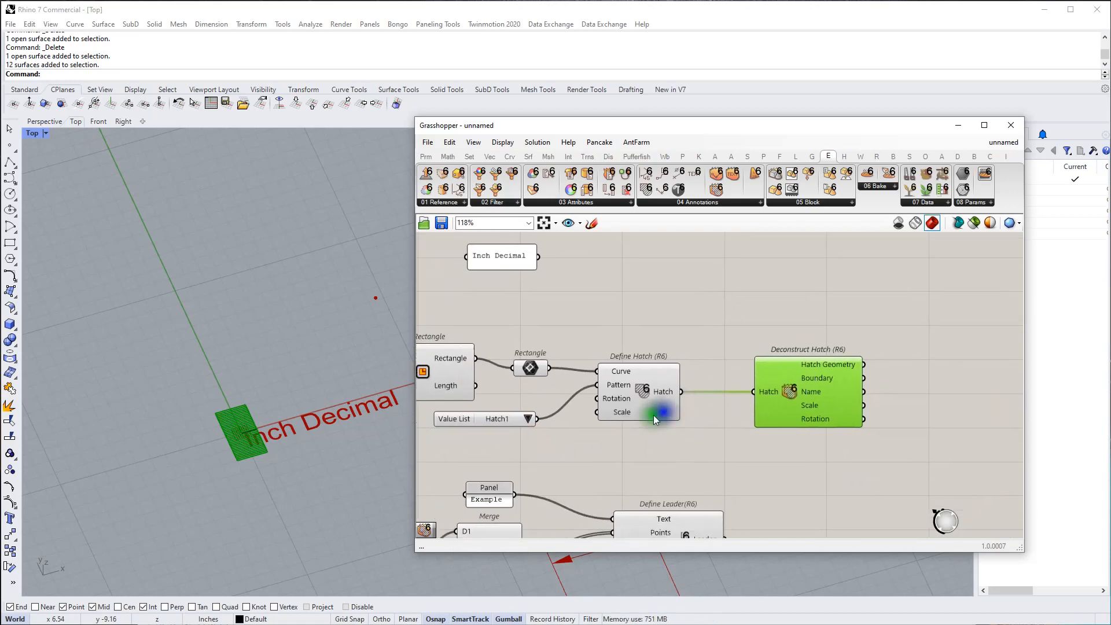
{"action": "right_click_drag", "start_coordinate": [616, 462], "coordinate": [638, 472]}
{"action": "left_click", "coordinate": [550, 428]}
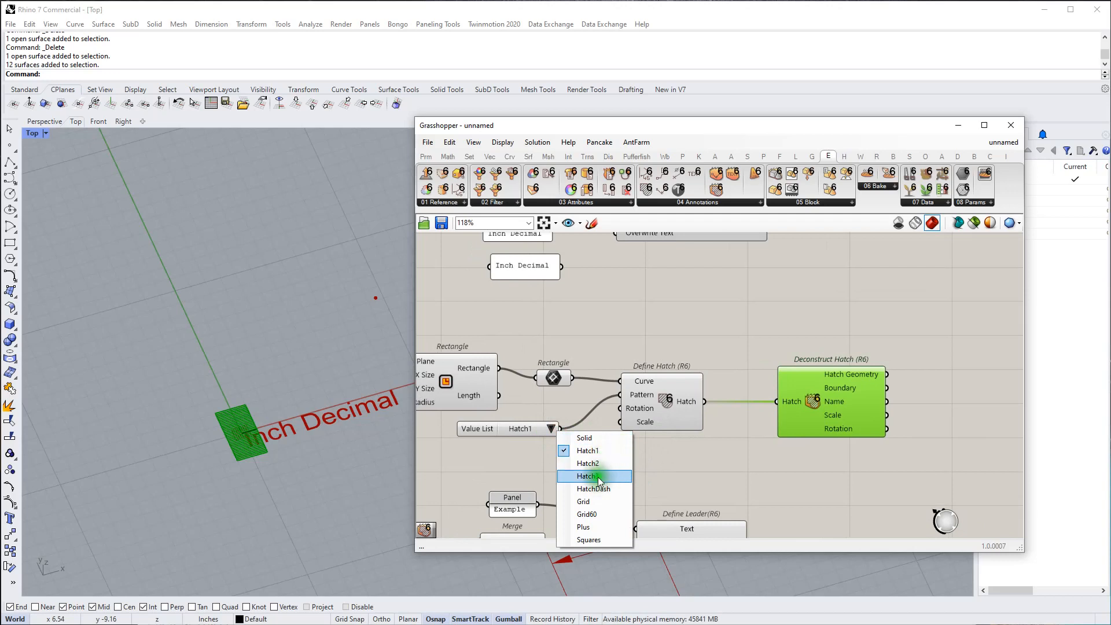
{"action": "left_click", "coordinate": [586, 438]}
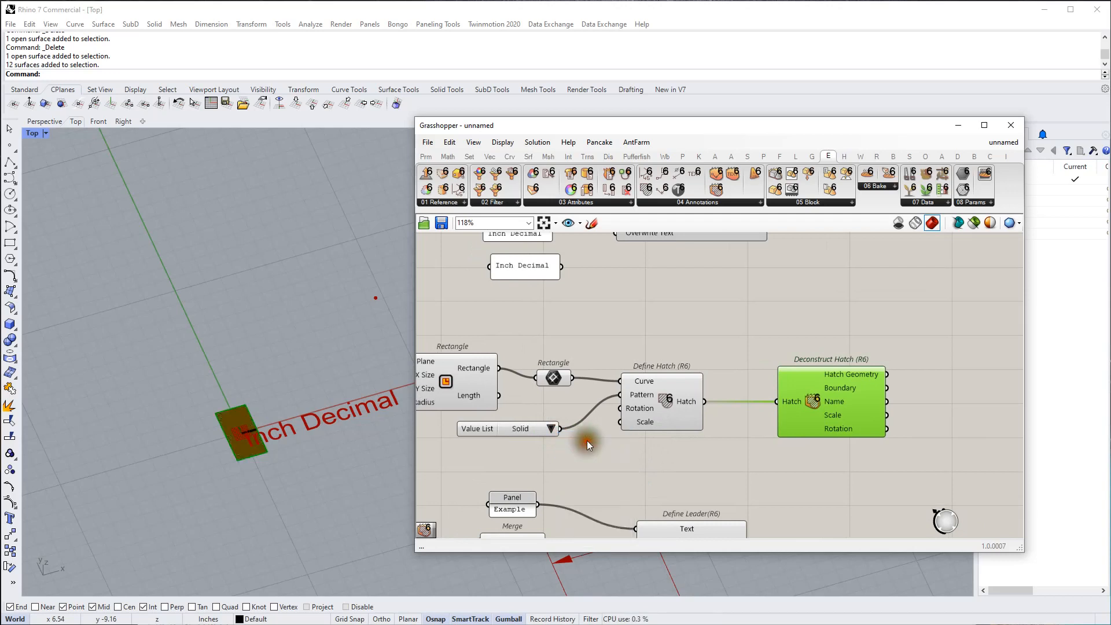
Add a Circle component near Define Hatch and connect a 0.5 number slider to its Radius input
{"action": "double_click", "coordinate": [575, 346]}
{"action": "type", "text": "cir"}
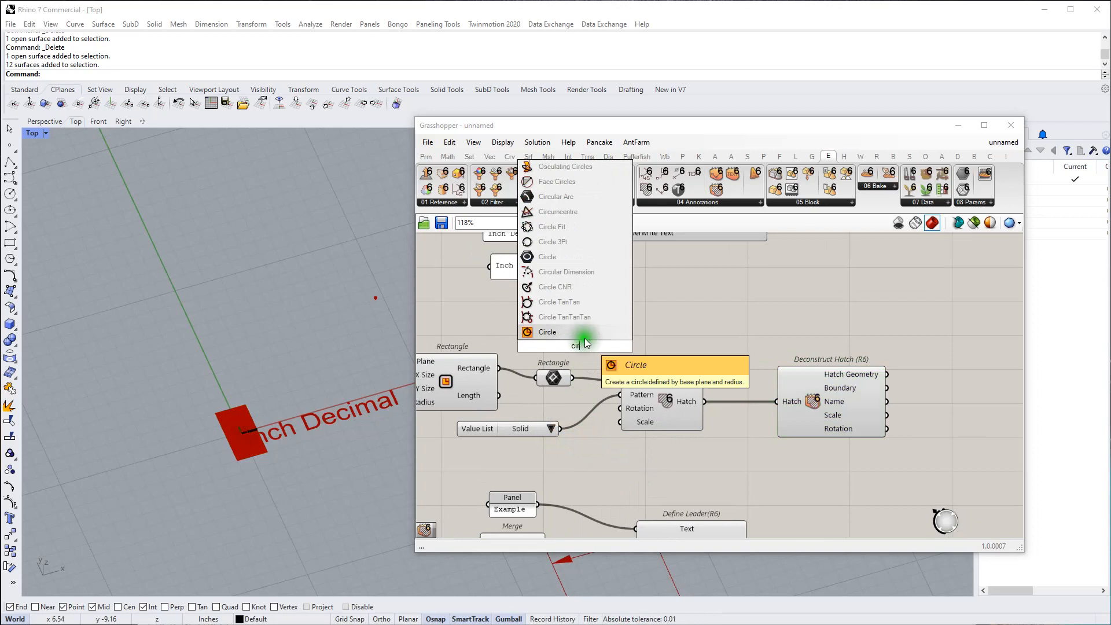
{"action": "left_click", "coordinate": [583, 334]}
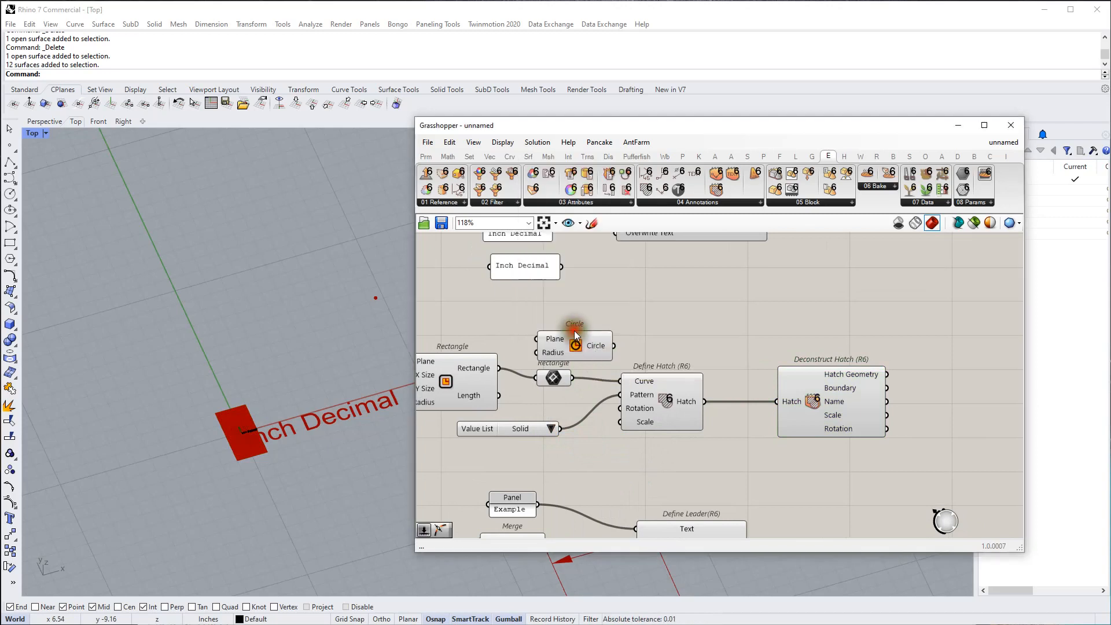
{"action": "scroll", "coordinate": [577, 345], "scroll_direction": "up", "scroll_amount": 3}
{"action": "double_click", "coordinate": [461, 317]}
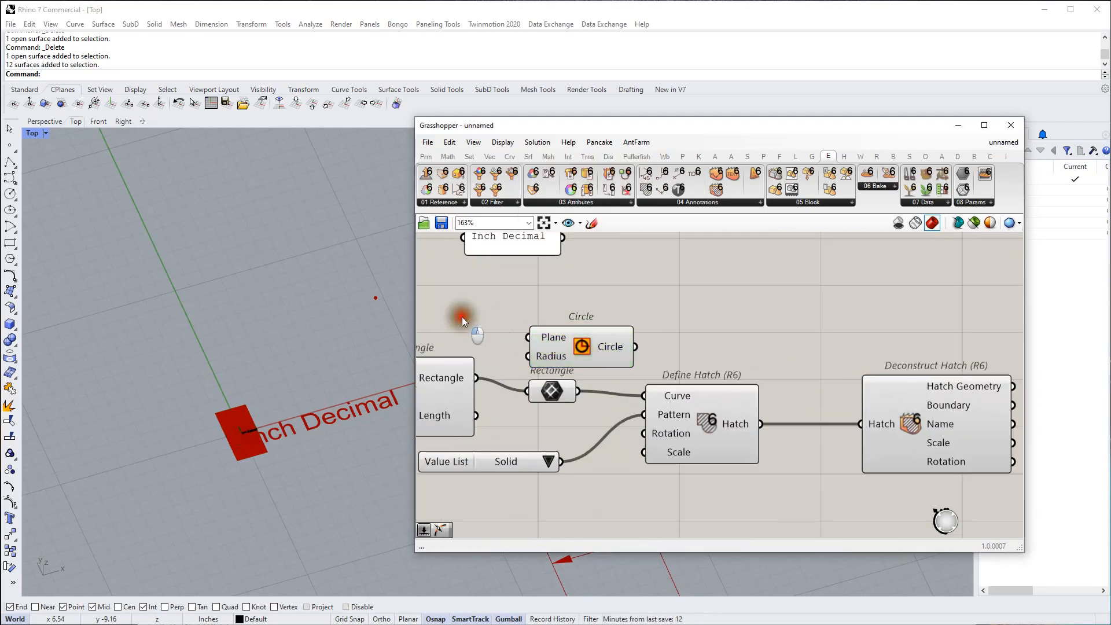
{"action": "type", "text": ".5"}
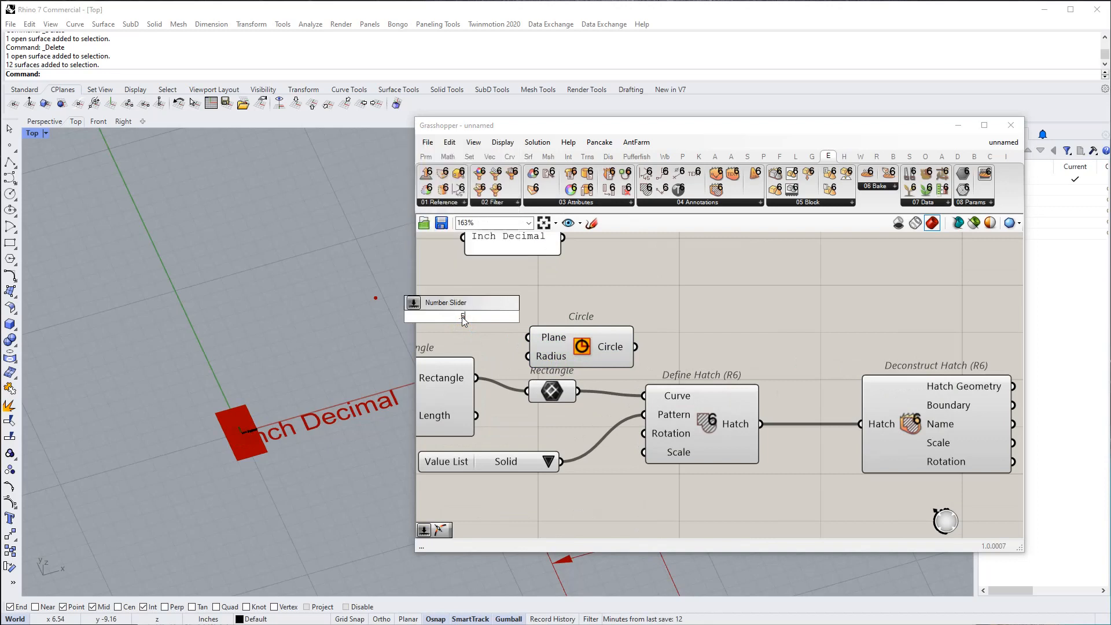
{"action": "key", "text": "Return"}
{"action": "left_click_drag", "start_coordinate": [523, 315], "coordinate": [577, 324]}
Move the Circle component and its radius slider above the Rectangle component, clearing space before Define Hatch
{"action": "right_click_drag", "start_coordinate": [589, 341], "coordinate": [697, 365]}
{"action": "scroll", "coordinate": [558, 314], "scroll_direction": "down", "scroll_amount": 4}
{"action": "scroll", "coordinate": [697, 364], "scroll_direction": "up", "scroll_amount": 2}
{"action": "left_click_drag", "start_coordinate": [645, 336], "coordinate": [546, 371]}
{"action": "left_click_drag", "start_coordinate": [639, 370], "coordinate": [553, 359]}
{"action": "left_click", "coordinate": [654, 367]}
{"action": "scroll", "coordinate": [667, 394], "scroll_direction": "up", "scroll_amount": 2}
{"action": "right_click_drag", "start_coordinate": [667, 394], "coordinate": [584, 382]}
{"action": "scroll", "coordinate": [581, 379], "scroll_direction": "down", "scroll_amount": 2}
Merge the circle and rectangle curves with a Merge component and connect its Result to the Curve input of Define Hatch
{"action": "double_click", "coordinate": [570, 358]}
{"action": "type", "text": "mer"}
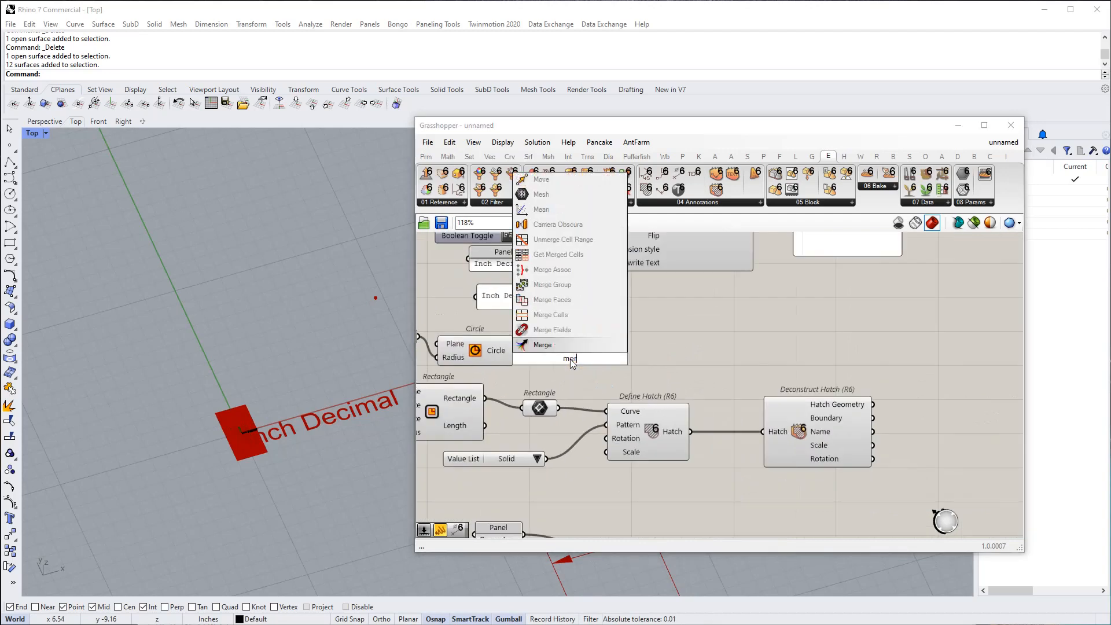
{"action": "left_click", "coordinate": [573, 344]}
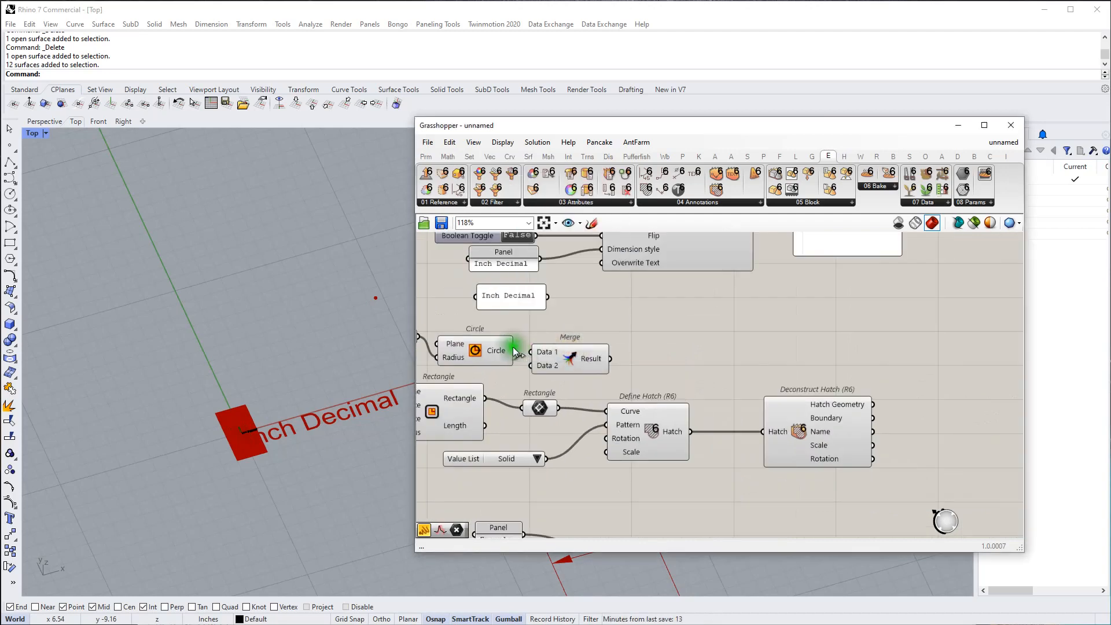
{"action": "left_click_drag", "start_coordinate": [544, 371], "coordinate": [545, 368]}
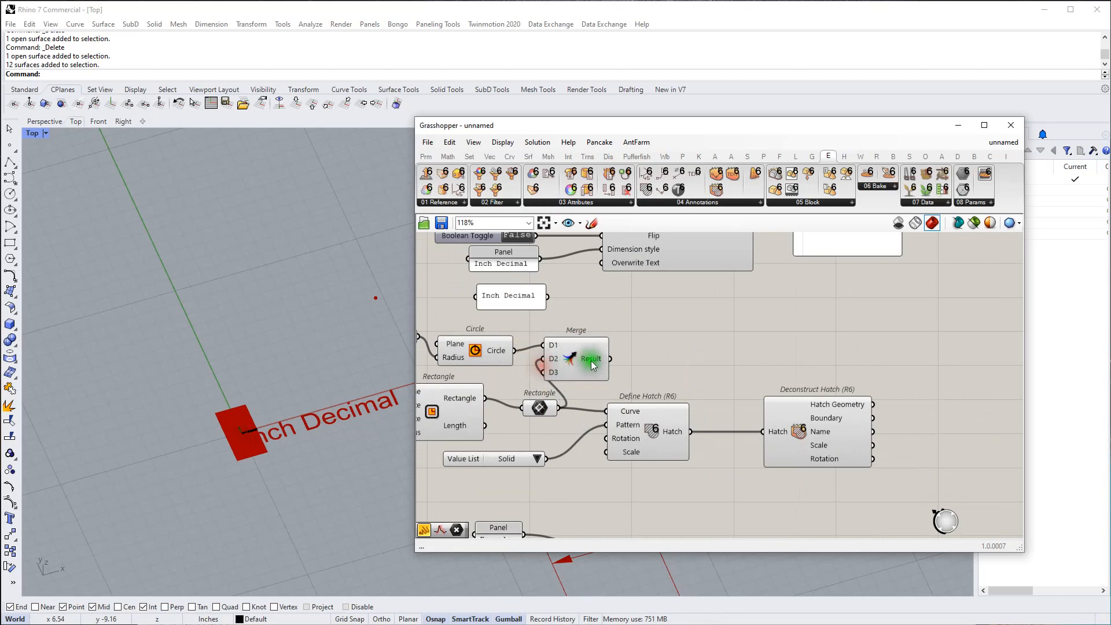
{"action": "left_click_drag", "start_coordinate": [610, 358], "coordinate": [606, 411]}
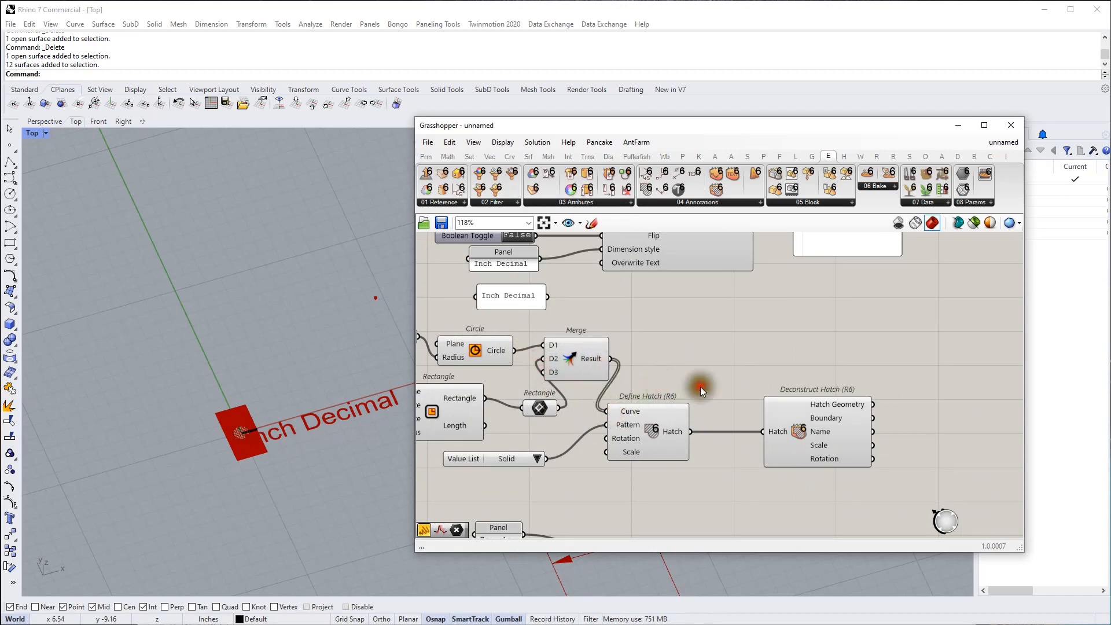
{"action": "scroll", "coordinate": [252, 443], "scroll_direction": "up", "scroll_amount": 10}
{"action": "mouse_move", "coordinate": [247, 425]}
{"action": "right_mouse_down"}
{"action": "mouse_move", "coordinate": [284, 411]}
{"action": "mouse_move", "coordinate": [268, 407]}
{"action": "mouse_move", "coordinate": [266, 424]}
{"action": "right_mouse_up"}
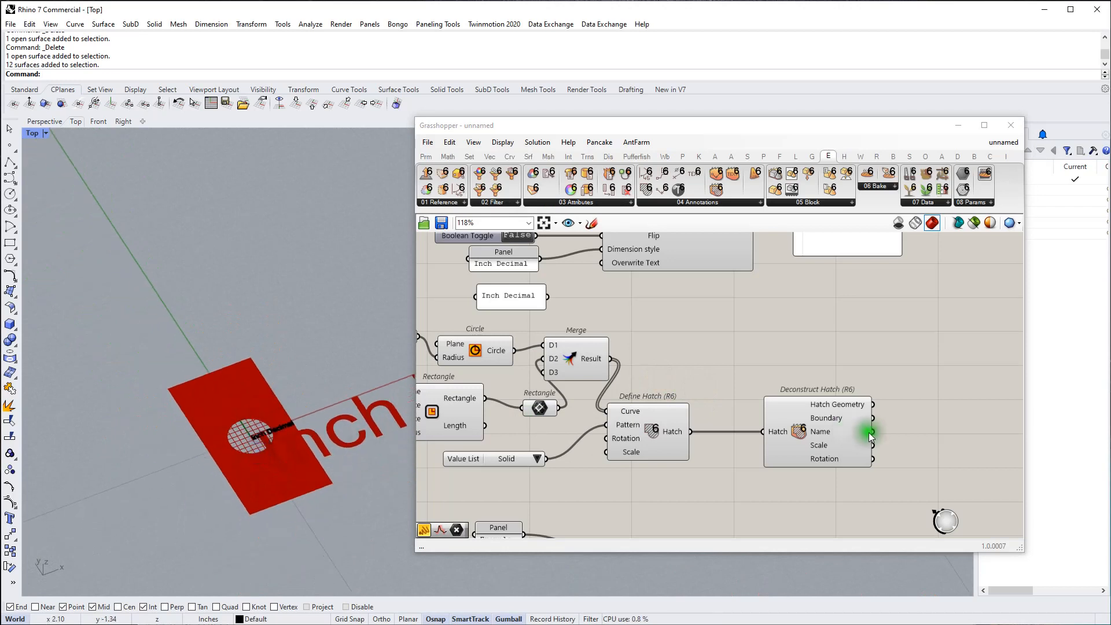
Bake the Hatch Geometry output of Deconstruct Hatch to Layer 02
{"action": "right_click_drag", "start_coordinate": [849, 409], "coordinate": [772, 412]}
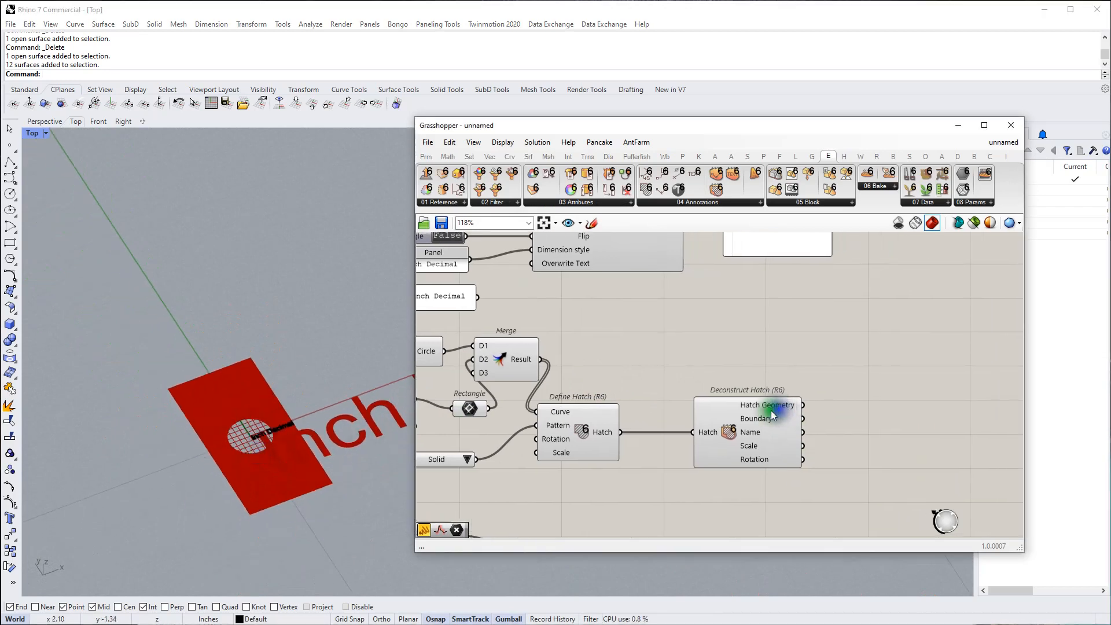
{"action": "right_click", "coordinate": [777, 405]}
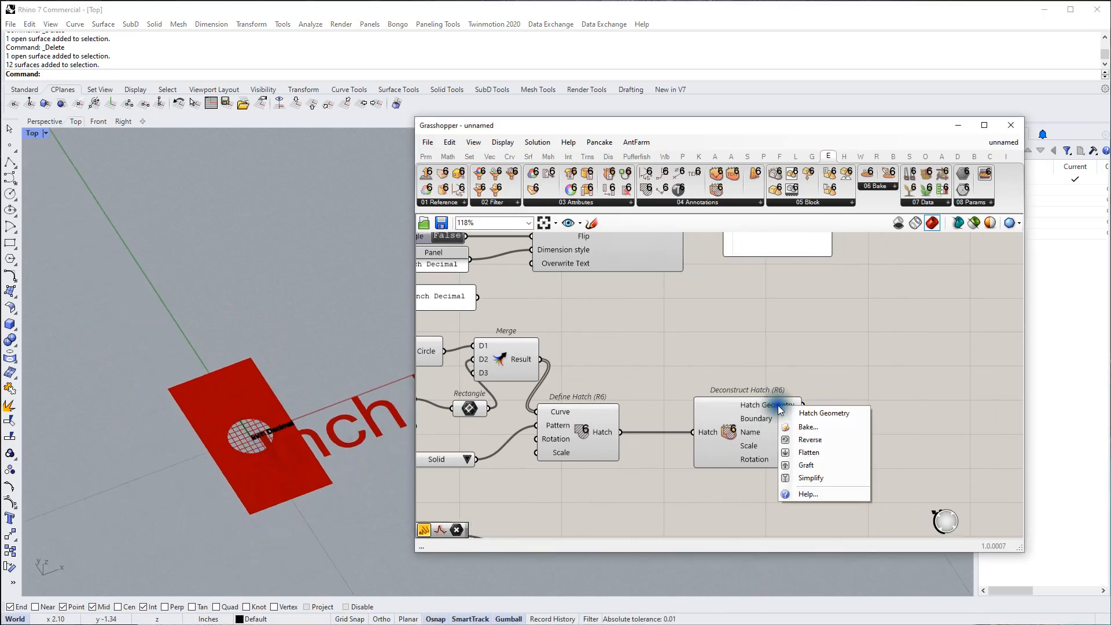
{"action": "left_click", "coordinate": [808, 428]}
{"action": "left_click", "coordinate": [799, 360]}
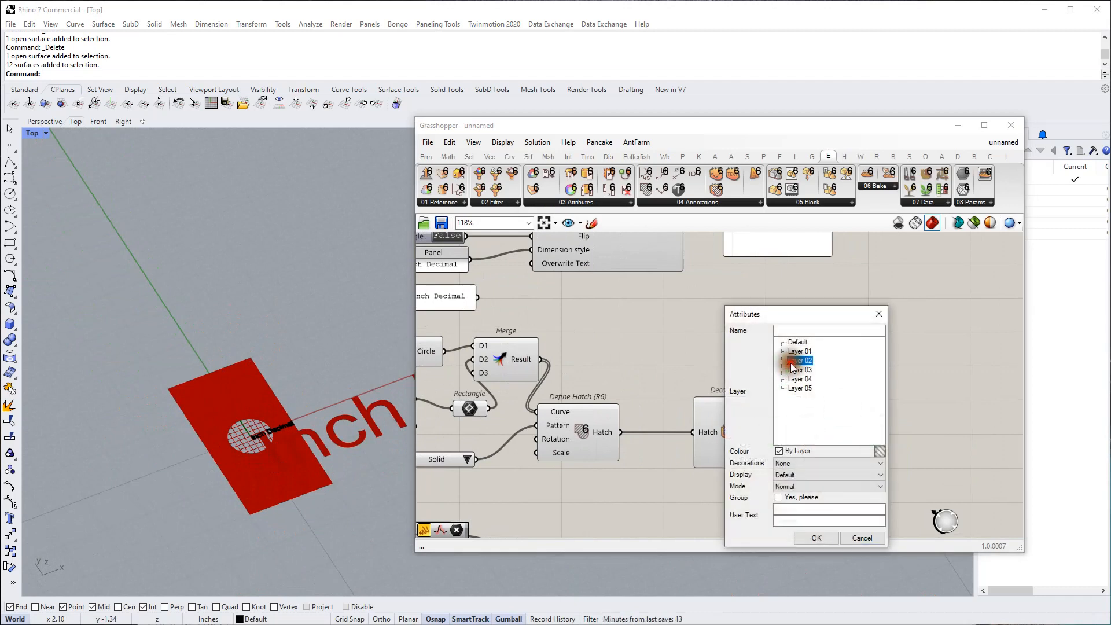
{"action": "left_click", "coordinate": [818, 529]}
Move the baked hatch surface in the Rhino viewport clear of the hatch preview and deselect it
{"action": "left_click", "coordinate": [319, 487]}
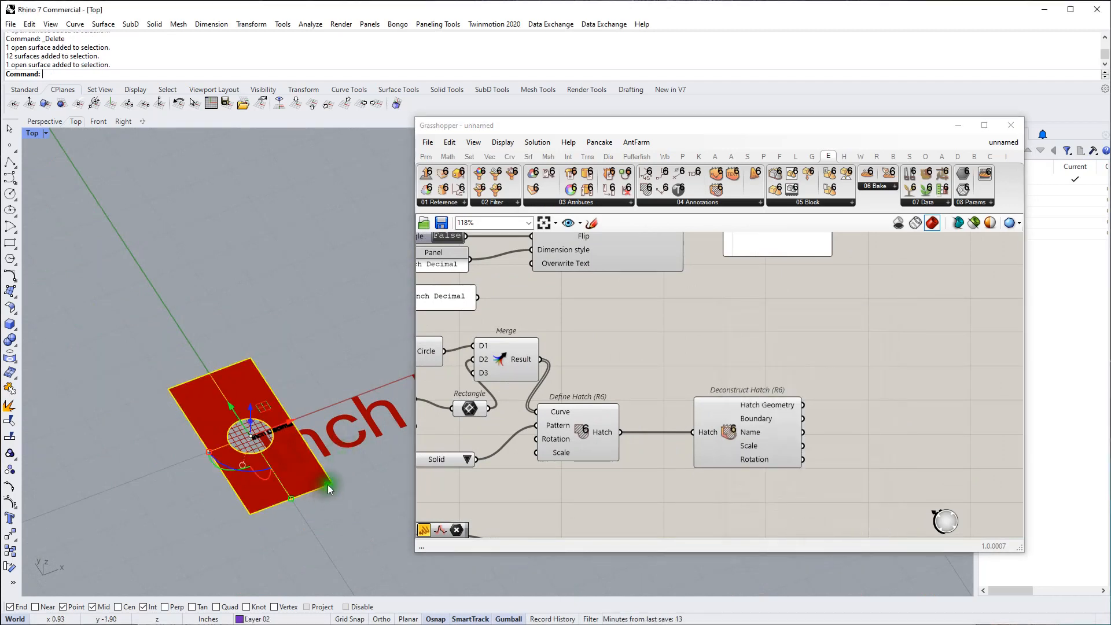
{"action": "scroll", "coordinate": [327, 484], "scroll_direction": "down", "scroll_amount": 3}
{"action": "left_click_drag", "start_coordinate": [298, 417], "coordinate": [202, 454]}
{"action": "left_click", "coordinate": [315, 507]}
Add a Deconstruct Dimension component beside the Define Leader component
{"action": "scroll", "coordinate": [793, 244], "scroll_direction": "down", "scroll_amount": 2}
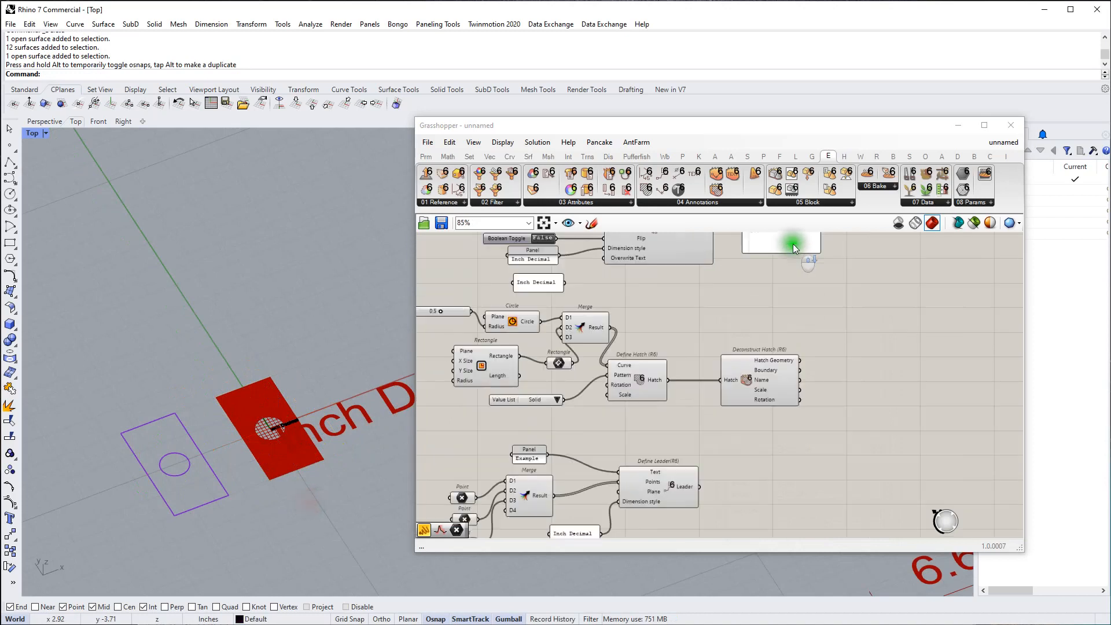
{"action": "scroll", "coordinate": [792, 244], "scroll_direction": "down", "scroll_amount": 2}
{"action": "right_click_drag", "start_coordinate": [781, 340], "coordinate": [767, 359]}
{"action": "right_click_drag", "start_coordinate": [764, 415], "coordinate": [756, 365]}
{"action": "scroll", "coordinate": [756, 414], "scroll_direction": "up", "scroll_amount": 2}
{"action": "left_click", "coordinate": [755, 421]}
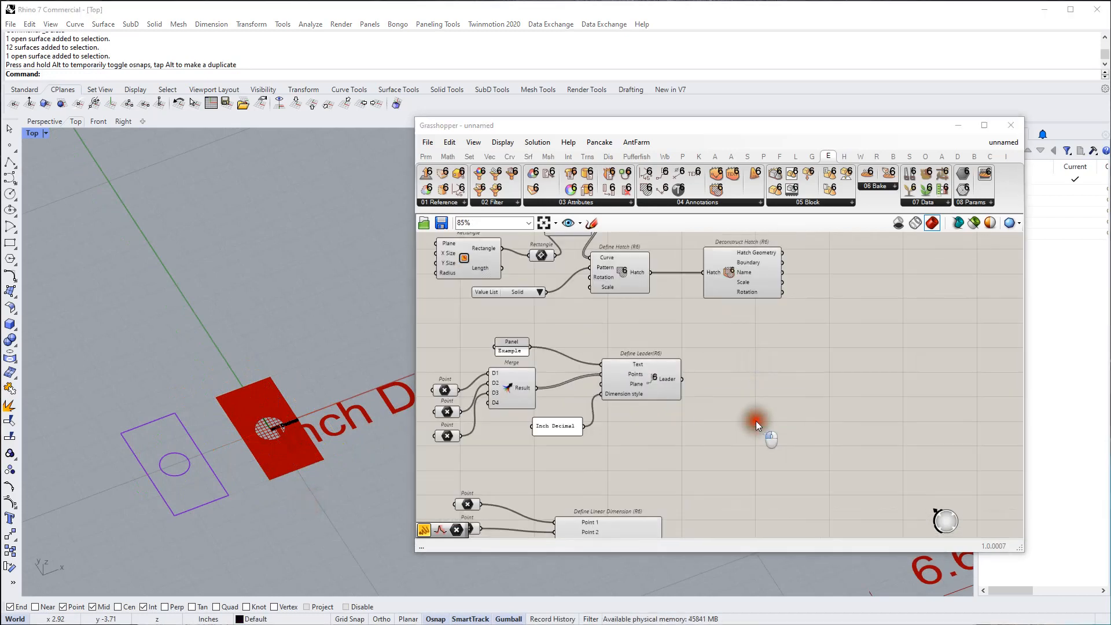
{"action": "double_click", "coordinate": [756, 421]}
{"action": "type", "text": "dec"}
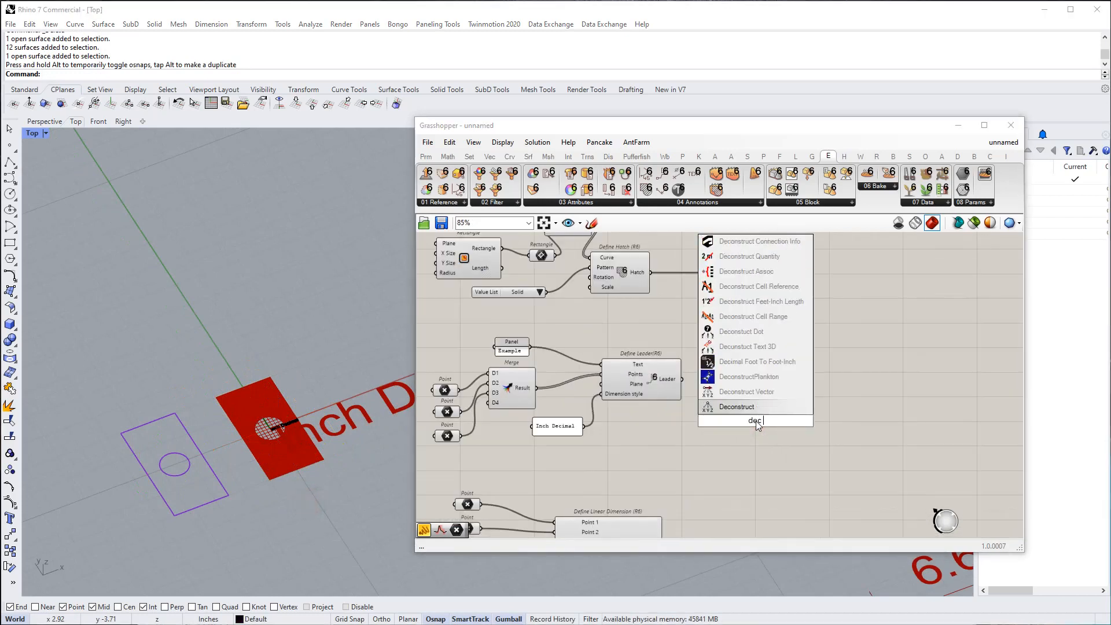
{"action": "type", "text": "dim"}
{"action": "key", "text": "Return"}
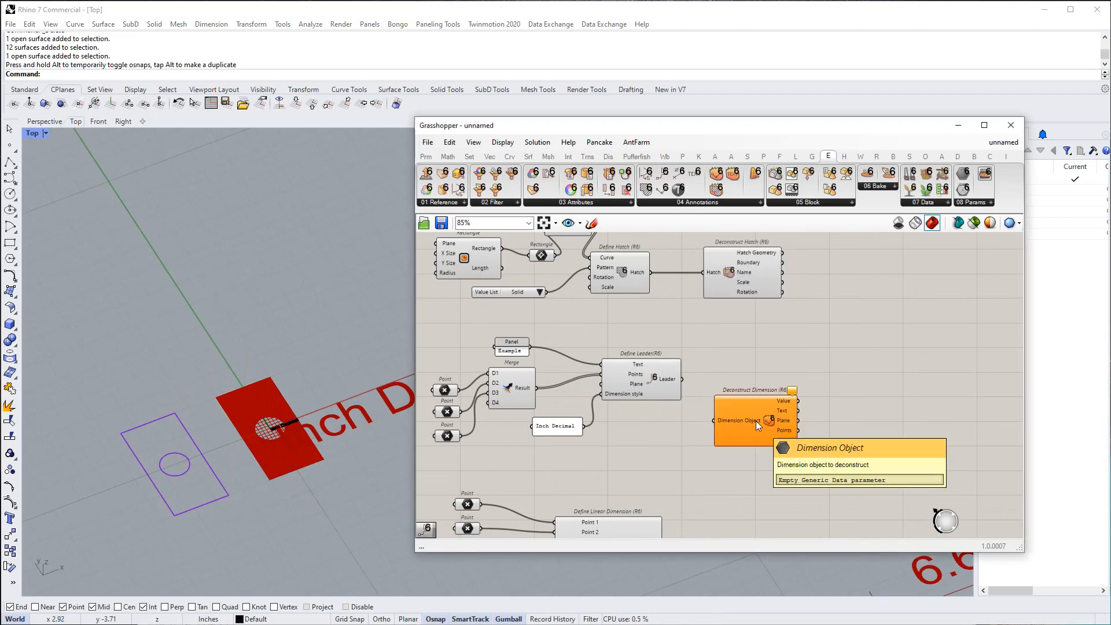
{"action": "right_click_drag", "start_coordinate": [718, 472], "coordinate": [706, 342]}
{"action": "right_click_drag", "start_coordinate": [728, 298], "coordinate": [718, 408]}
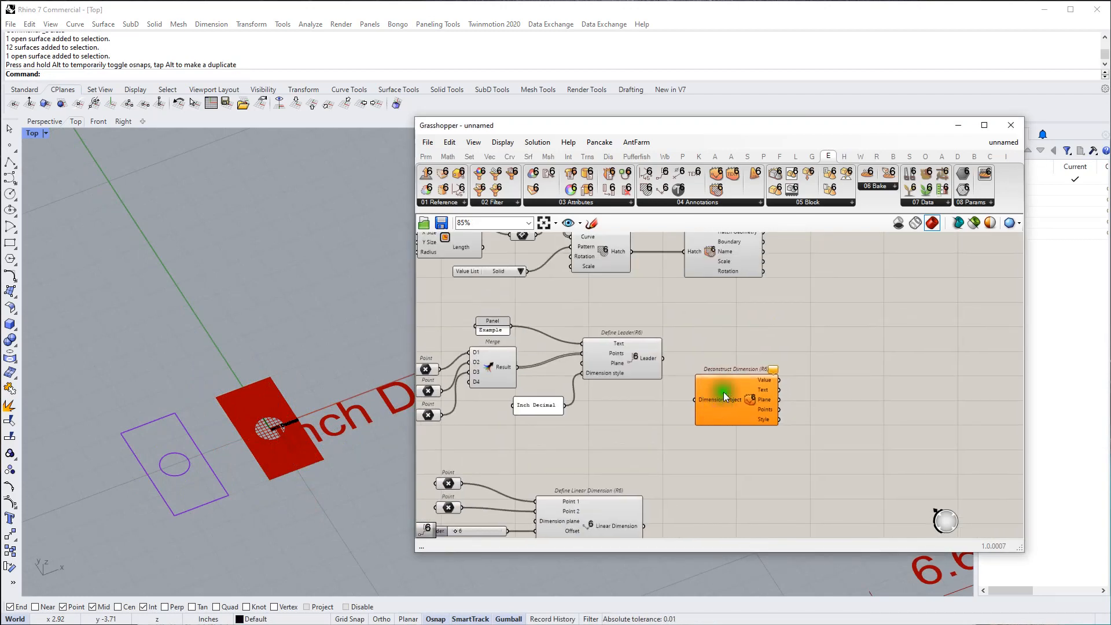
Move the Deconstruct Dimension component beside Define Linear Dimension and connect the Linear Dimension output to its Dimension Object input
{"action": "scroll", "coordinate": [724, 392], "scroll_direction": "down", "scroll_amount": 3}
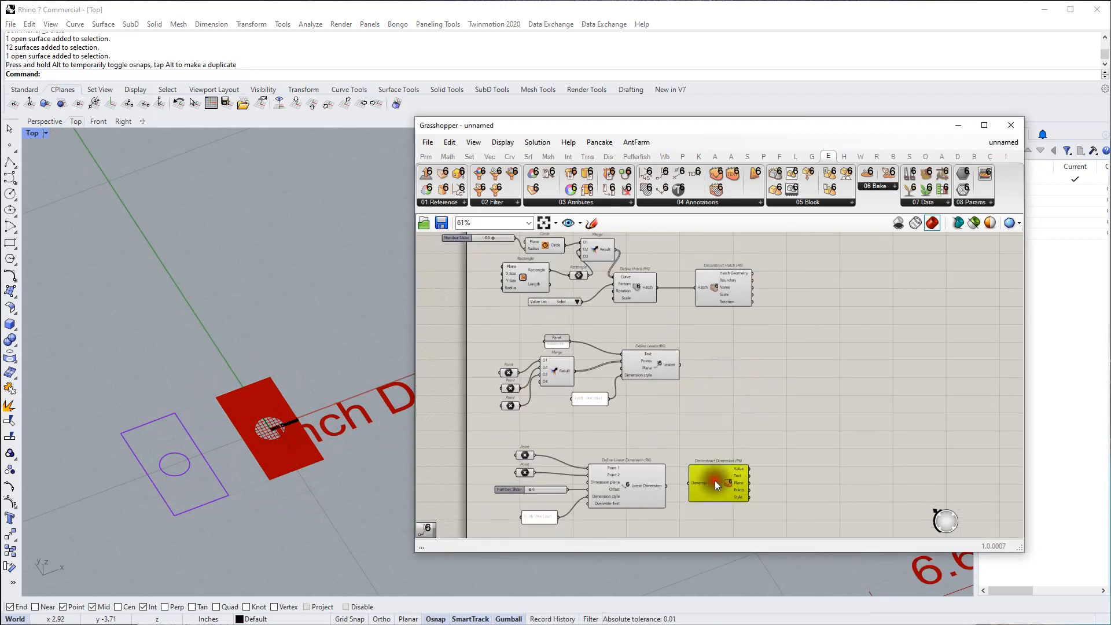
{"action": "scroll", "coordinate": [682, 479], "scroll_direction": "up", "scroll_amount": 3}
{"action": "scroll", "coordinate": [793, 470], "scroll_direction": "up", "scroll_amount": 2}
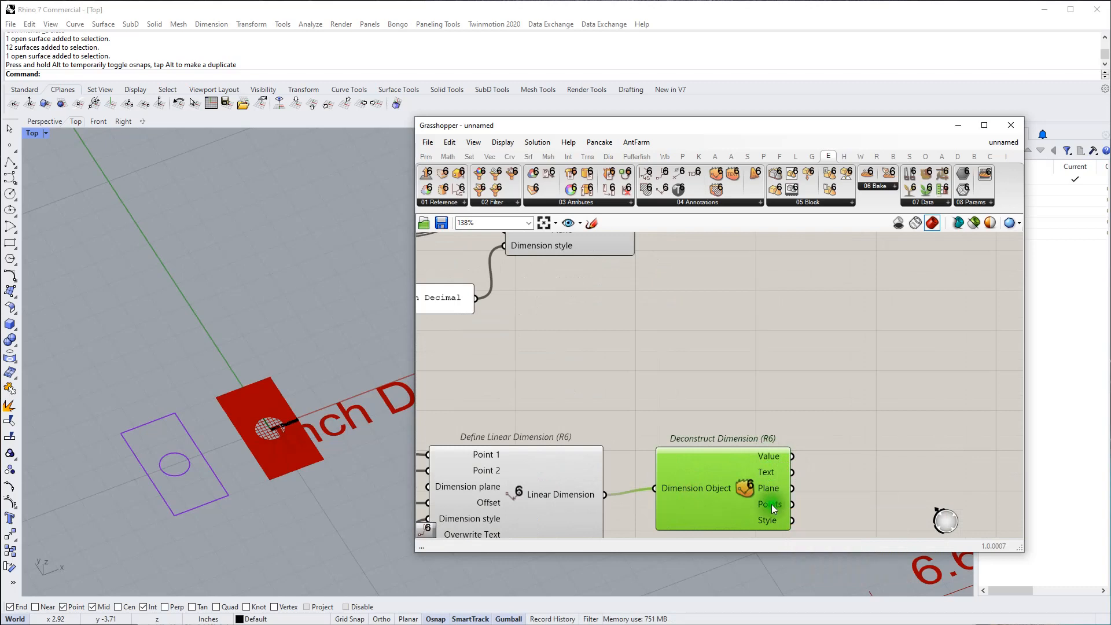
{"action": "right_click_drag", "start_coordinate": [762, 487], "coordinate": [751, 420]}
{"action": "scroll", "coordinate": [758, 461], "scroll_direction": "down", "scroll_amount": 4}
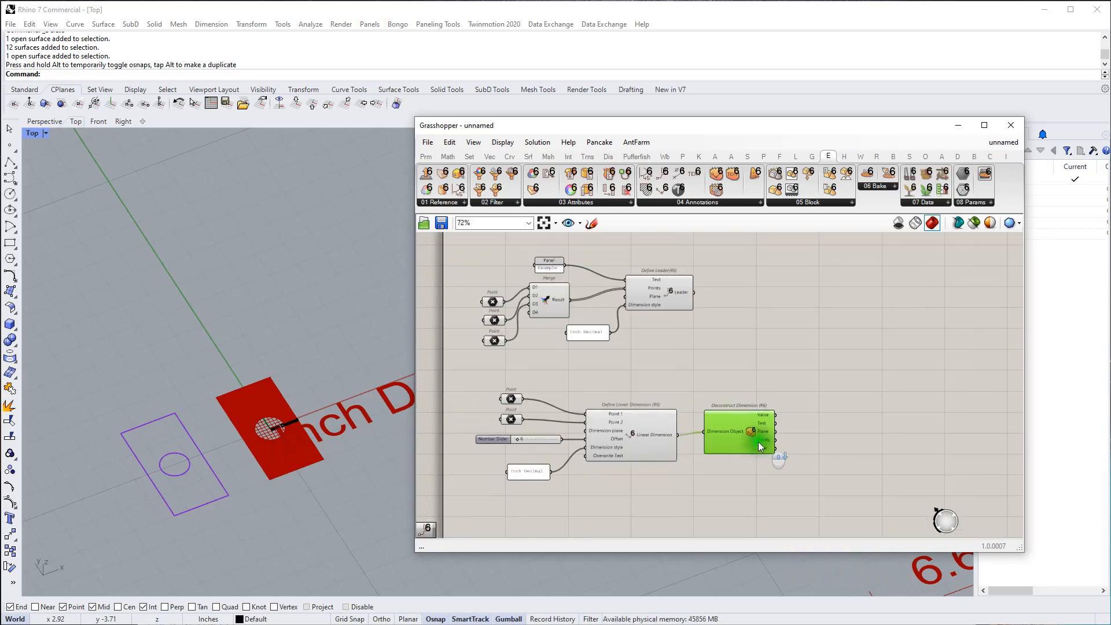
Add an Export objects component on the empty canvas beyond the angular dimension panel and shift it farther from the Deconstruct Hatch component
{"action": "scroll", "coordinate": [773, 354], "scroll_direction": "down", "scroll_amount": 3}
{"action": "right_click_drag", "start_coordinate": [780, 325], "coordinate": [739, 427]}
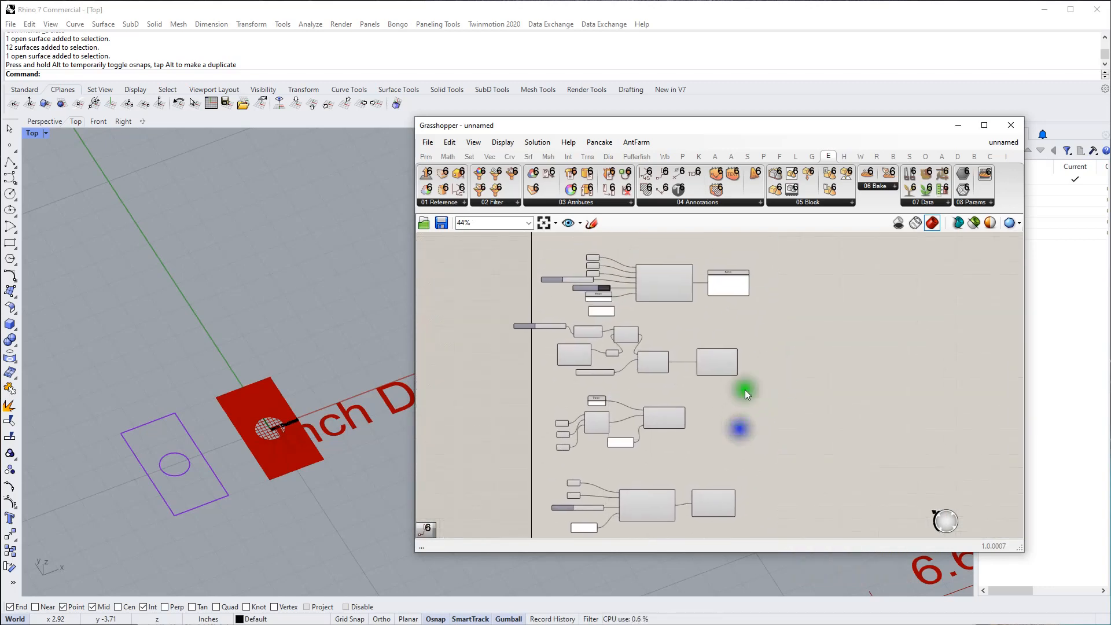
{"action": "scroll", "coordinate": [716, 289], "scroll_direction": "up", "scroll_amount": 4}
{"action": "mouse_move", "coordinate": [714, 286]}
{"action": "right_mouse_down"}
{"action": "mouse_move", "coordinate": [722, 316]}
{"action": "mouse_move", "coordinate": [713, 327]}
{"action": "right_mouse_up"}
{"action": "left_click", "coordinate": [720, 203]}
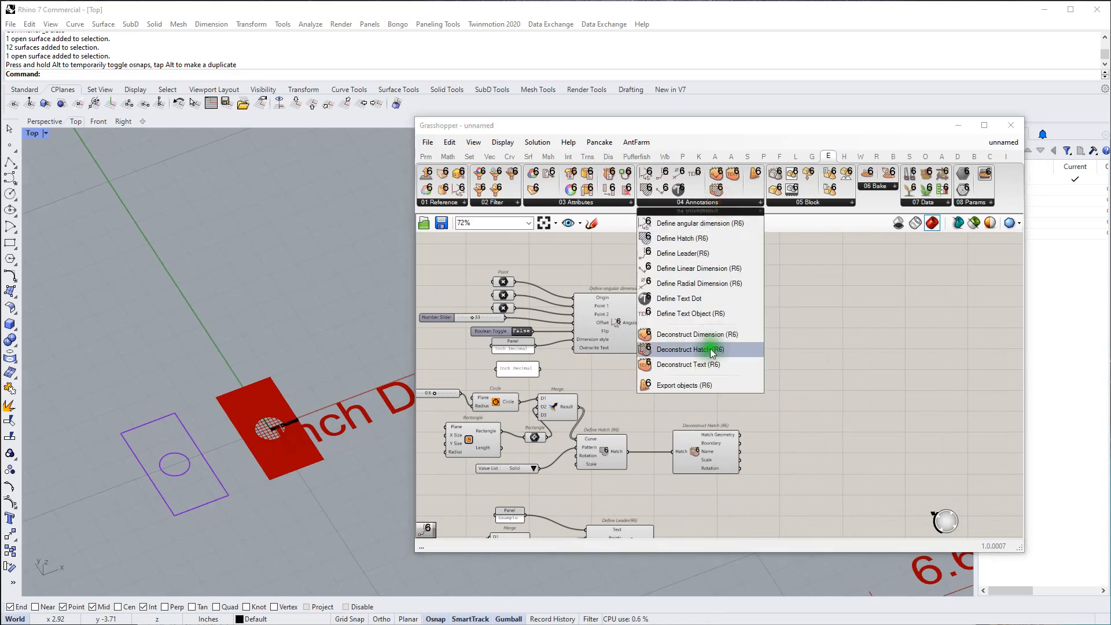
{"action": "left_click", "coordinate": [687, 386]}
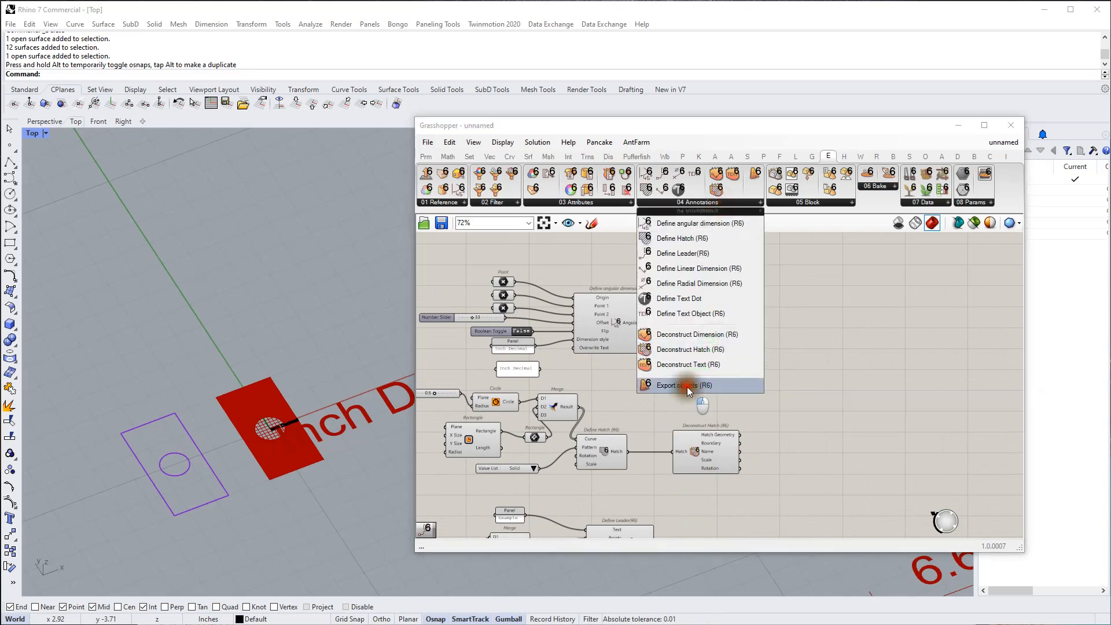
{"action": "left_click", "coordinate": [837, 390]}
{"action": "scroll", "coordinate": [848, 384], "scroll_direction": "up", "scroll_amount": 3}
{"action": "right_click_drag", "start_coordinate": [850, 384], "coordinate": [700, 372]}
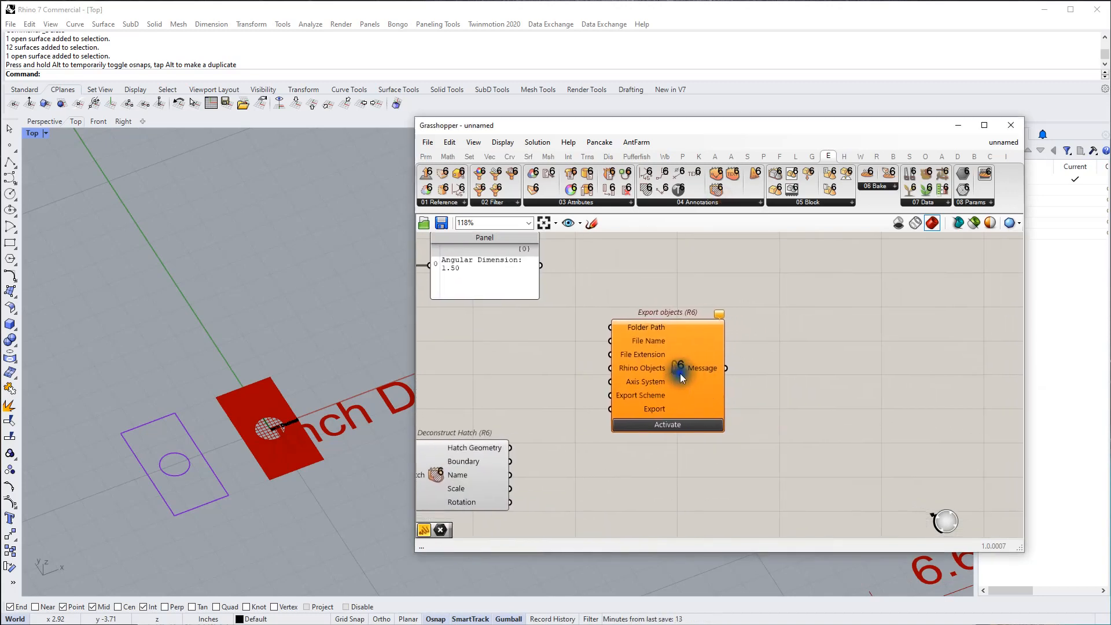
{"action": "left_click_drag", "start_coordinate": [682, 374], "coordinate": [766, 375]}
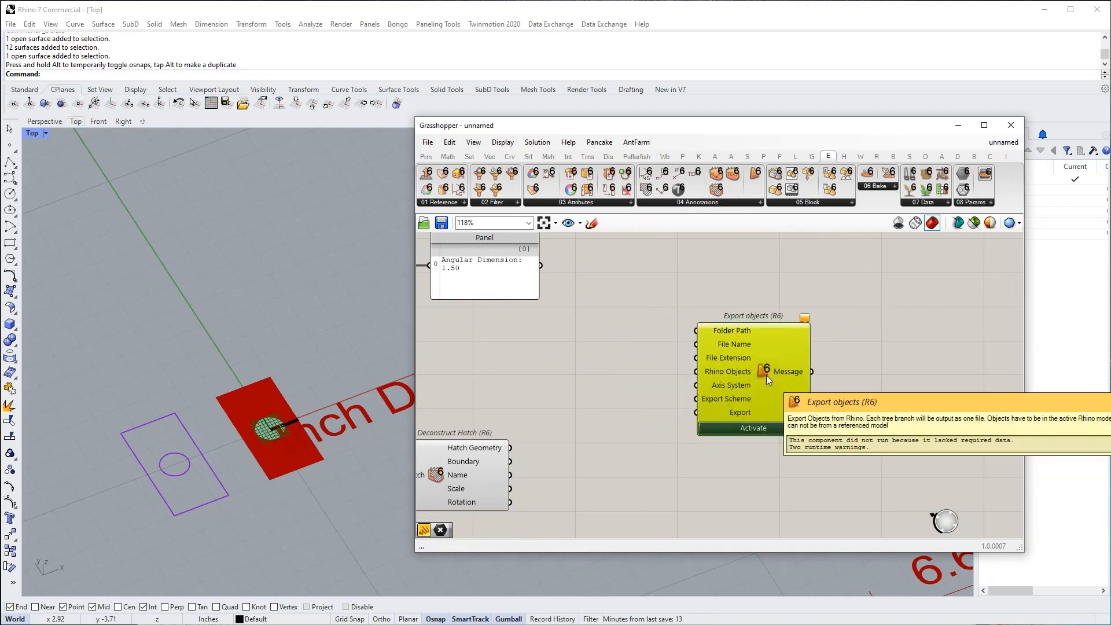
{"action": "scroll", "coordinate": [763, 370], "scroll_direction": "up", "scroll_amount": 2}
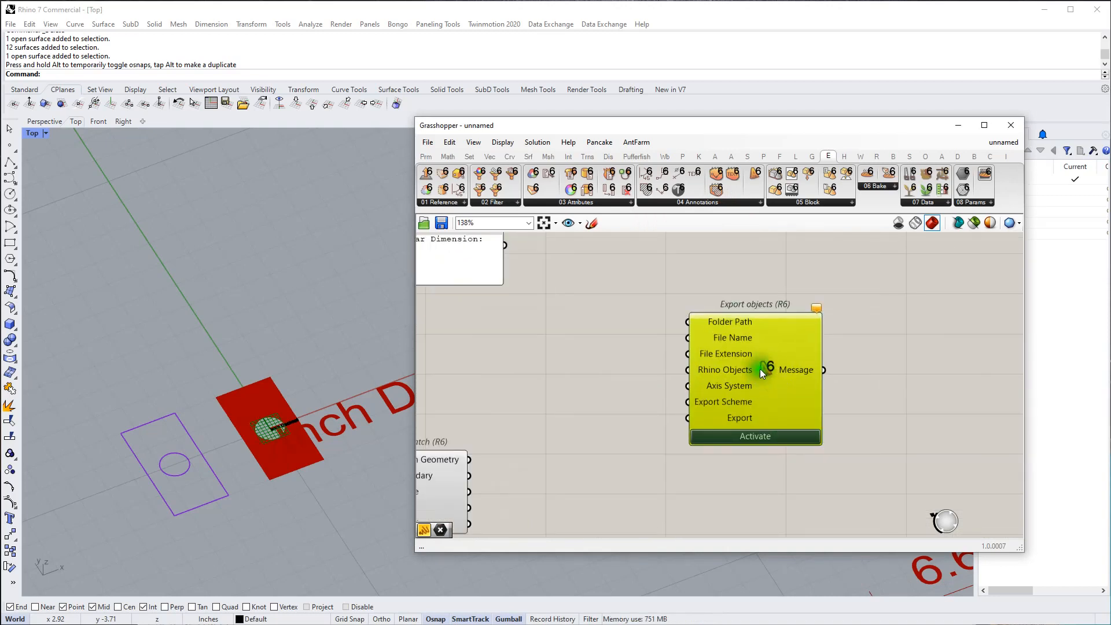
{"action": "left_click", "coordinate": [759, 370]}
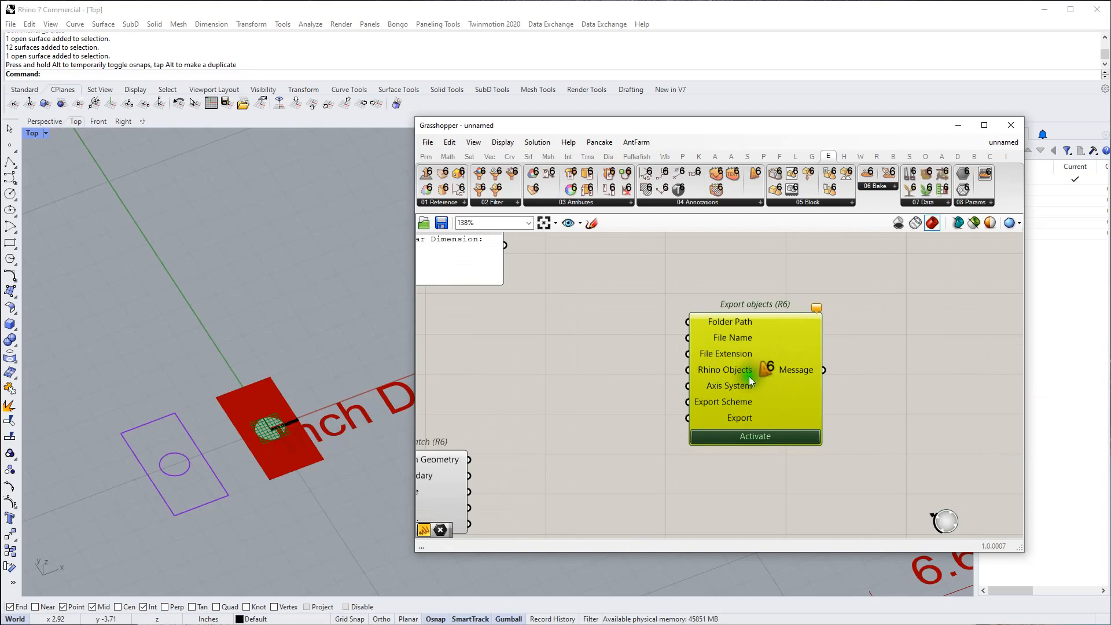
{"action": "scroll", "coordinate": [751, 374], "scroll_direction": "down", "scroll_amount": 2}
{"action": "right_click_drag", "start_coordinate": [656, 373], "coordinate": [814, 415]}
{"action": "right_click_drag", "start_coordinate": [754, 398], "coordinate": [698, 410]}
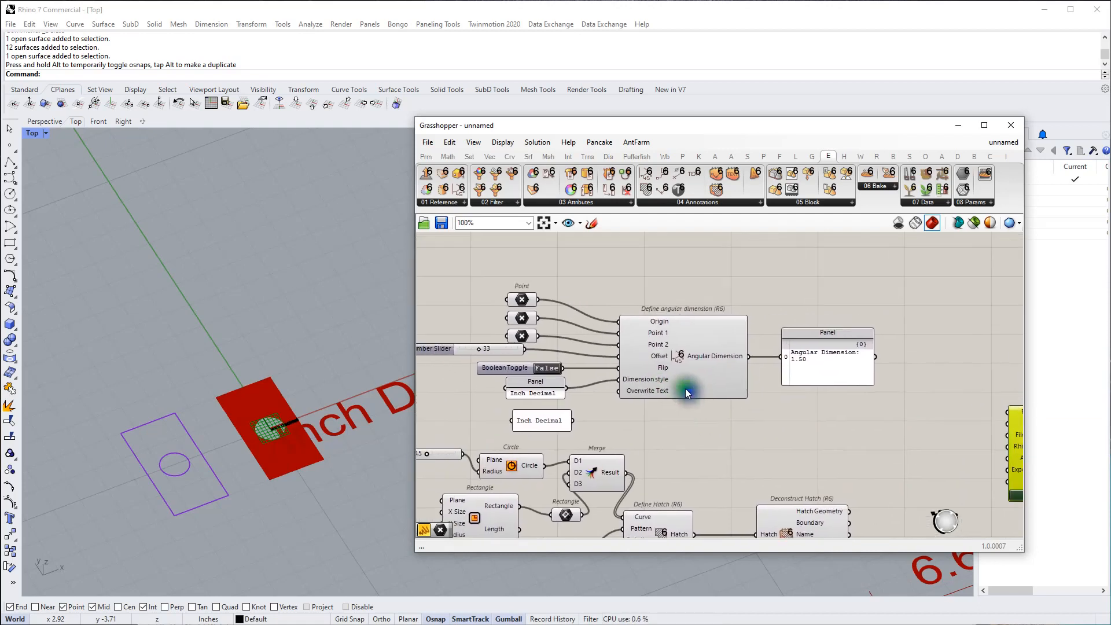
{"action": "left_click", "coordinate": [695, 203]}
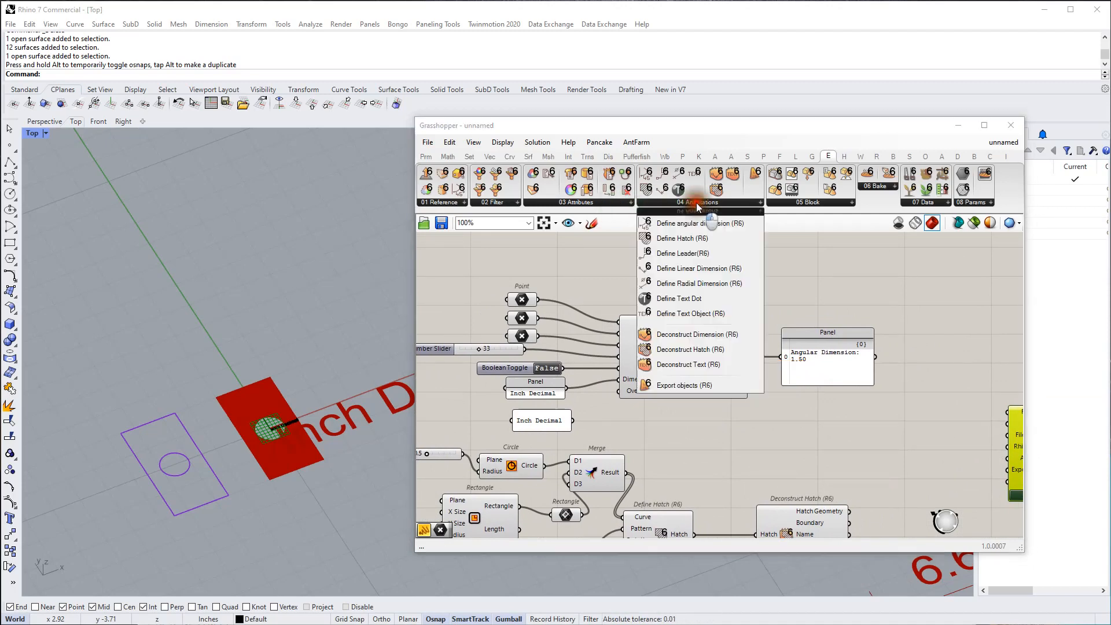
{"action": "left_click", "coordinate": [842, 266]}
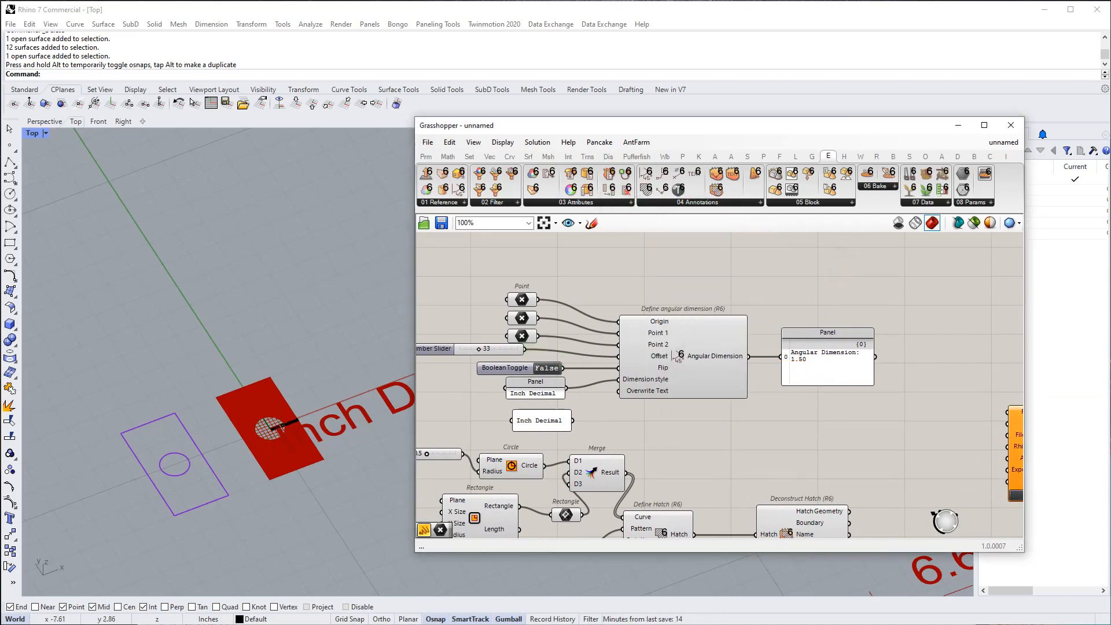